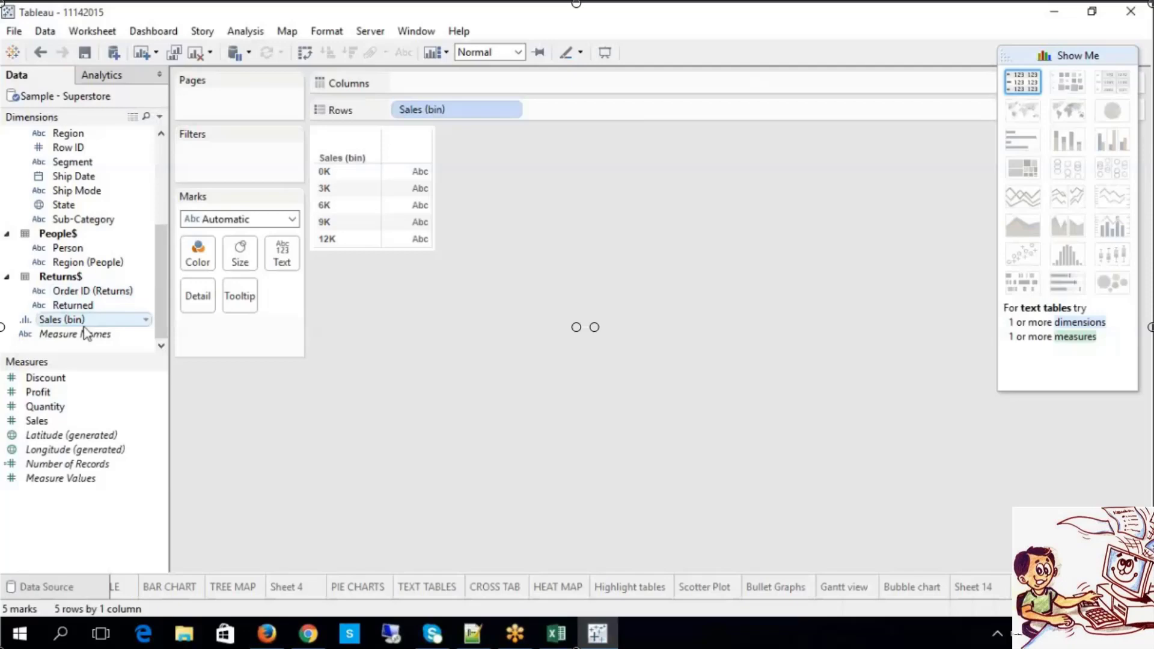
Open the Sales (bin) field for editing and fill in the suggested bin size.
right_click(85, 320)
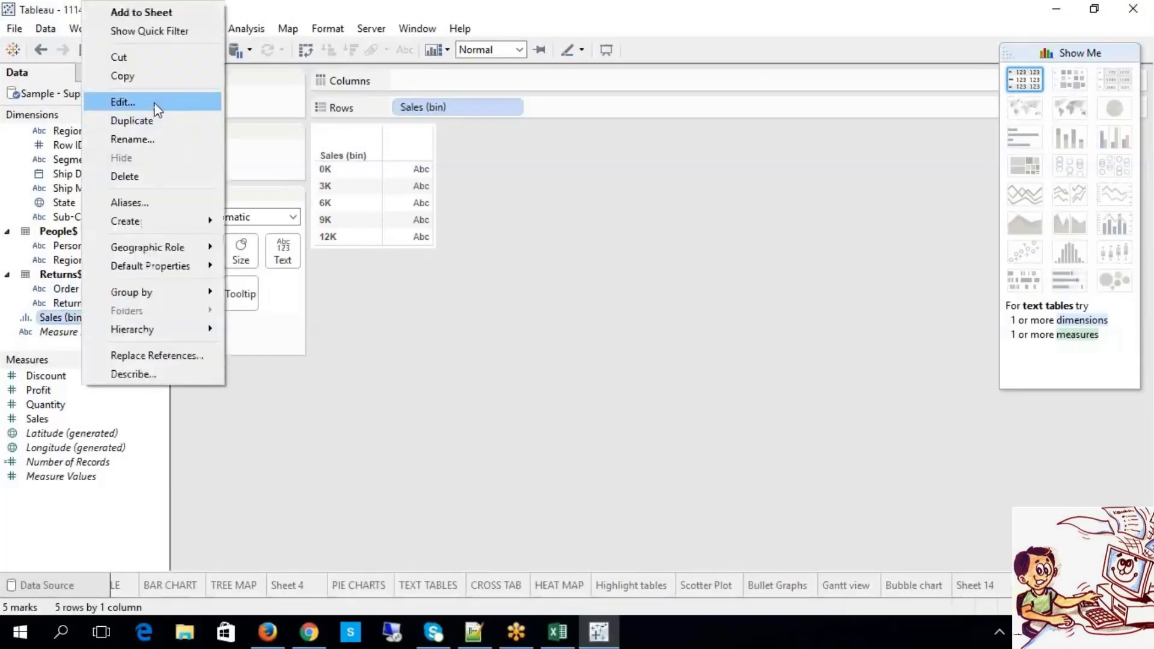
left_click(154, 103)
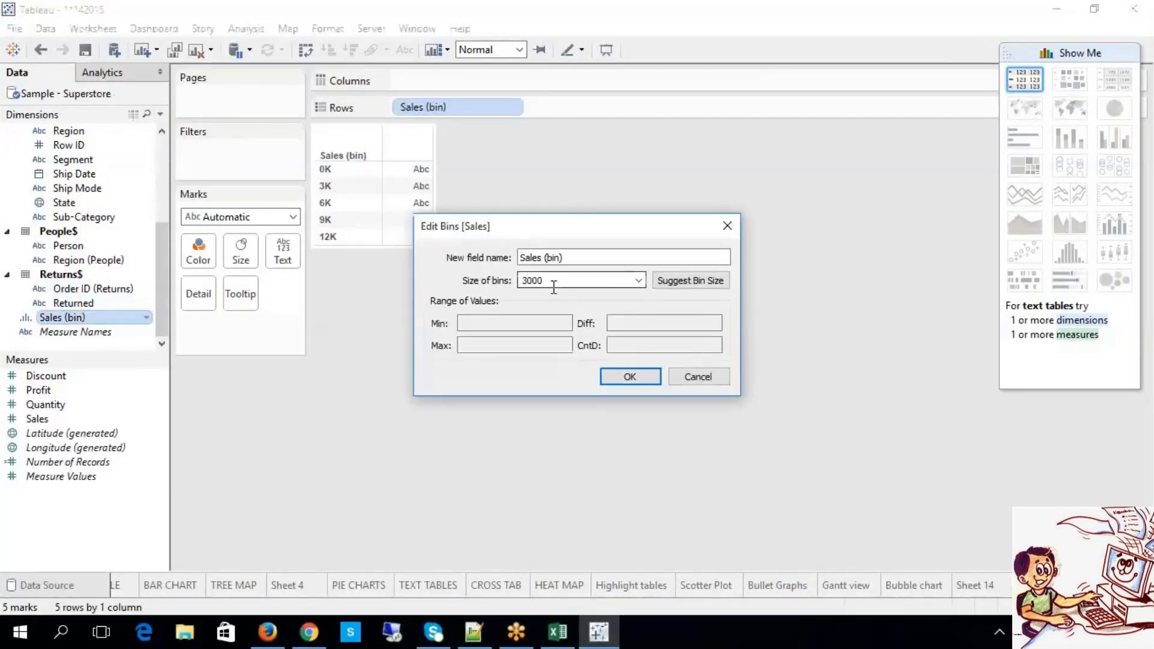
left_click_drag(548, 280, 525, 276)
left_click(685, 280)
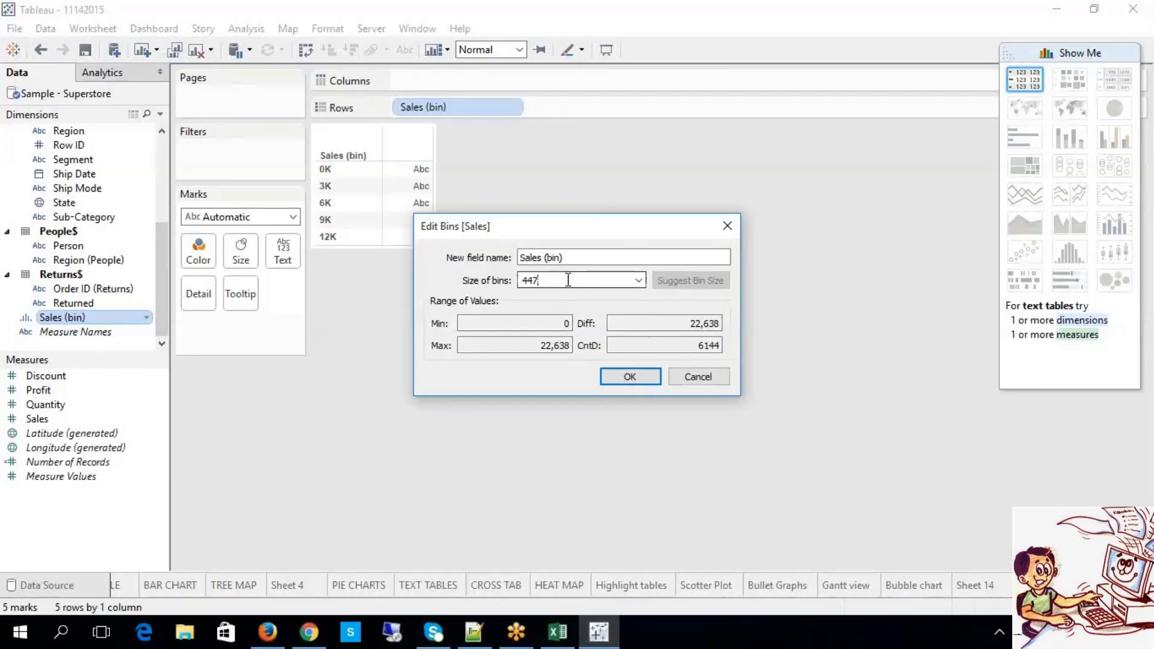
Set the Sales (bin) bin size to 500, apply it, and look through the resulting rows.
left_click_drag(536, 280, 506, 288)
type("5")
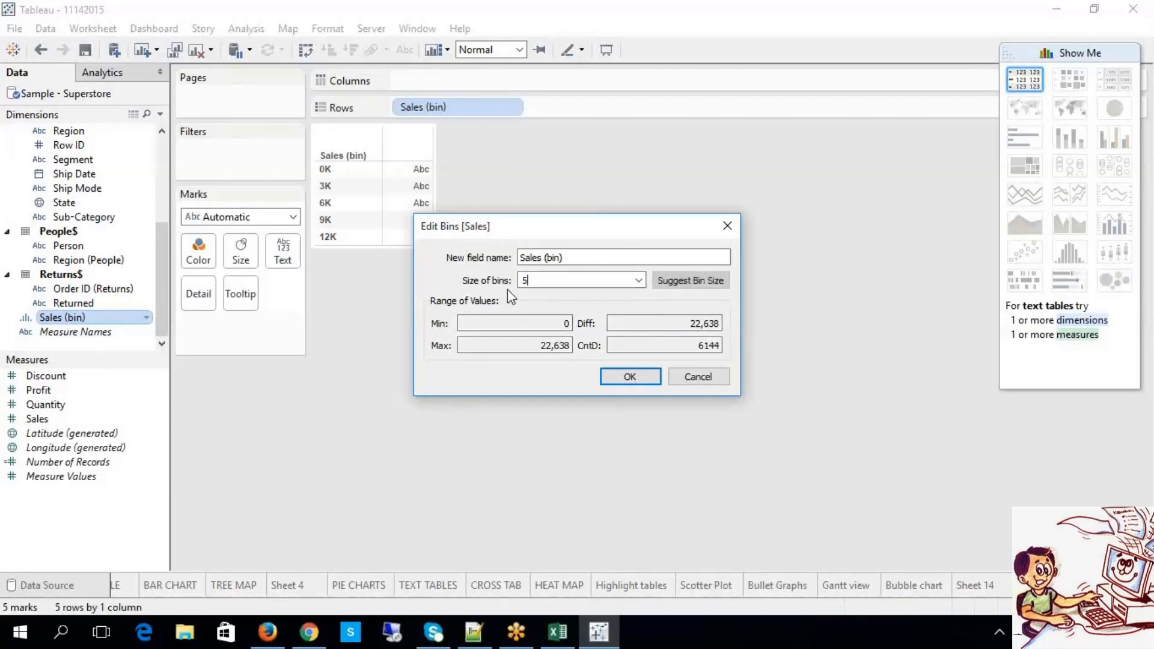
type("00")
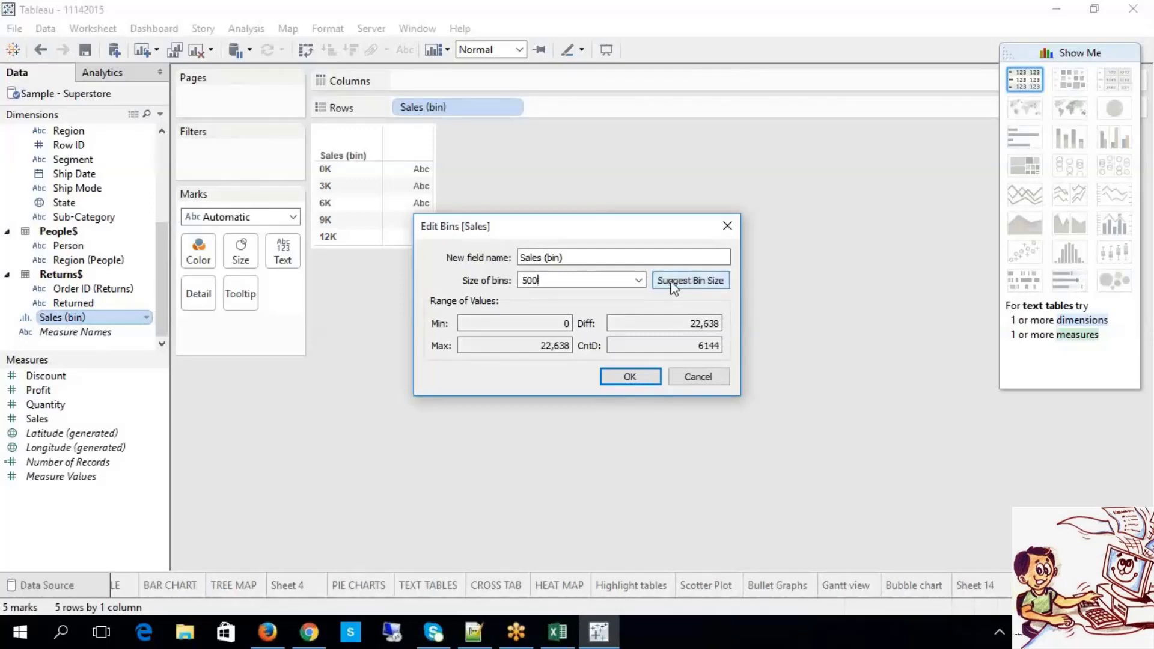
left_click(673, 281)
double_click(531, 280)
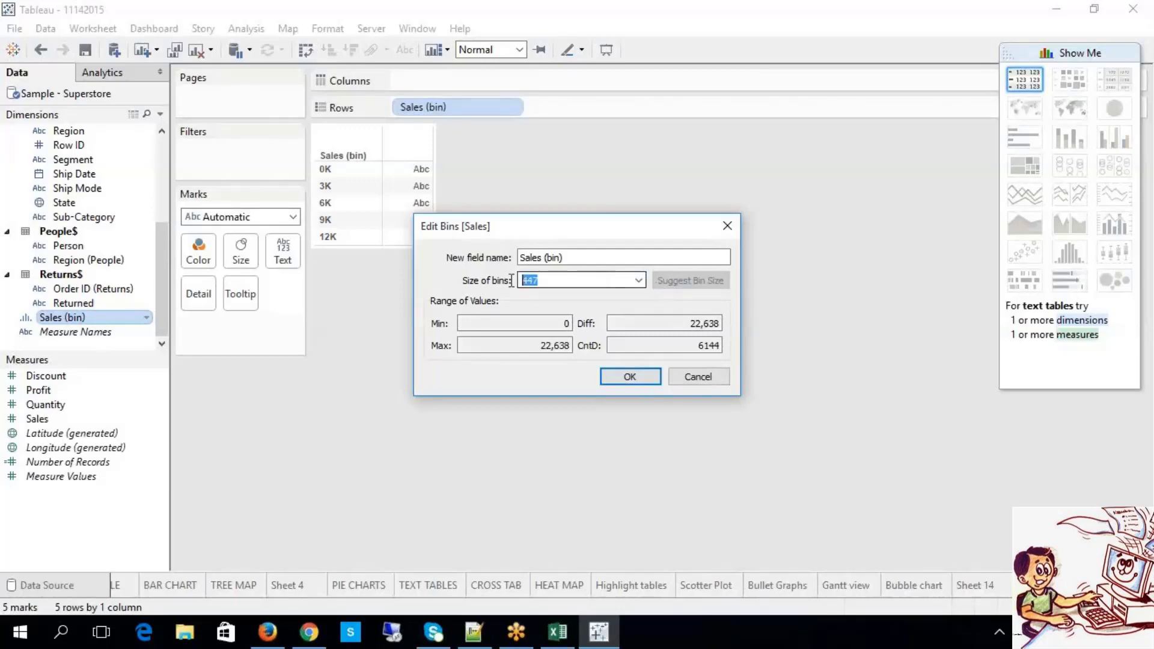
type("500")
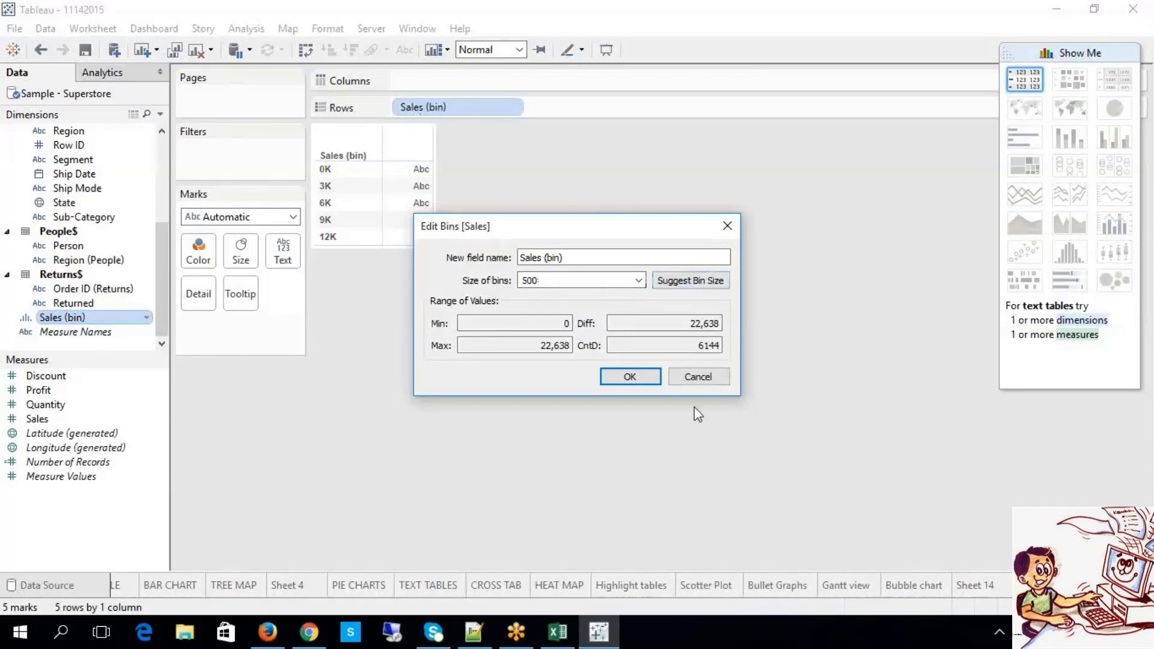
left_click(638, 382)
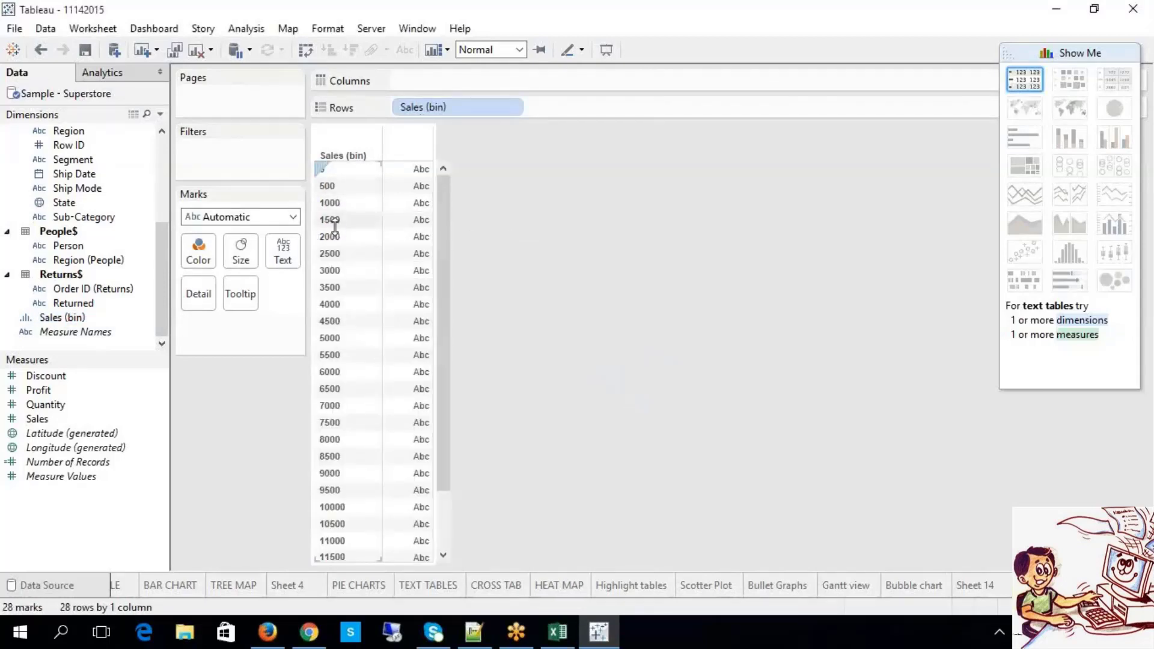
scroll(358, 391, "down", 2)
scroll(372, 417, "up", 2)
Edit the Sales (bin) field again and set its bin size to 1000.
left_click(26, 319)
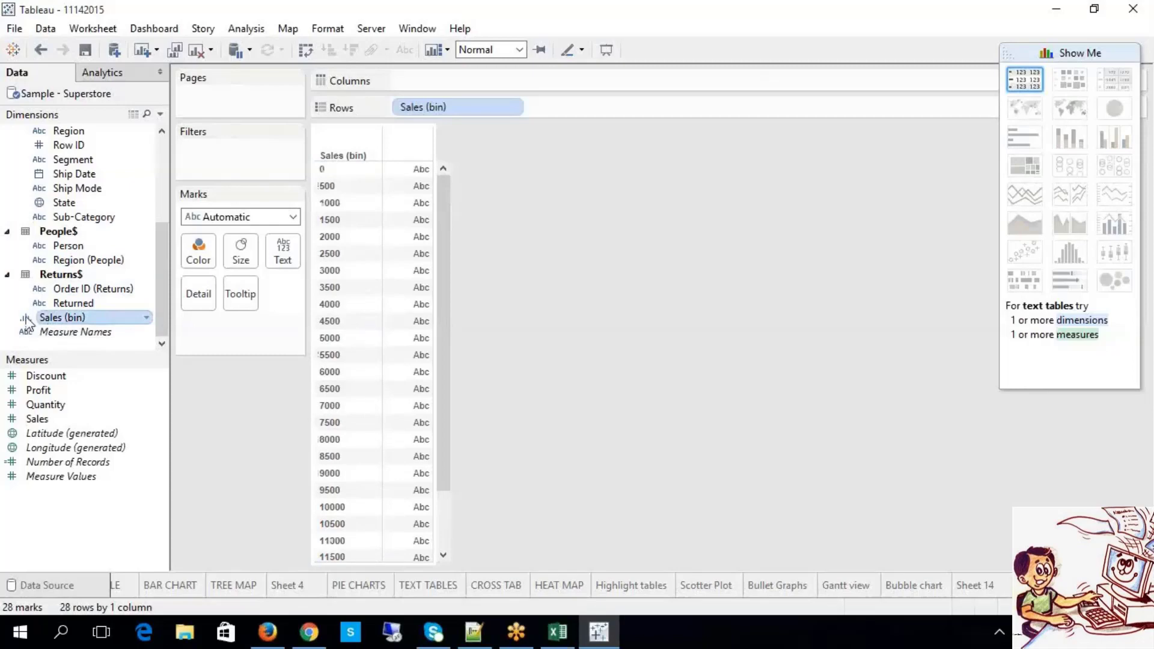
right_click(50, 319)
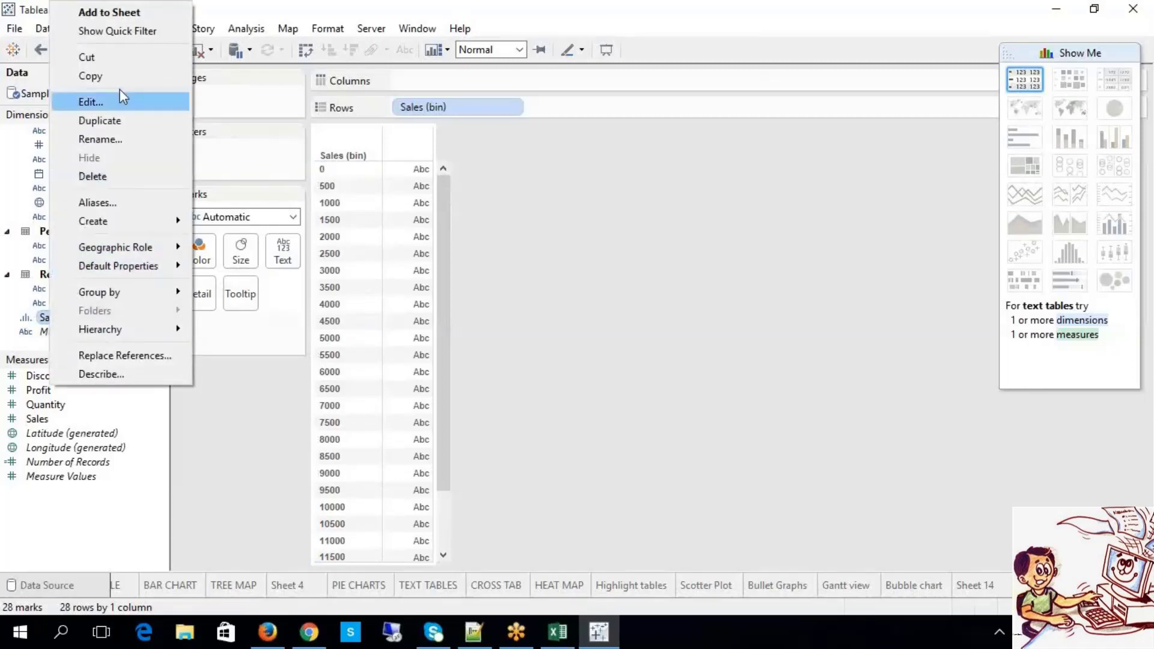
left_click(121, 97)
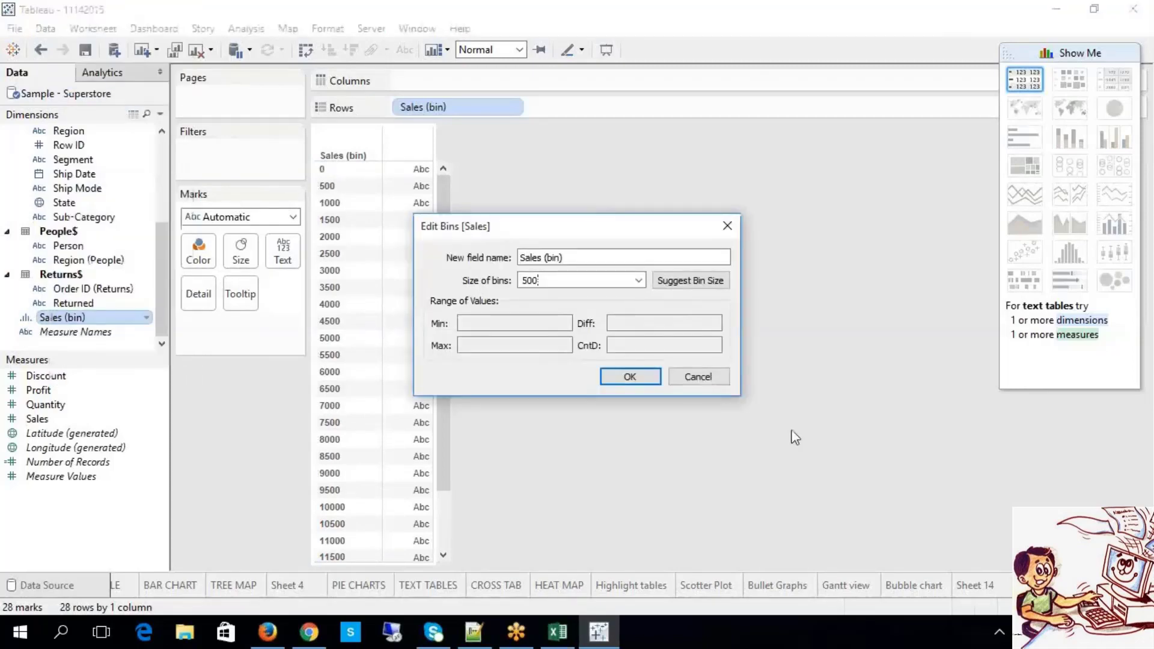
key("BackSpace")
key("BackSpace")
key("BackSpace")
type("1000")
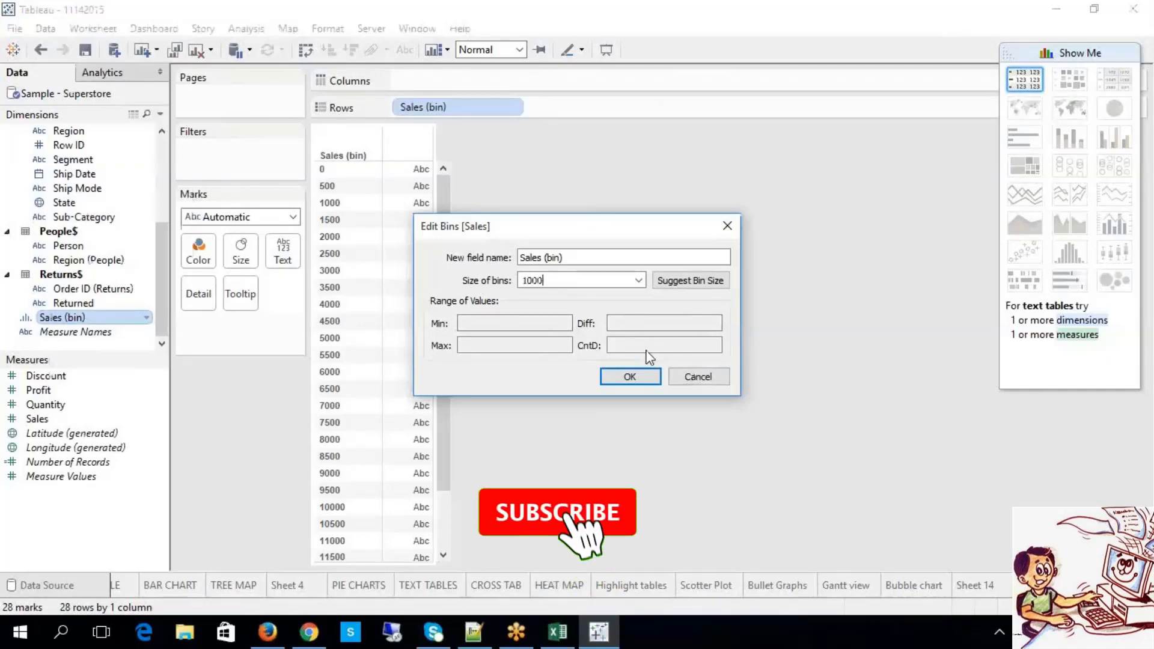
left_click(649, 373)
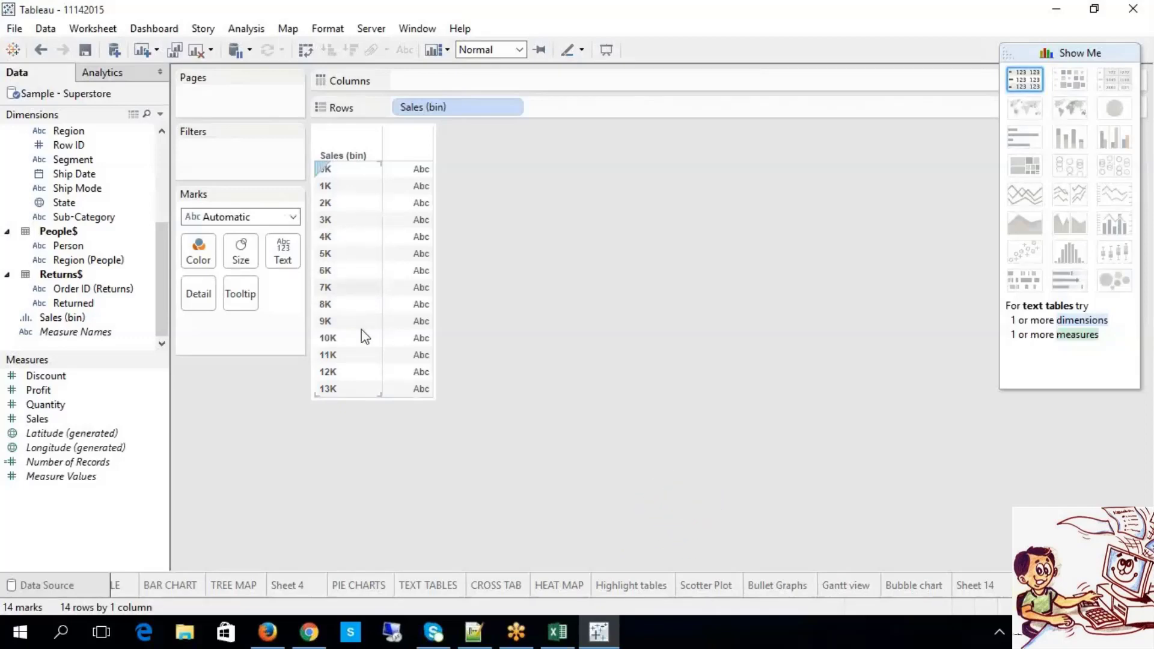
Format the Sales (bin) row headers with the Number (Standard) number format and close the formatting options.
right_click(339, 187)
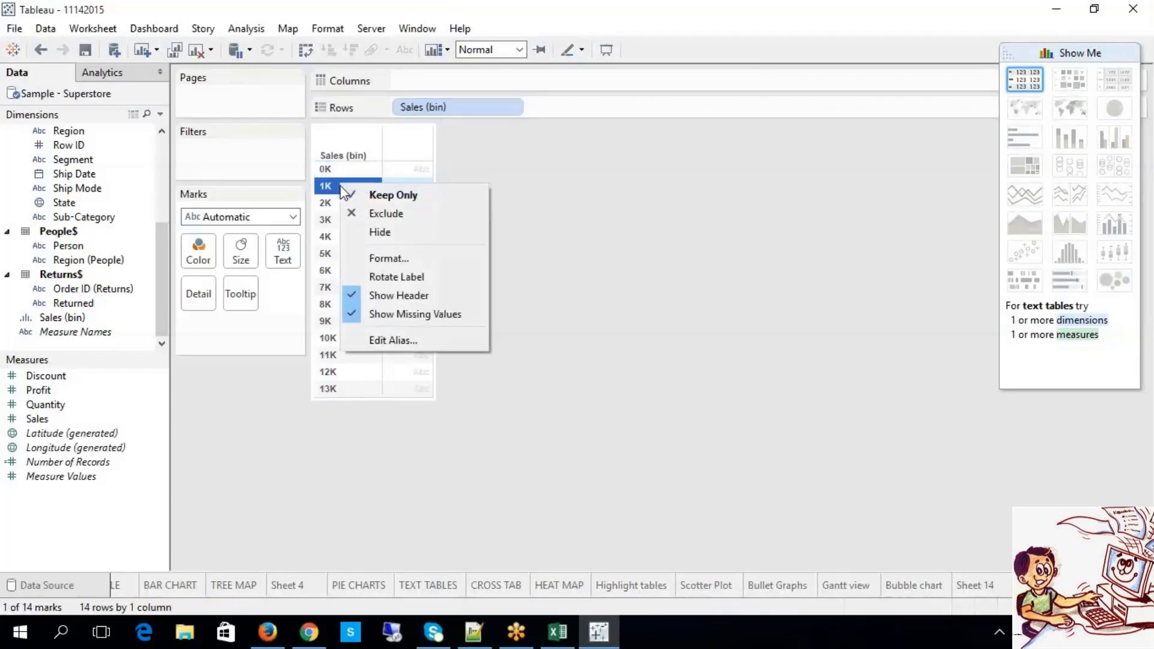
left_click(391, 259)
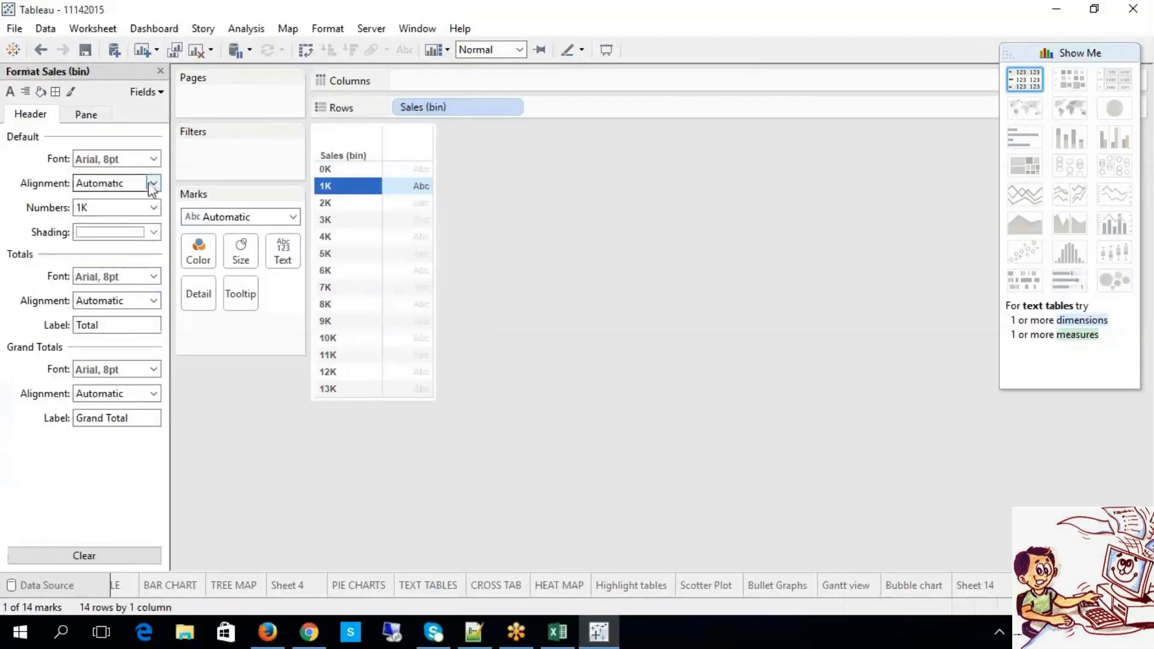
left_click(142, 306)
left_click(142, 303)
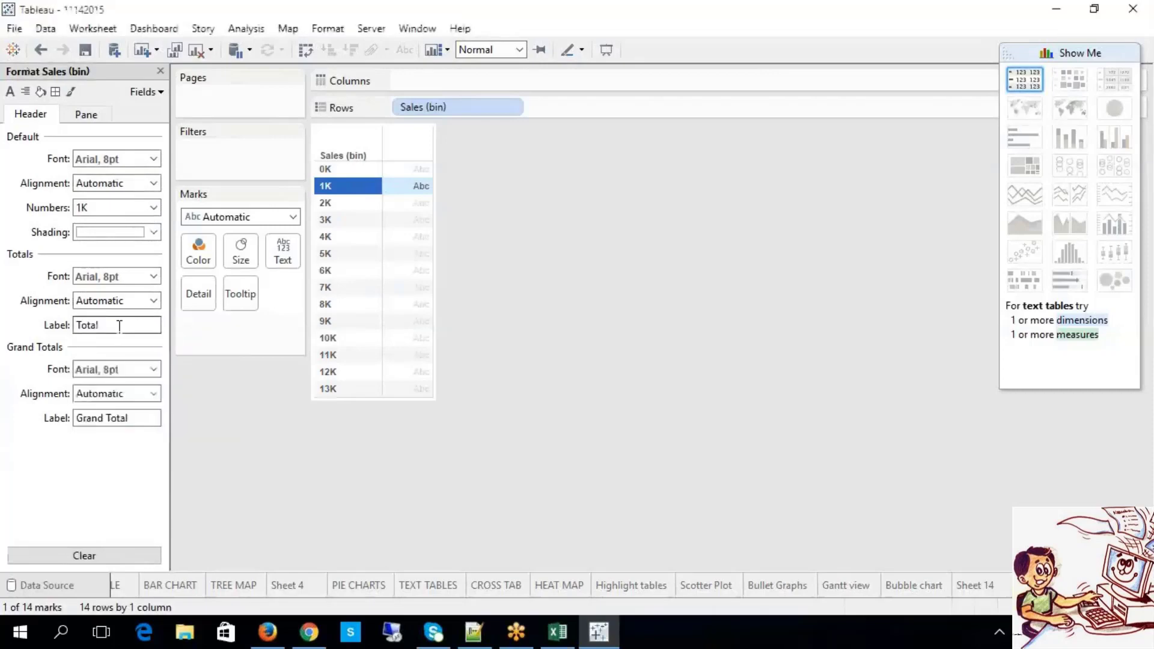
left_click(117, 368)
left_click(95, 167)
left_click(95, 207)
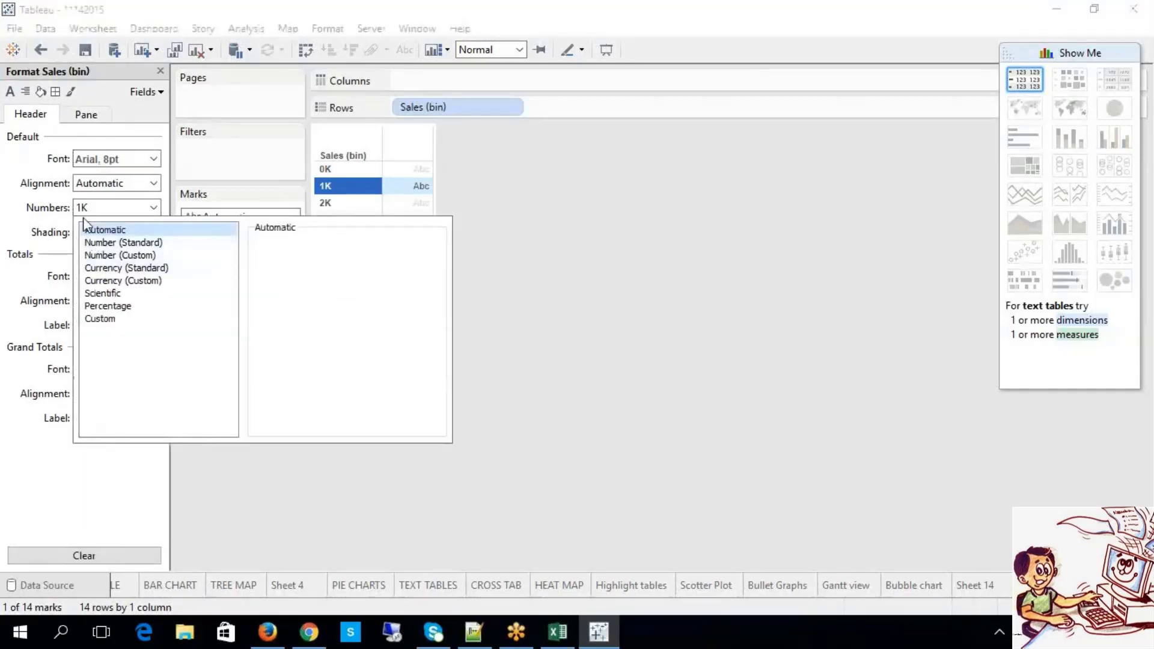
left_click(104, 242)
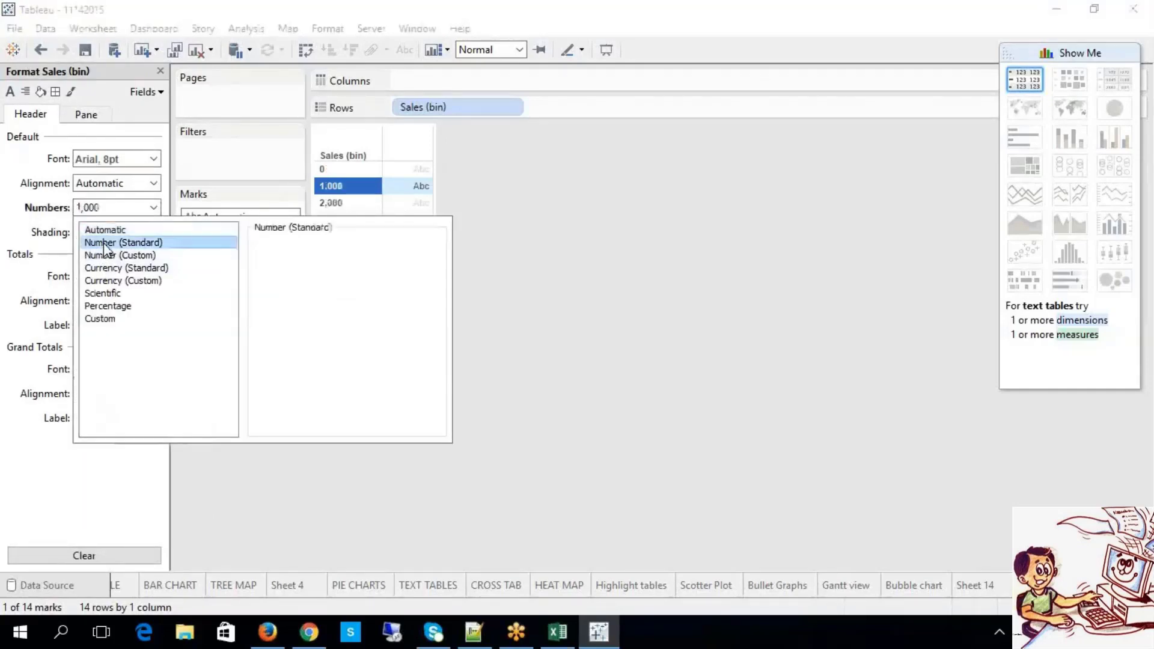
left_click(638, 317)
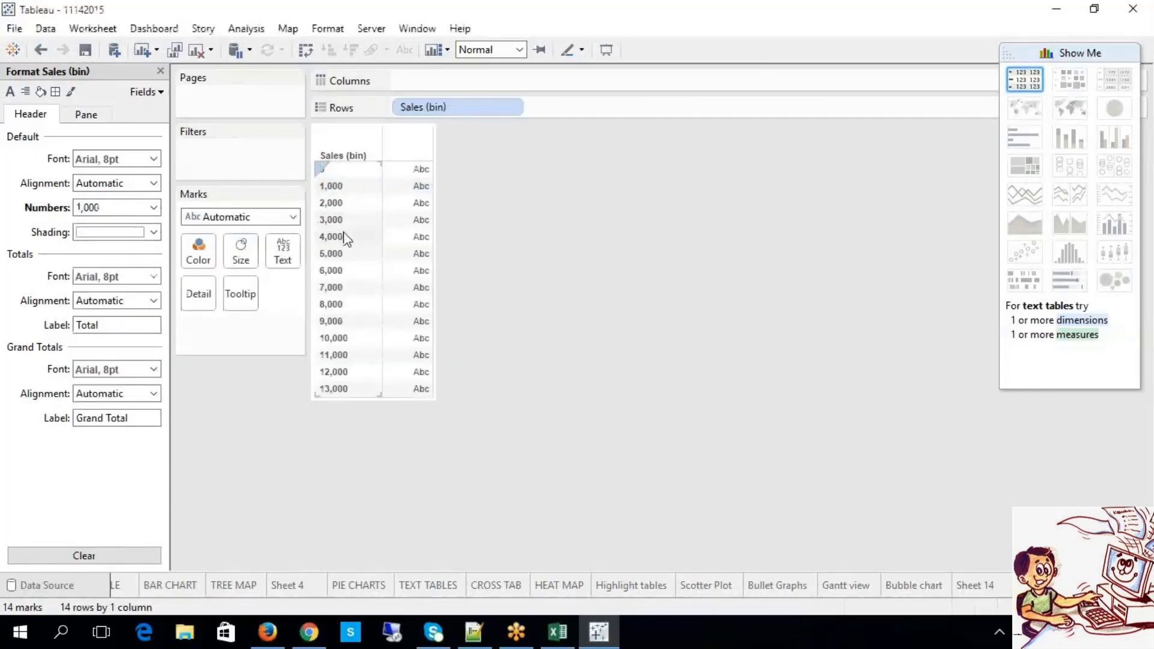
left_click(160, 70)
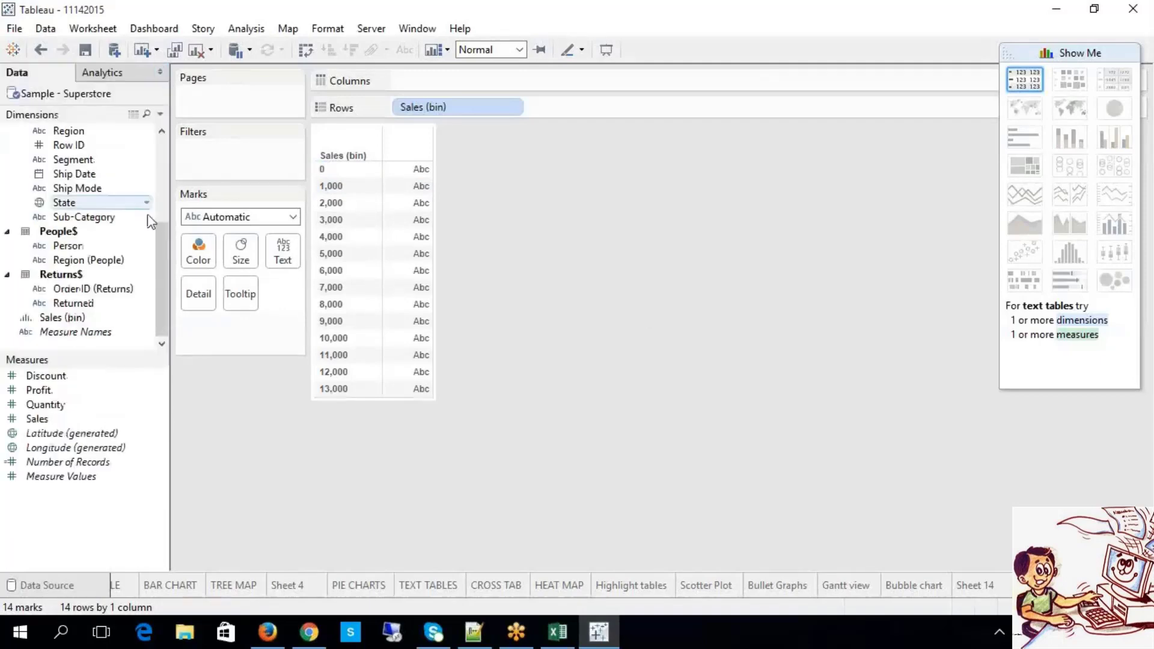
Review the bin size settings of the Sales (bin) field.
left_click(47, 318)
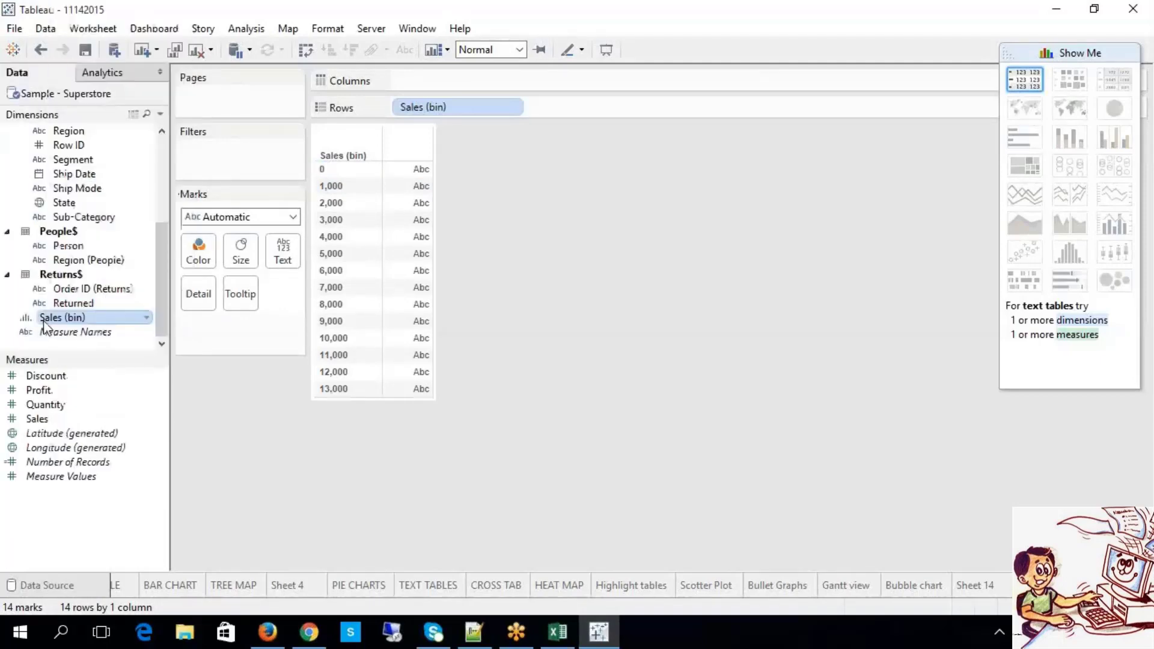
right_click(44, 325)
left_click(101, 100)
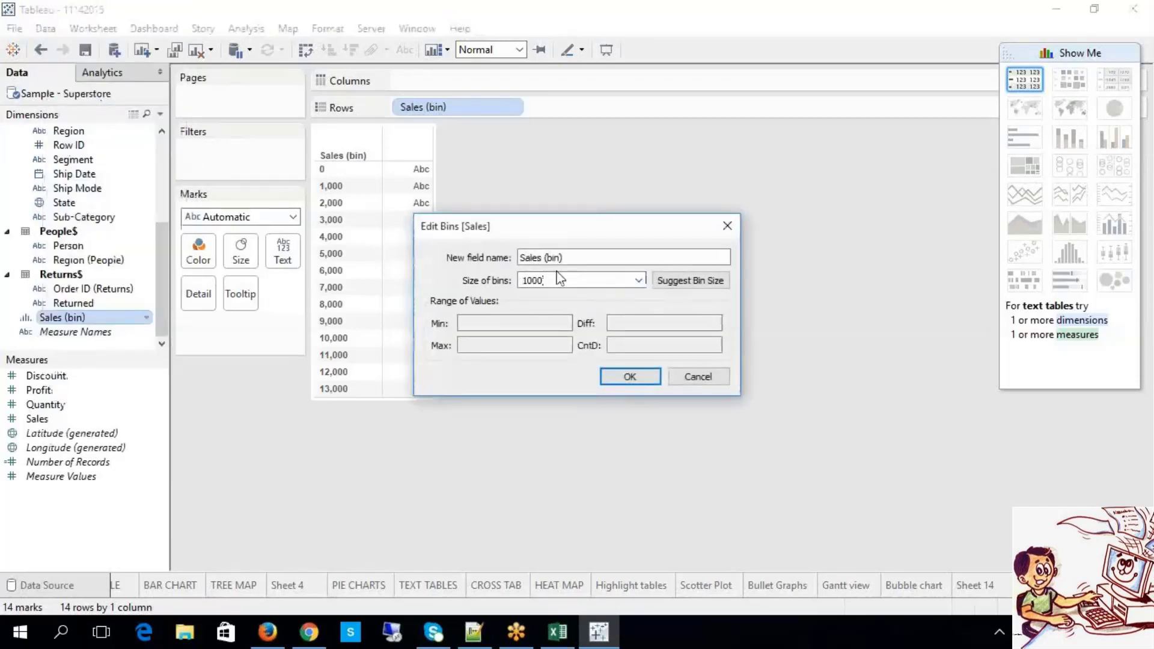
left_click(559, 277)
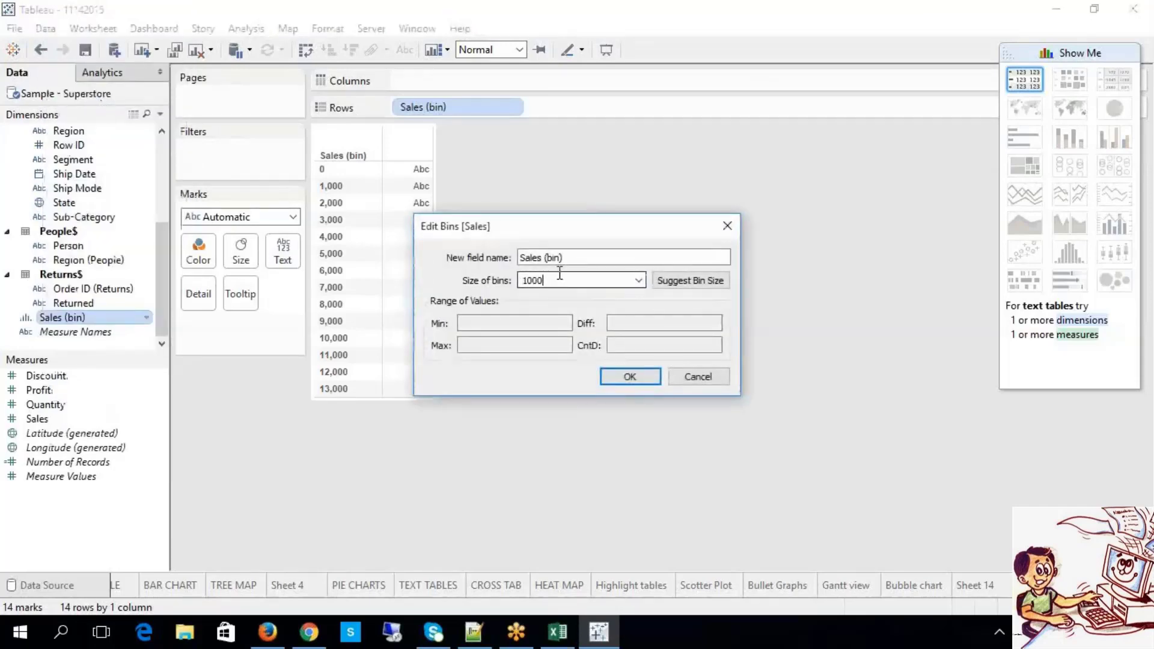
left_click(630, 377)
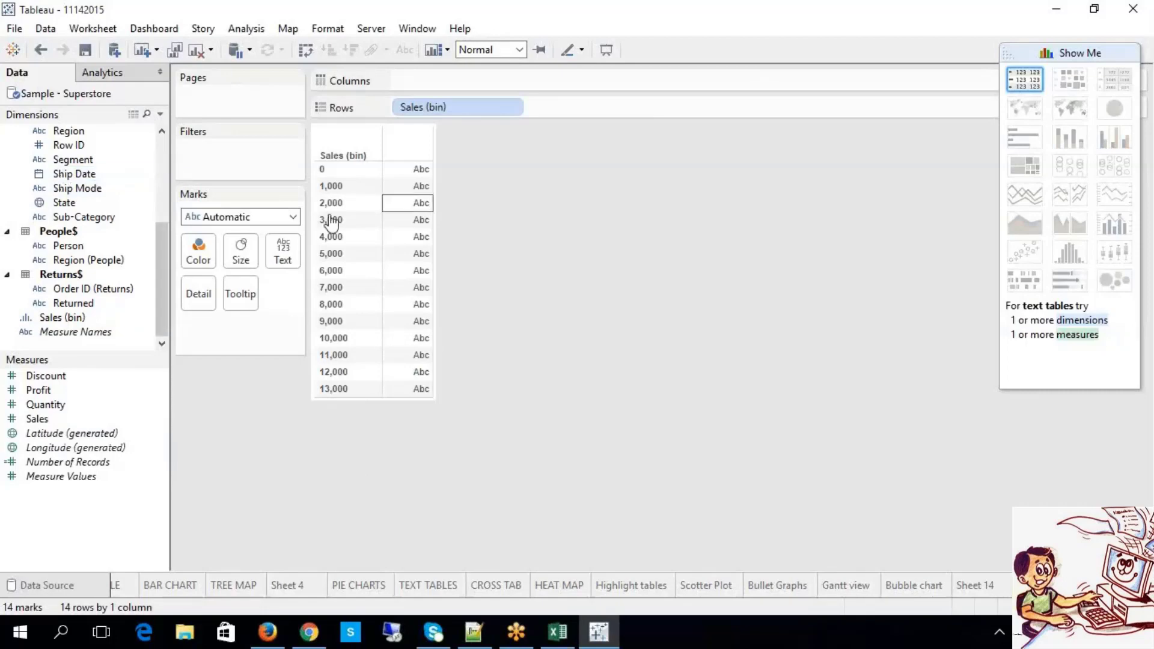
Place Category on Columns and show Sales as text in the table, and inspect the values per bin.
mouse_move(406, 175)
scroll(163, 172, "up", 5)
left_click_drag(63, 145, 424, 86)
mouse_move(501, 278)
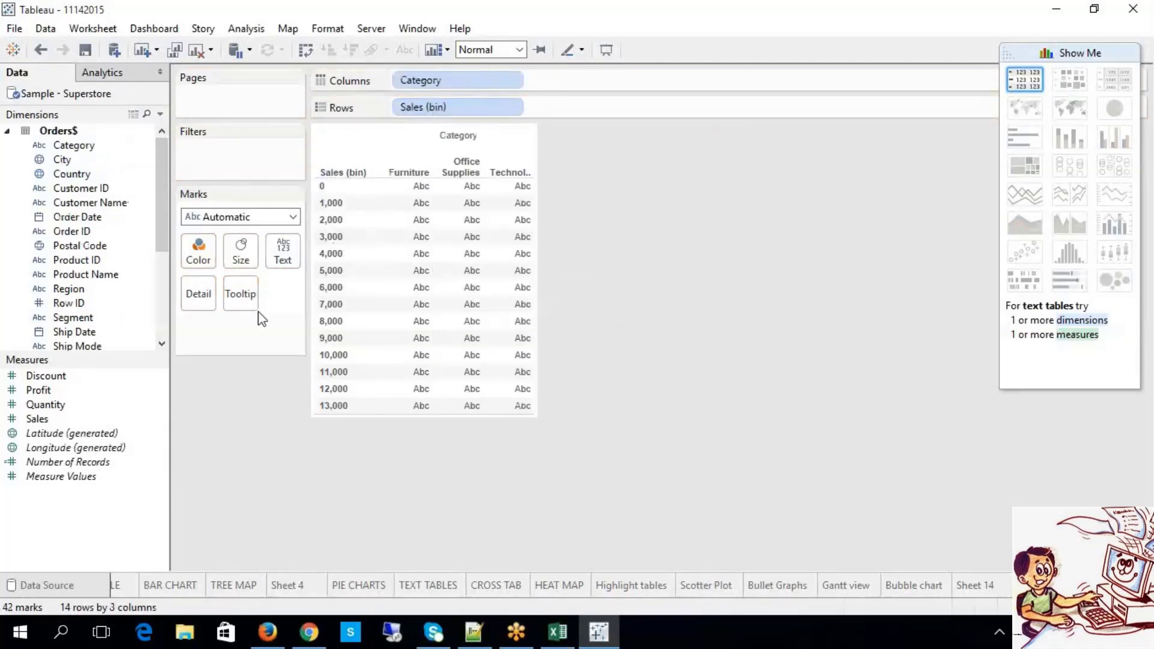
left_click_drag(53, 416, 280, 260)
mouse_move(476, 315)
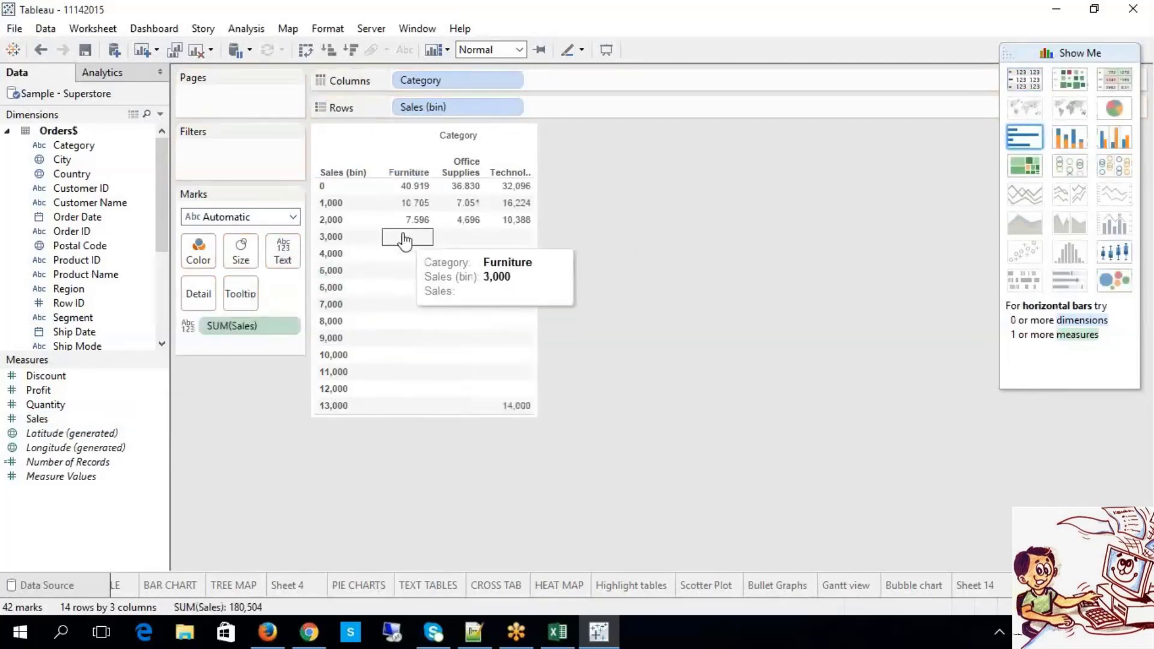
mouse_move(410, 272)
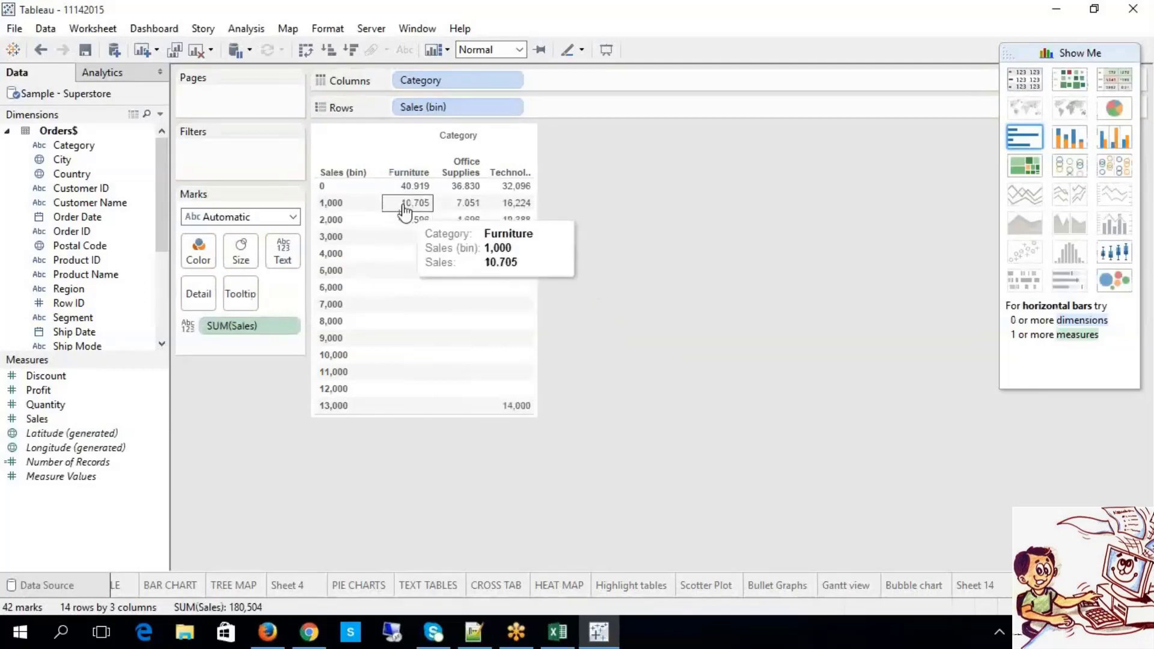
mouse_move(399, 198)
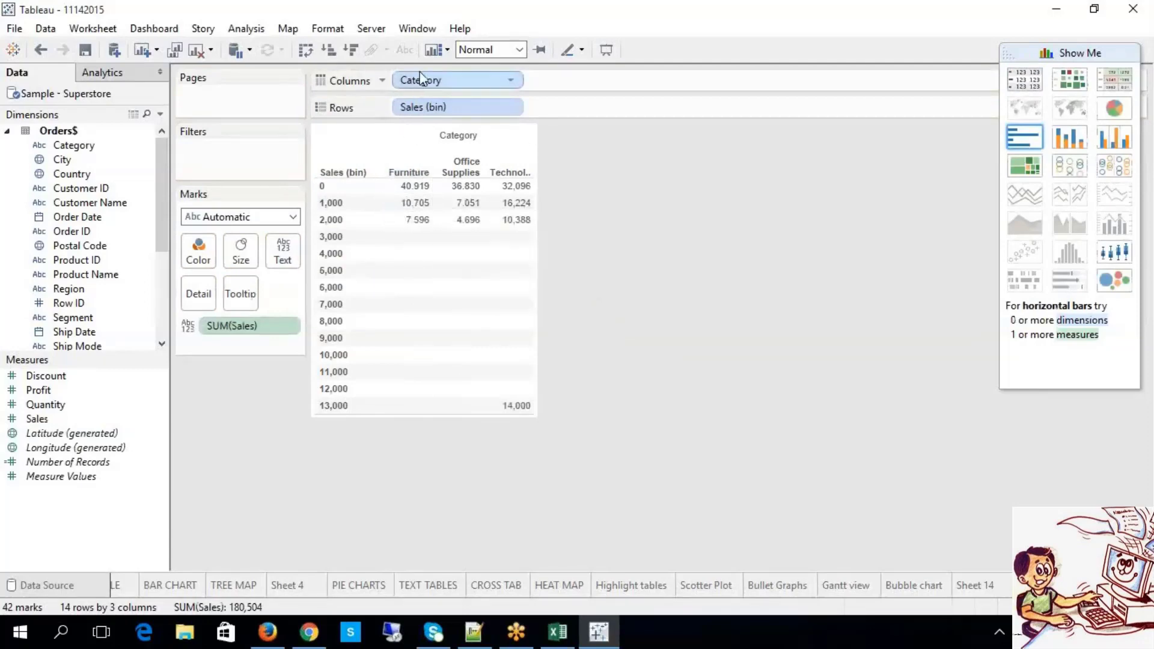
Remove Category from Columns and SUM(Sales) from the text marks.
left_click_drag(419, 73, 424, 90)
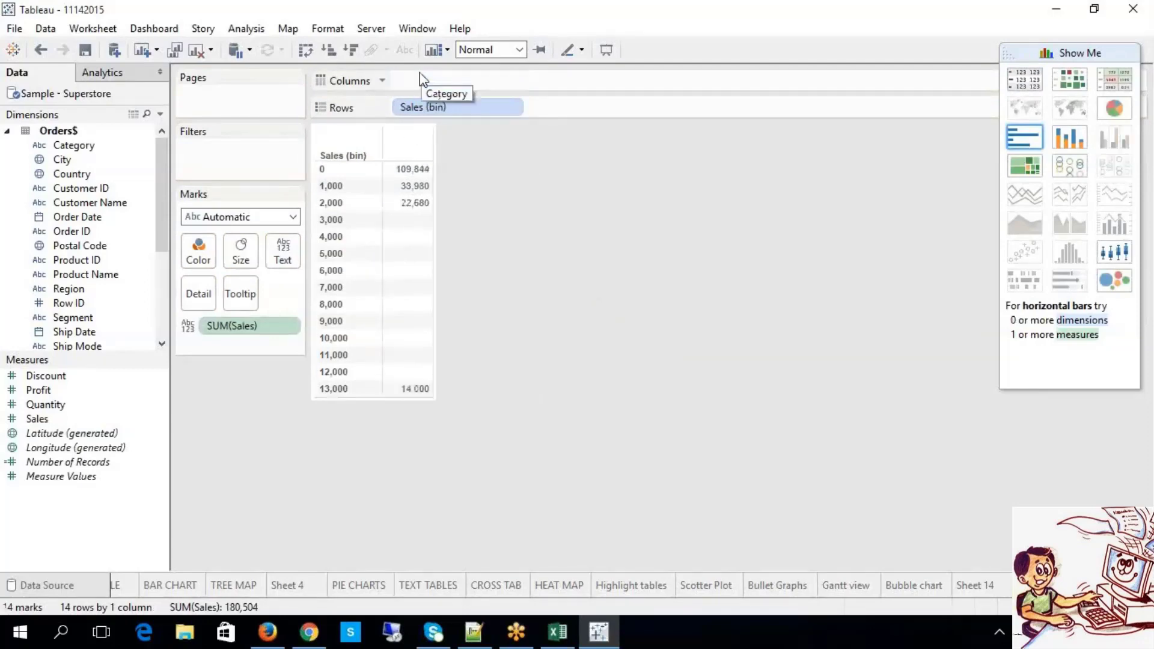
left_click(232, 326)
key("Delete")
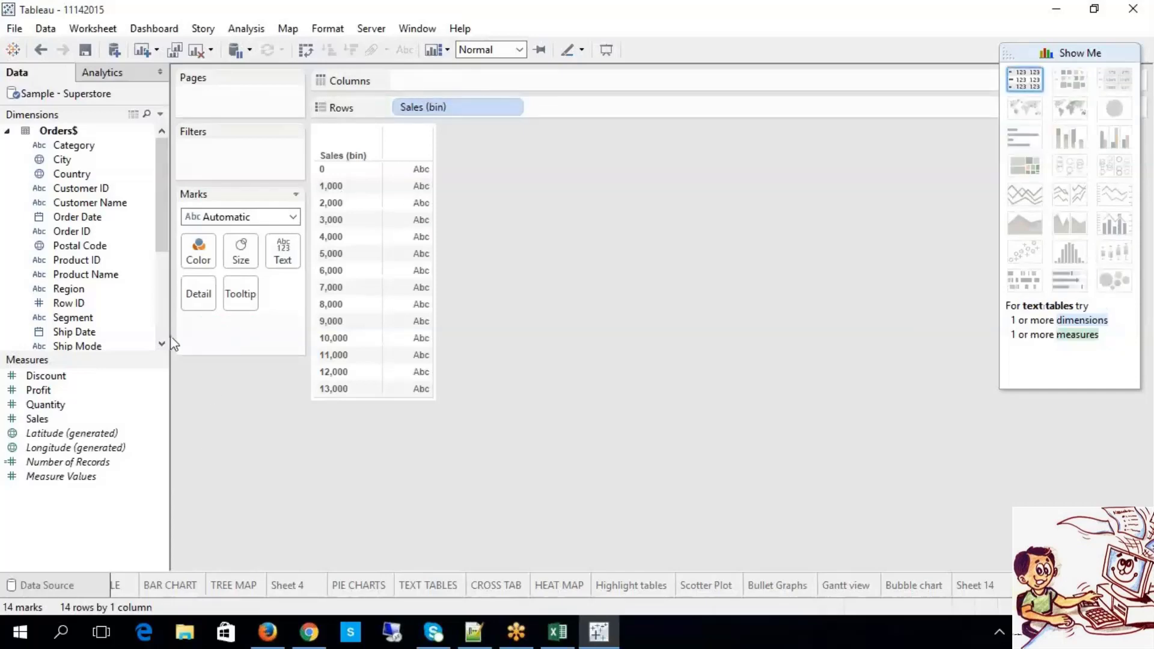
Try showing Category as the text for each sales bin.
left_click_drag(80, 153, 283, 249)
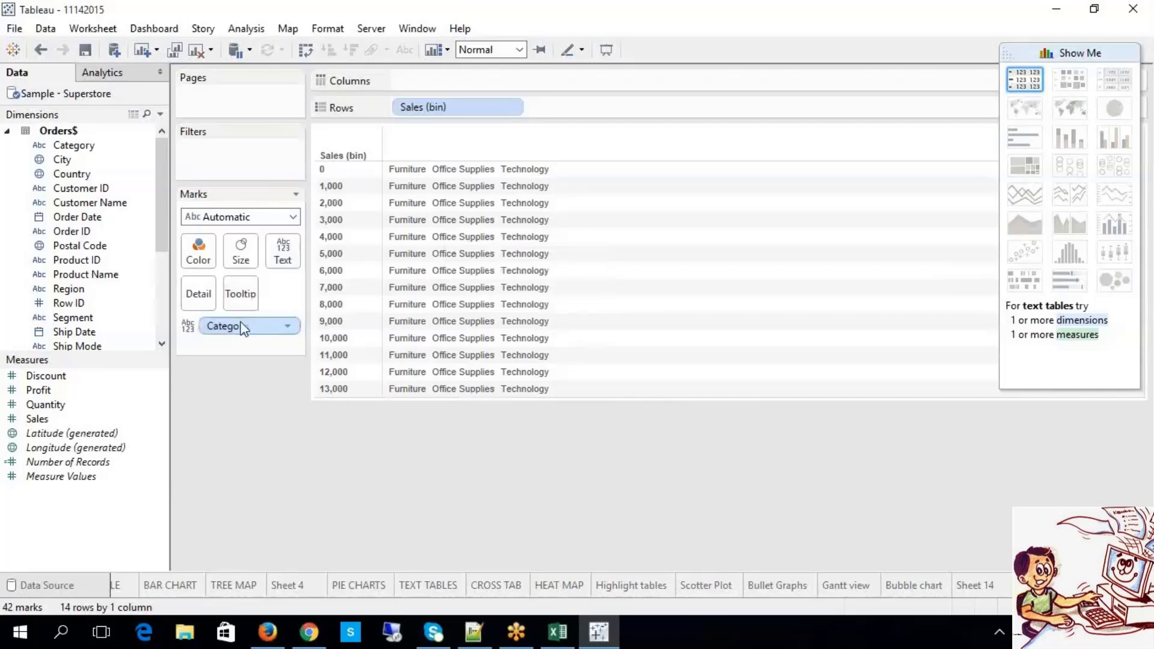
key("ctrl+z")
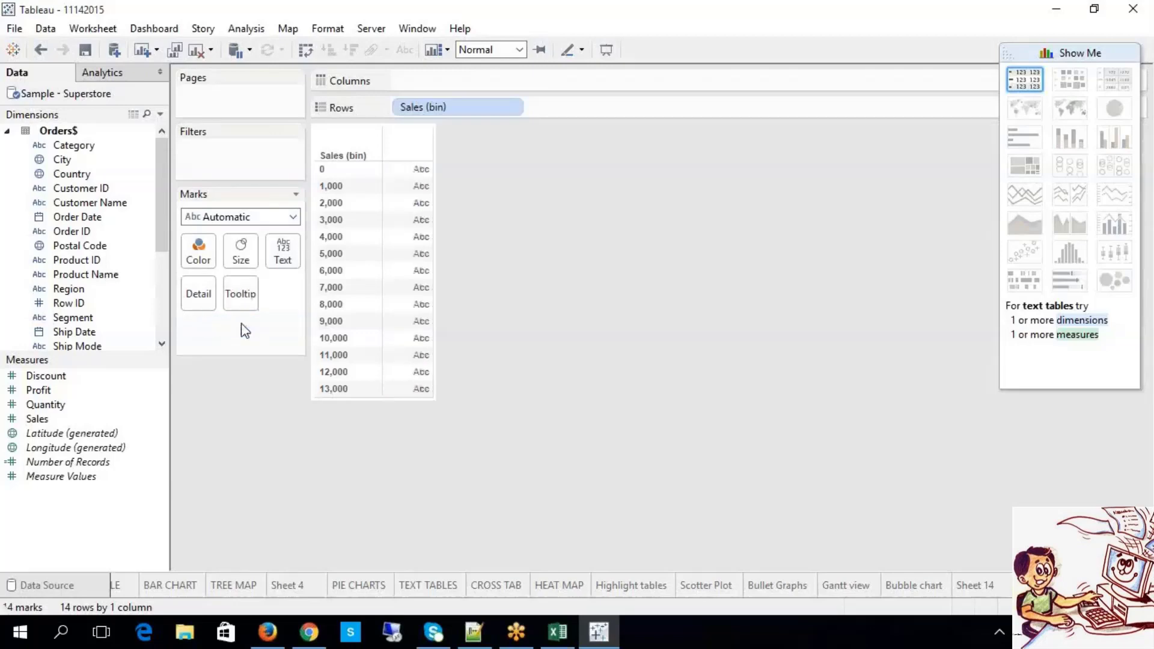
Show Sub-Category as the text marks and add Segment to Rows after Sales (bin).
left_click(161, 325)
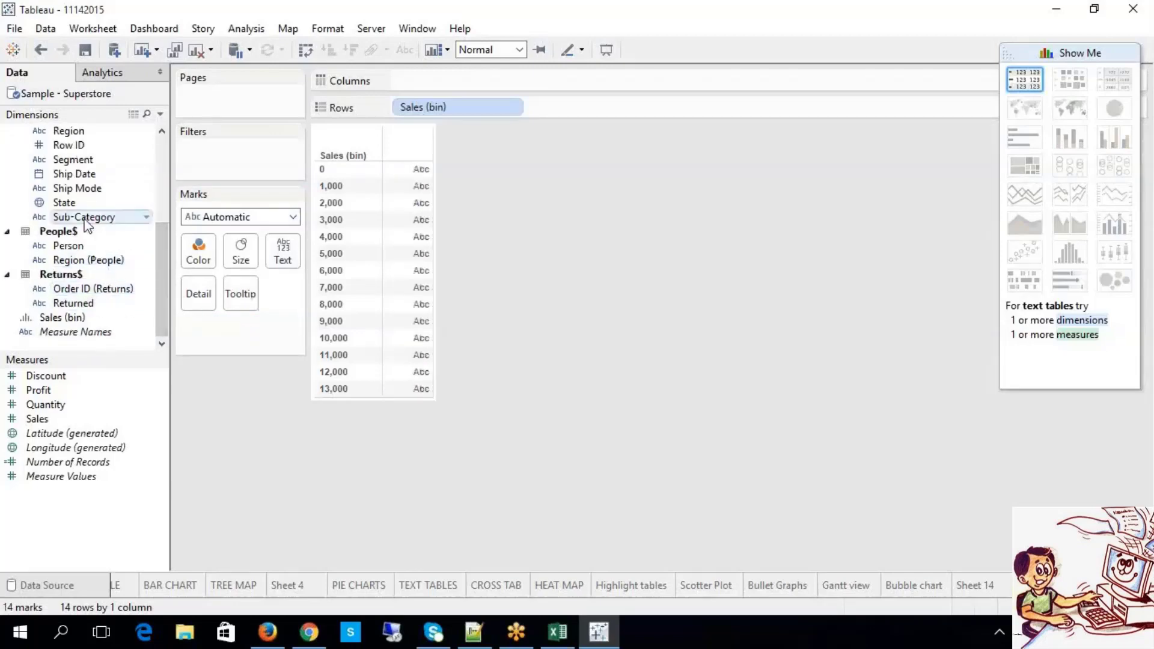
left_click_drag(90, 217, 279, 265)
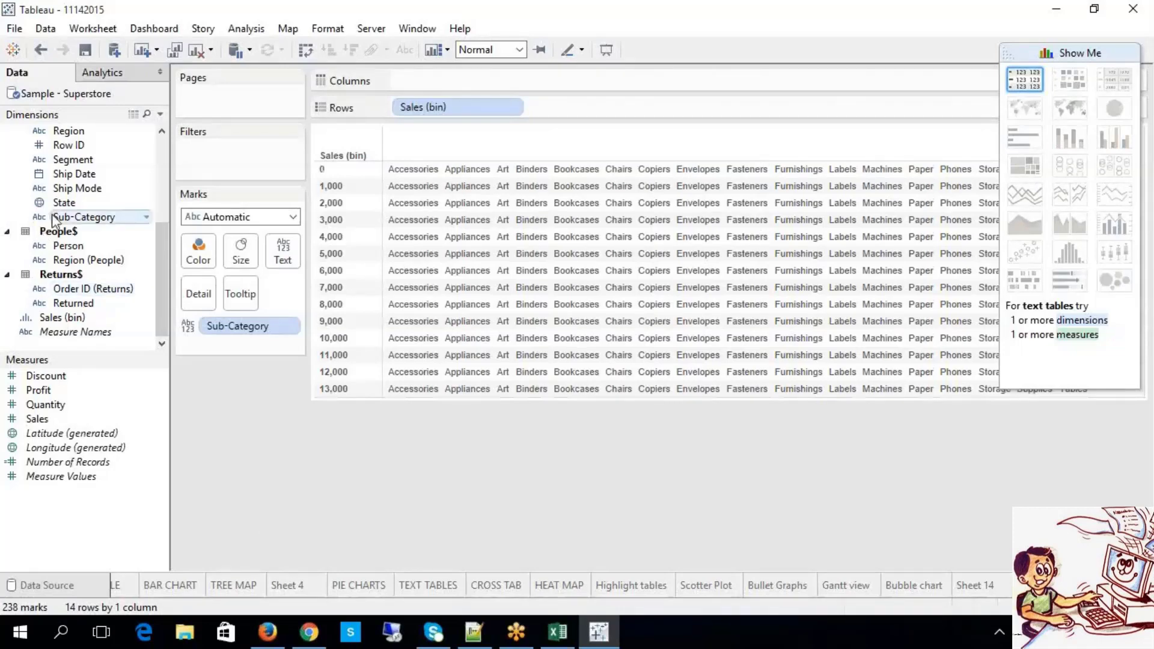
left_click_drag(70, 160, 580, 102)
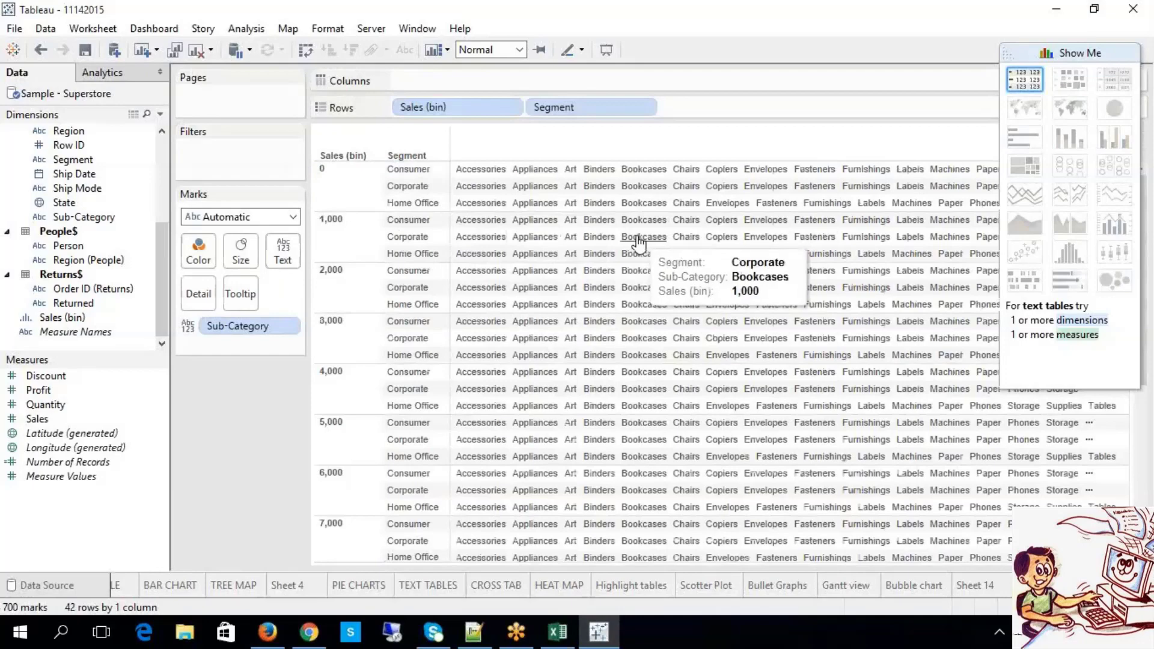
Review the sub-categories per sales bin and segment, and try the suggested text table layout on this view.
scroll(377, 328, "down", 6)
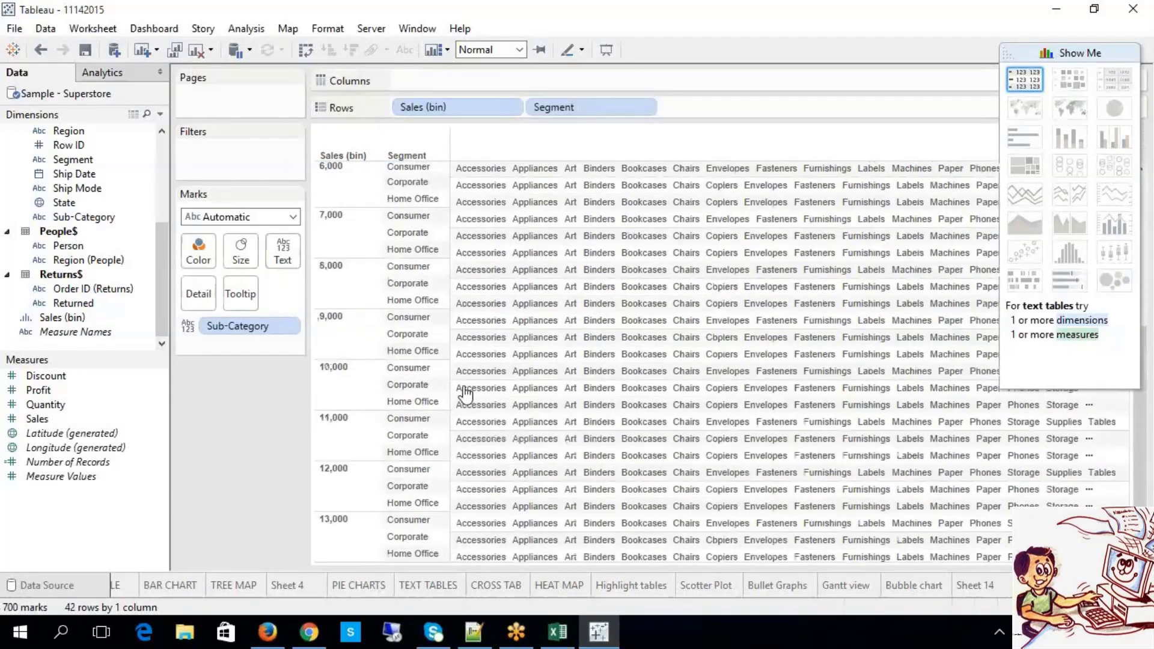
scroll(462, 389, "up", 6)
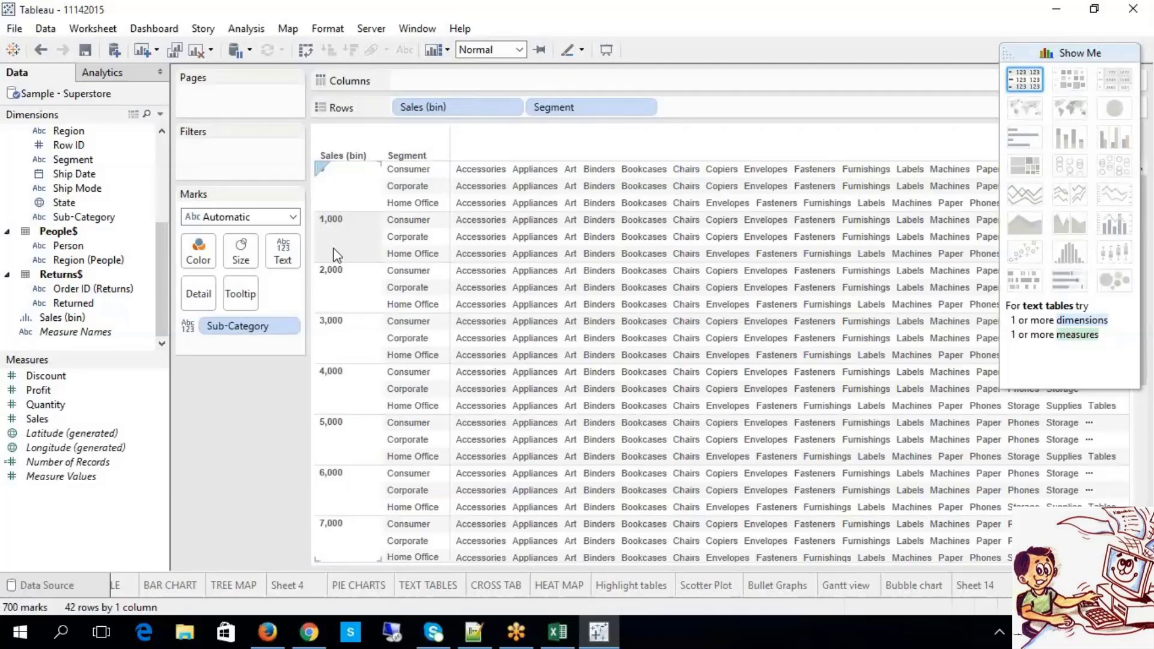
left_click(1011, 77)
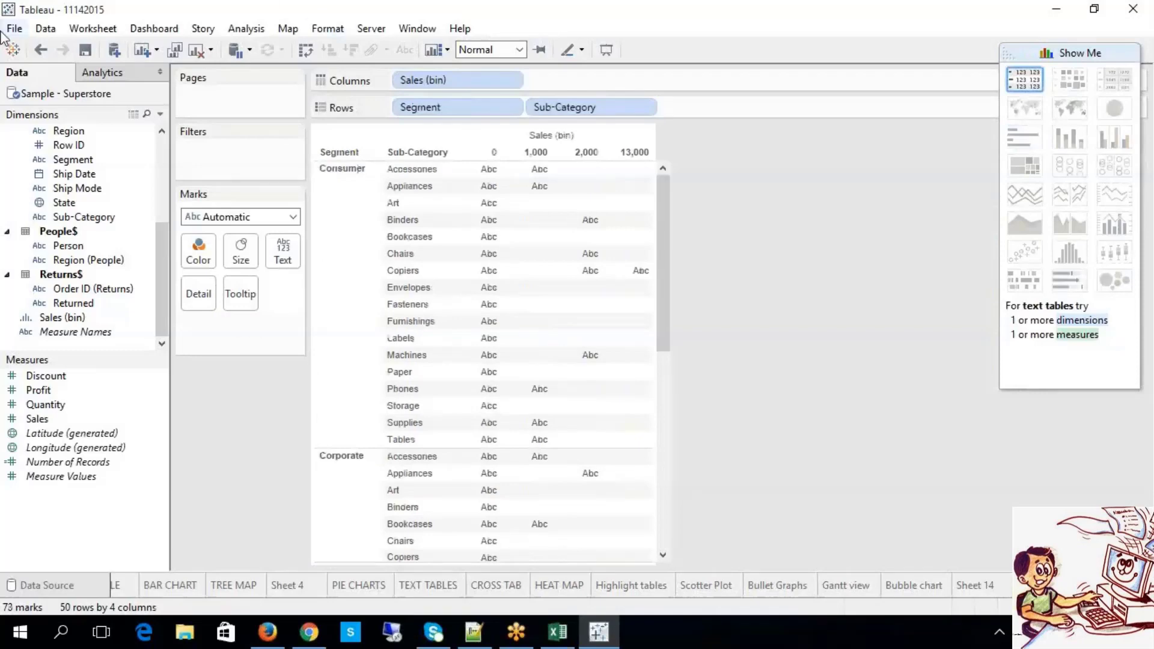
left_click(41, 51)
left_click(41, 51)
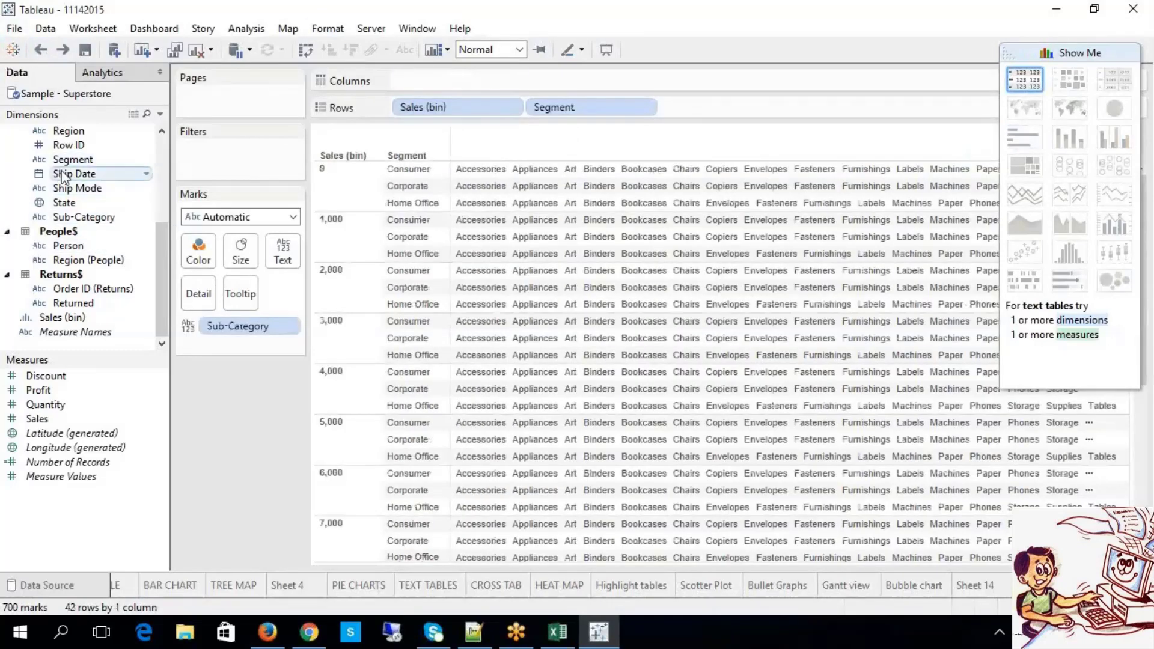
Add Ship Date by year to Rows after Segment and open a blank worksheet.
left_click_drag(65, 174, 661, 107)
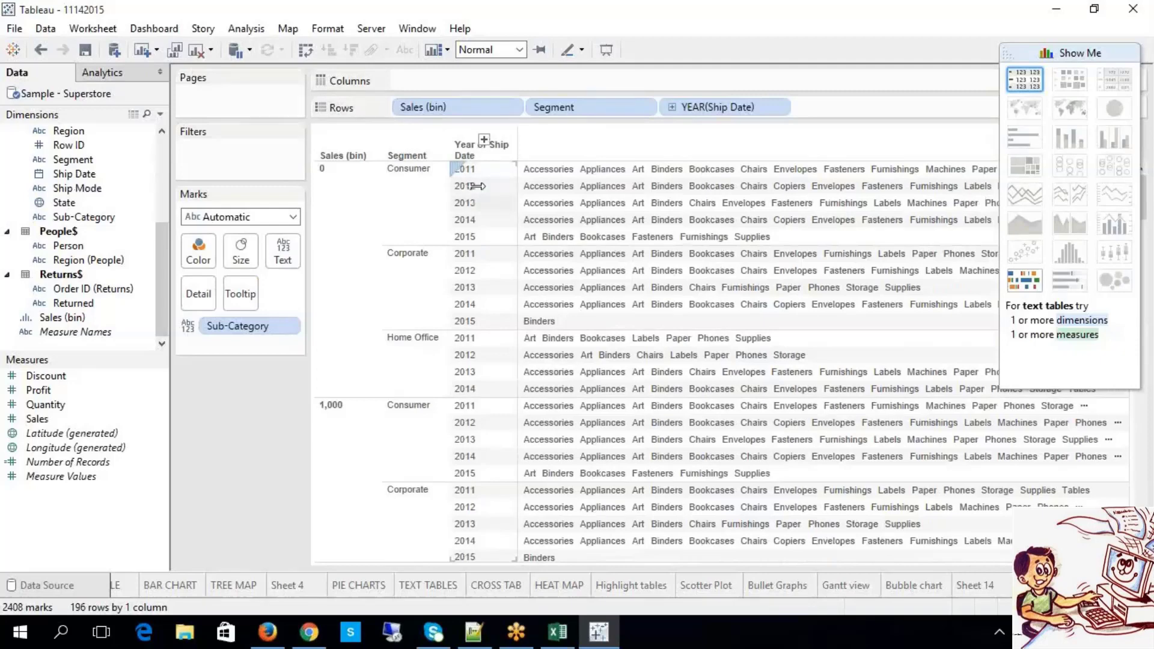
left_click(1070, 57)
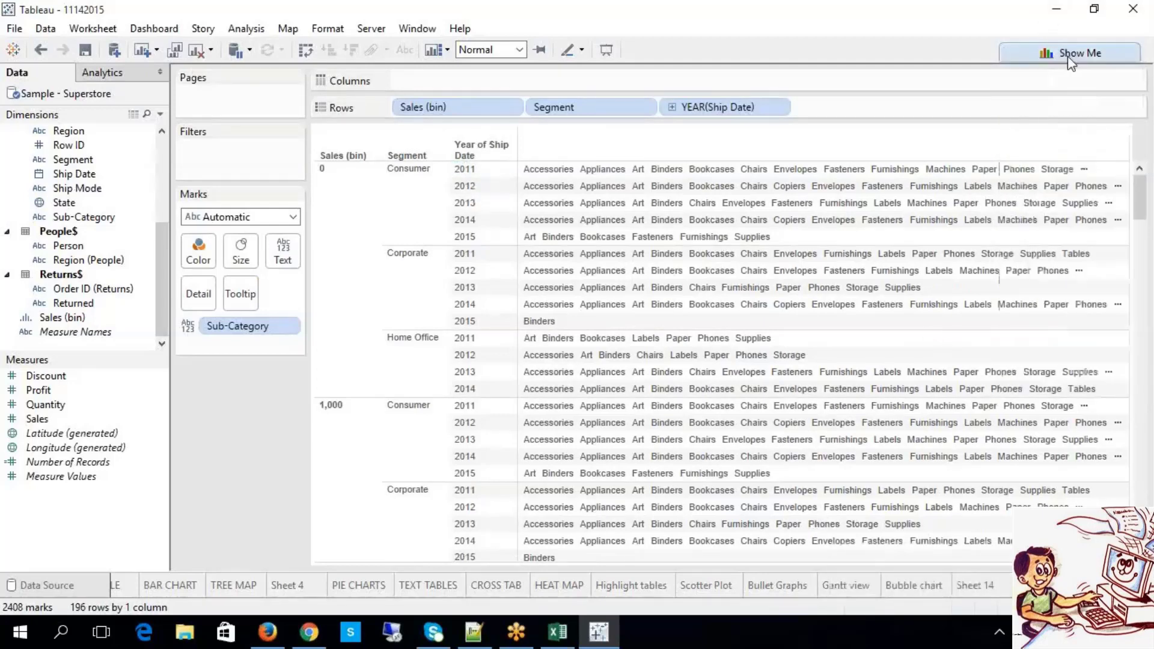
left_click(1071, 59)
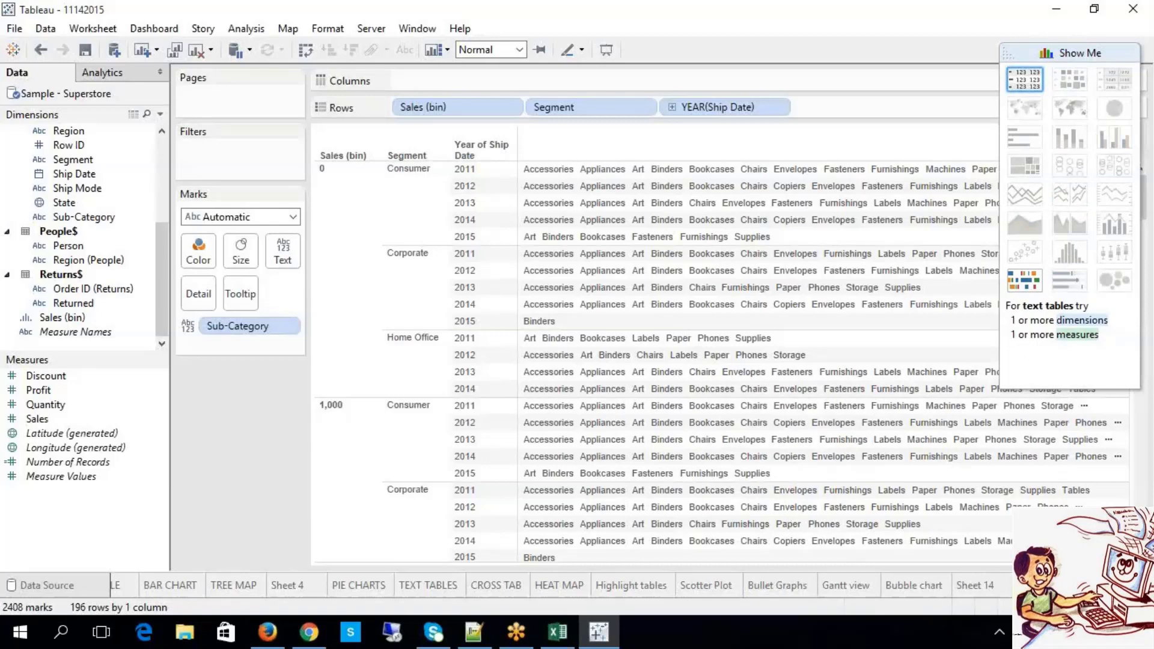
key("alt+shift+BackSpace")
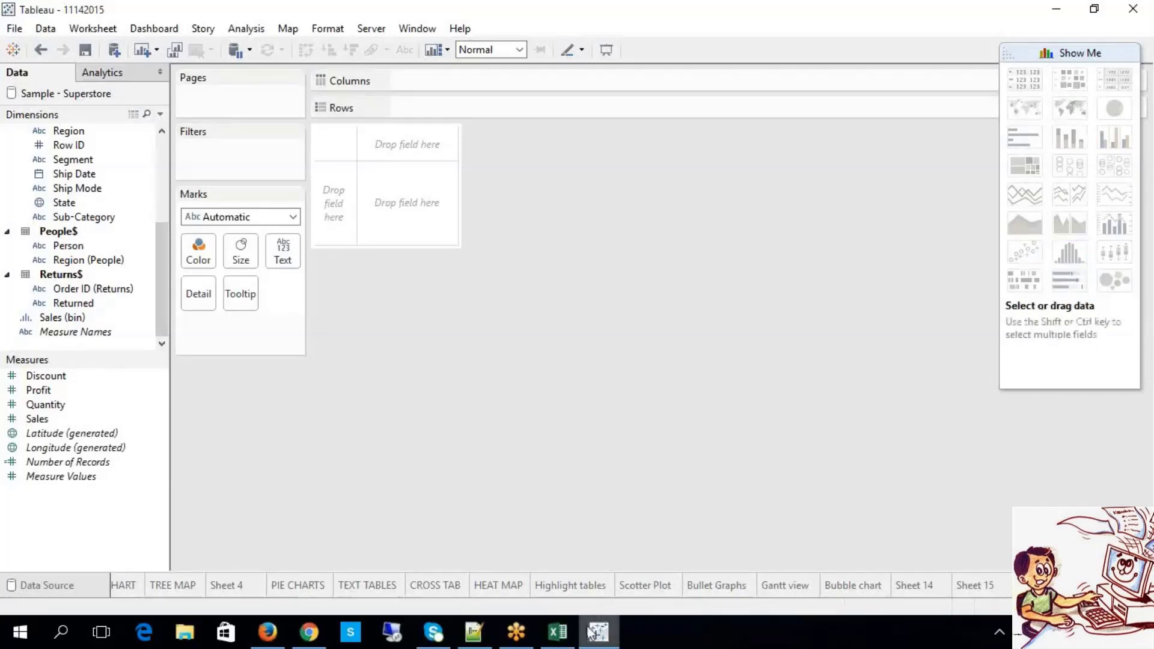
Switch to the Excel notes and add a bold "Histogram:" heading below the Packed Bubbles entry in cell G351.
left_click(557, 632)
scroll(579, 433, "up", 12)
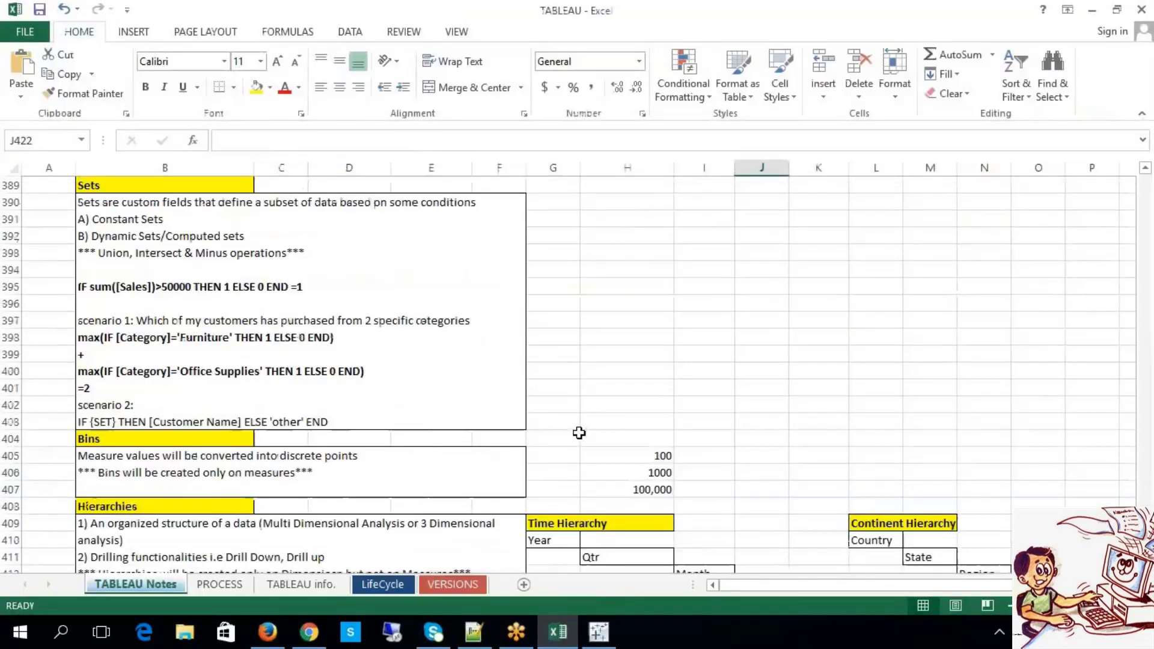
scroll(579, 432, "up", 4)
left_click(767, 388)
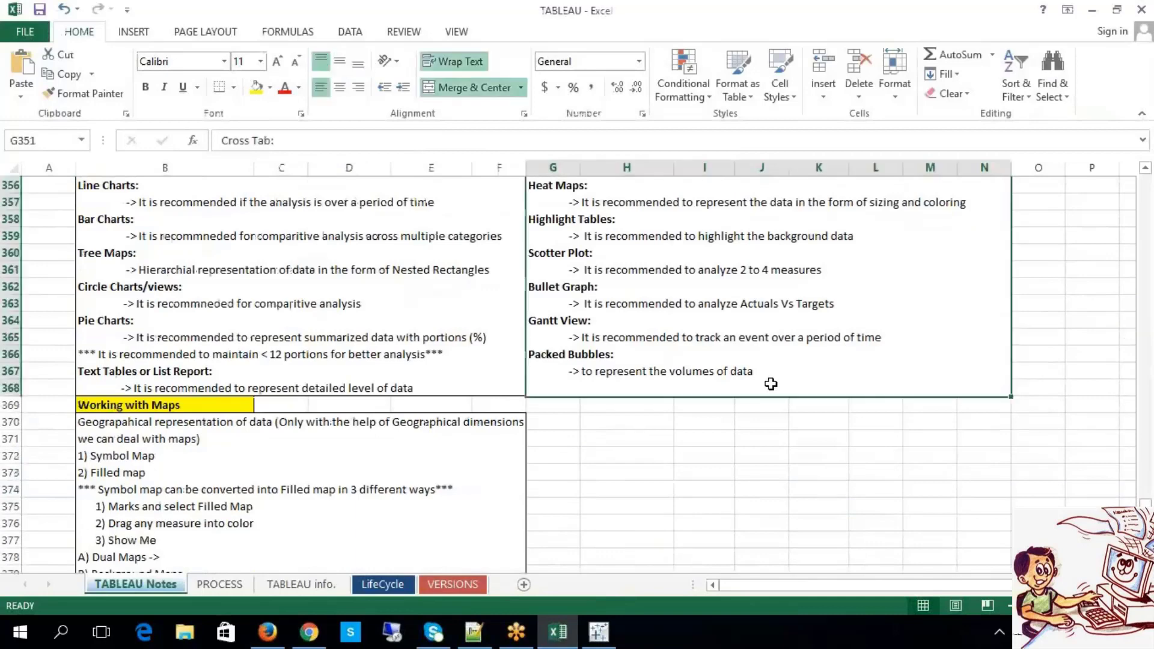
scroll(773, 381, "up", 1)
double_click(770, 388)
left_click(775, 465)
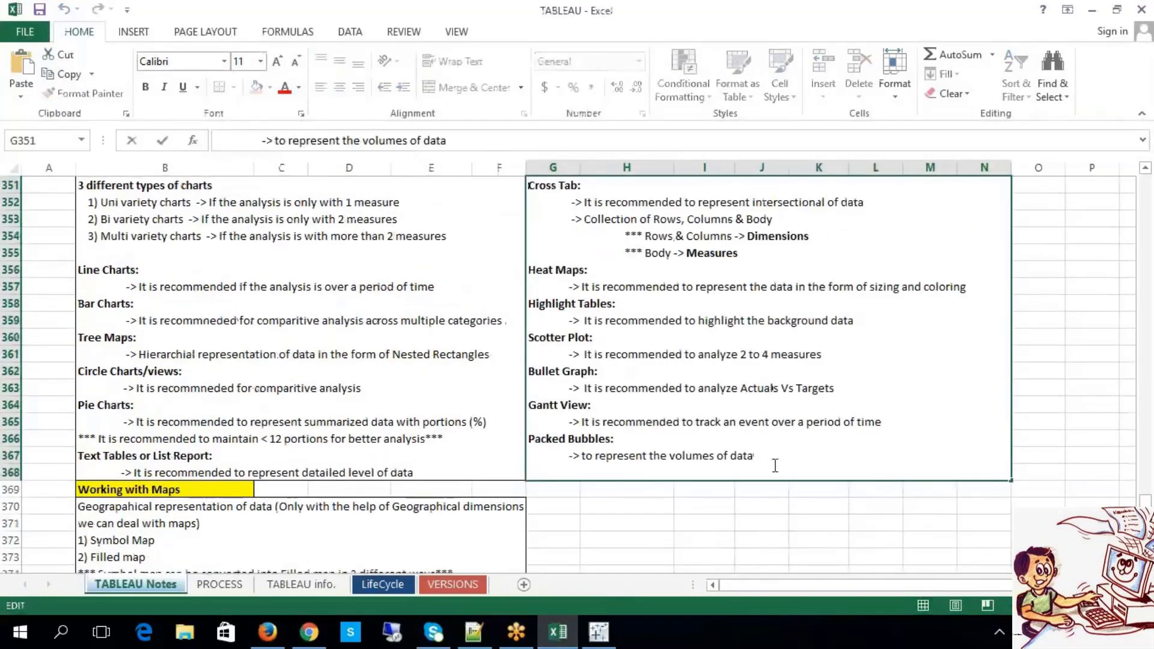
type("Hi")
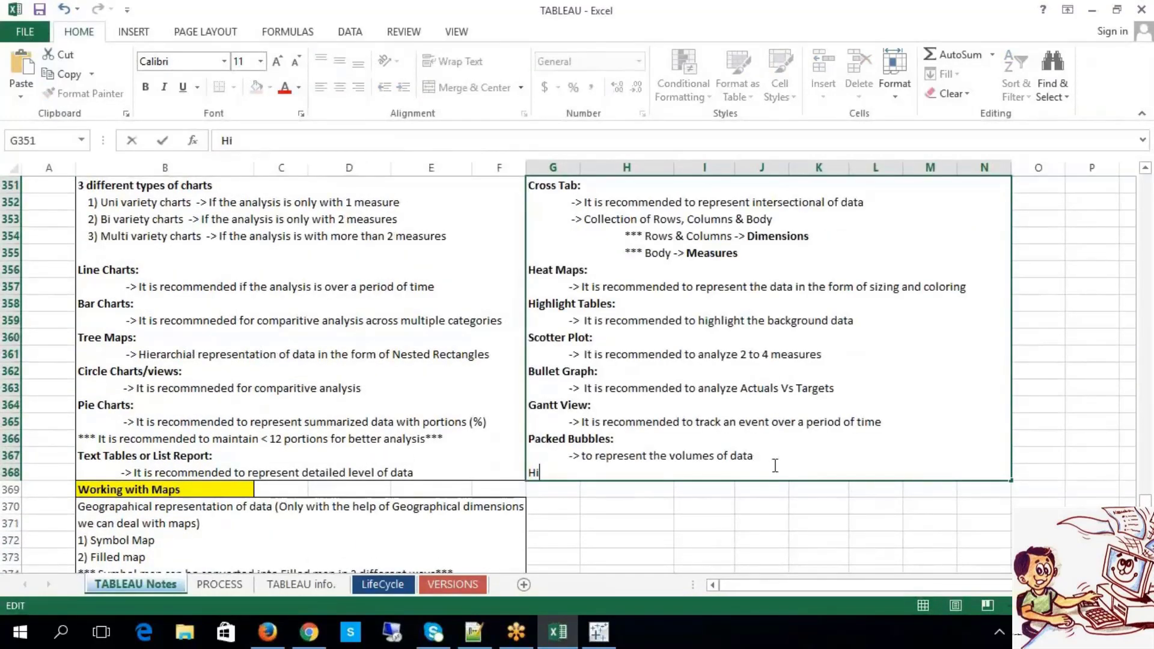
type("stogram:")
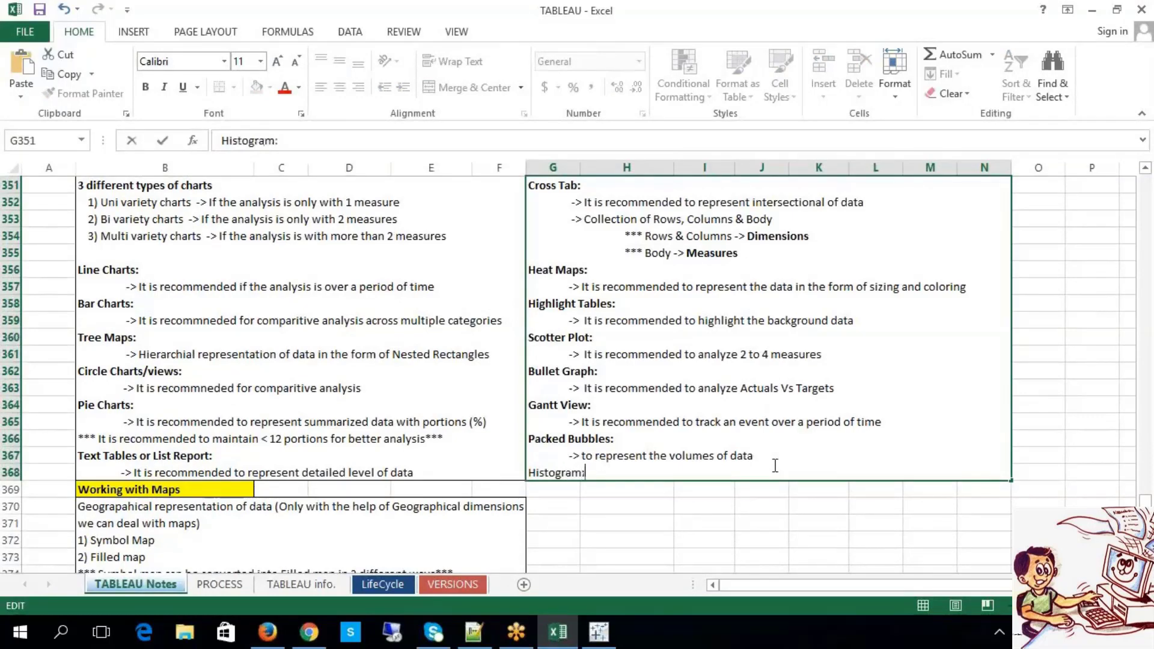
key("shift+Home")
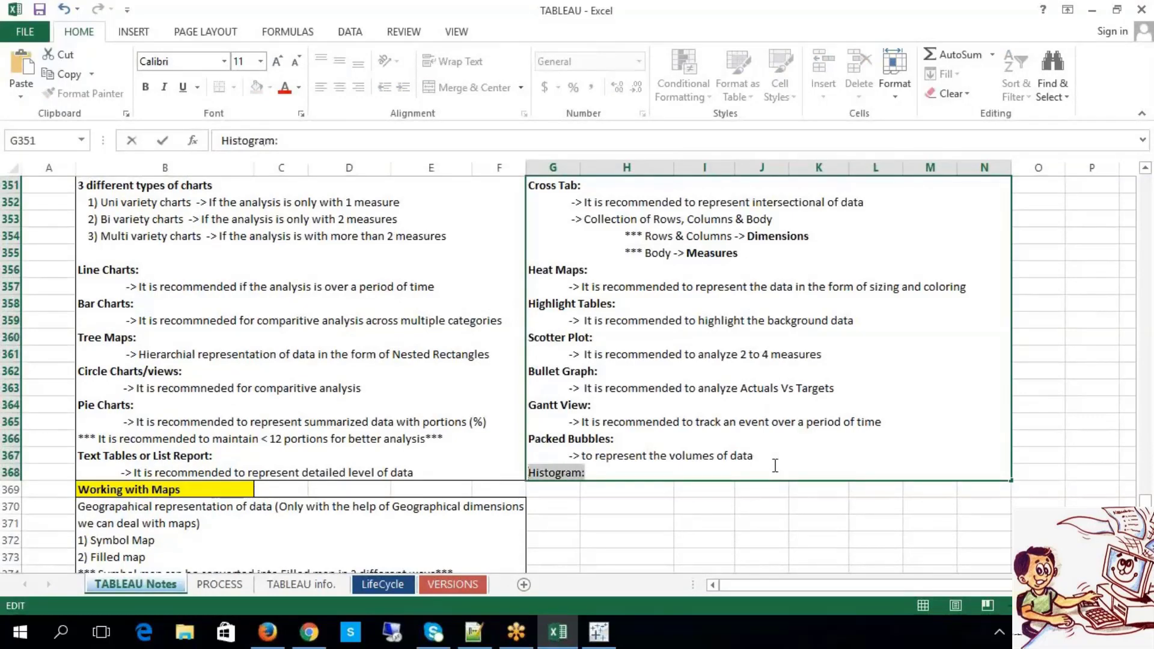
key("ctrl+b")
key("Right")
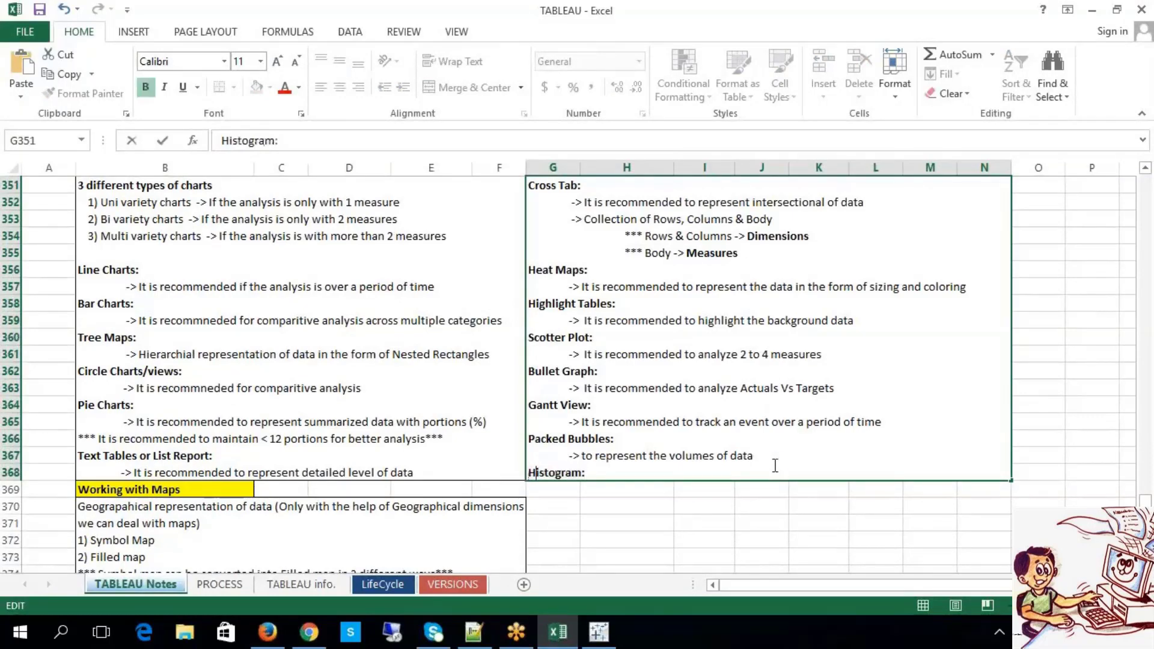
Enter "We need bin" after the Histogram heading and make that text non-bold.
key("Right")
type("We need")
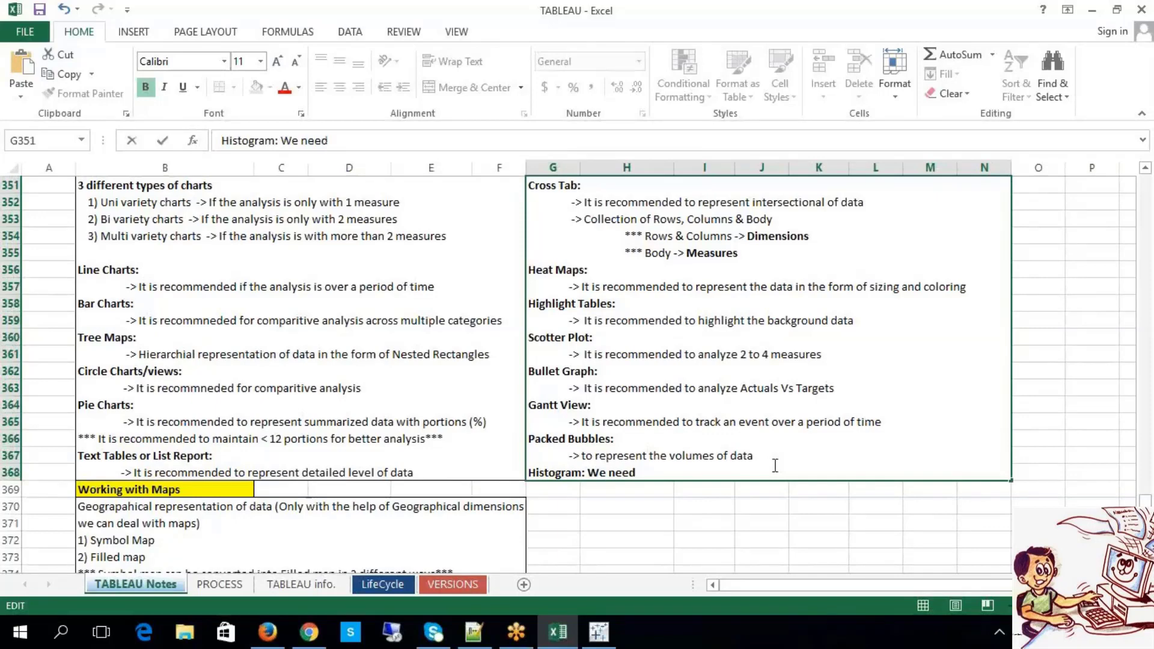
type("bin")
key("shift+Left")
key("shift+Left")
key("shift+Left")
key("shift+Left")
key("shift+Left")
key("shift+Left")
key("shift+Left")
key("shift+Left")
key("shift+Left")
key("shift+Left")
key("shift+Left")
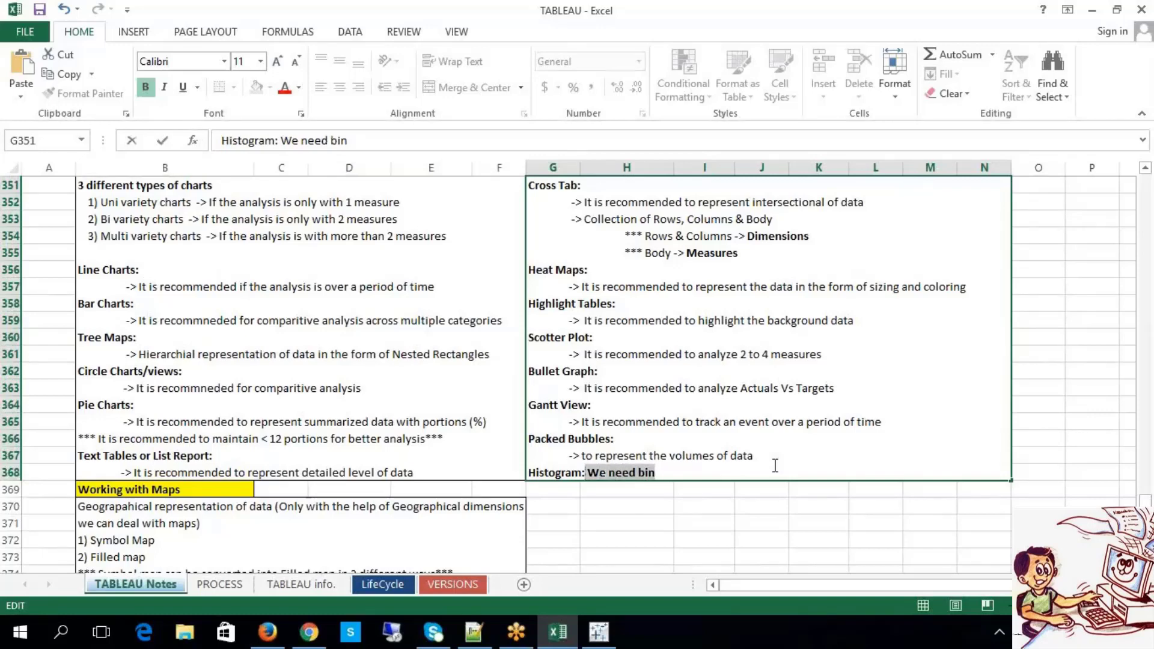
key("ctrl+b")
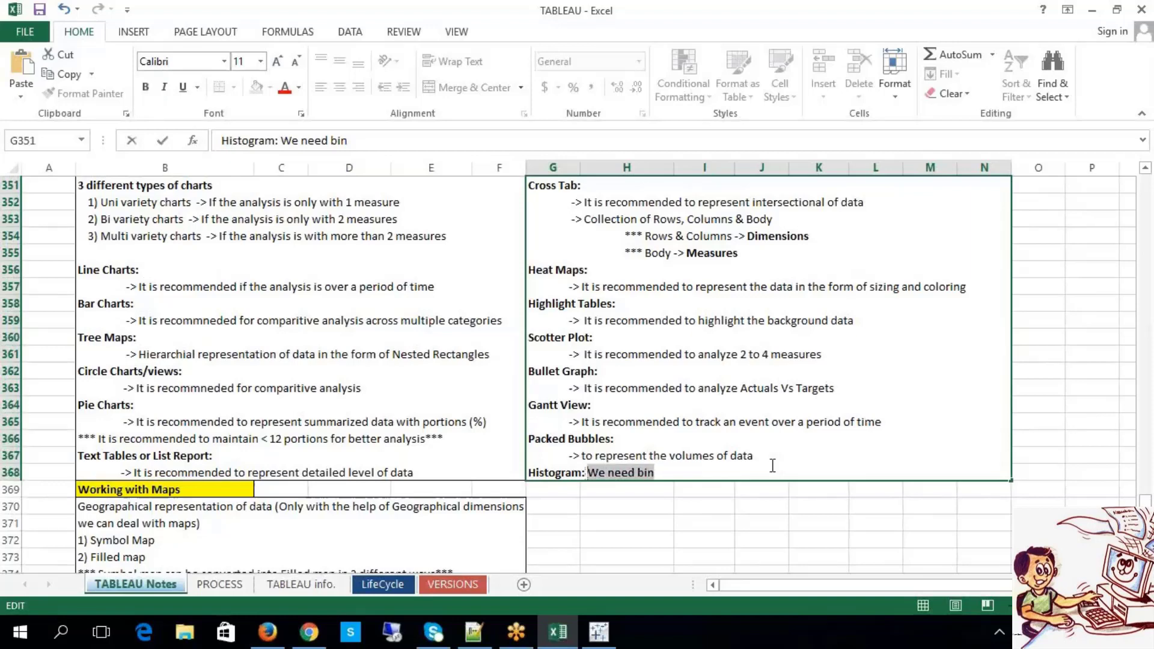
Complete the Histogram note with "to convert a measusre into discrete", correct the spelling of "discrete", and commit the cell.
left_click(758, 472)
type("to c")
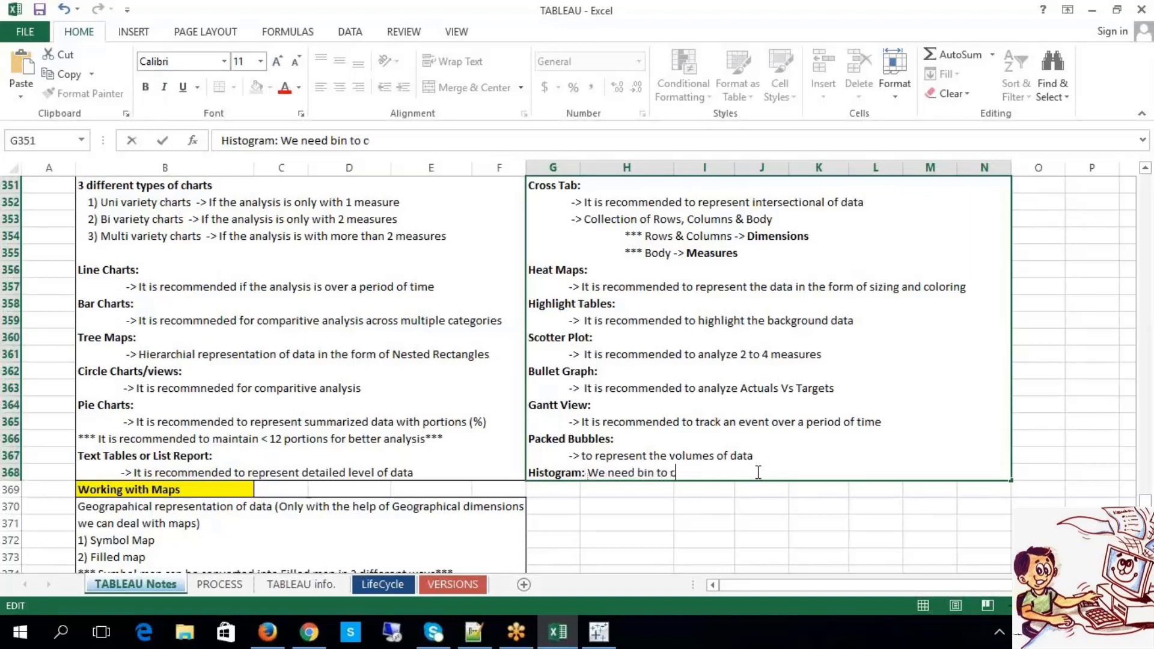
type("onvert a measusre")
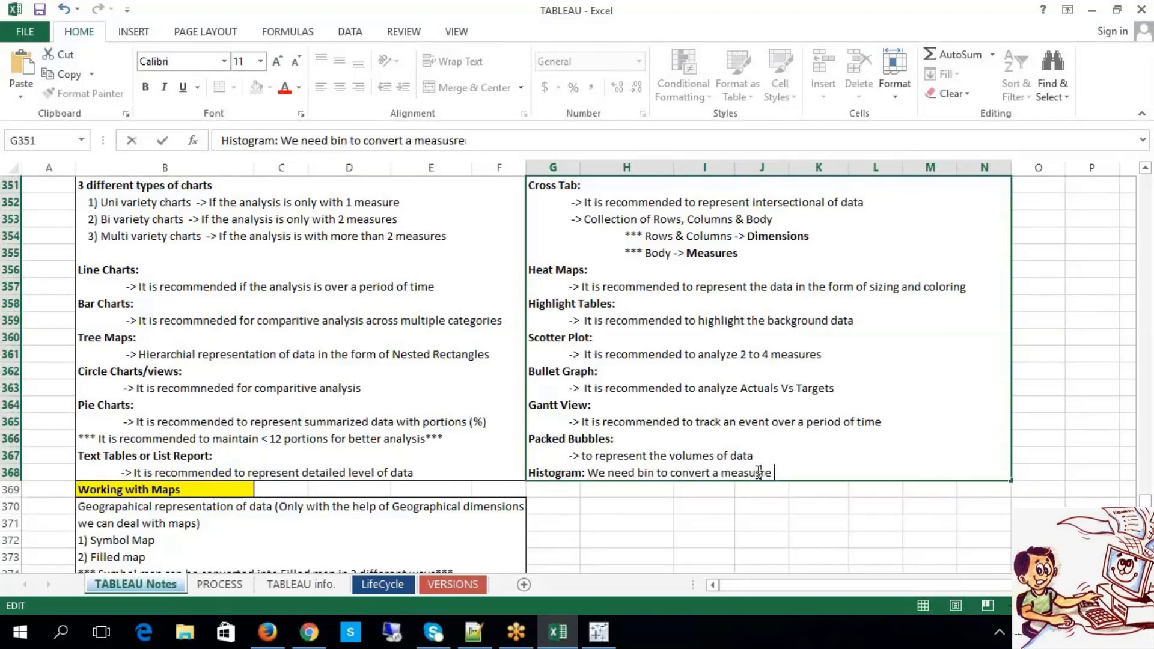
type(" into dicrete")
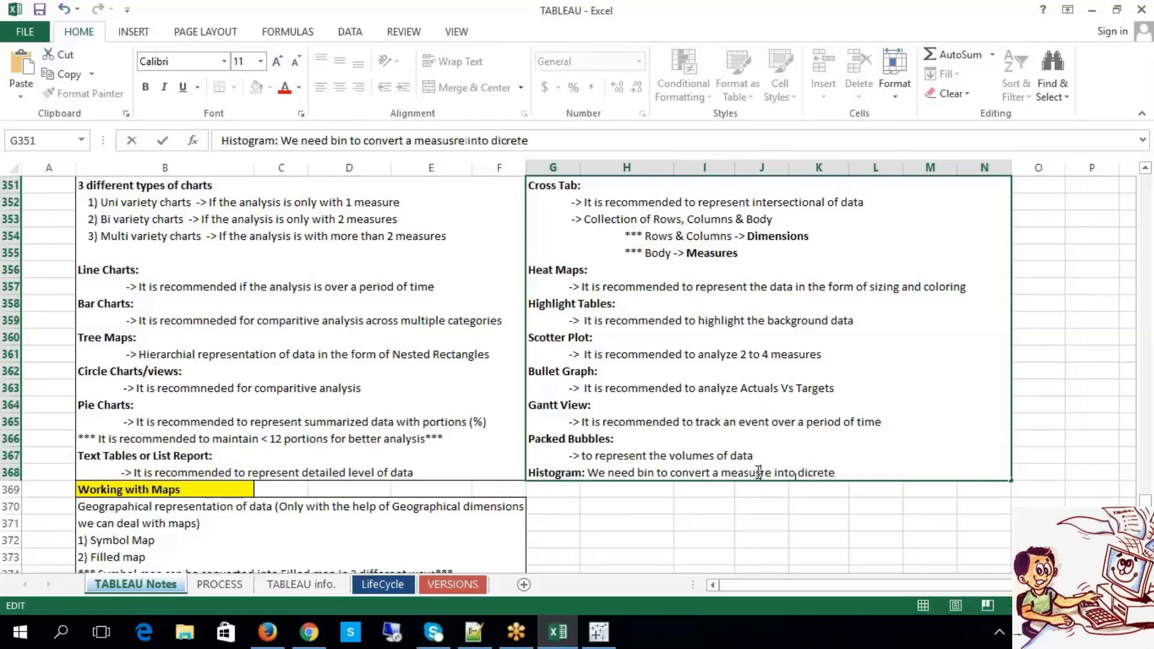
left_click(829, 475)
left_click(808, 472)
type("s")
left_click(805, 524)
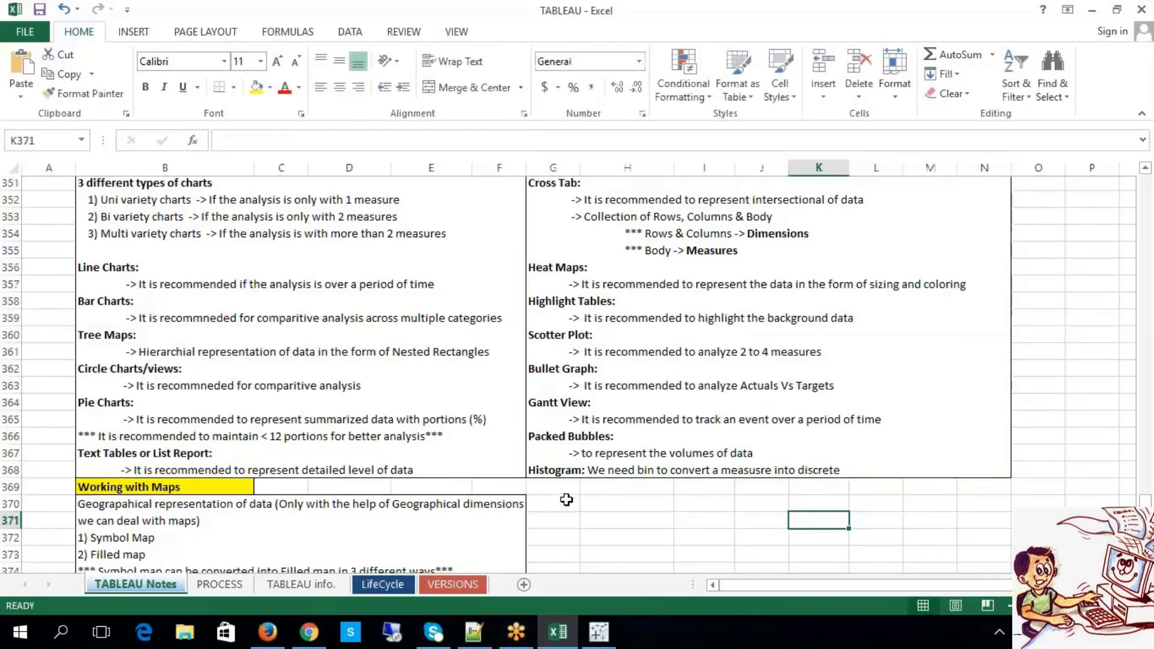
Switch back to Tableau and place Sales (bin) on Rows of the blank worksheet.
scroll(566, 500, "down", 11)
scroll(566, 501, "up", 1)
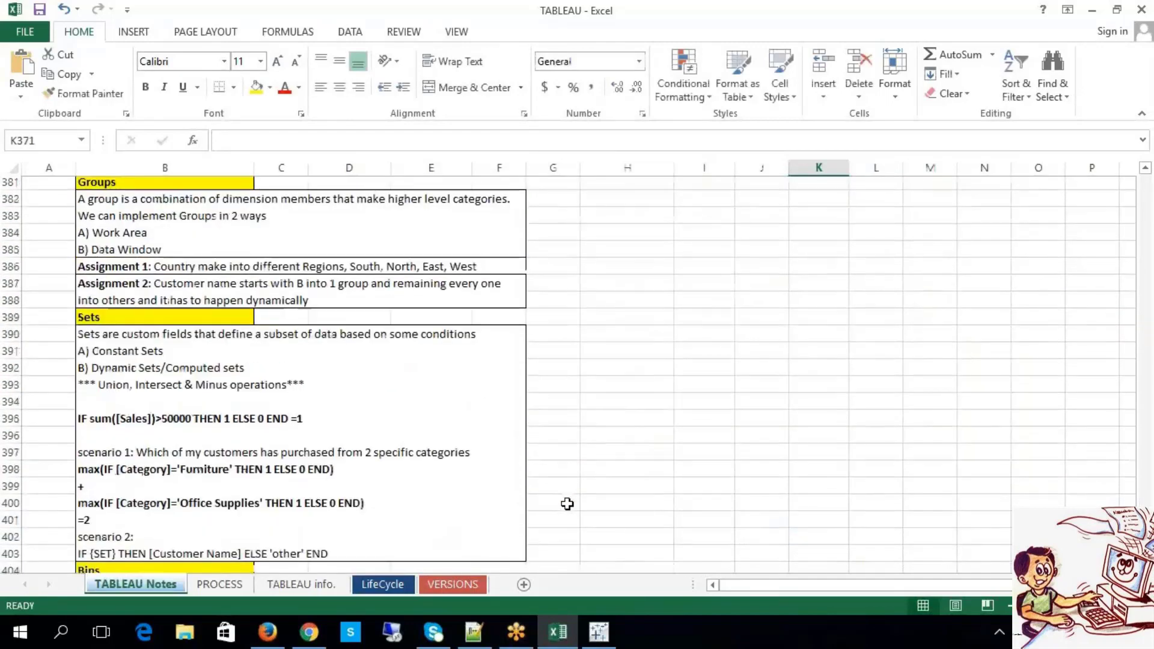
scroll(567, 503, "down", 8)
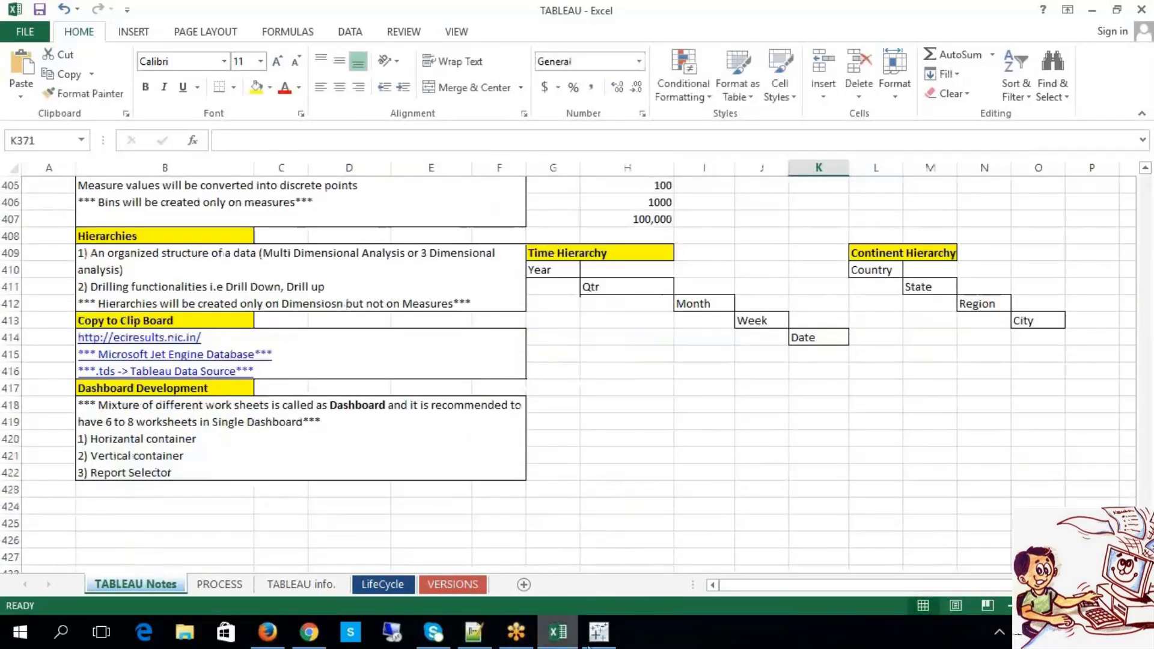
left_click(594, 637)
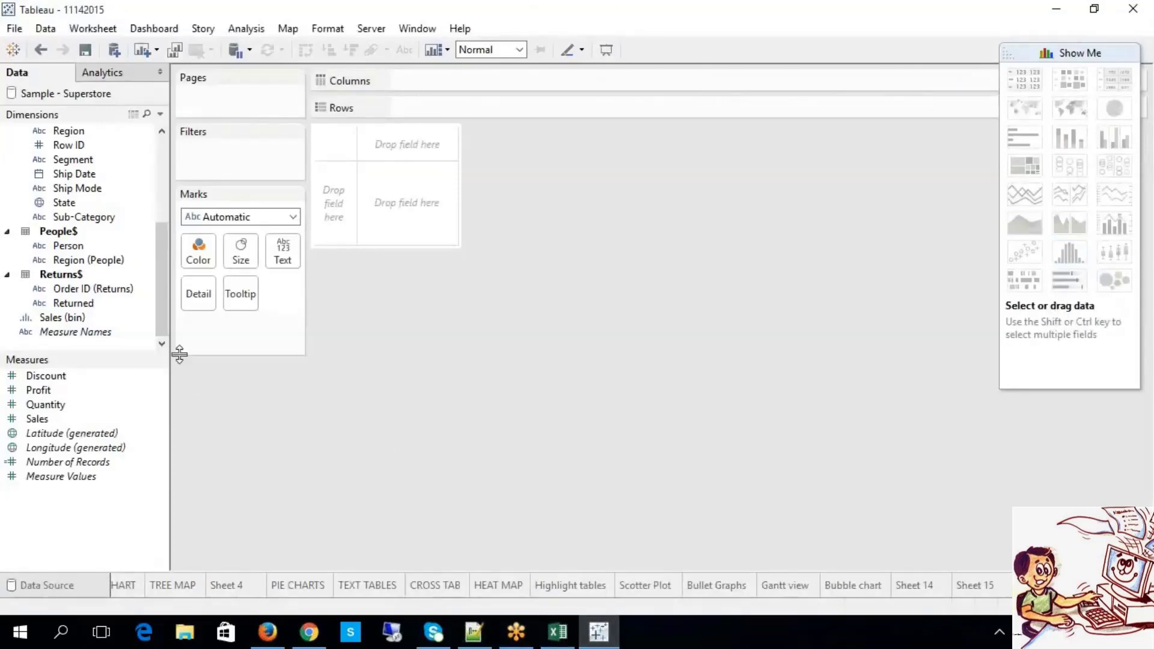
left_click_drag(59, 318, 428, 118)
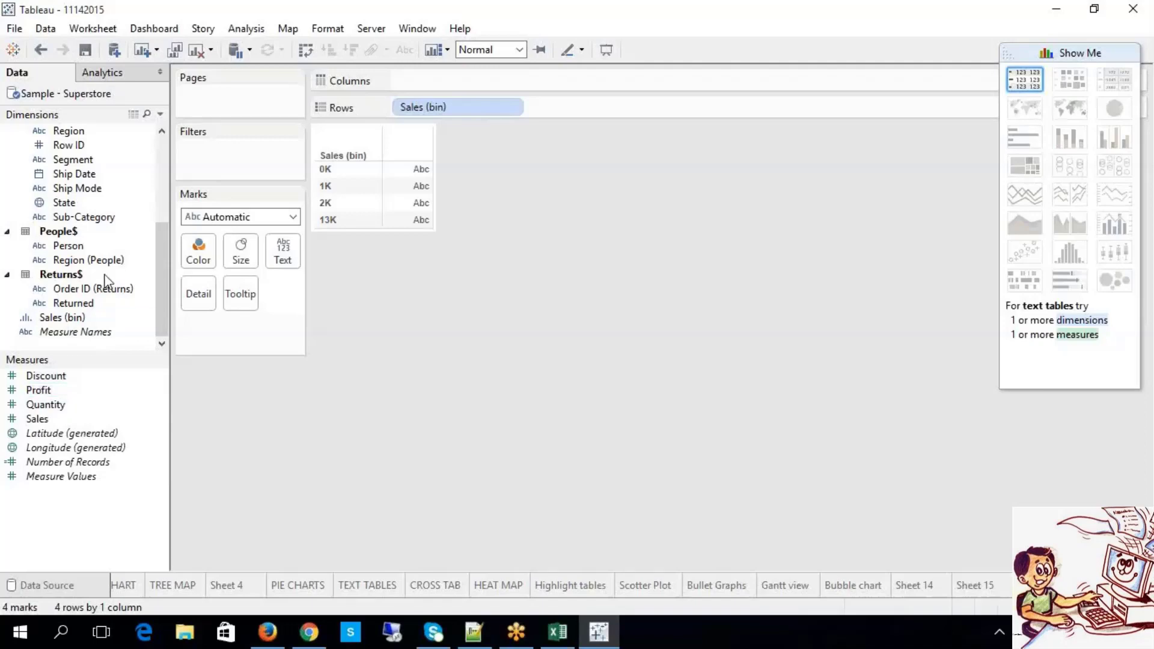
Show Sub-Category as the text marks for each sales bin and add Profit to Columns.
left_click_drag(84, 217, 280, 260)
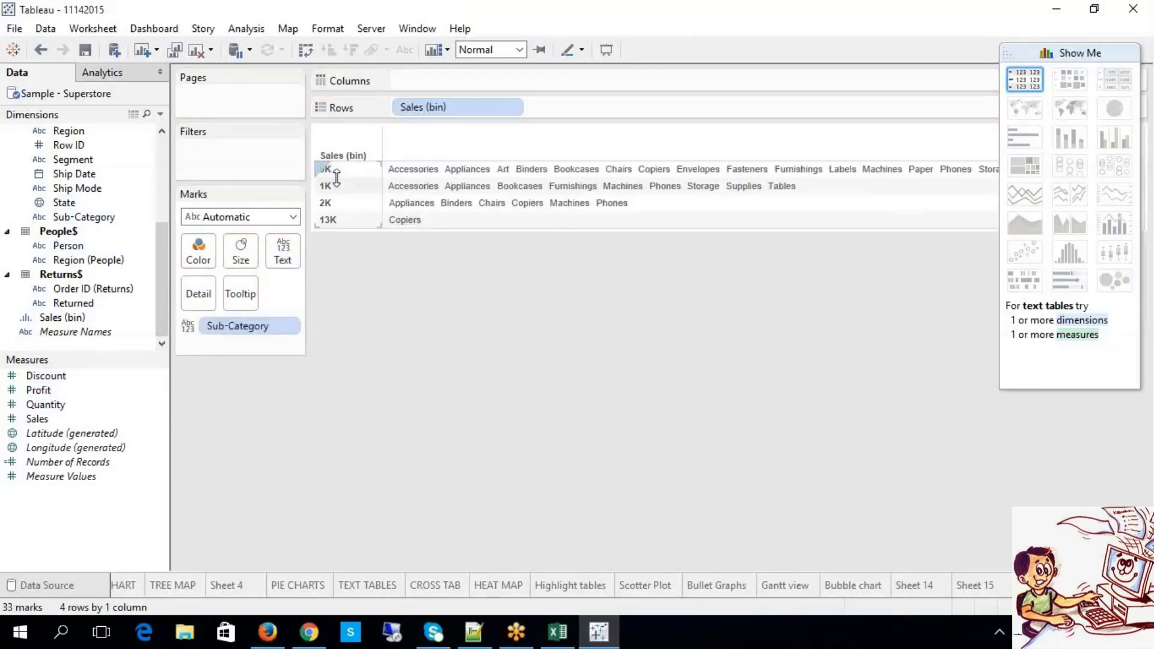
mouse_move(536, 198)
mouse_move(404, 227)
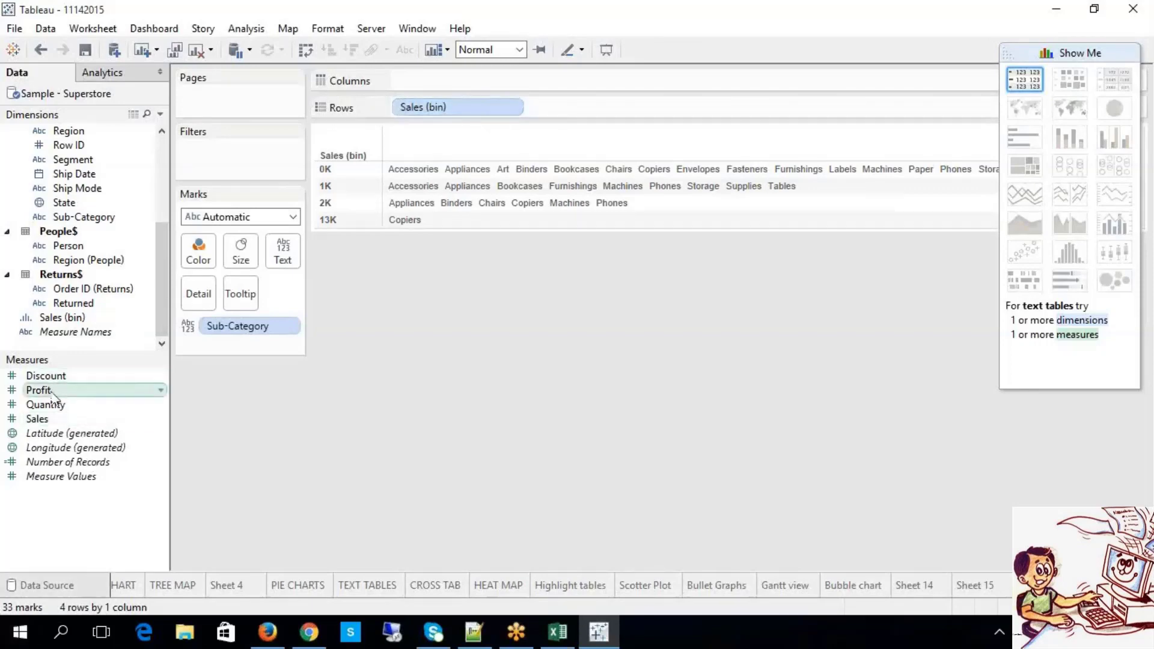
left_click_drag(53, 394, 457, 85)
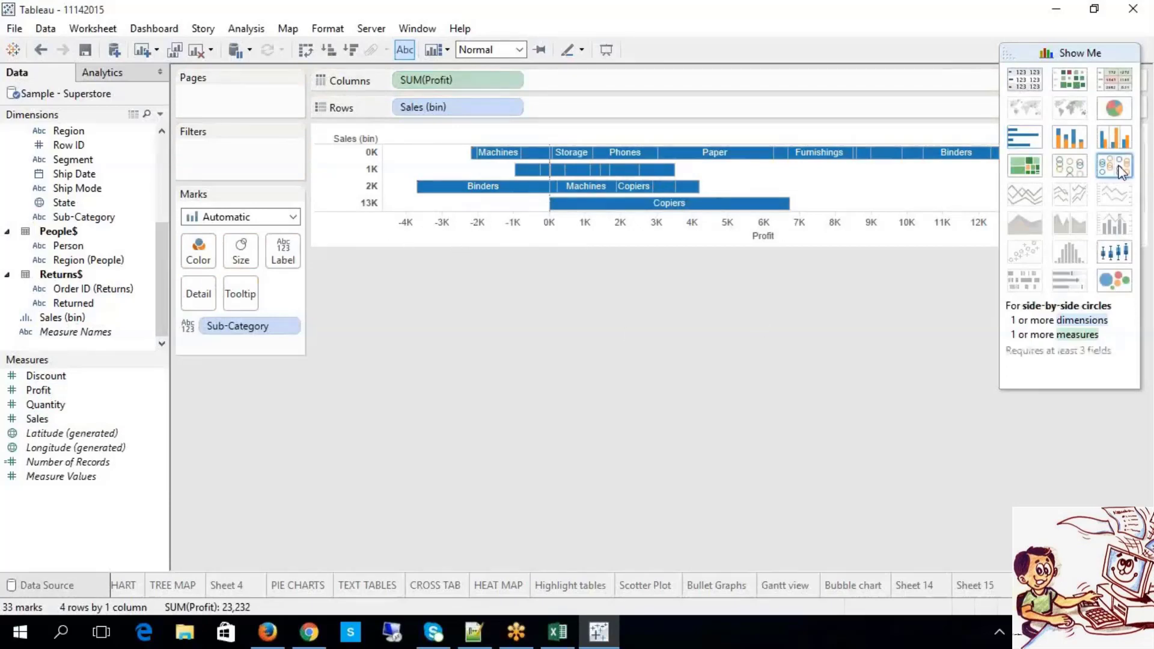
Try the stacked bars and horizontal bars chart types on the Profit view and undo them.
left_click(1071, 138)
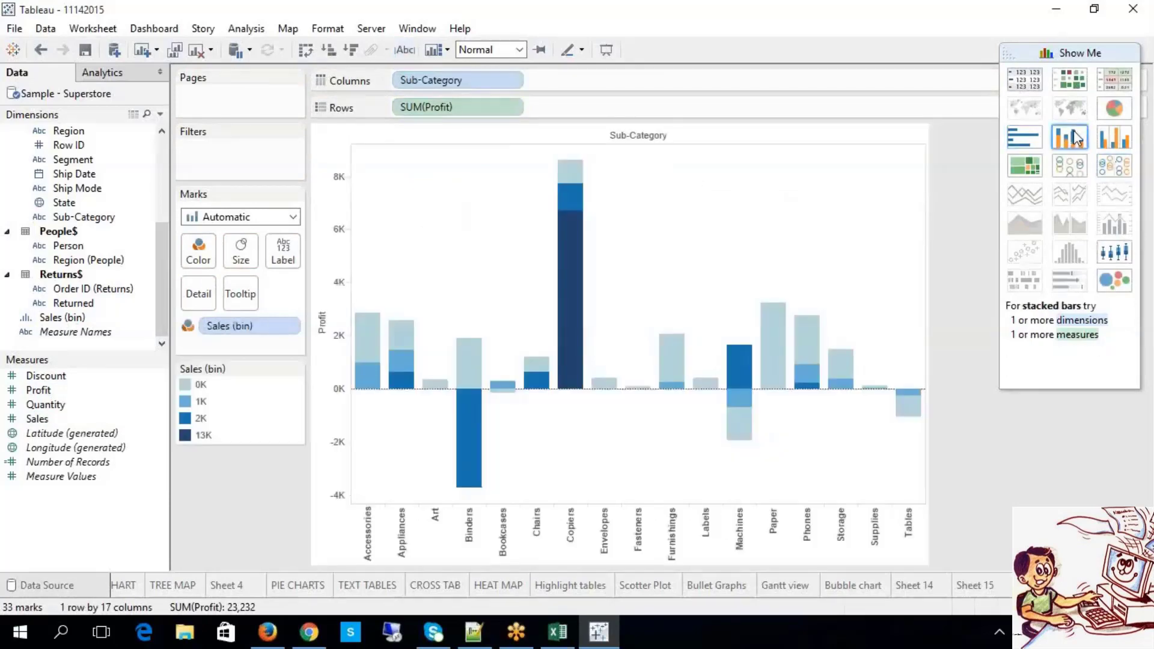
left_click(1013, 140)
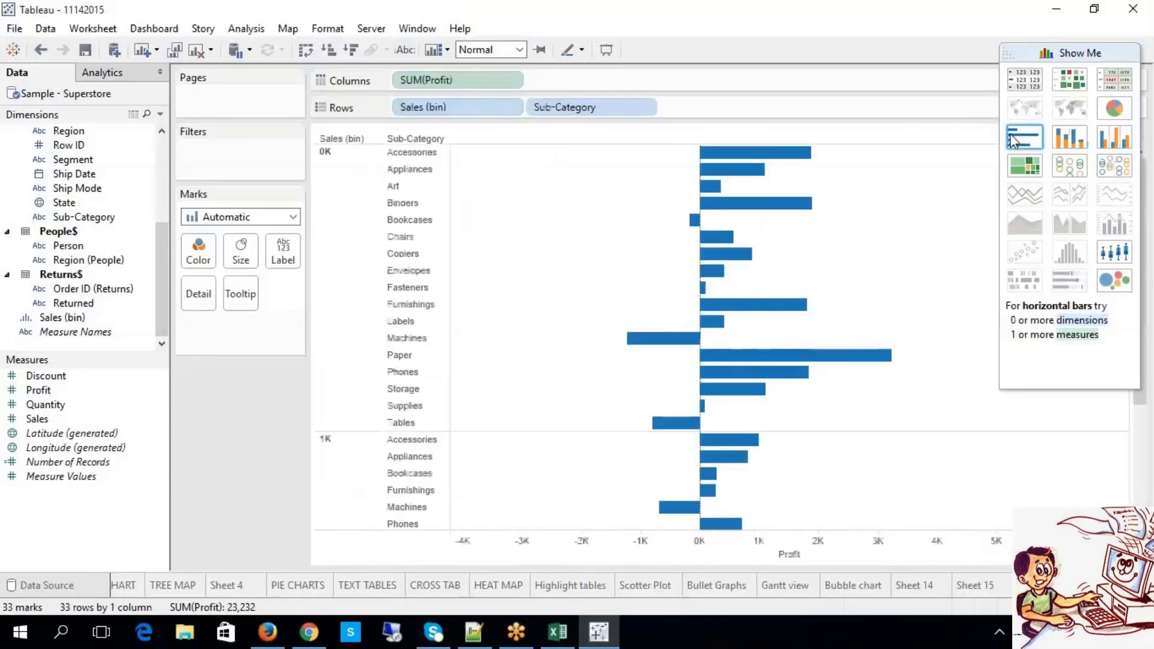
key("ctrl+z")
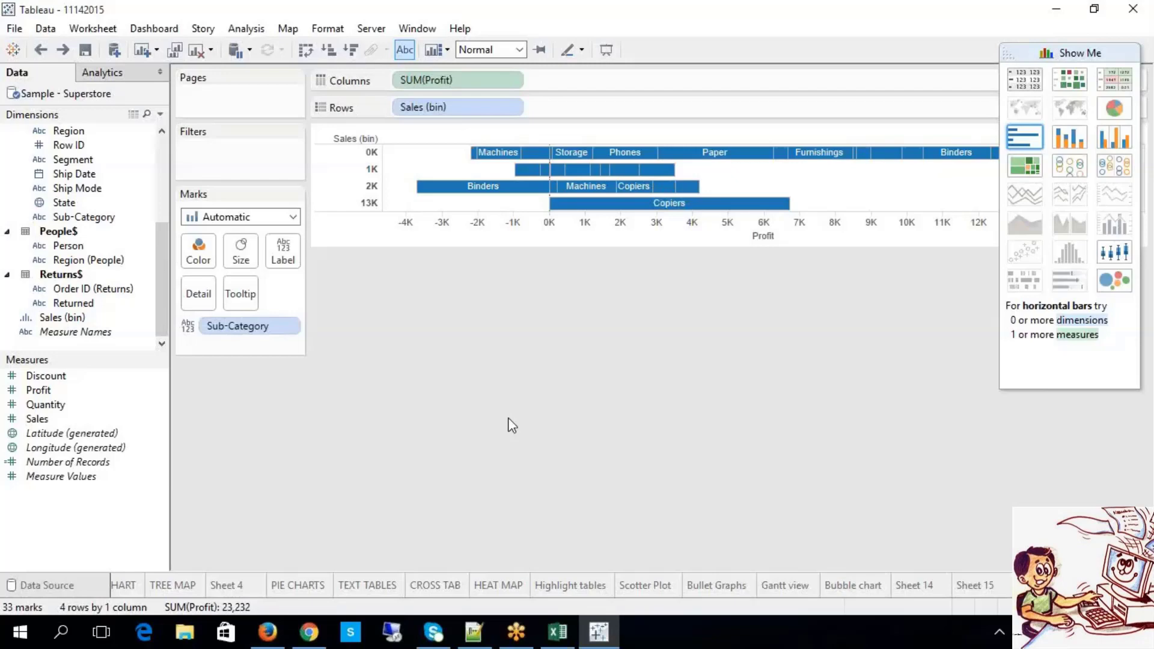
Check which field types can be created from the Region dimension, and select the Sales (bin) field.
right_click(68, 135)
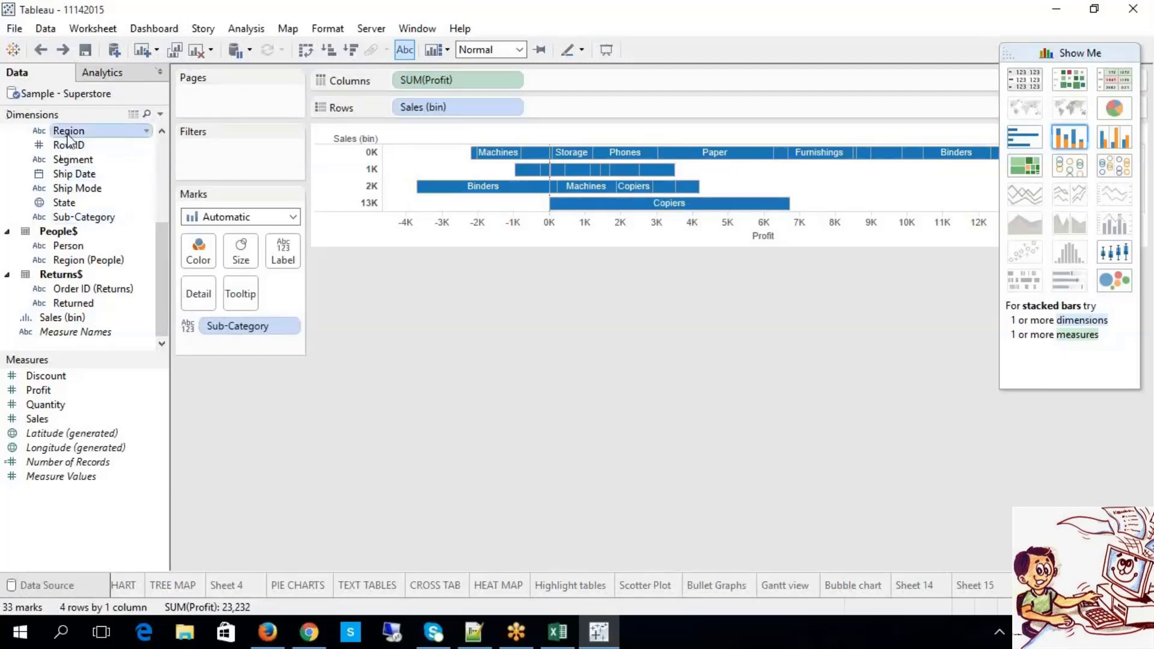
mouse_move(155, 276)
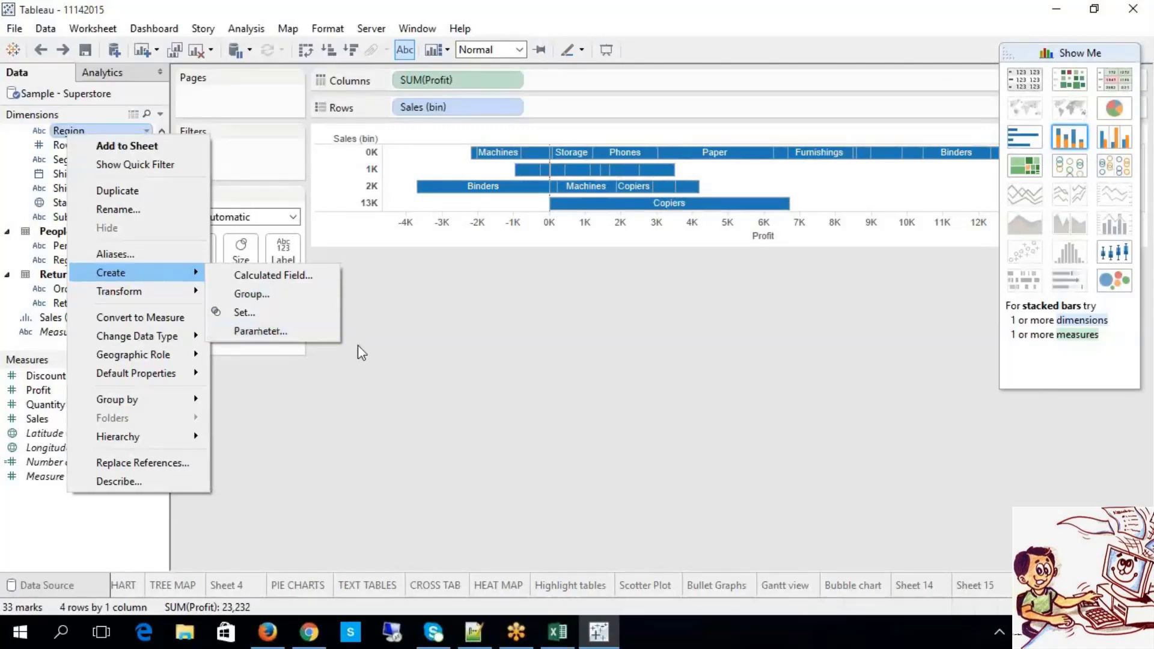
left_click(412, 412)
left_click(49, 318)
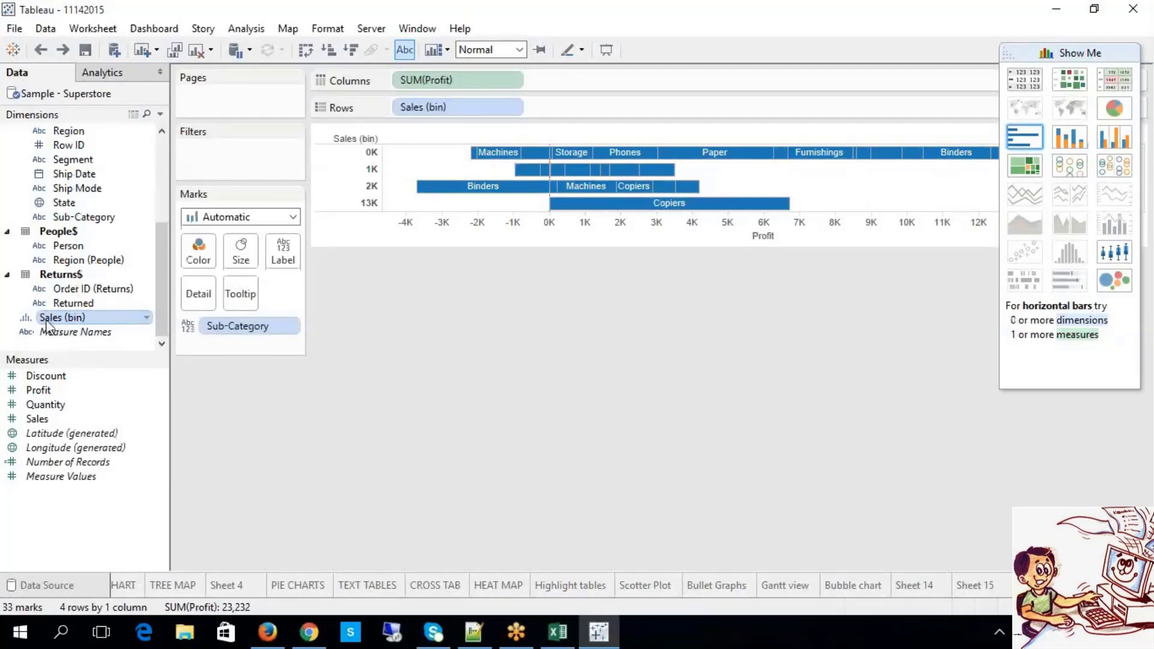
Format the Sales (bin) header numbers in the Profit view as Number (Standard).
left_click(339, 155)
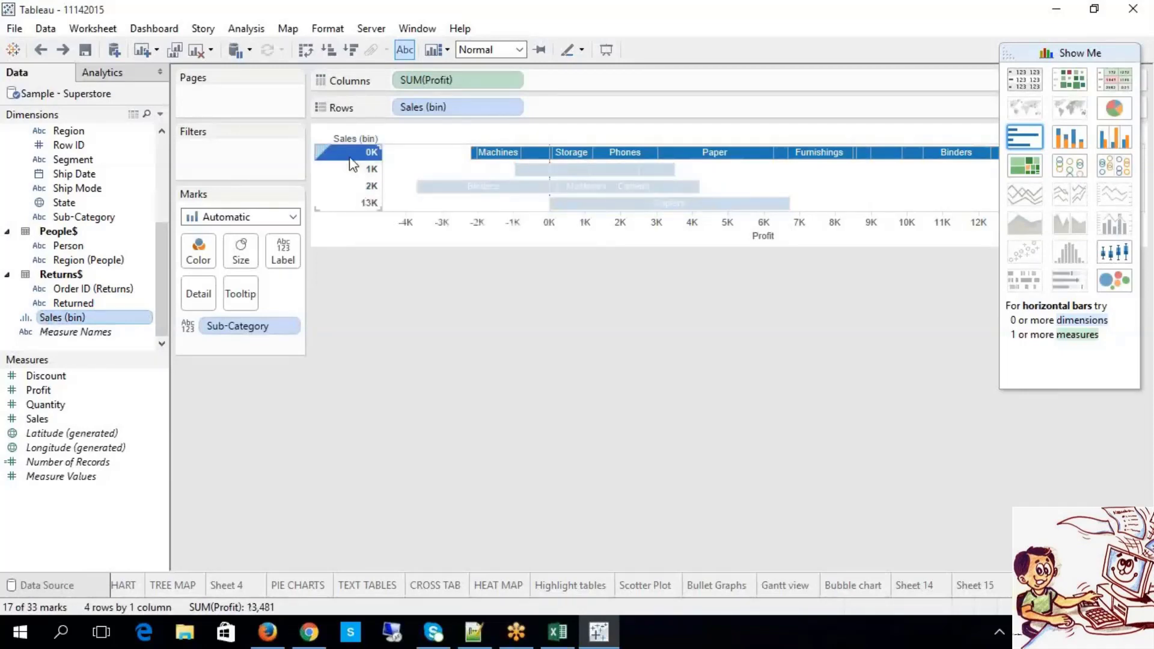
right_click(349, 156)
left_click(397, 232)
left_click(102, 210)
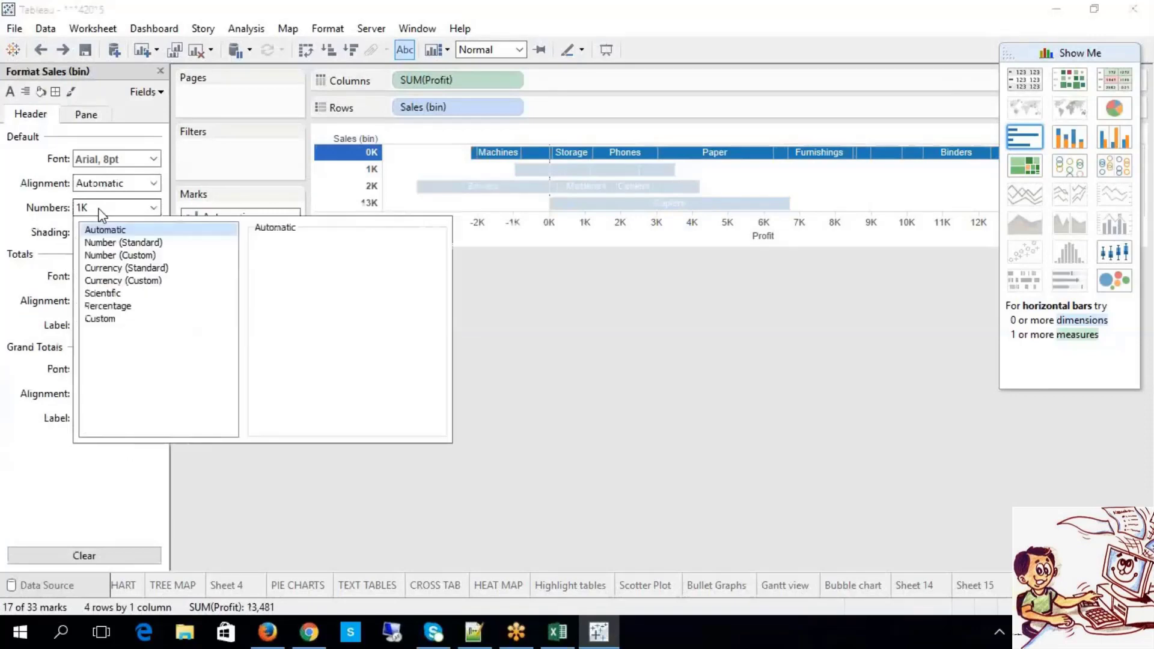
left_click(99, 243)
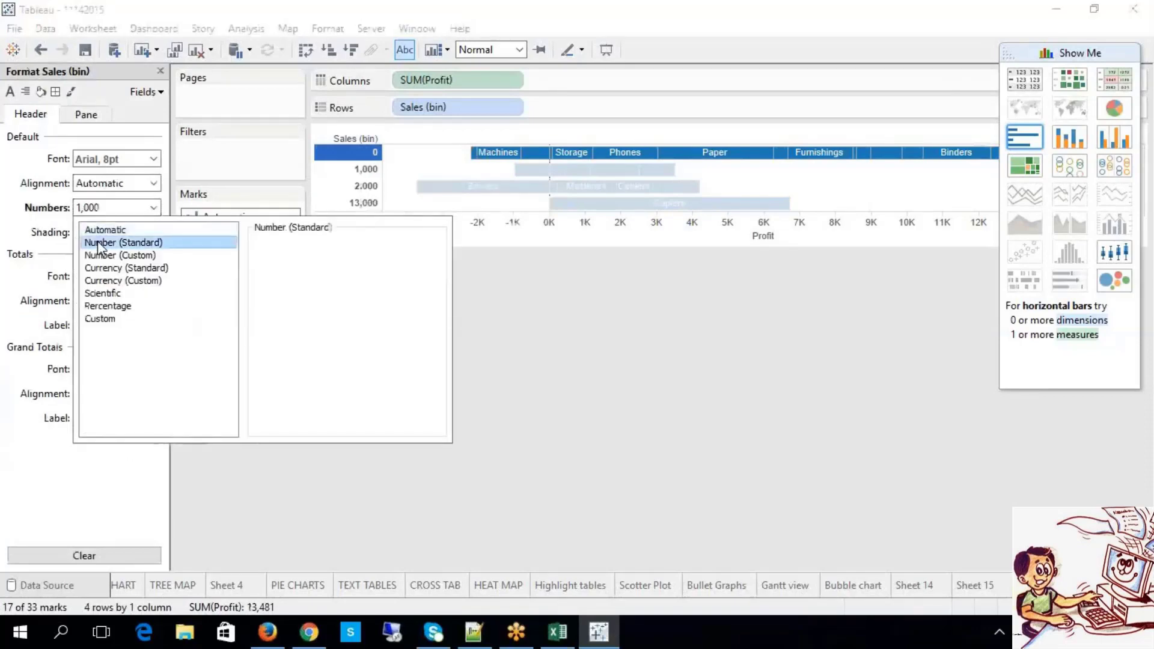
left_click(422, 275)
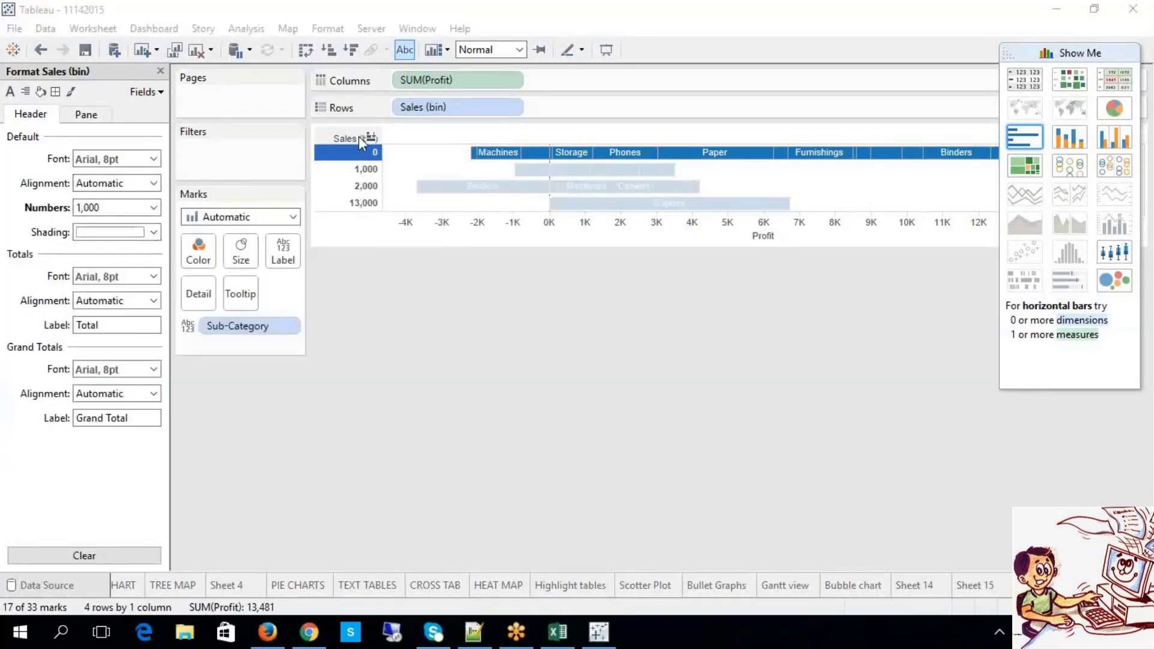
left_click(454, 389)
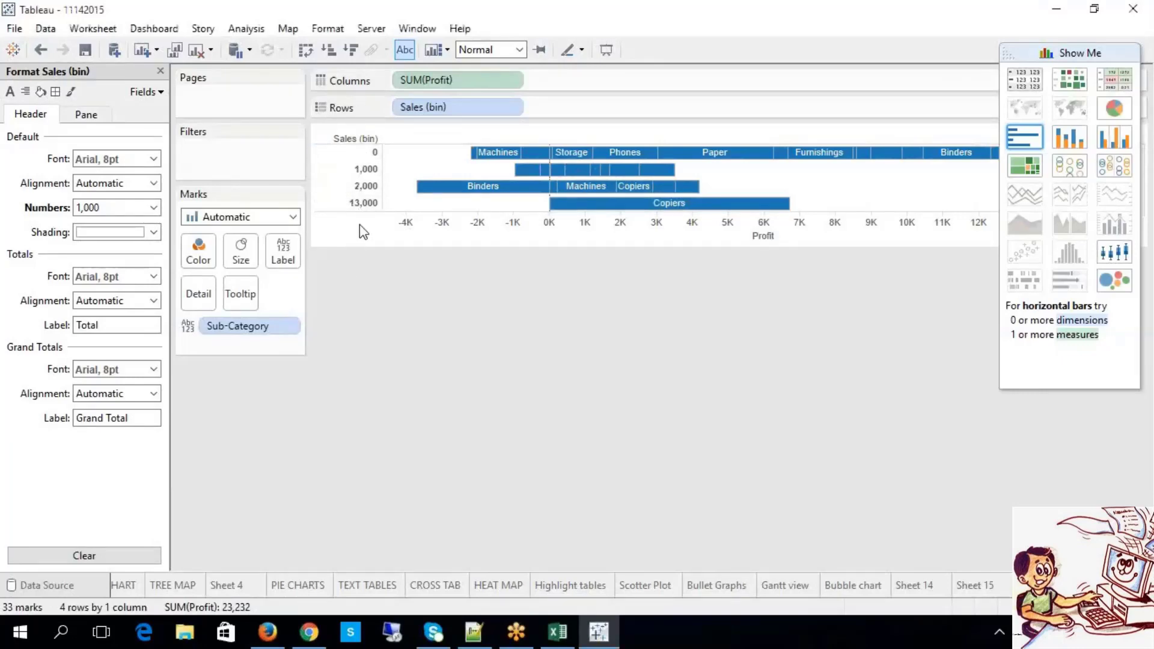
Toggle the mark labels, try the horizontal bars chart type on the Profit view, and undo the chart change.
left_click(405, 51)
left_click(407, 53)
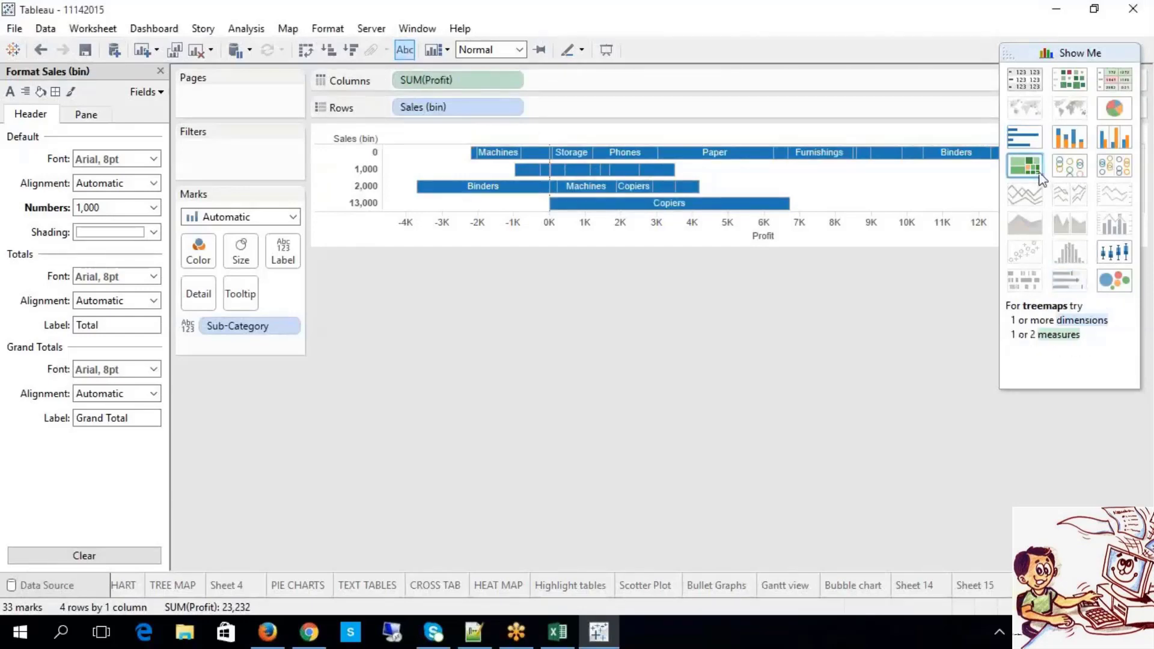
left_click(1023, 142)
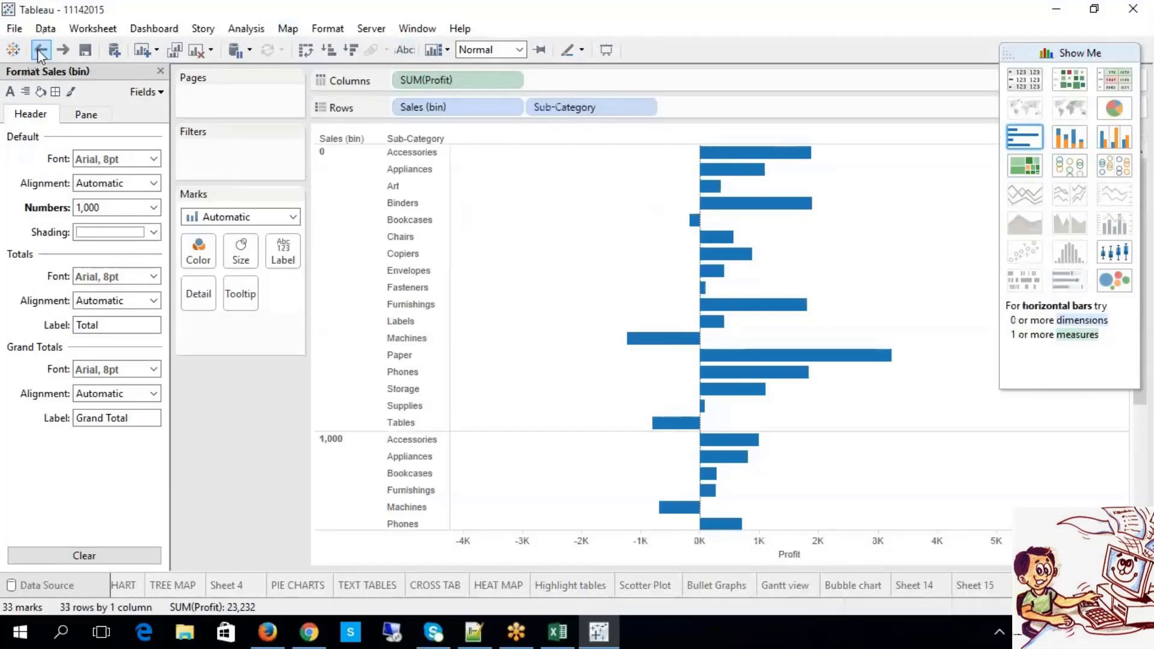
left_click(37, 48)
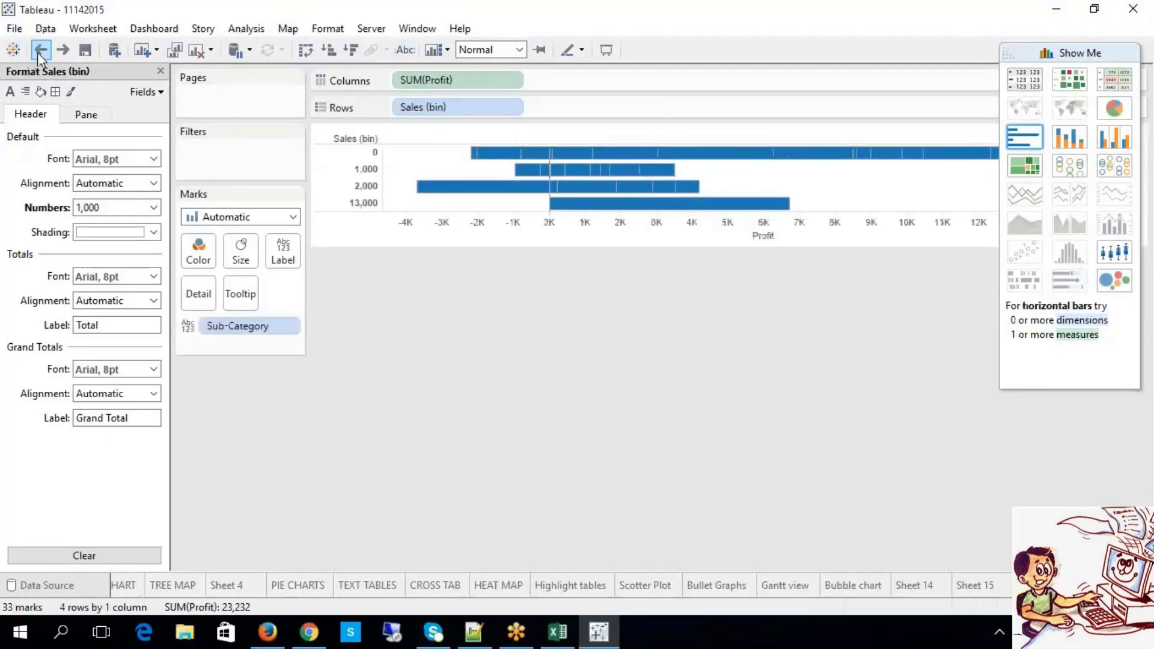
Undo back to the Sub-Category text table without Profit and format its Sales (bin) header numbers as Number (Standard).
left_click(38, 52)
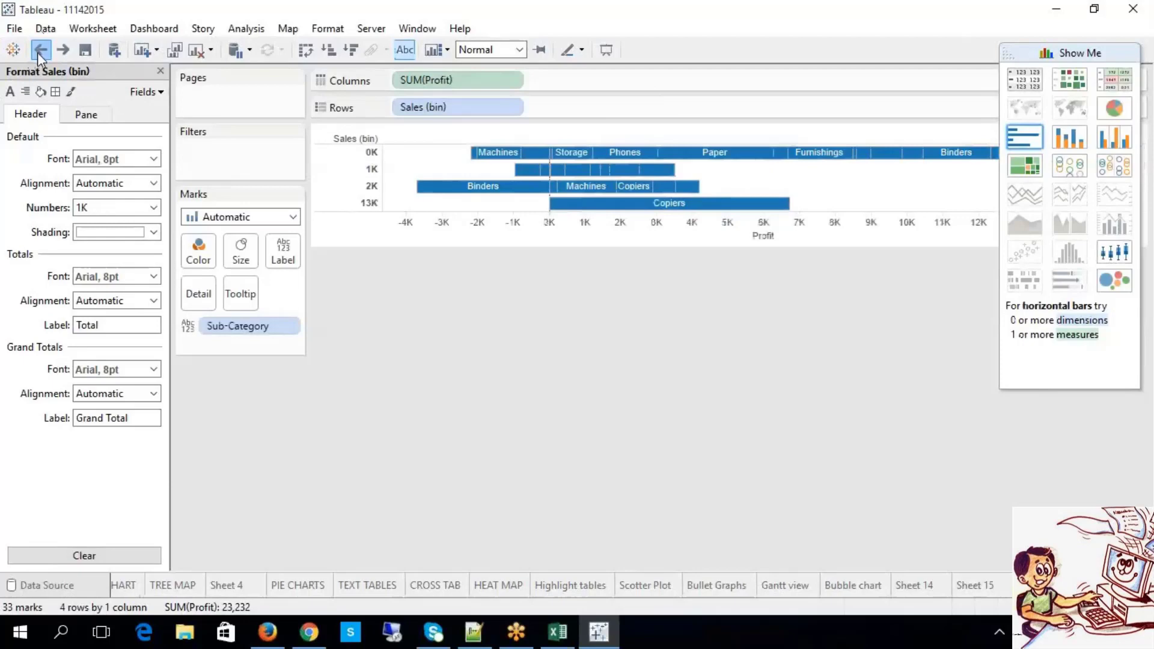
left_click(37, 53)
left_click(340, 203)
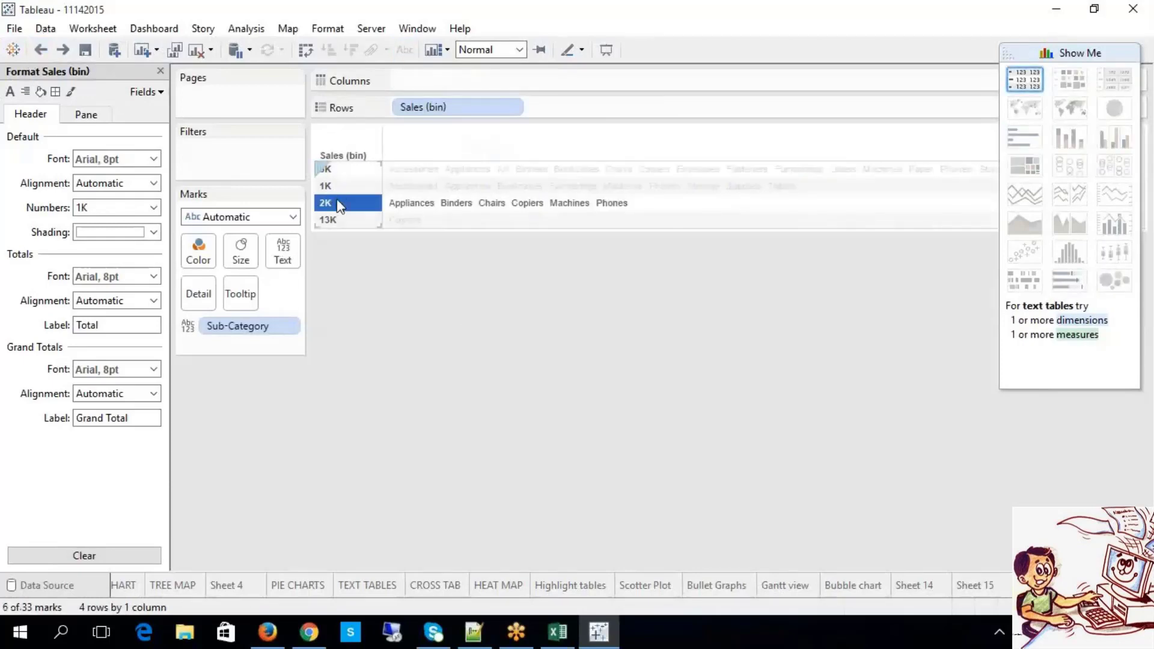
left_click(118, 208)
left_click(108, 242)
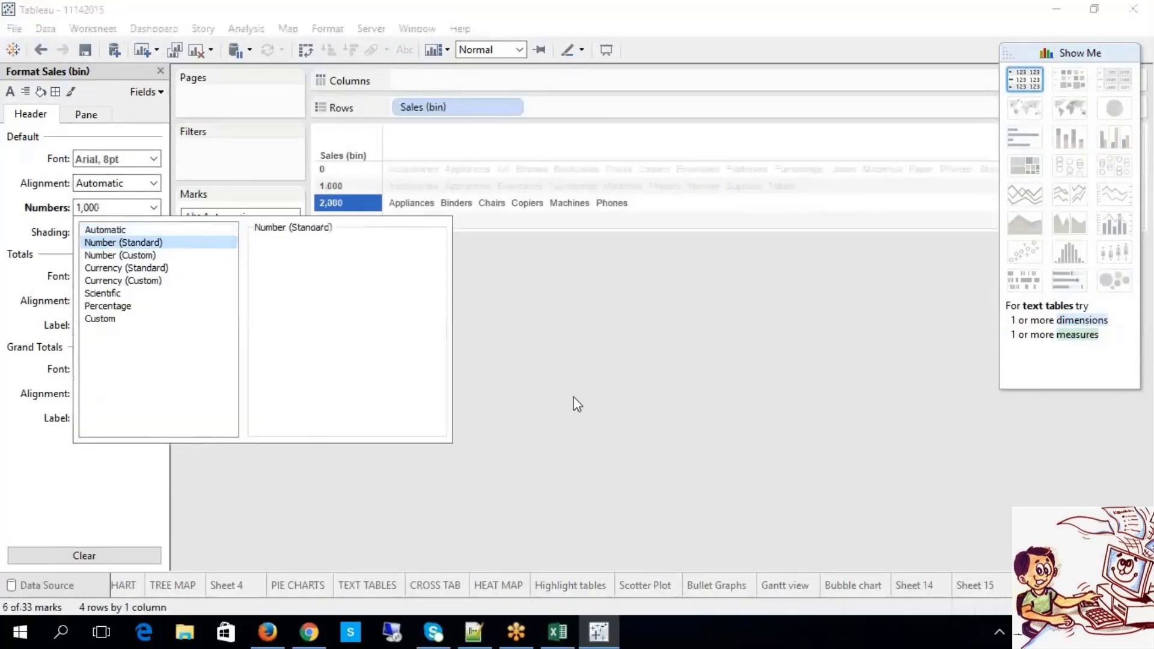
left_click(575, 403)
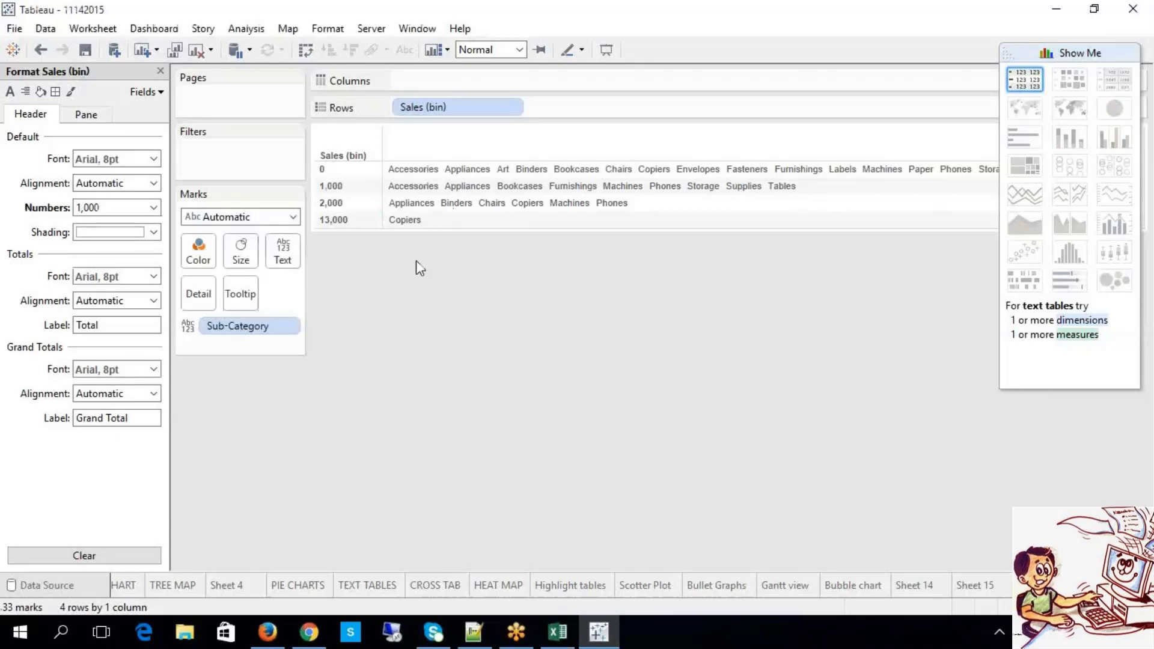
left_click(82, 213)
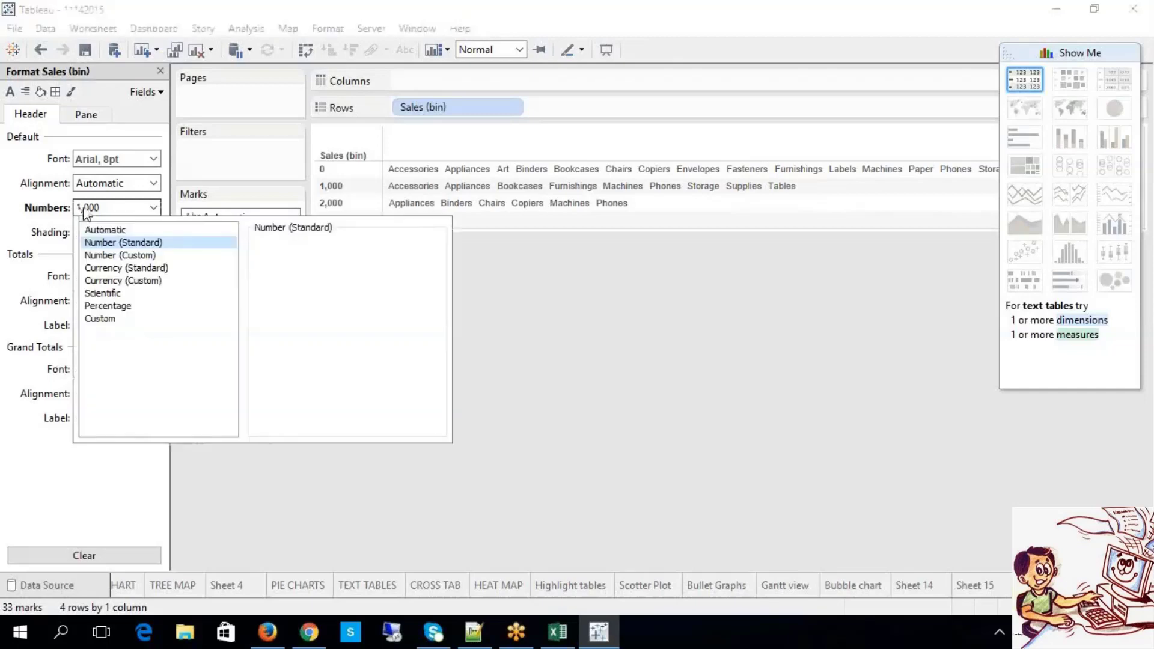
left_click(488, 524)
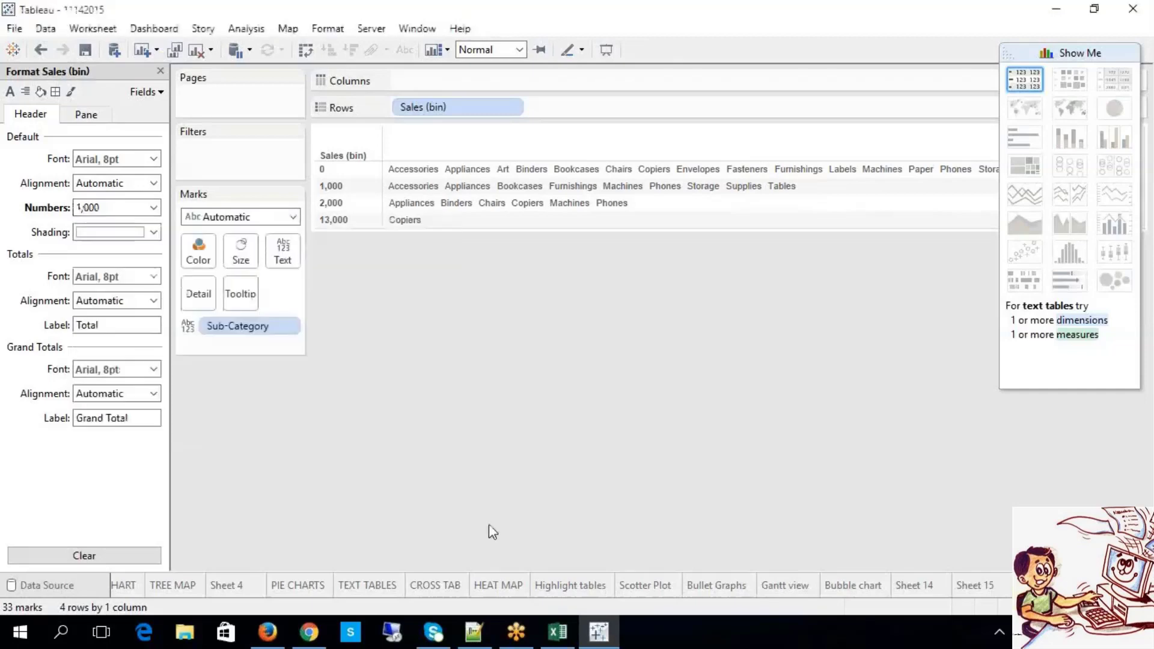
left_click(159, 71)
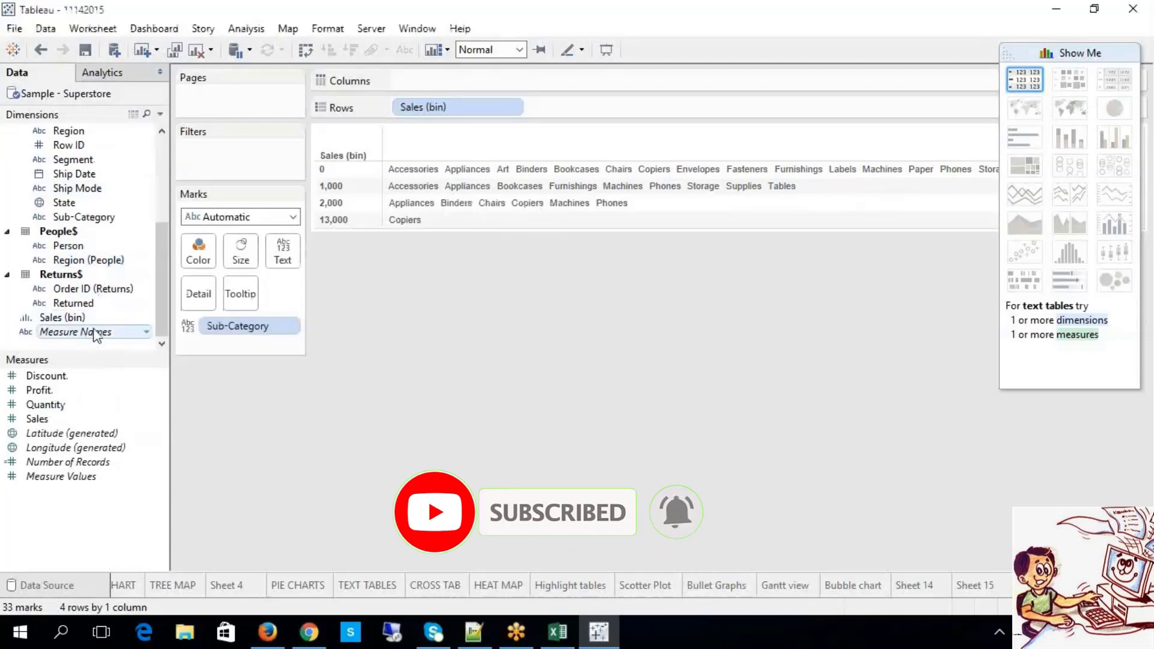
Edit the Sales (bin) field and set its size of bins to 1500.
right_click(85, 319)
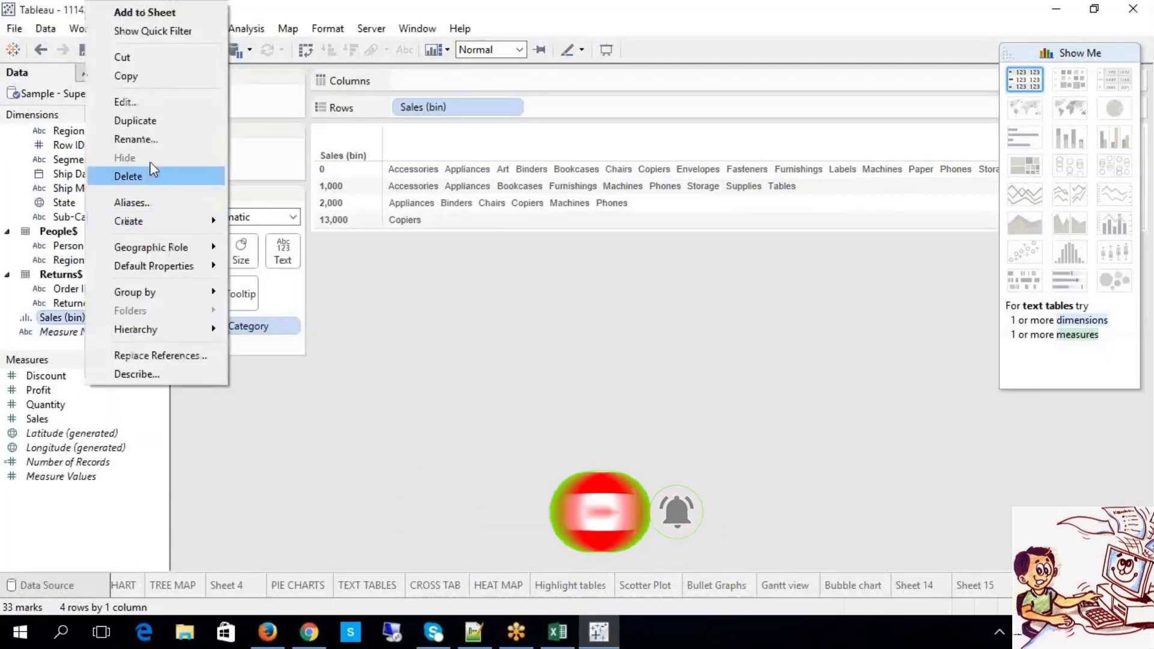
left_click(154, 98)
double_click(546, 281)
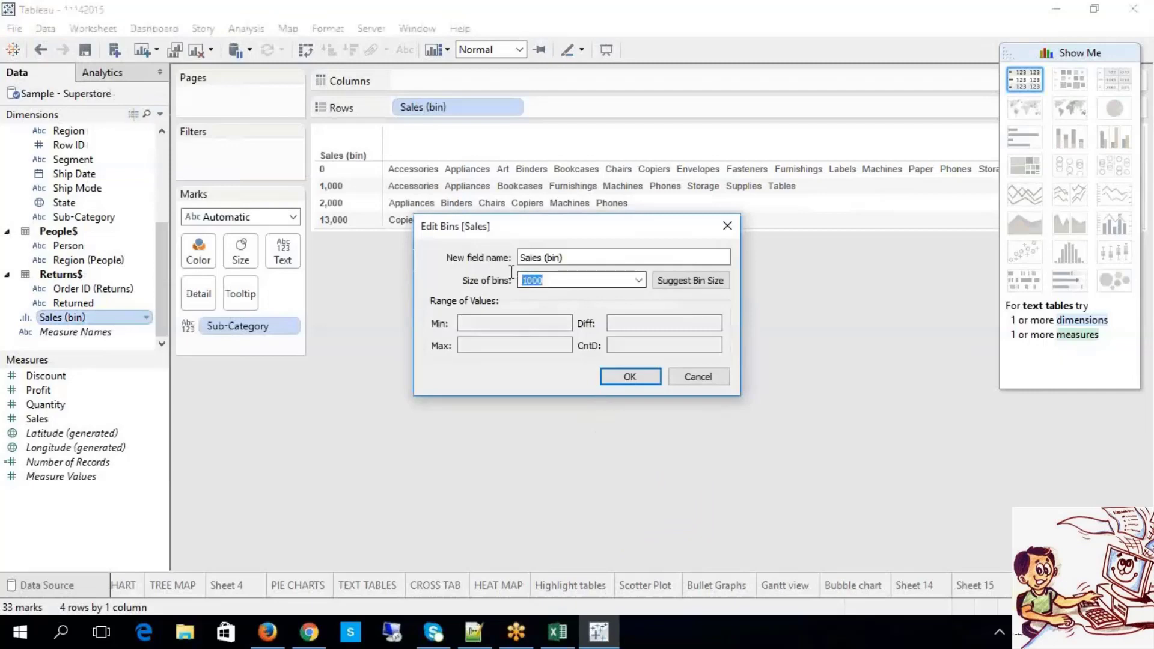
type("1500")
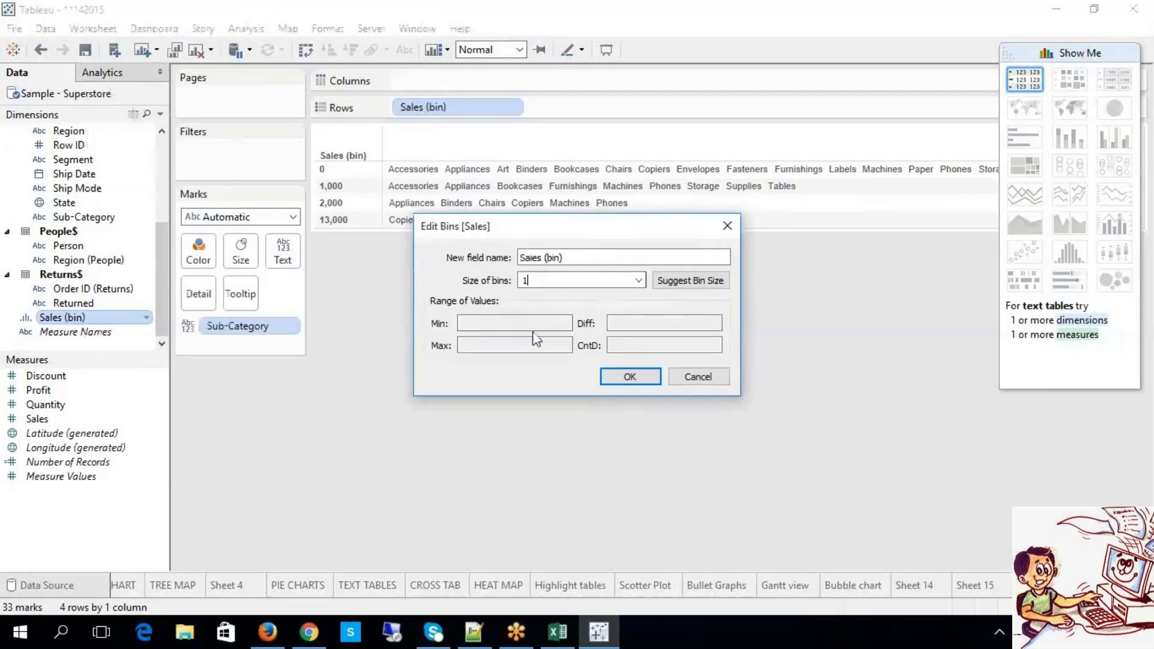
left_click(631, 376)
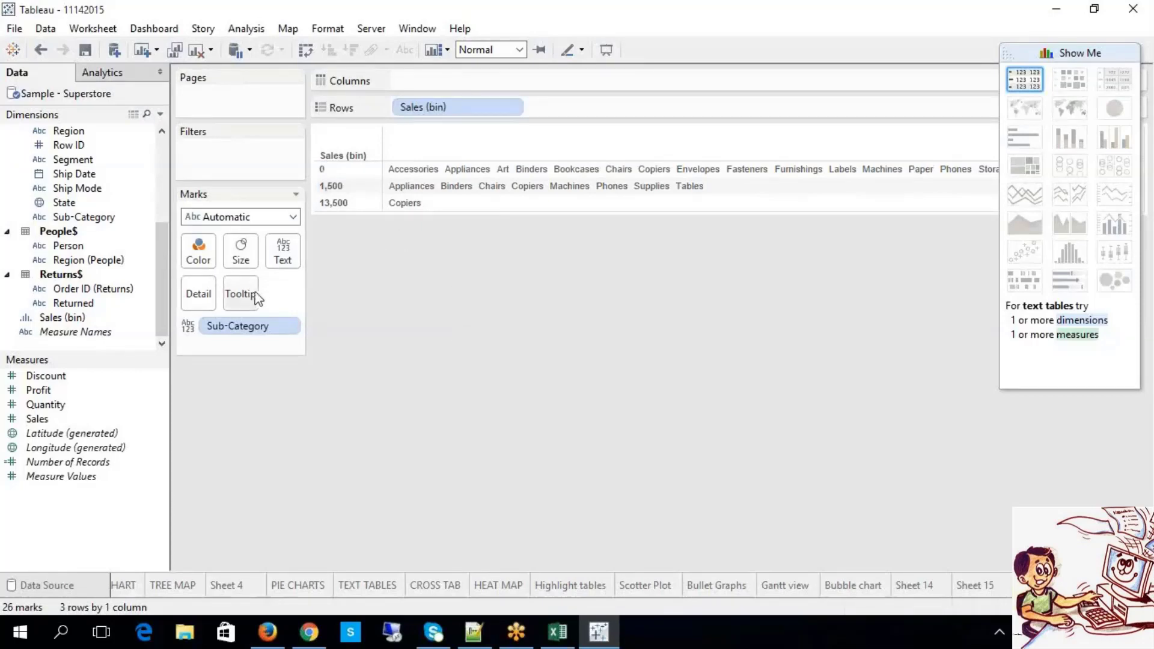
Edit the Sales (bin) field again and apply the suggested bin size of 447.
right_click(82, 317)
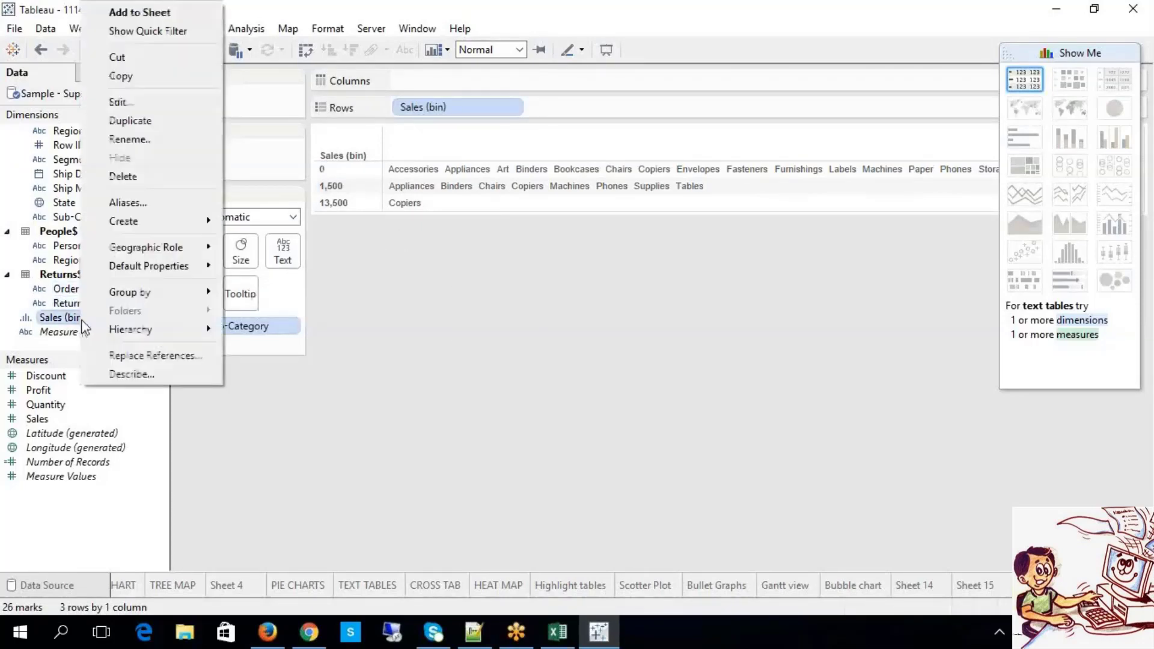
left_click(159, 114)
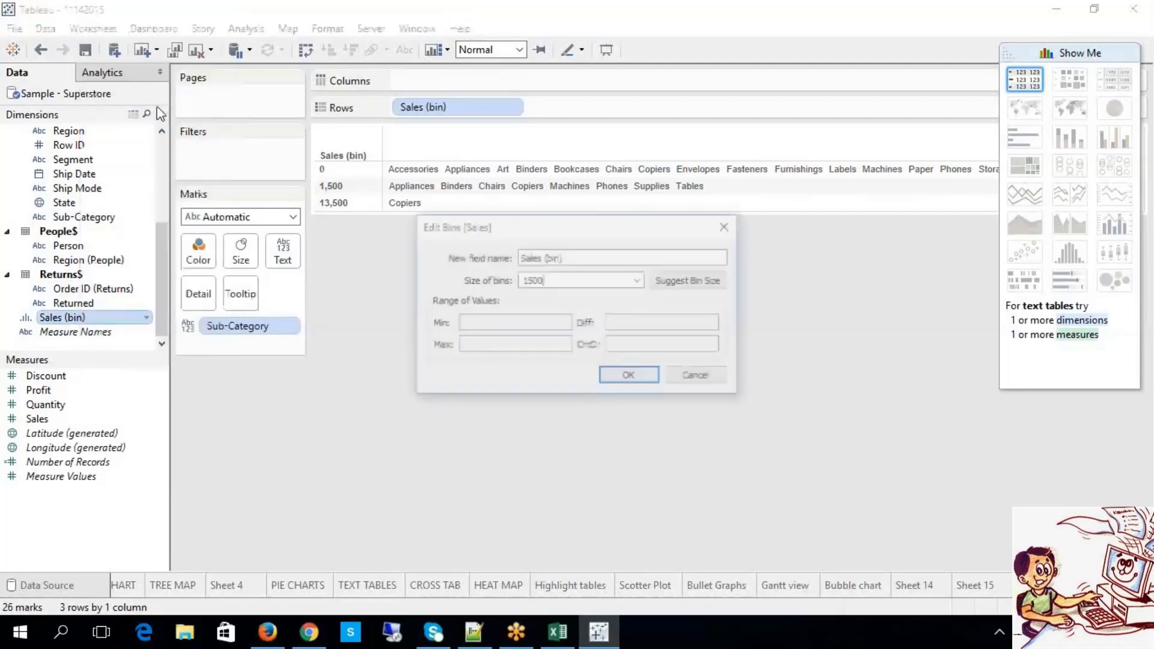
left_click(700, 288)
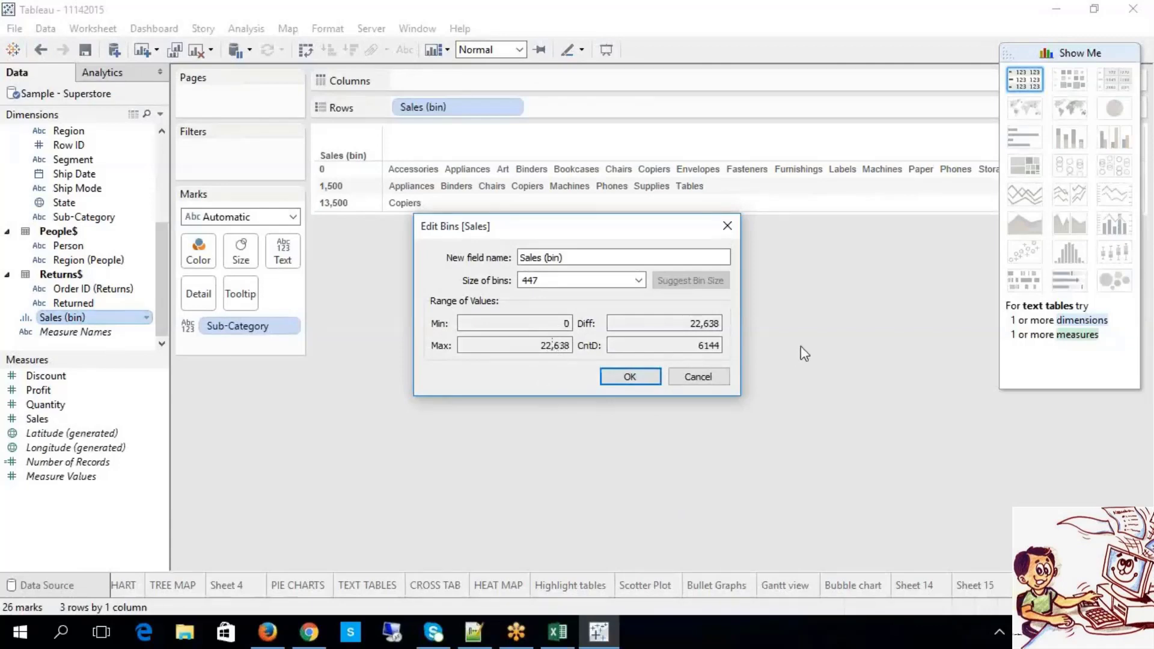
left_click(629, 378)
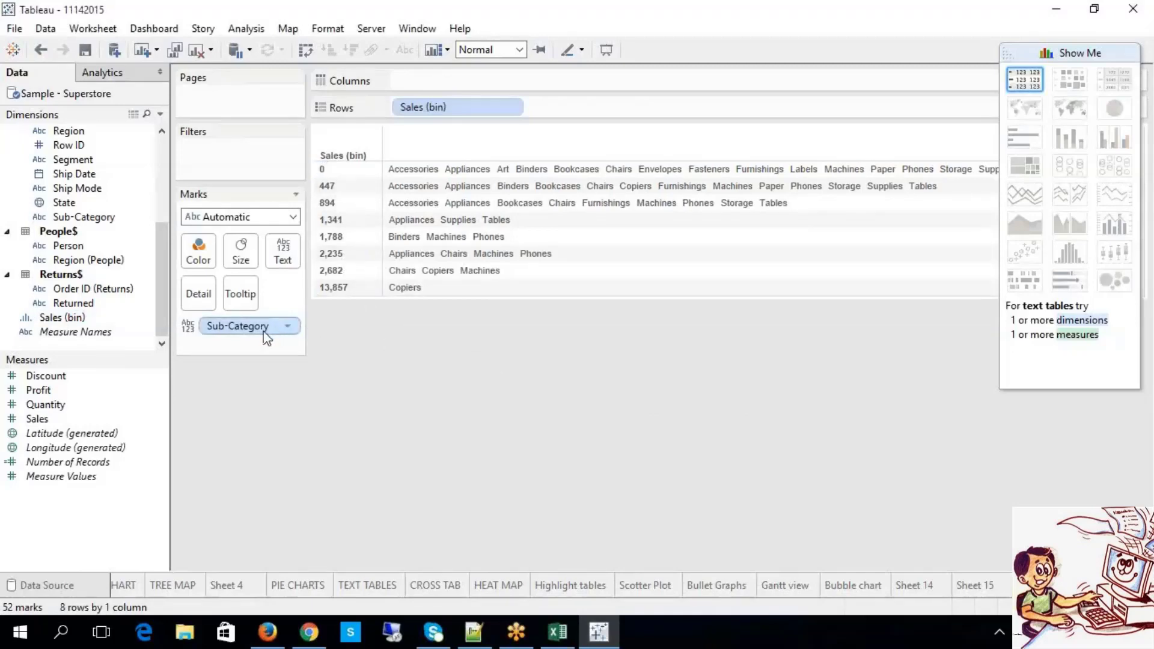
Clear the worksheet by removing Sub-Category from the marks and Sales (bin) from Rows.
left_click_drag(267, 337, 281, 267)
left_click_drag(253, 337, 349, 421)
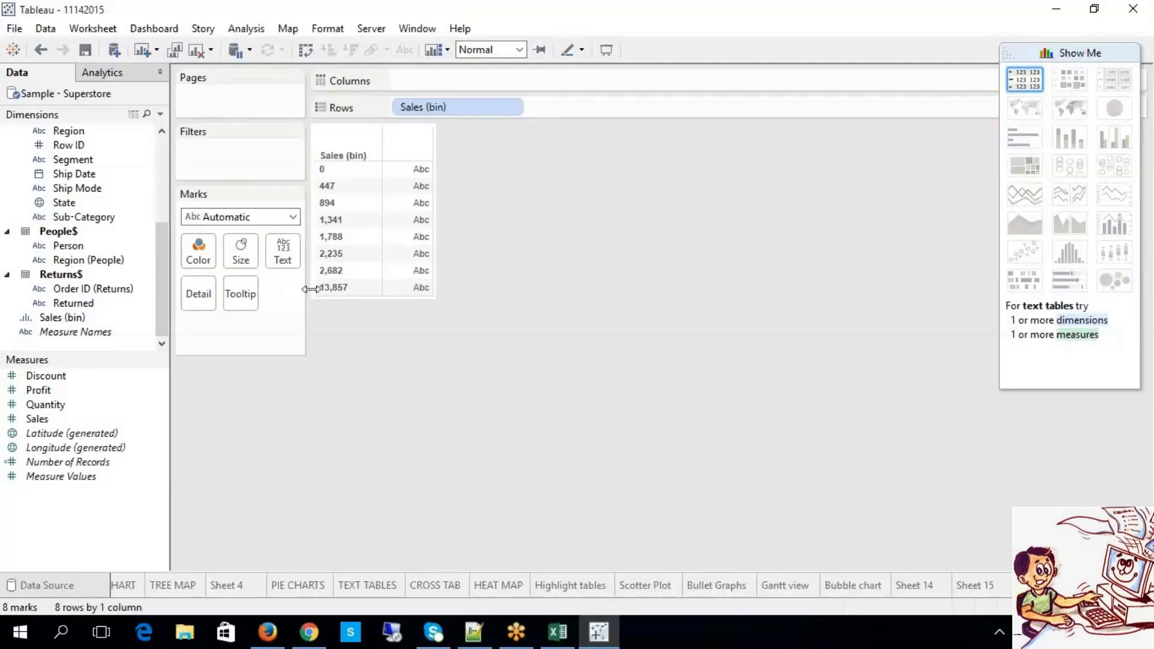
left_click(484, 111)
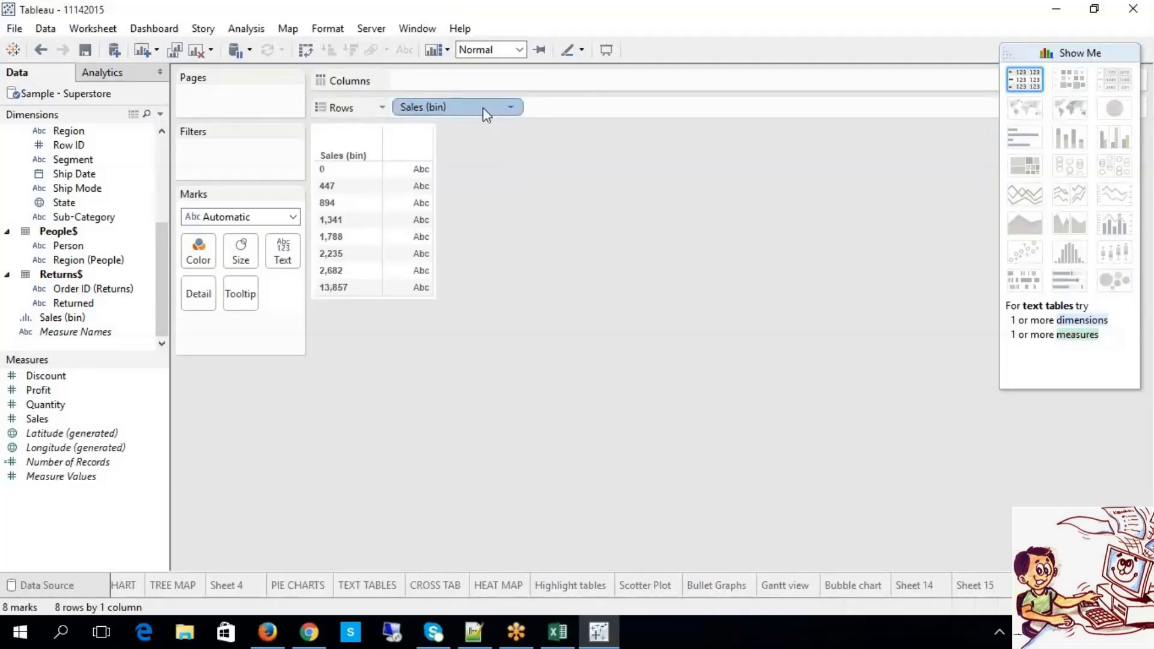
key("Delete")
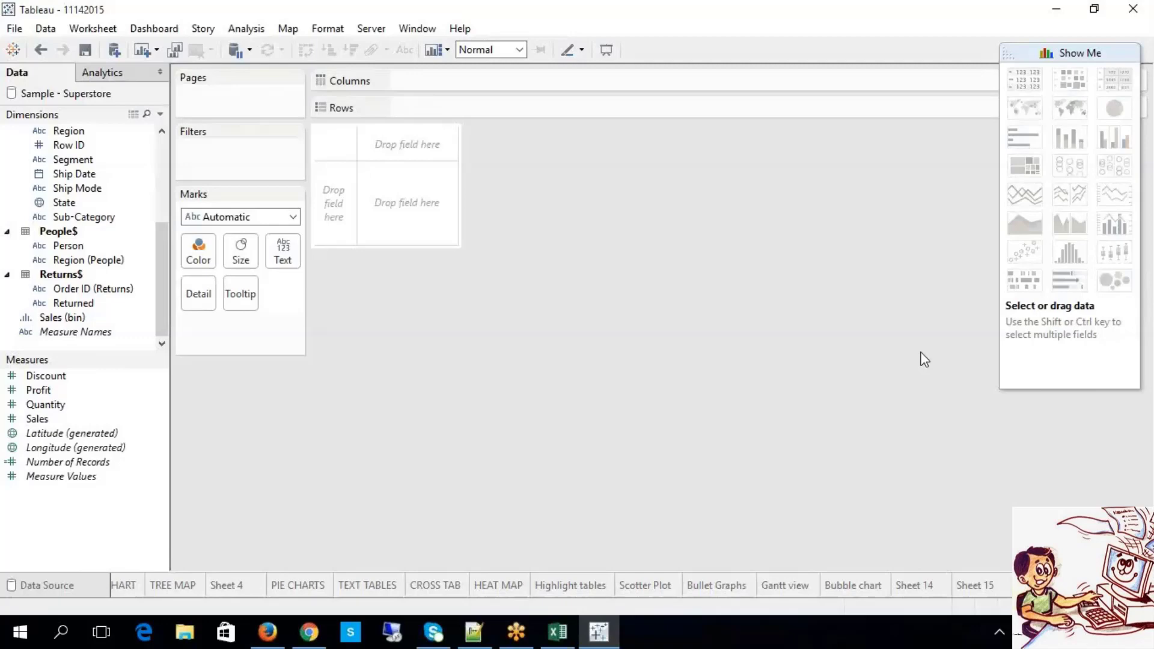
Switch to Excel and read the Hierarchies section of the TABLEAU Notes sheet.
left_click(569, 637)
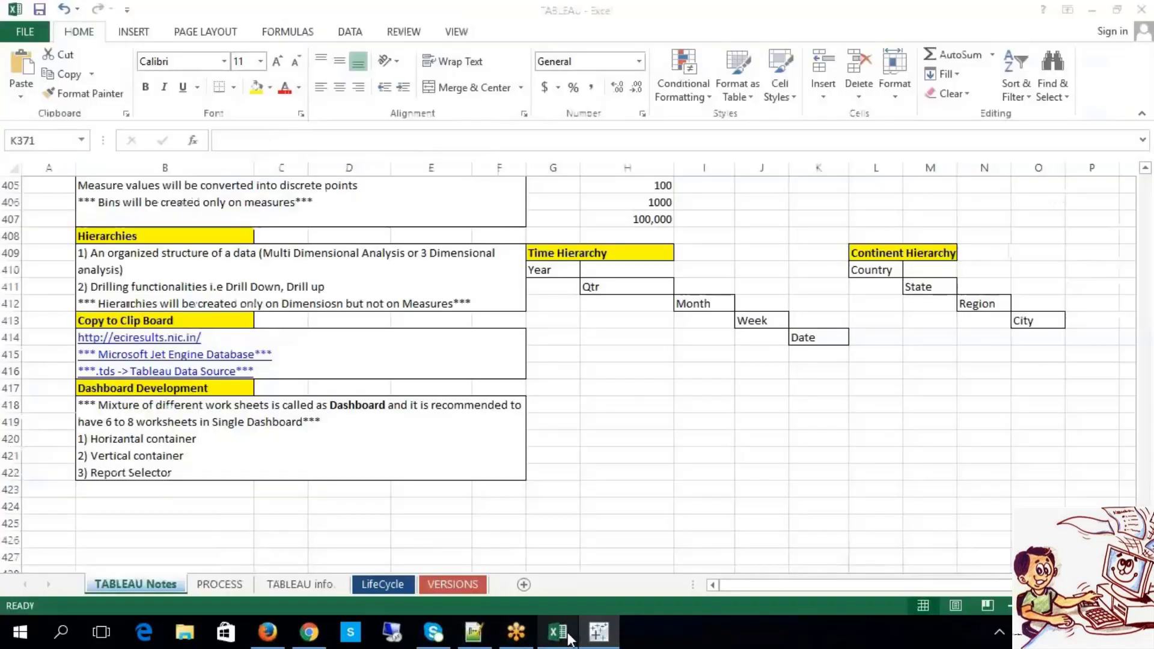
left_click(694, 472)
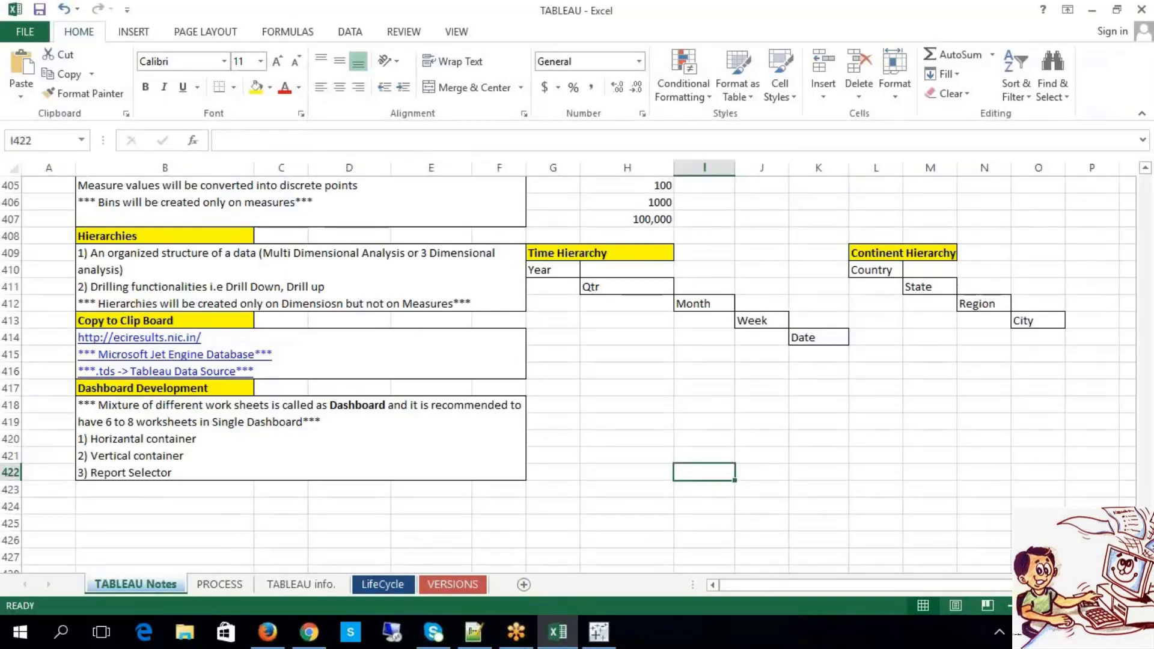
scroll(568, 372, "down", 1)
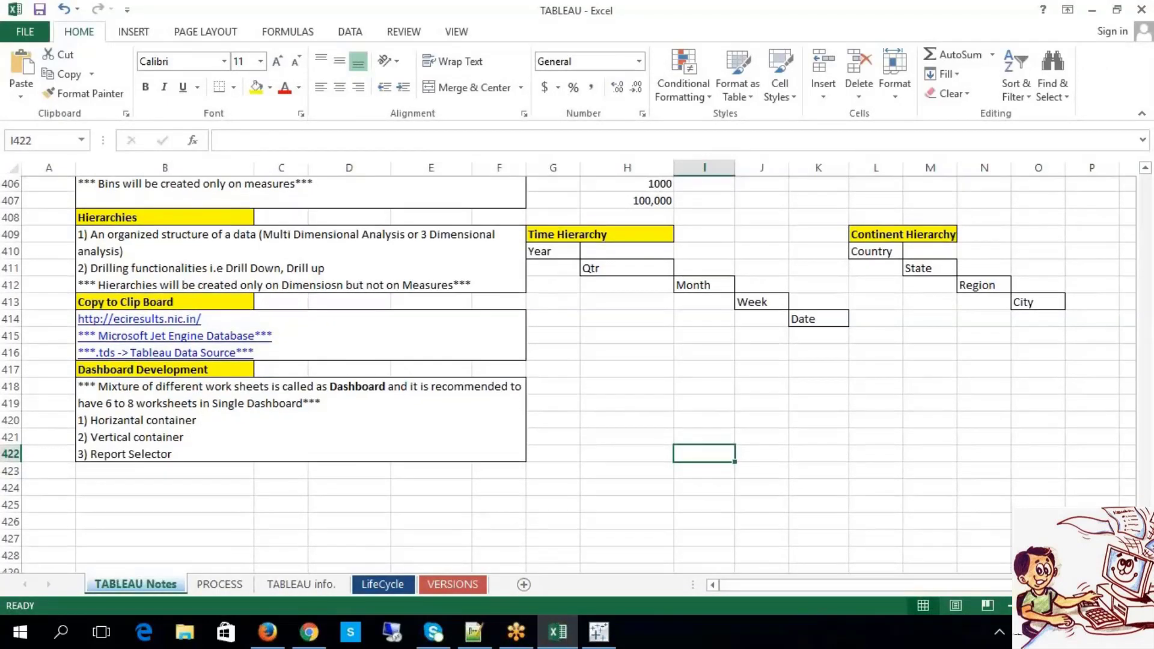
scroll(568, 372, "down", 1)
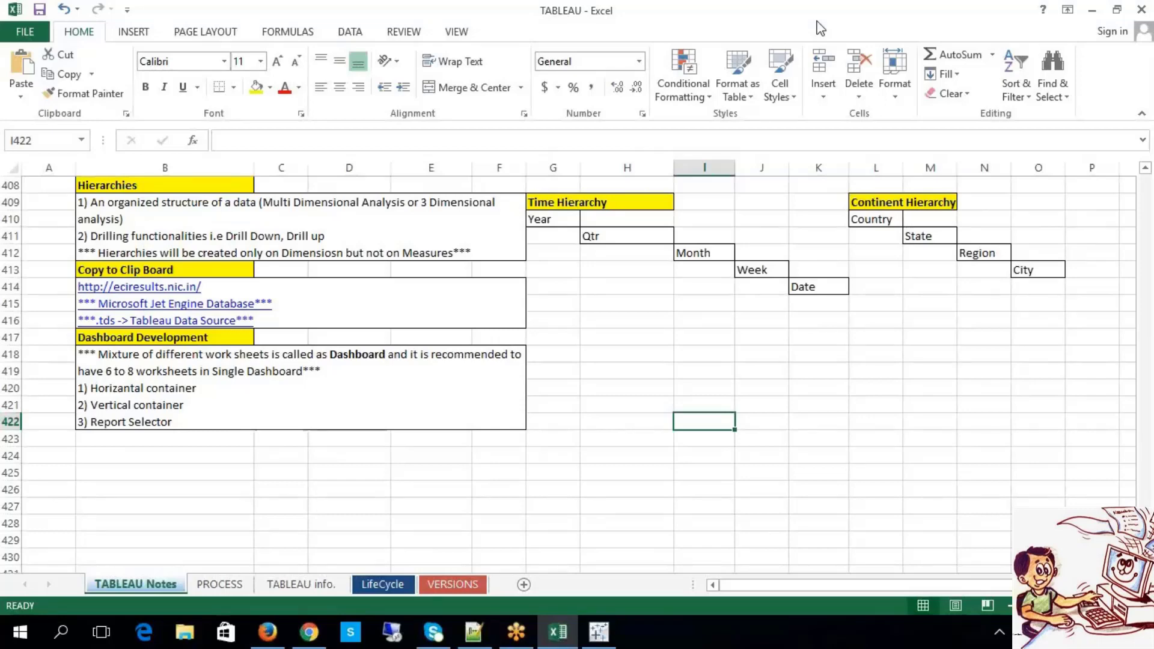
Go through the Time Hierarchy levels Year, Qtr, Month, Week and Date in the notes.
left_click(559, 219)
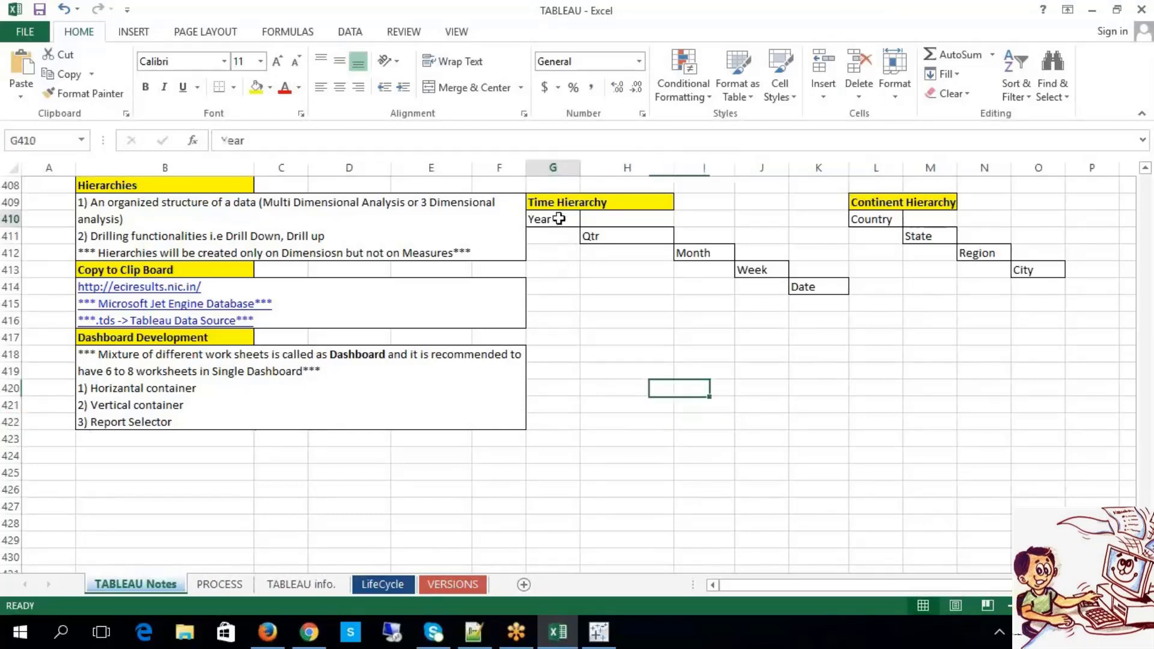
left_click(632, 234)
left_click(714, 255)
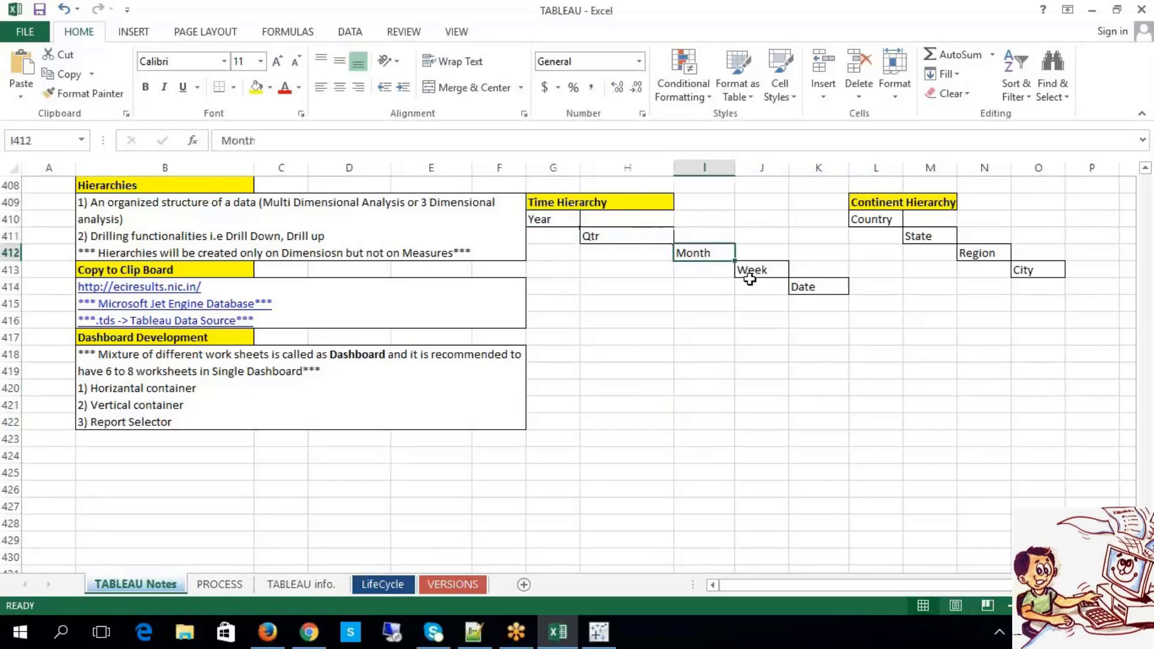
left_click(751, 276)
left_click(818, 292)
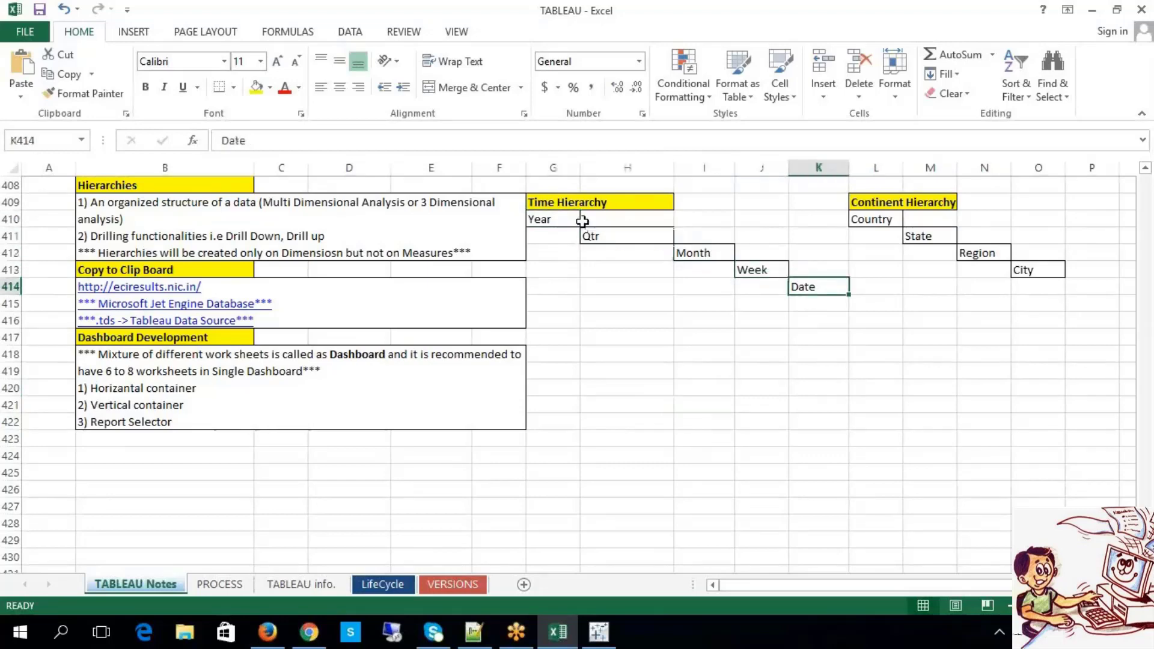
left_click_drag(581, 222, 819, 291)
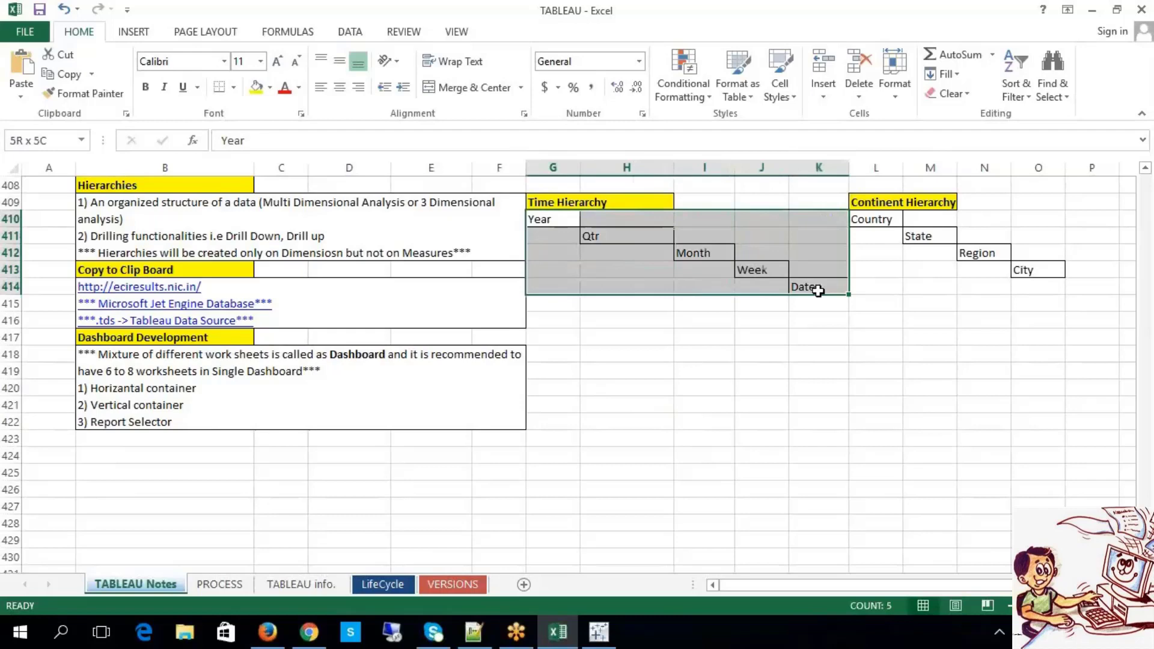
left_click(799, 371)
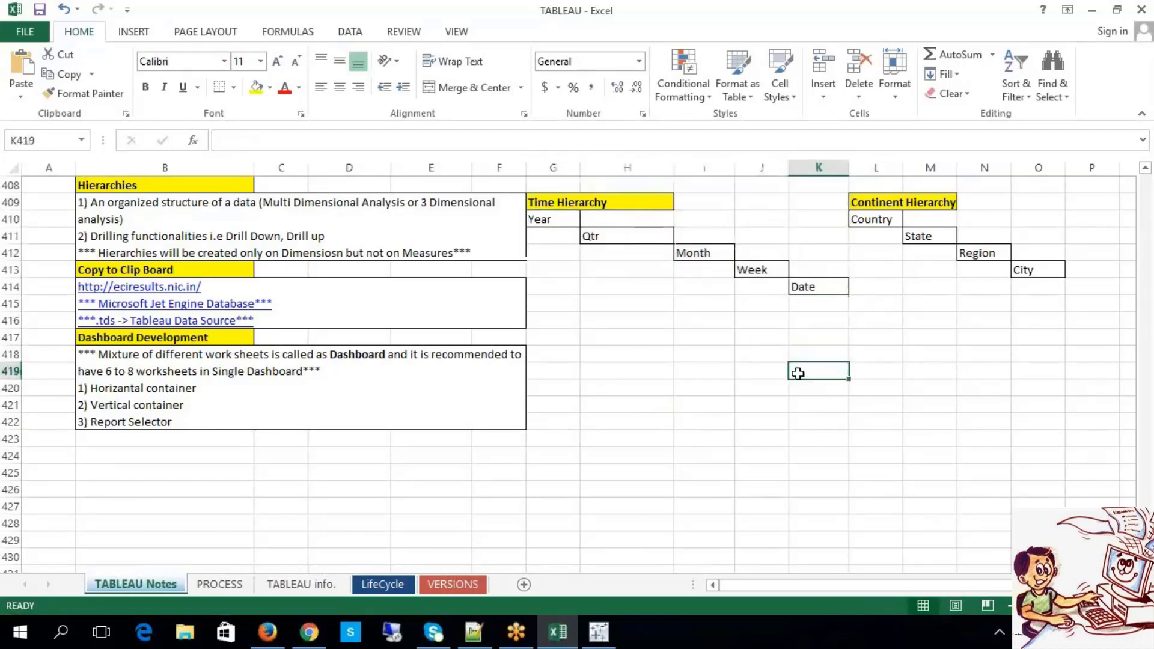
Retrace the Time Hierarchy in the notes from Year down to Date and relate it to the Hierarchies heading.
left_click(570, 221)
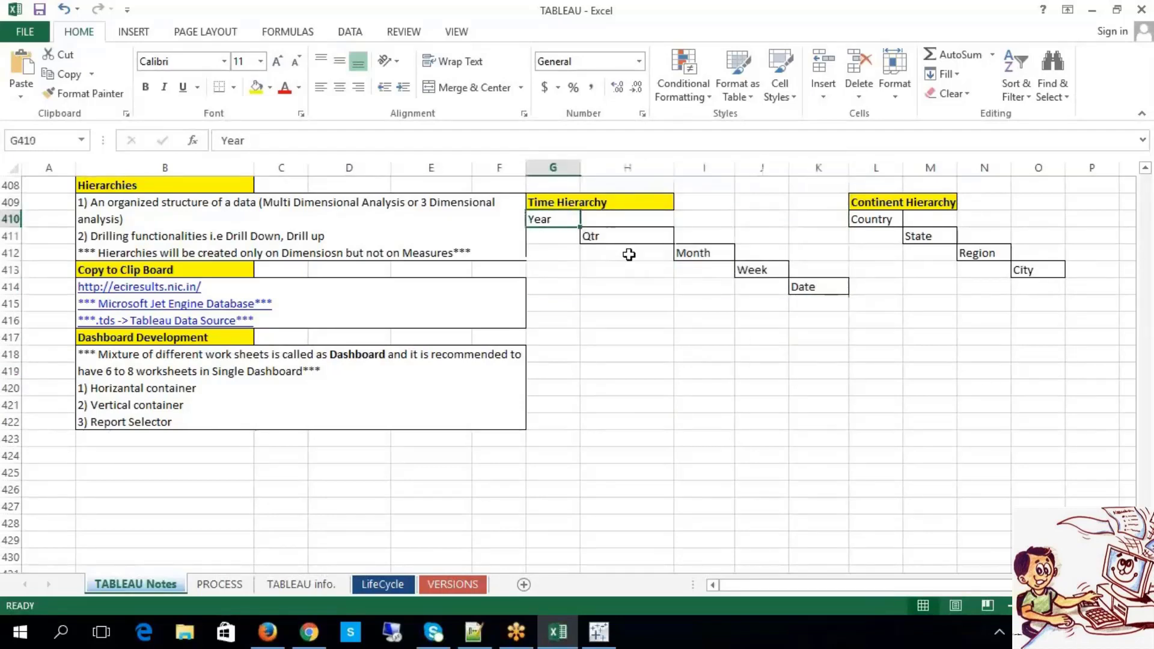
left_click(630, 233)
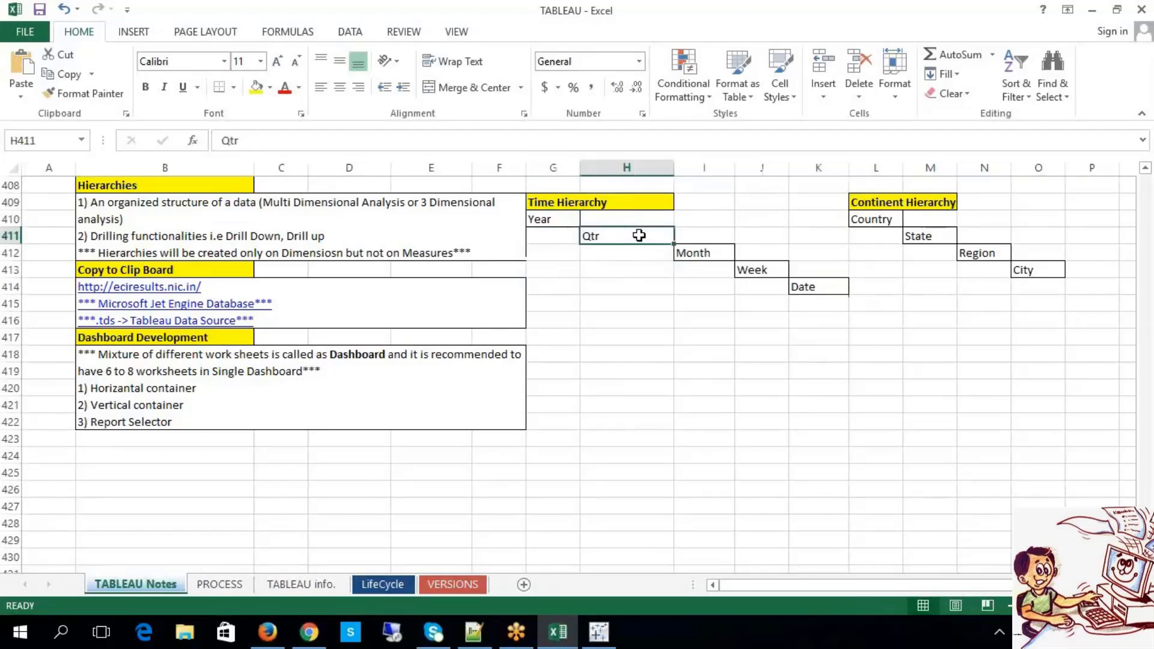
left_click(702, 257)
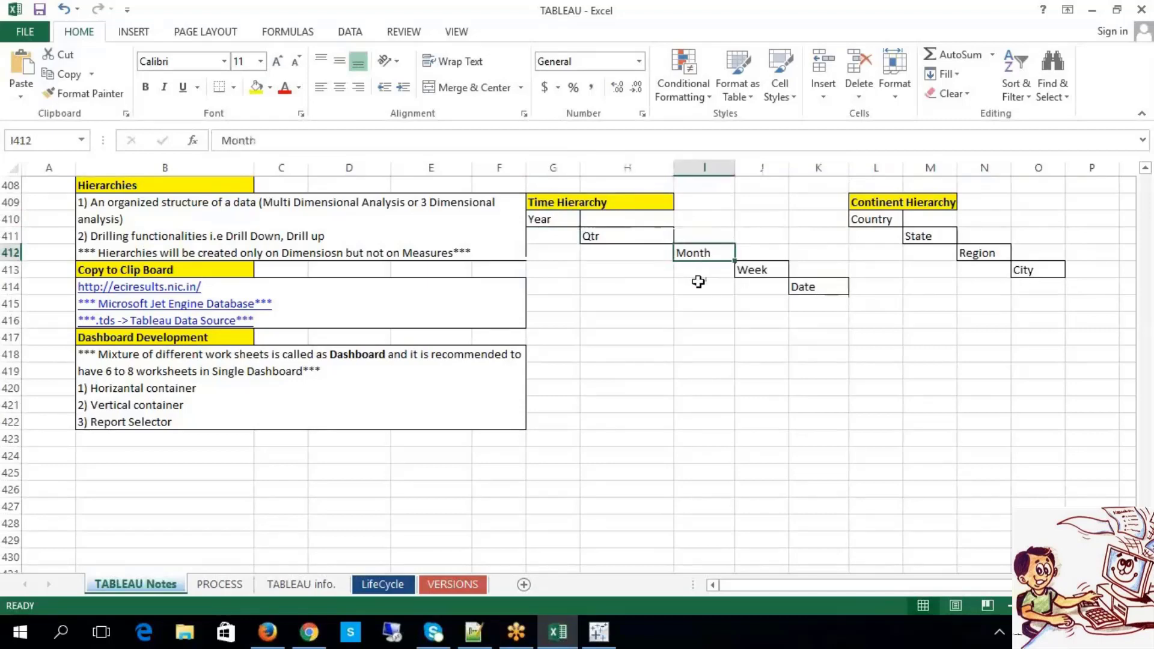
left_click(740, 273)
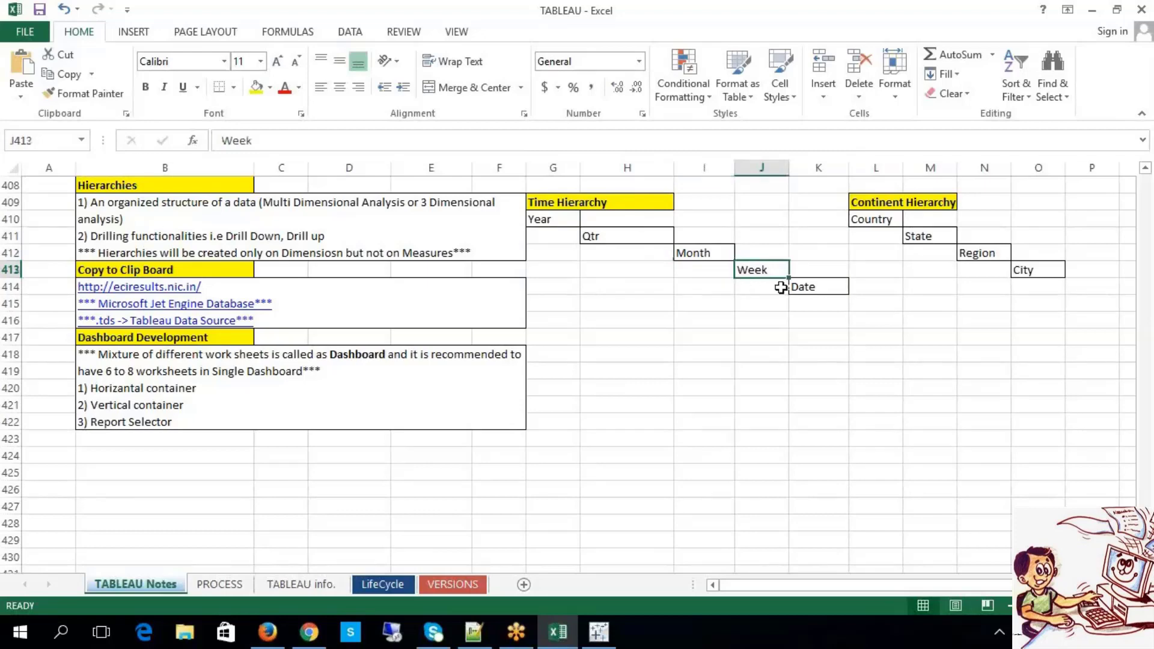
left_click_drag(828, 274, 832, 317)
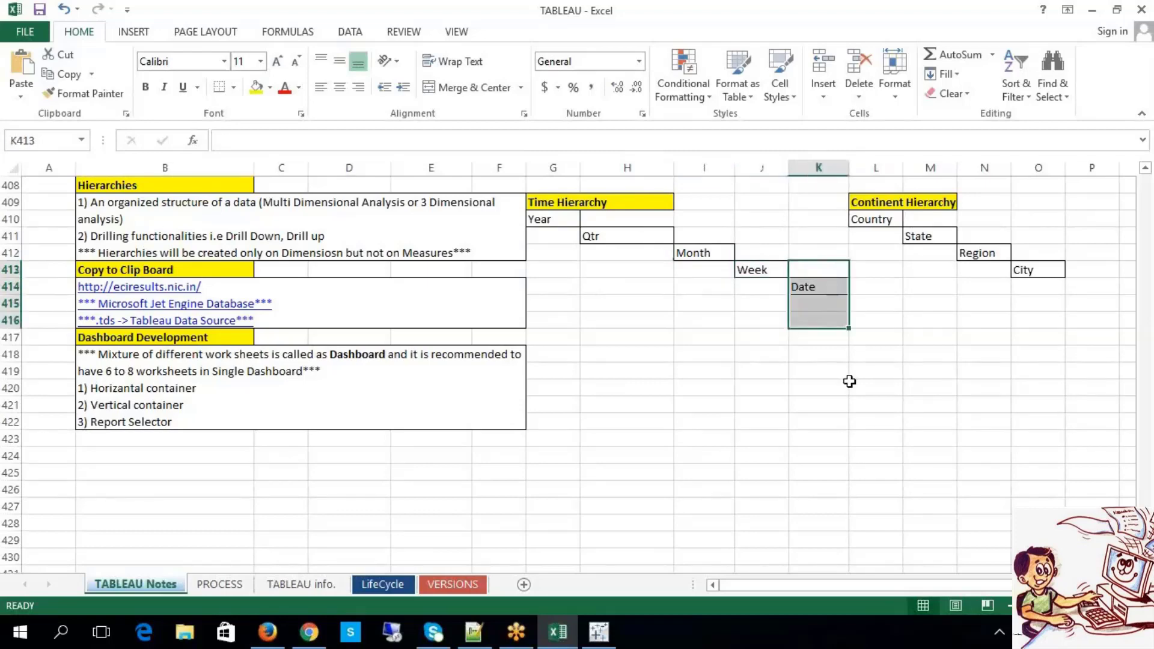
left_click(848, 380)
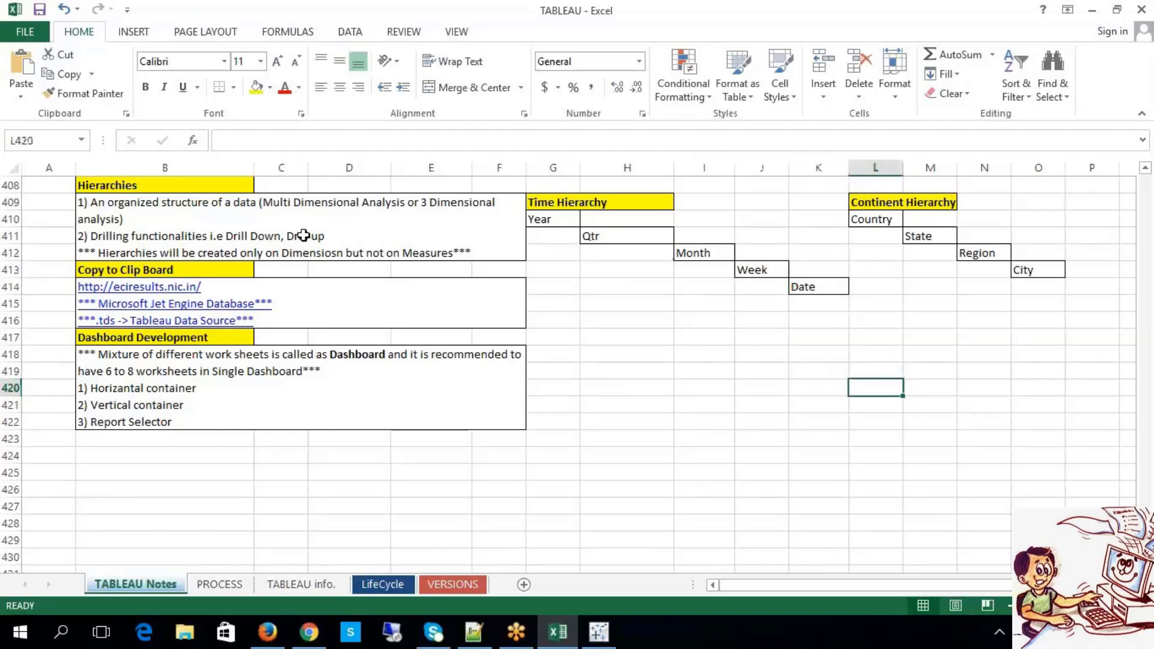
left_click(204, 181)
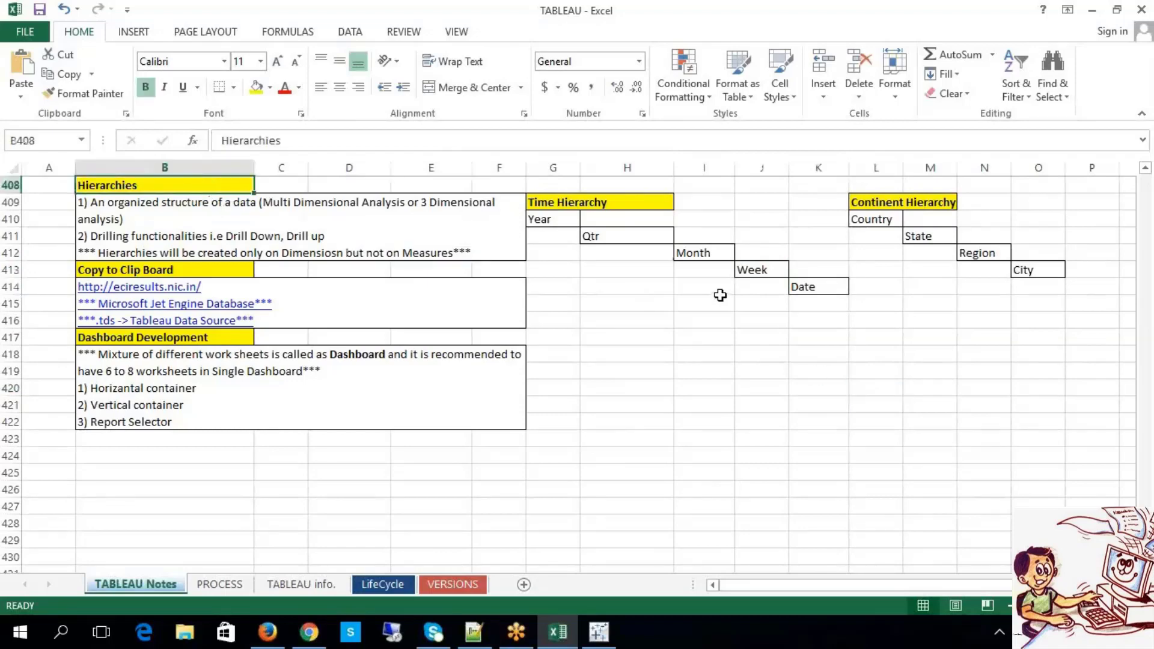
left_click(575, 221)
left_click(845, 288)
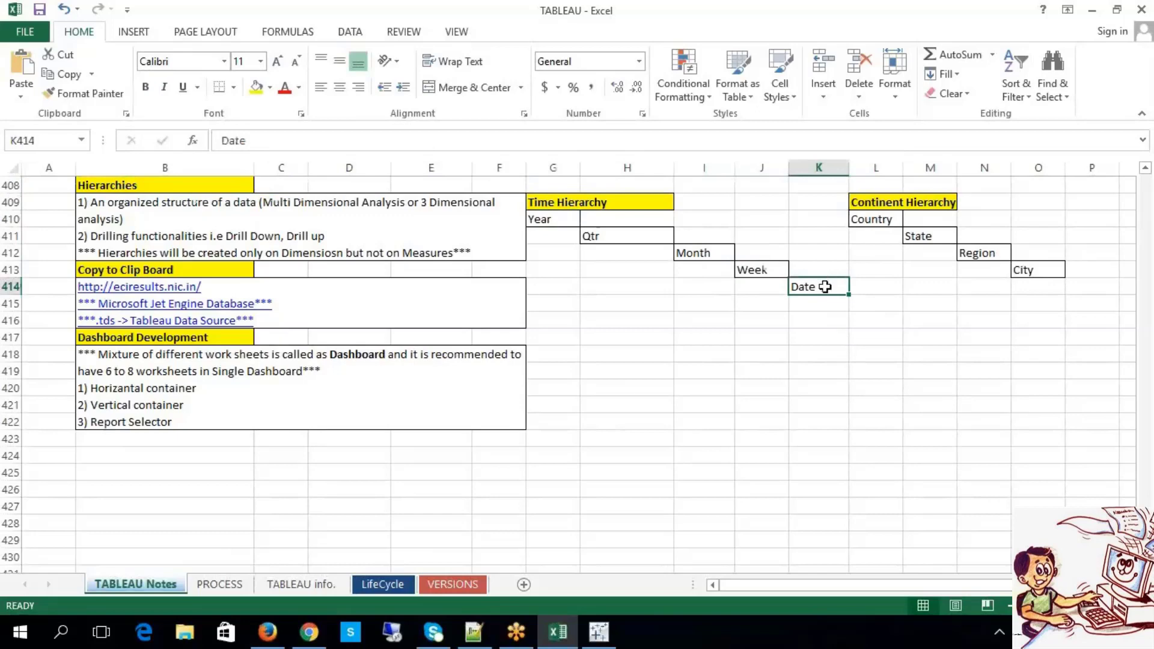
left_click(567, 219)
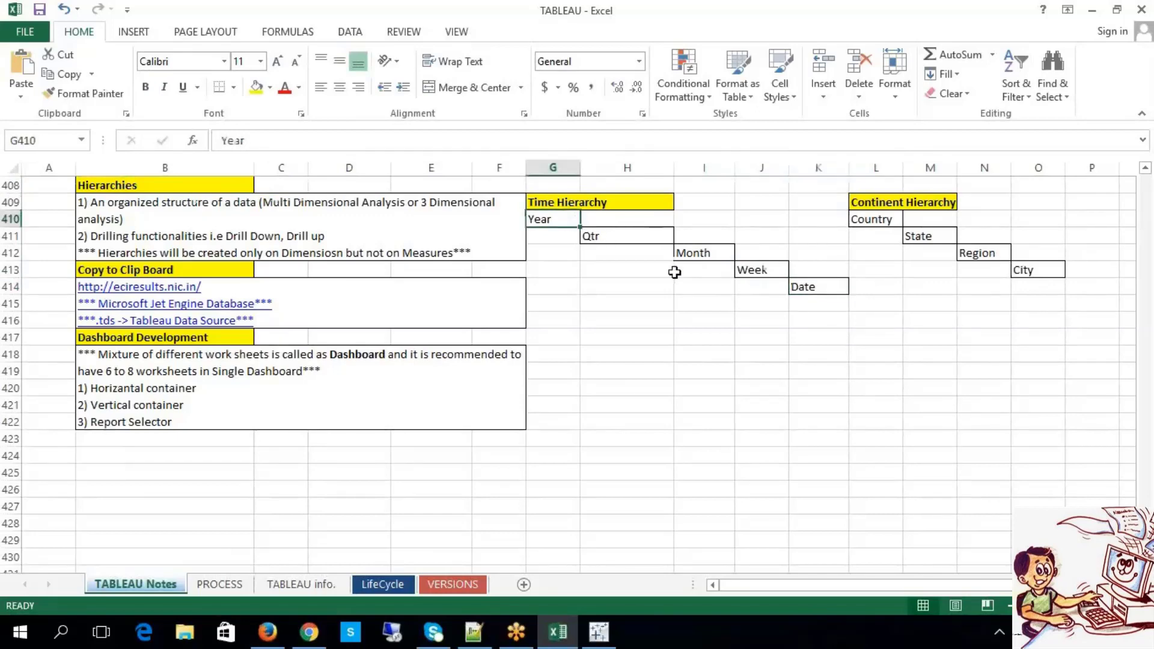
Go through the Continent Hierarchy levels Country, State, Region and City, and highlight the Time Hierarchy cells for comparison.
left_click(941, 203)
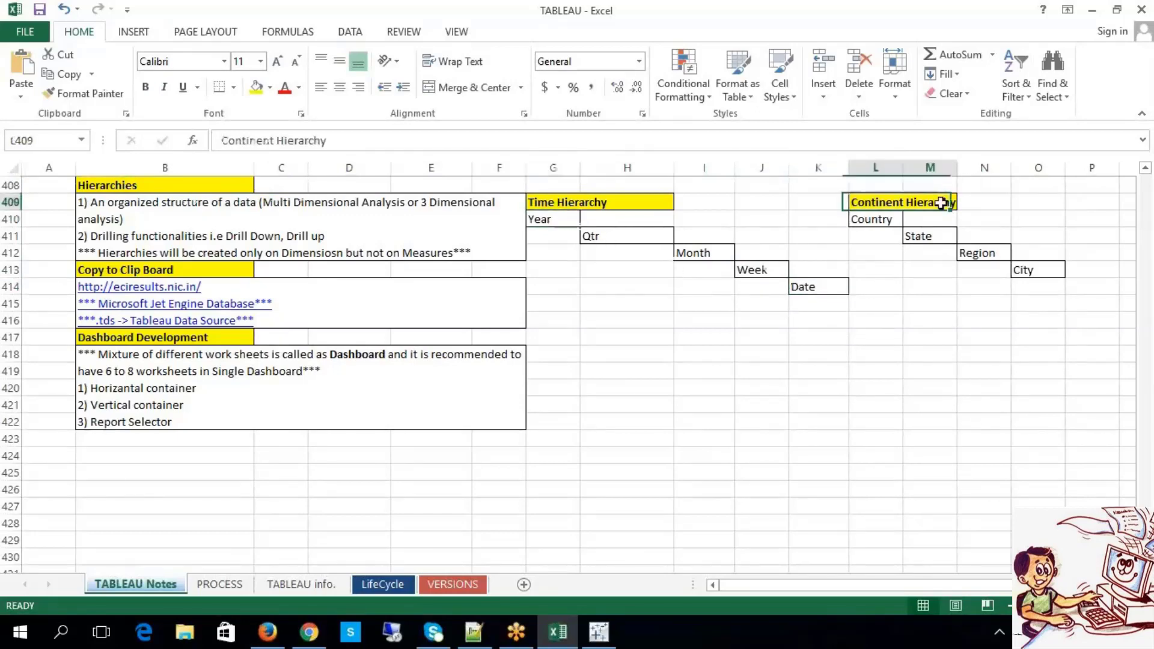
left_click(921, 337)
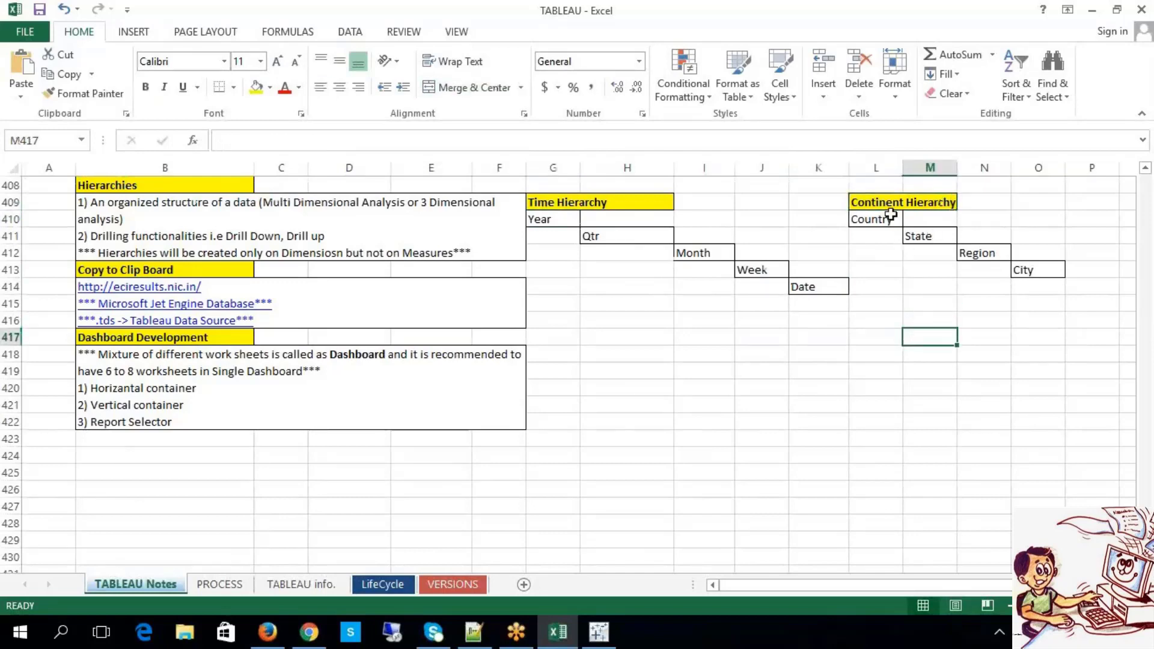
left_click(890, 218)
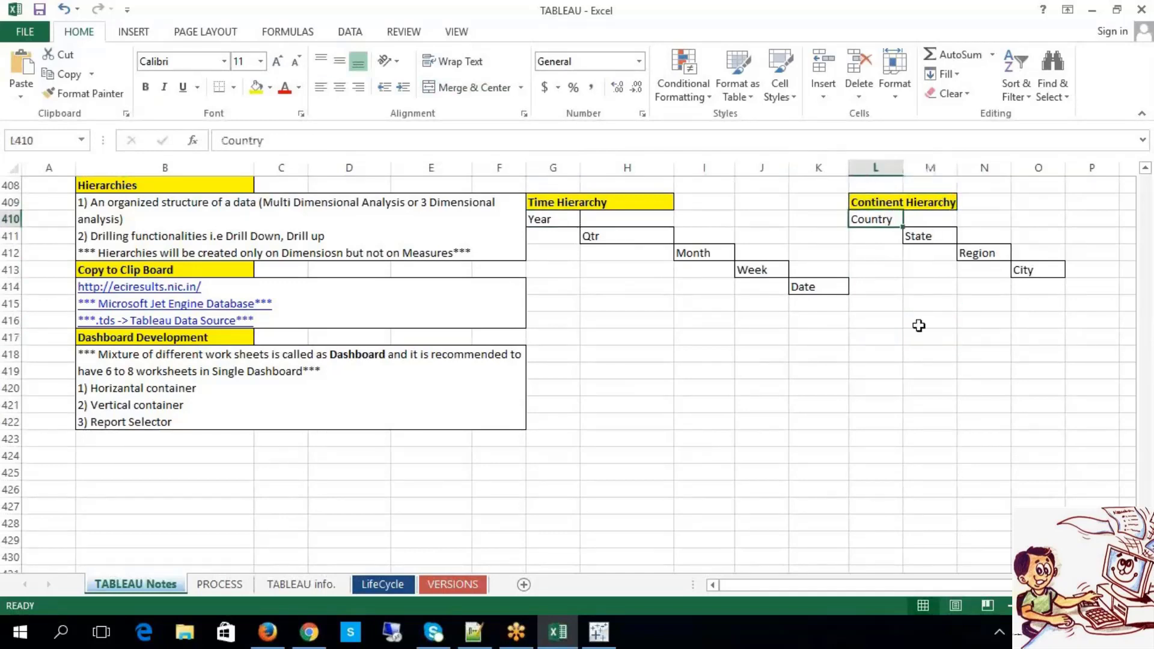
left_click(925, 238)
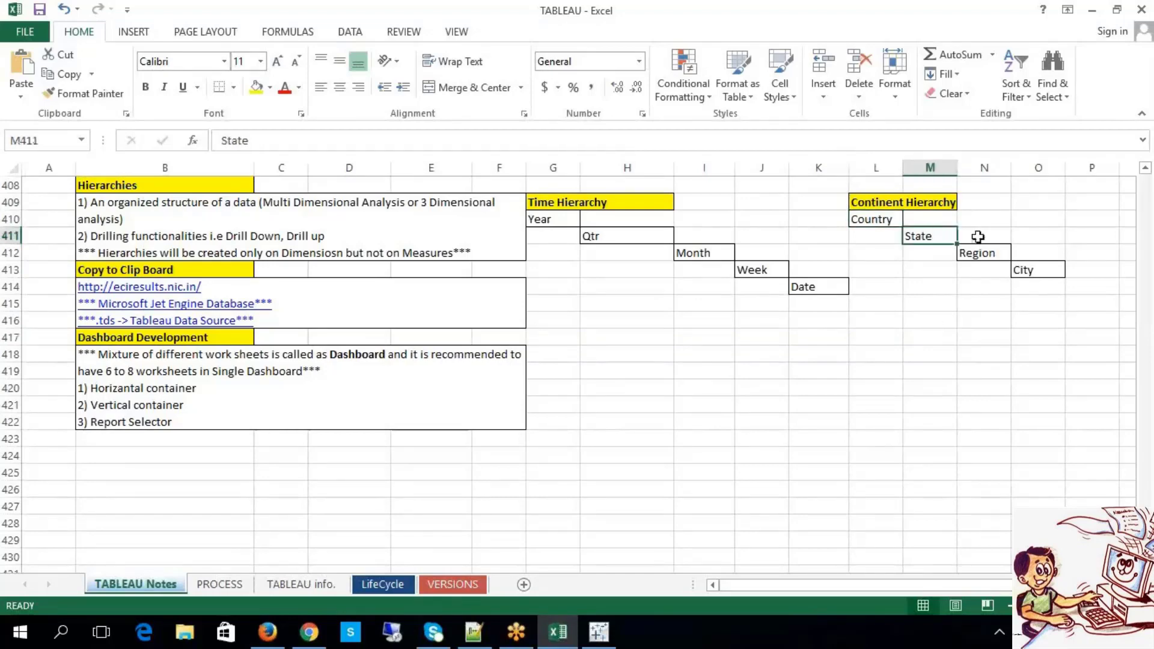
left_click(992, 258)
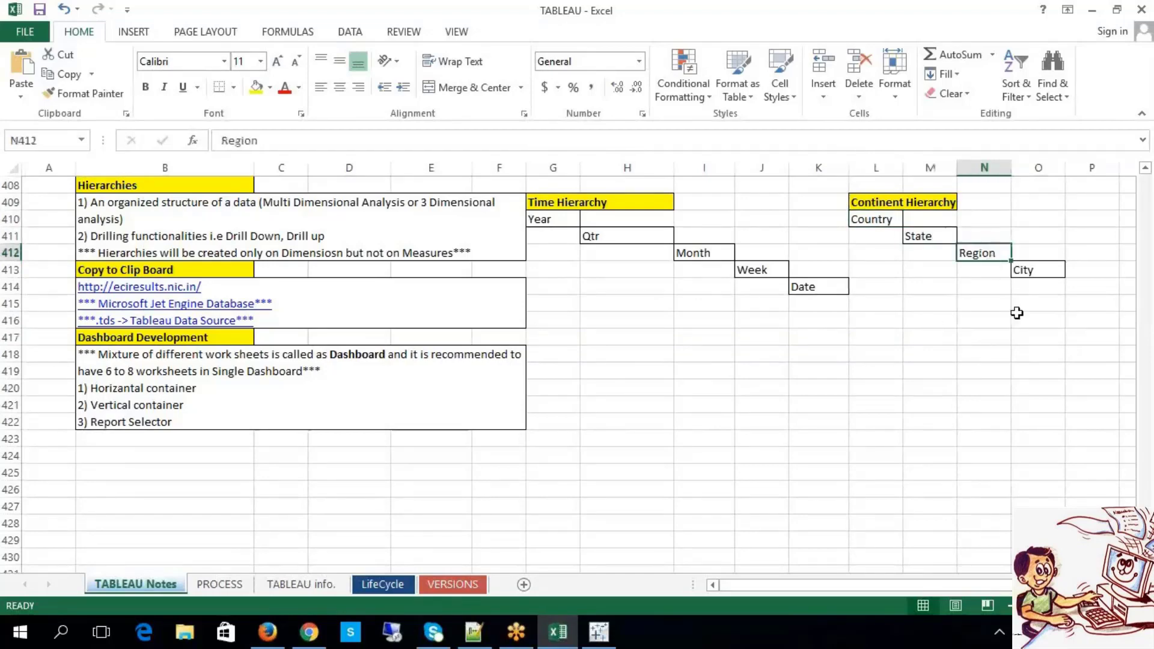
left_click(1021, 271)
left_click(1017, 403)
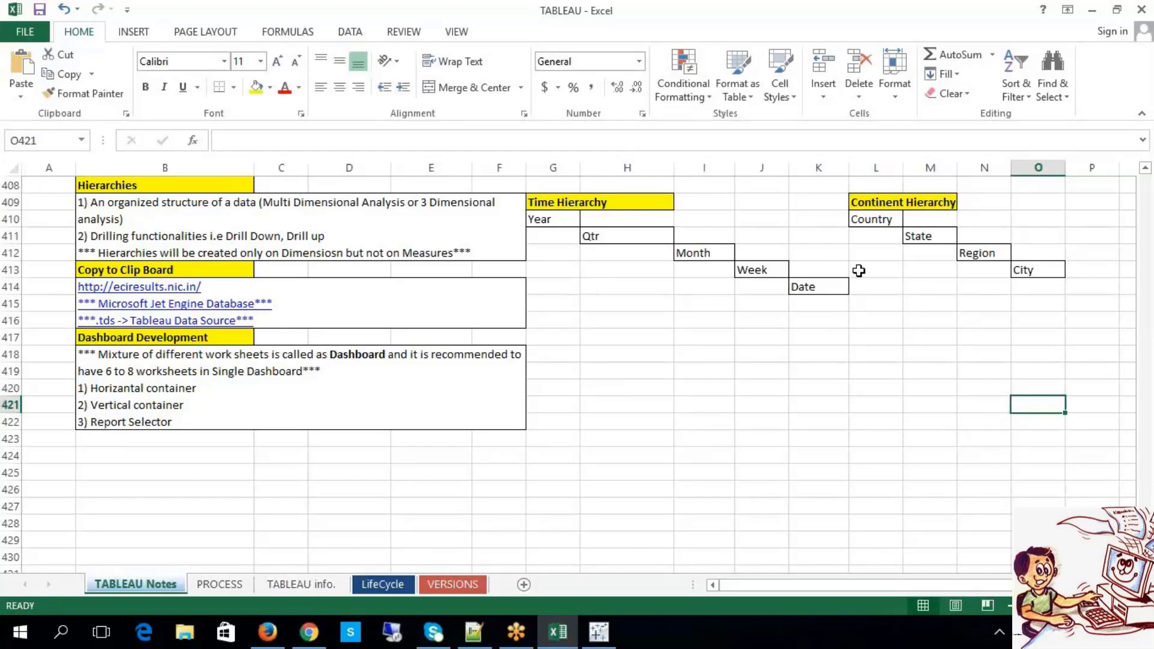
left_click_drag(549, 219, 832, 292)
left_click(760, 438)
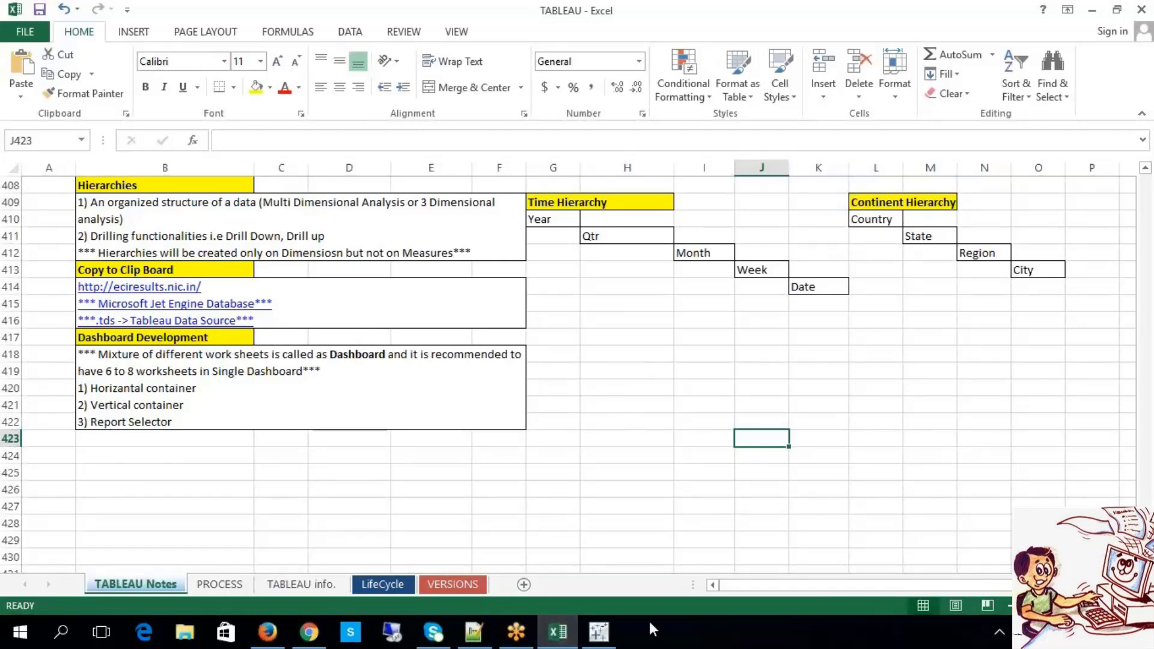
Switch to Tableau and build a text table with Order Date by year on Rows and the sum of Profit as values.
left_click(598, 632)
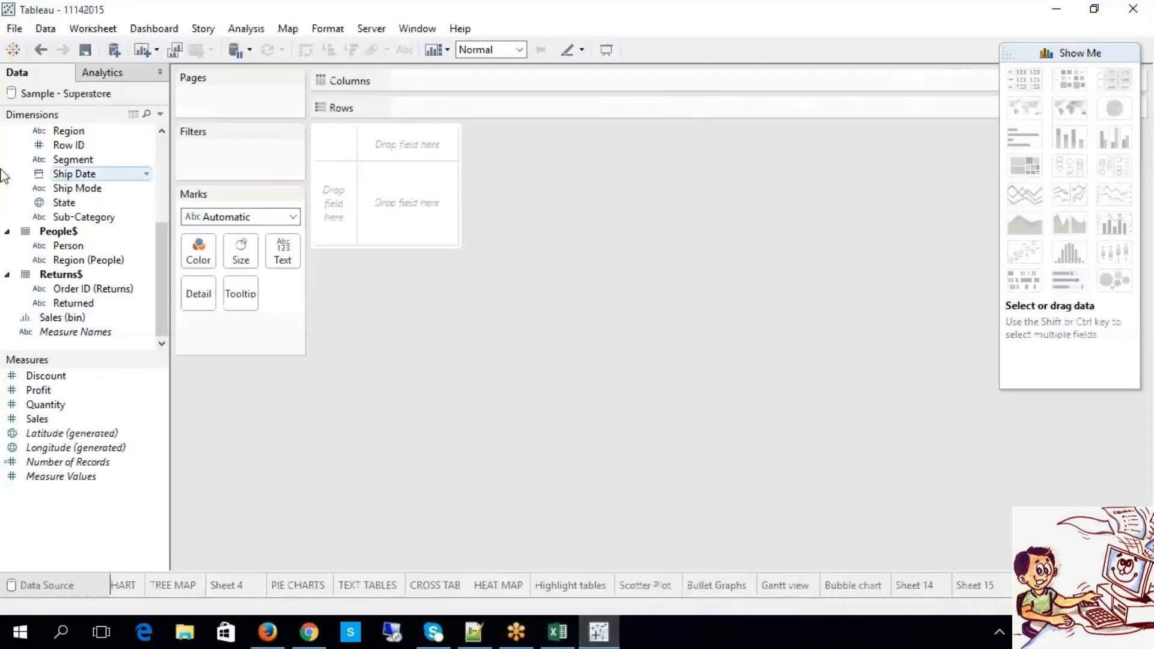
scroll(162, 192, "up", 4)
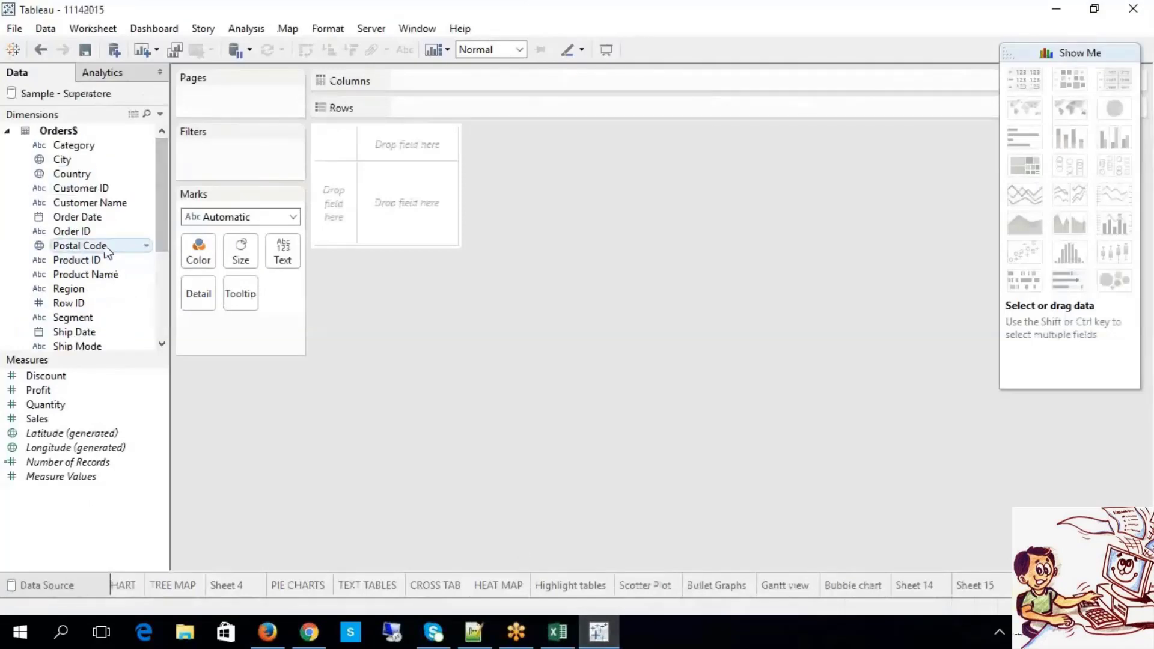
left_click_drag(102, 219, 482, 119)
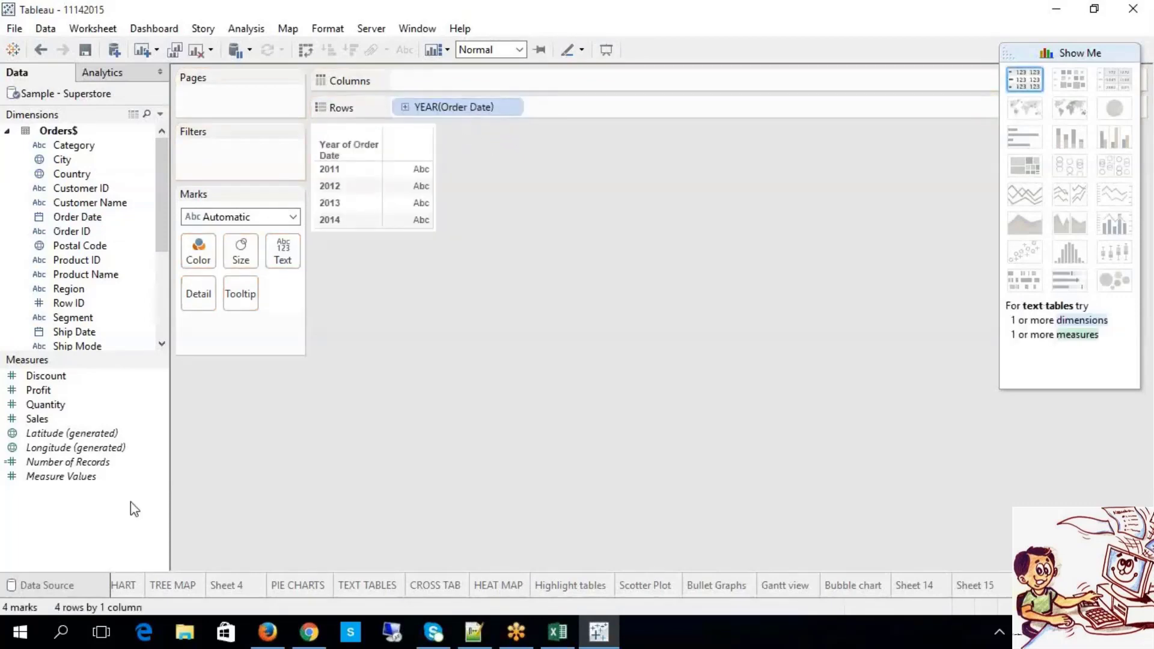
left_click_drag(66, 391, 284, 260)
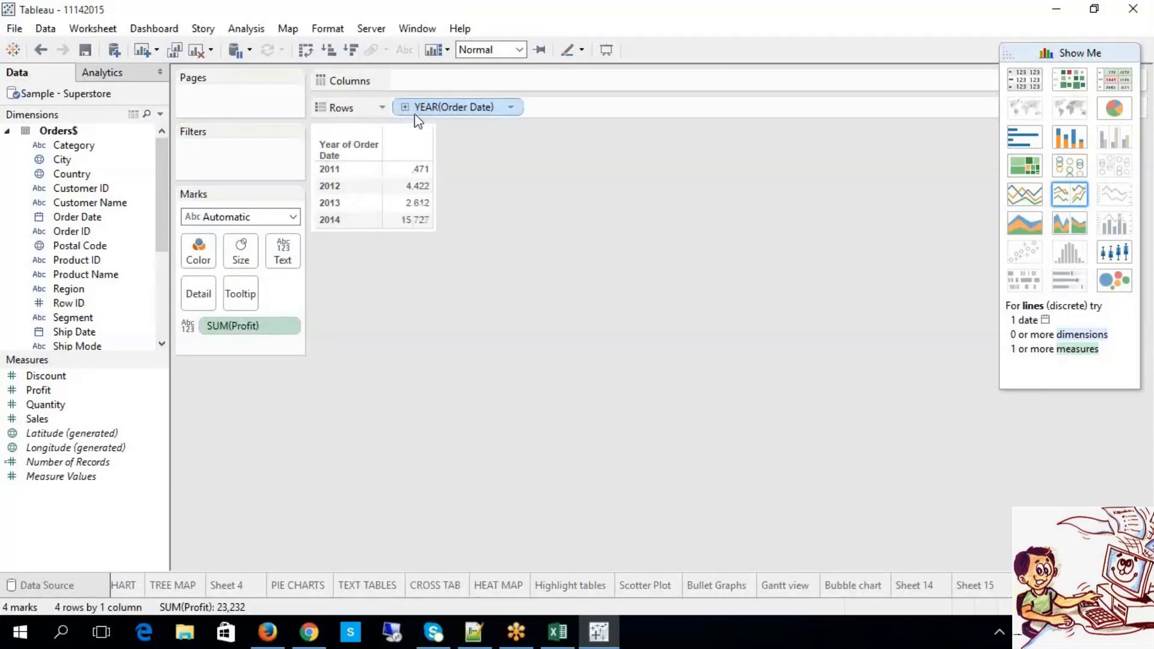
Switch to Excel and check the Year and Qtr levels of the Time Hierarchy.
left_click(558, 631)
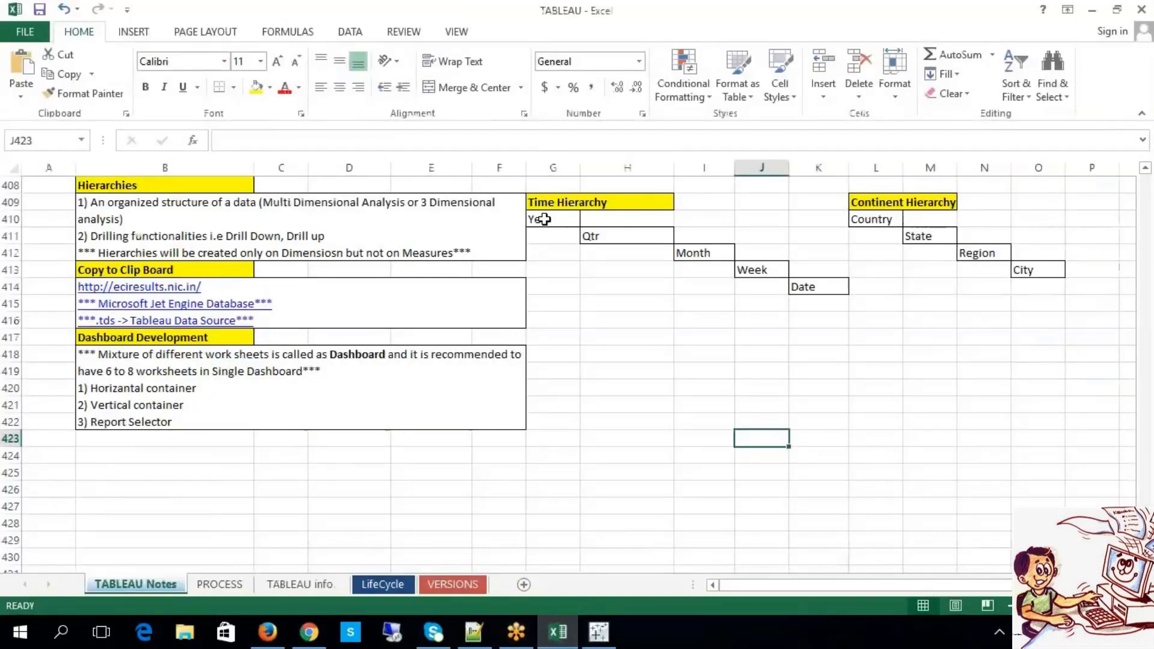
left_click(544, 219)
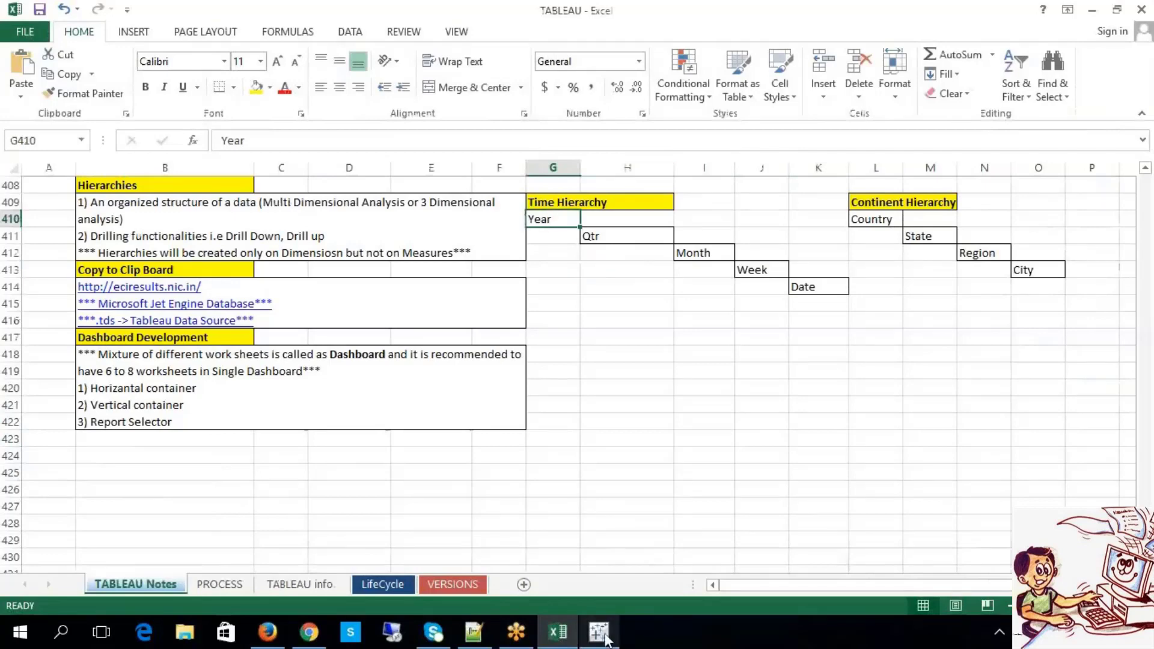
mouse_move(599, 631)
left_click(610, 236)
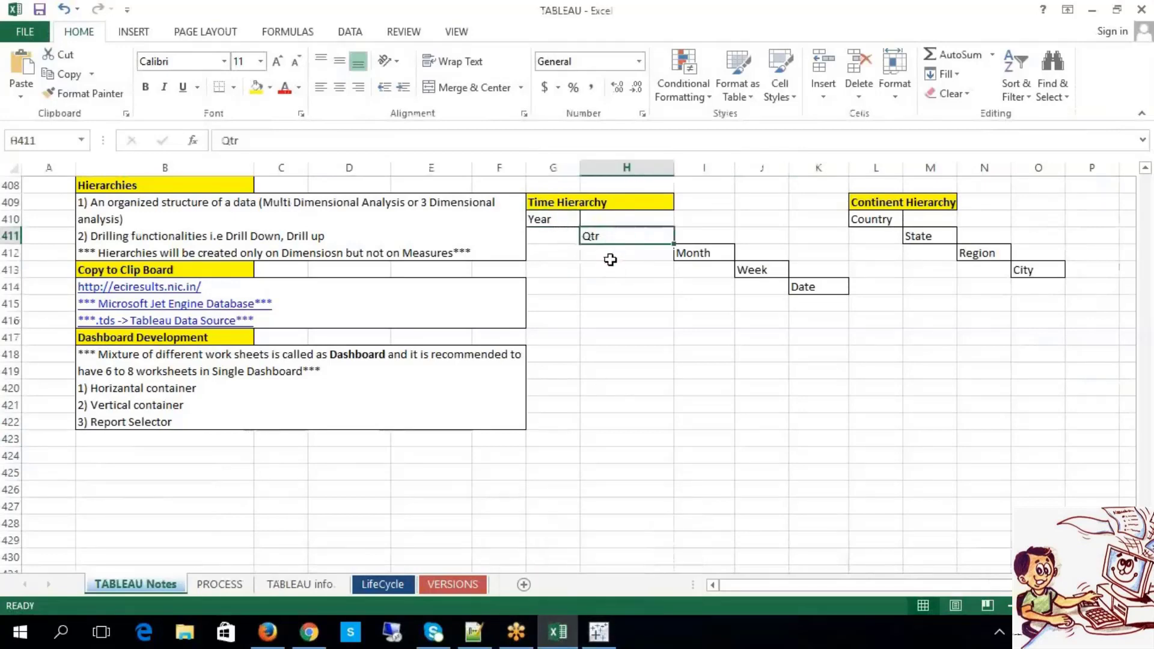
Return to Tableau, drill Order Date down from year to quarter and month, and collapse it back to year.
left_click(618, 634)
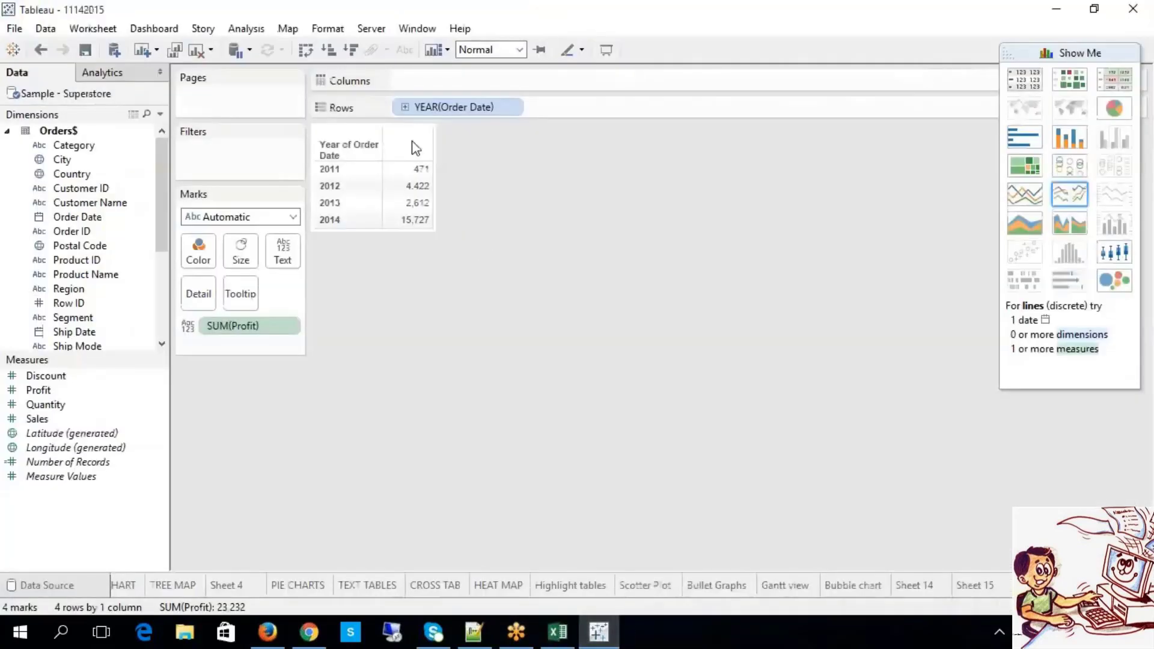
left_click(405, 109)
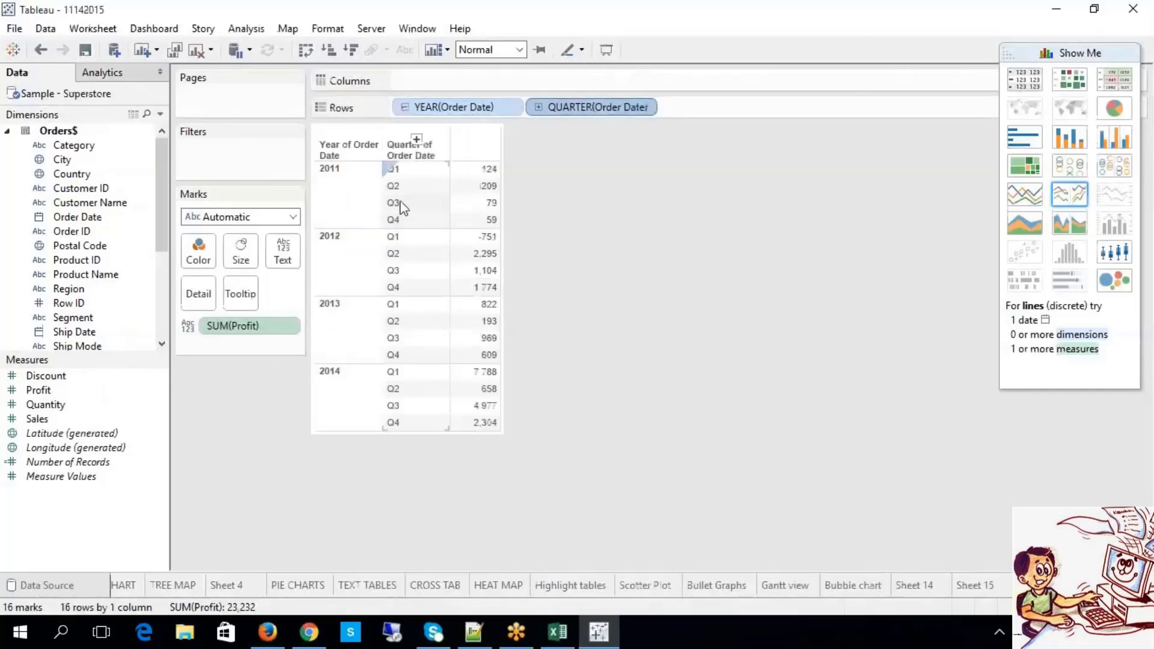
left_click(343, 186)
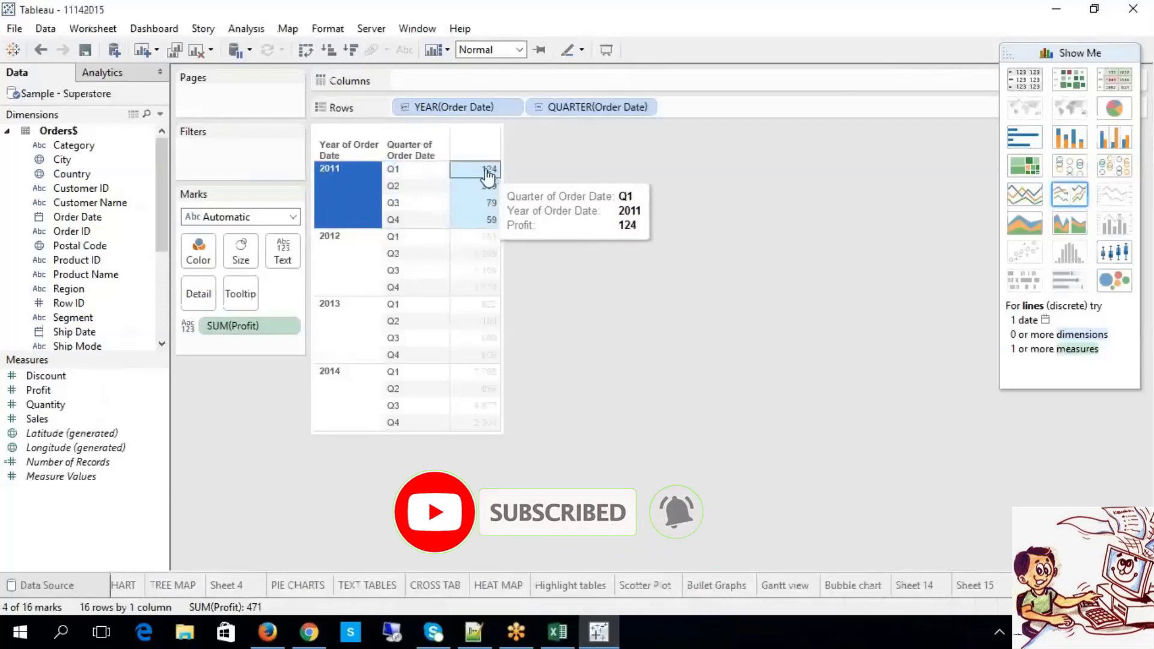
left_click(538, 107)
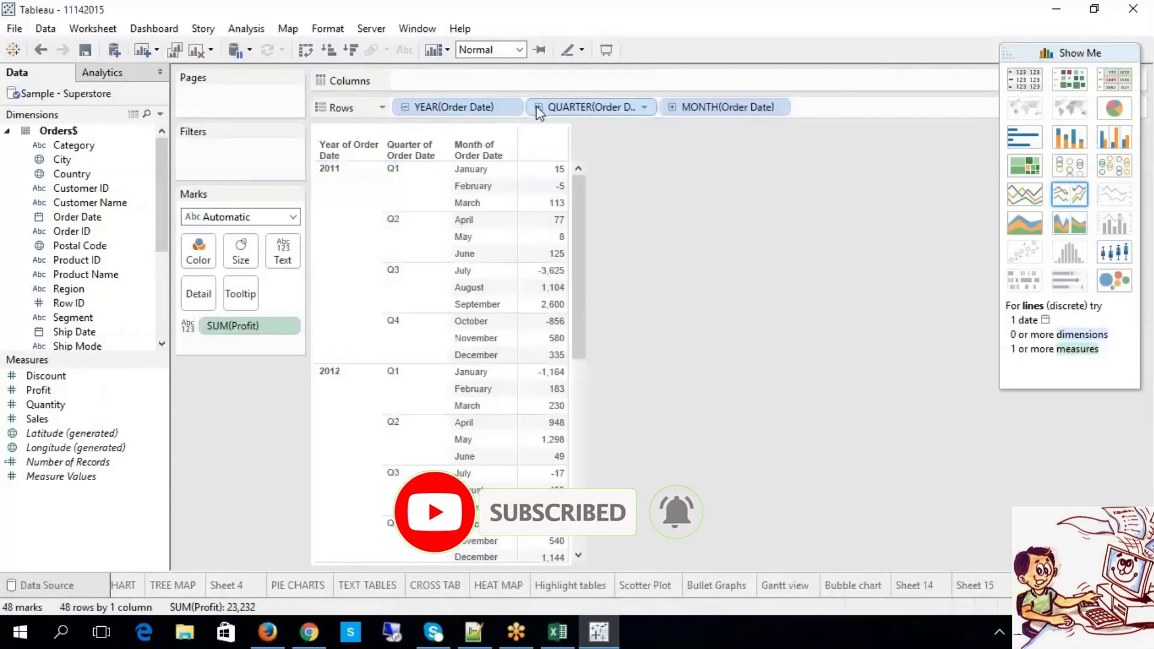
left_click(537, 107)
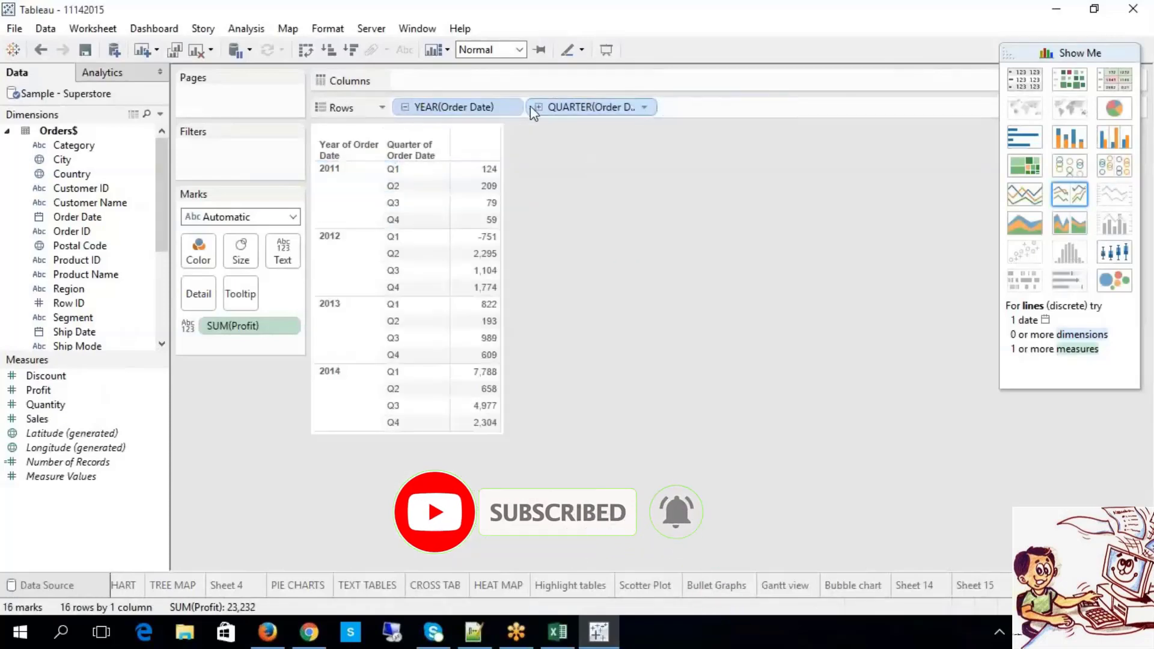
left_click(404, 107)
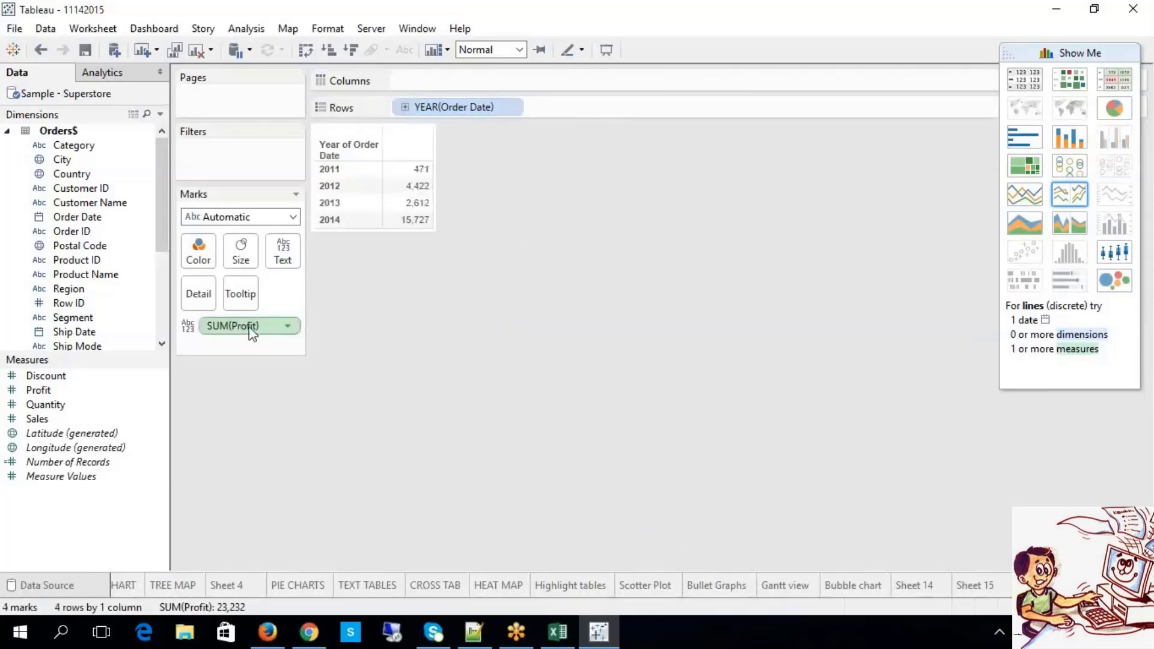
Read the profit for each order year in the text table.
mouse_move(411, 178)
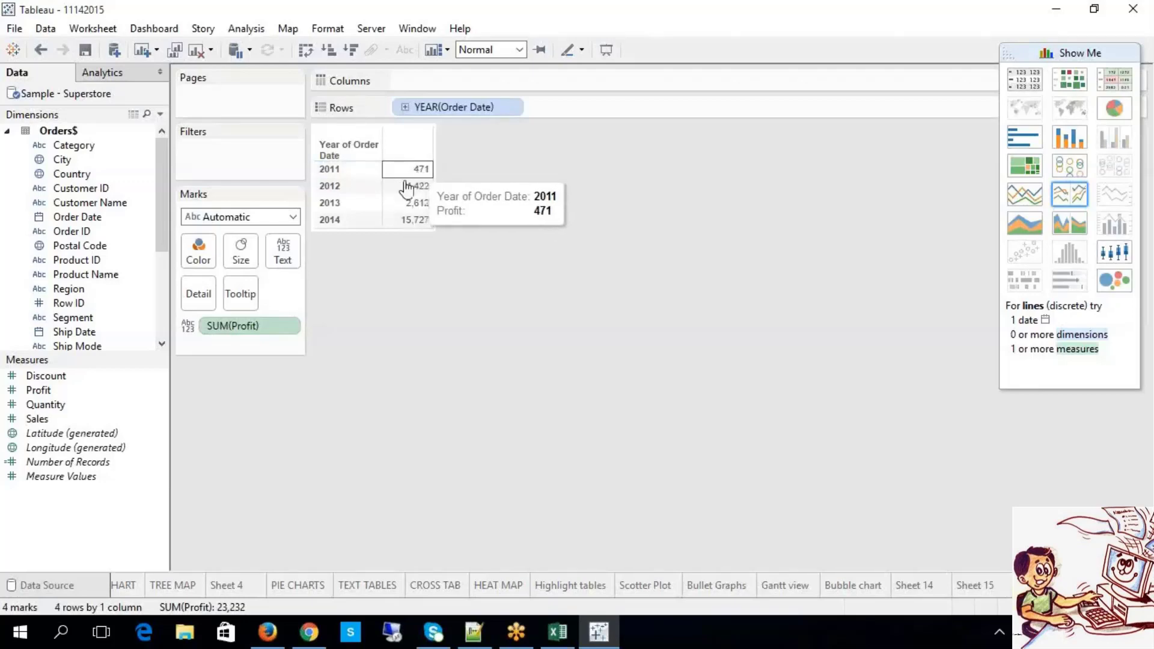
mouse_move(393, 197)
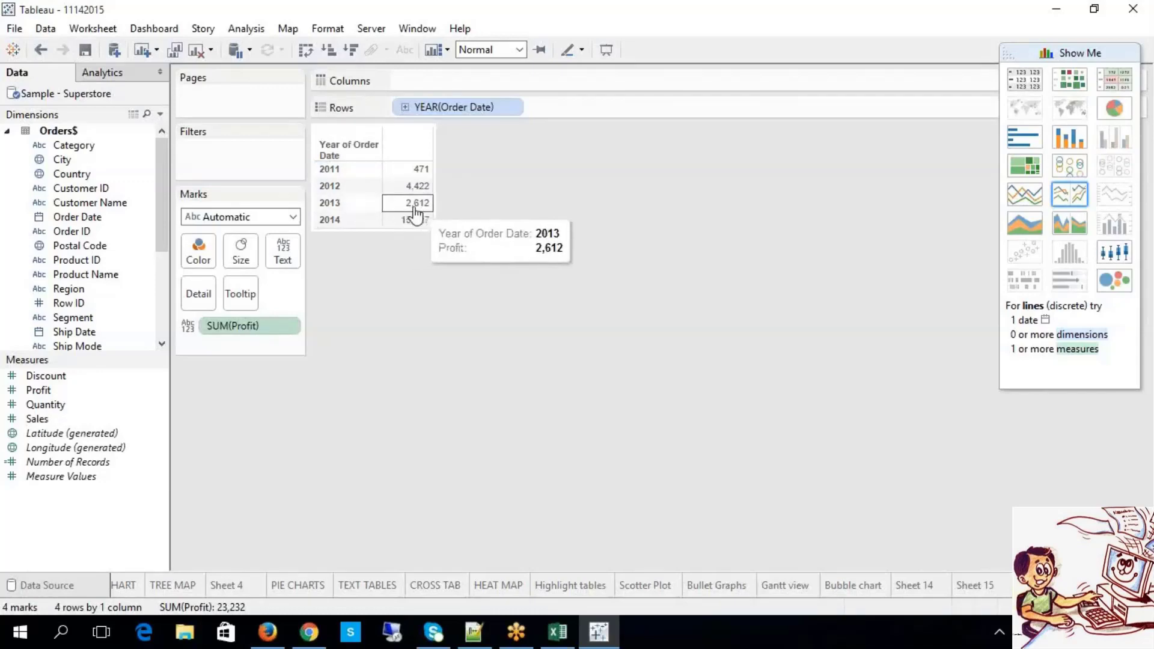
mouse_move(423, 231)
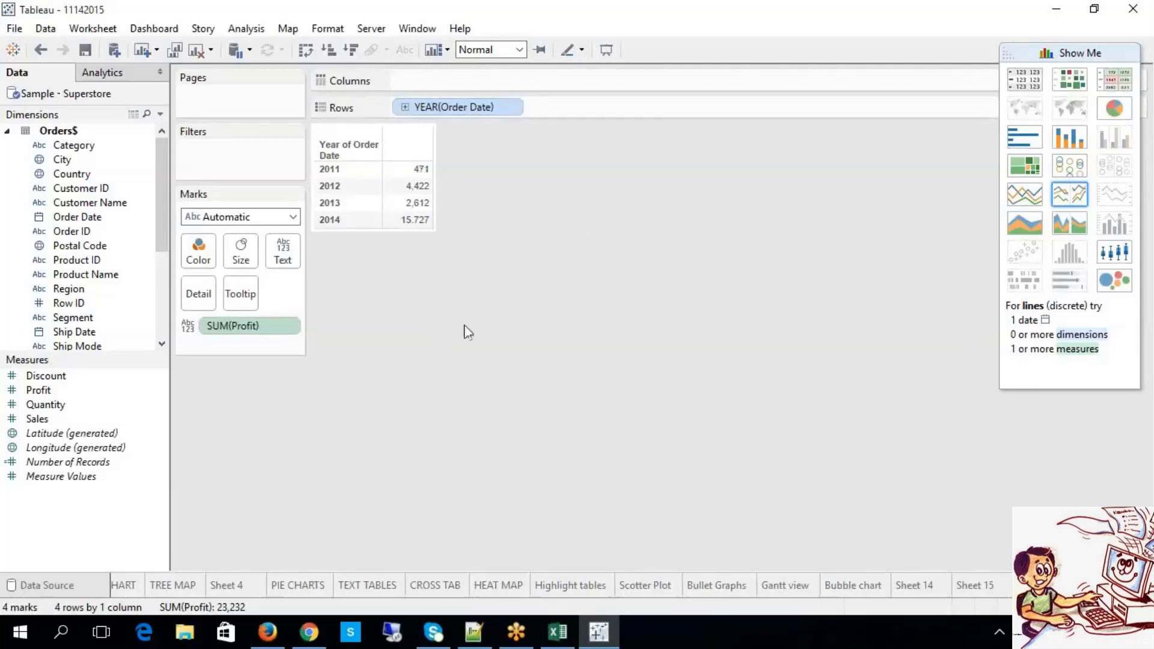
Glance at the Qtr level in the Excel notes and drill Order Date down from year to quarter in Tableau.
left_click(553, 635)
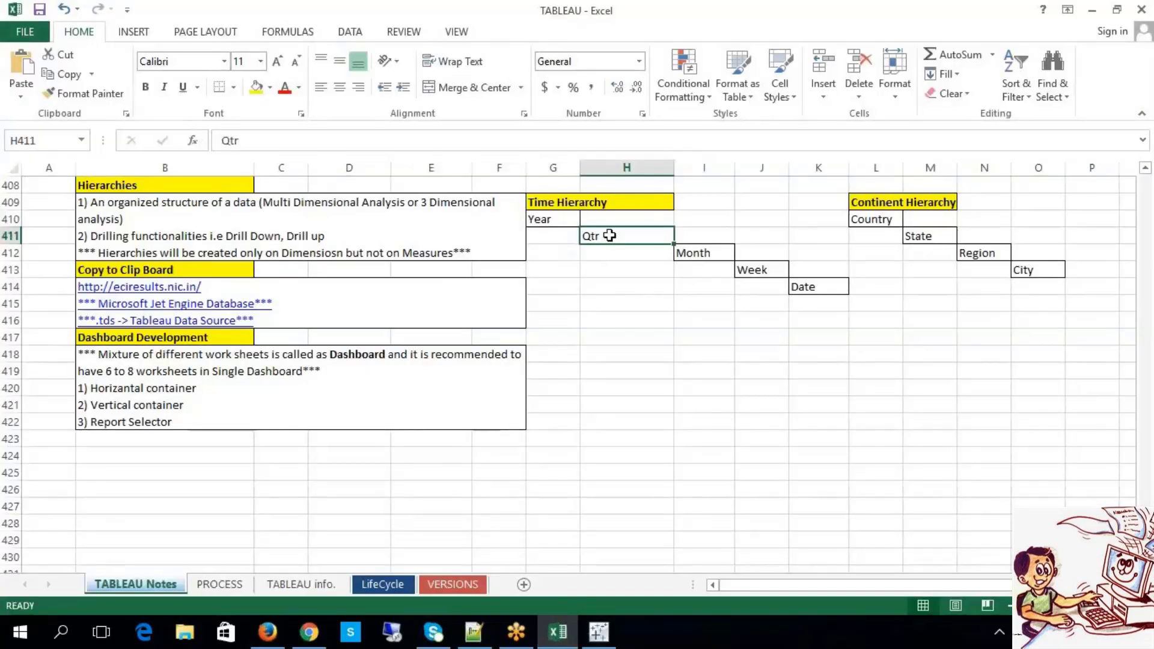
left_click(558, 632)
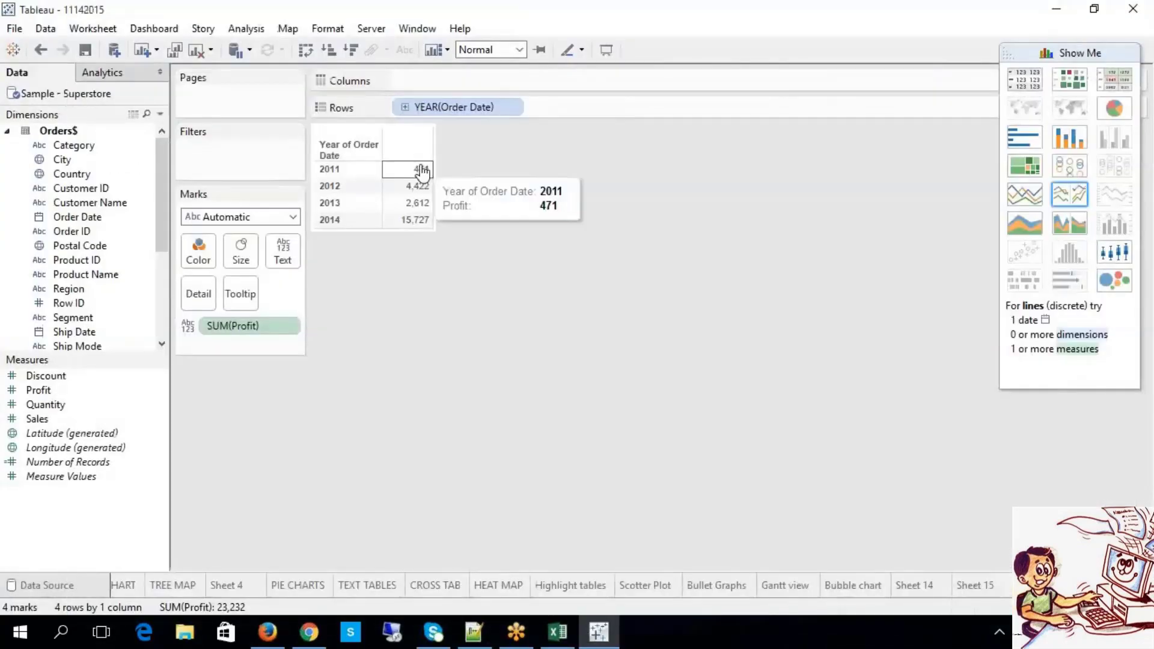
left_click(404, 107)
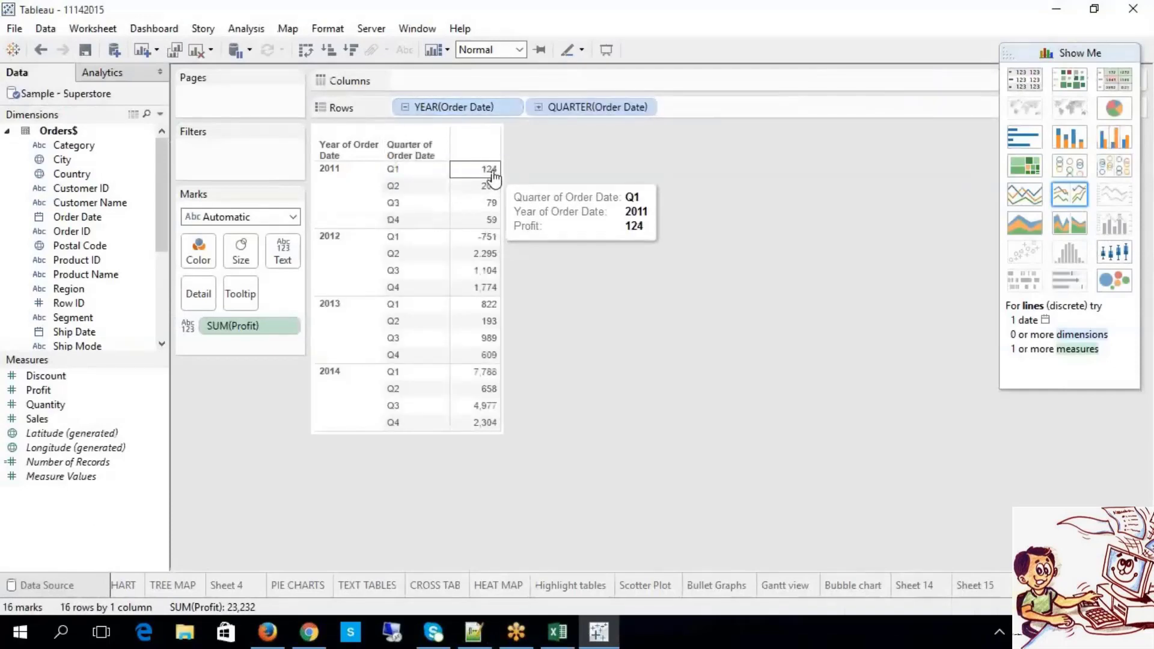
Compare the 2011 quarterly profits with the yearly profit by collapsing Order Date to year and drilling back down to quarter.
mouse_move(496, 193)
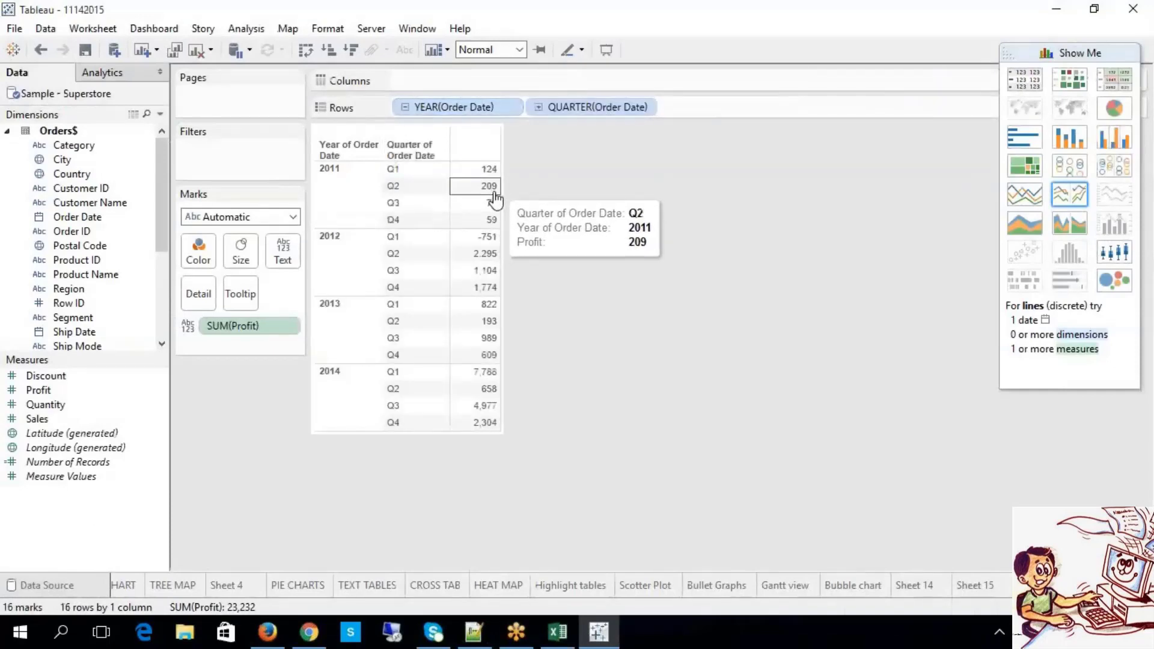
mouse_move(496, 227)
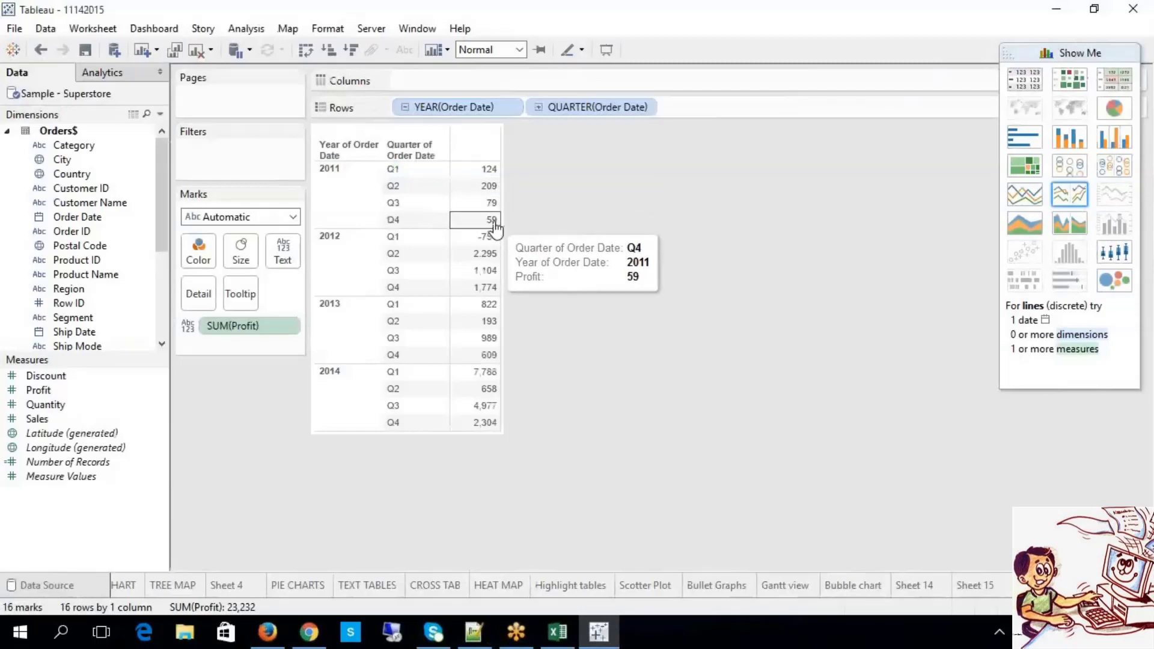
left_click(405, 108)
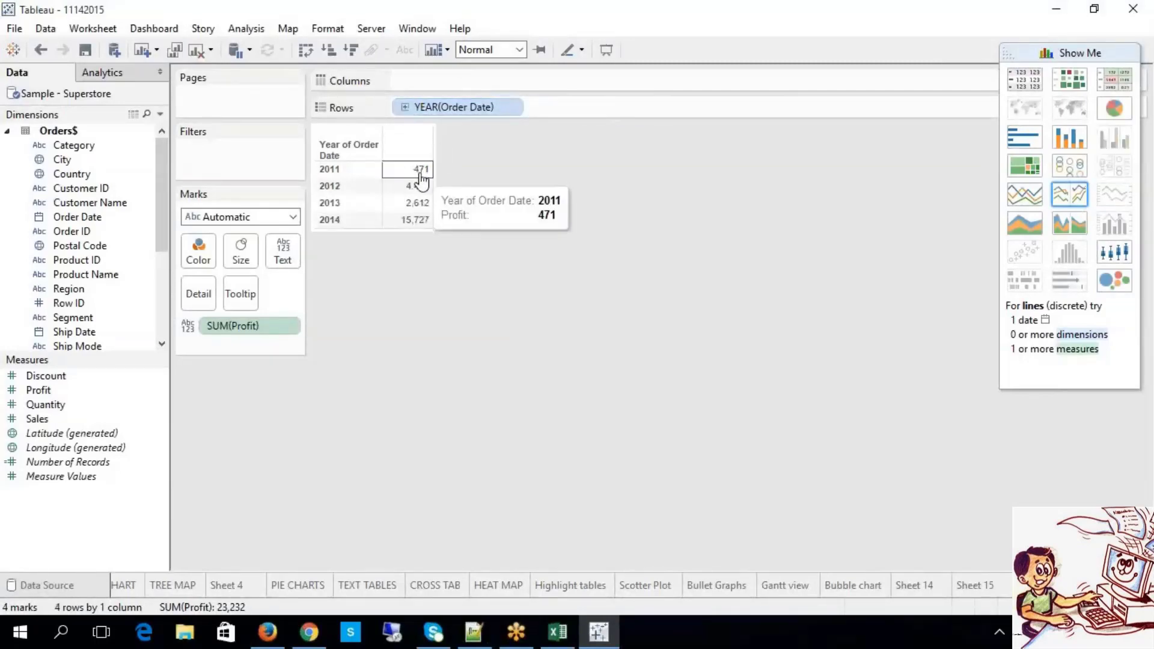
left_click(406, 108)
Check the 2012 quarterly profits, collapse Order Date to year, and inspect the 2012 yearly profit.
mouse_move(487, 247)
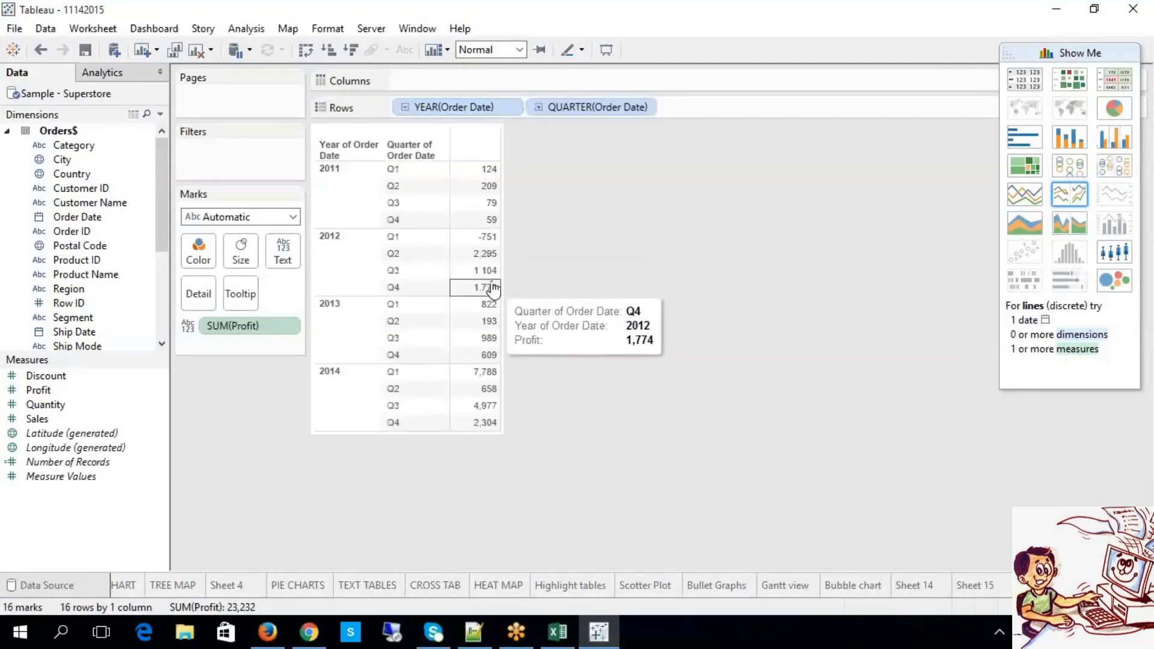
mouse_move(489, 281)
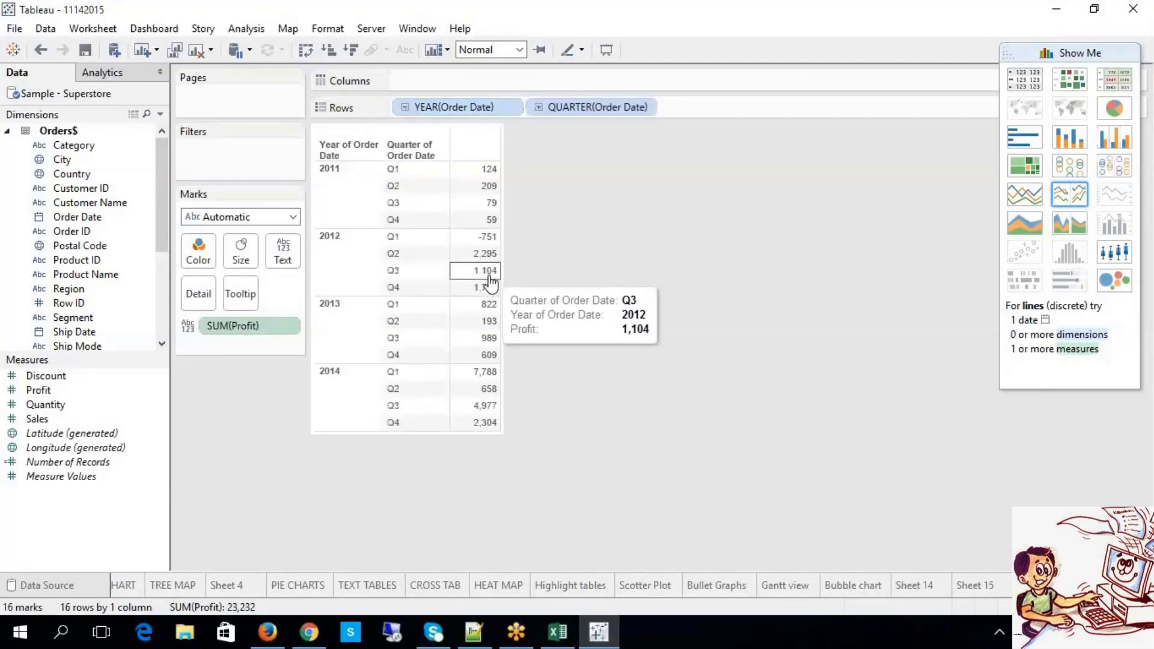
left_click(404, 109)
left_click(428, 187)
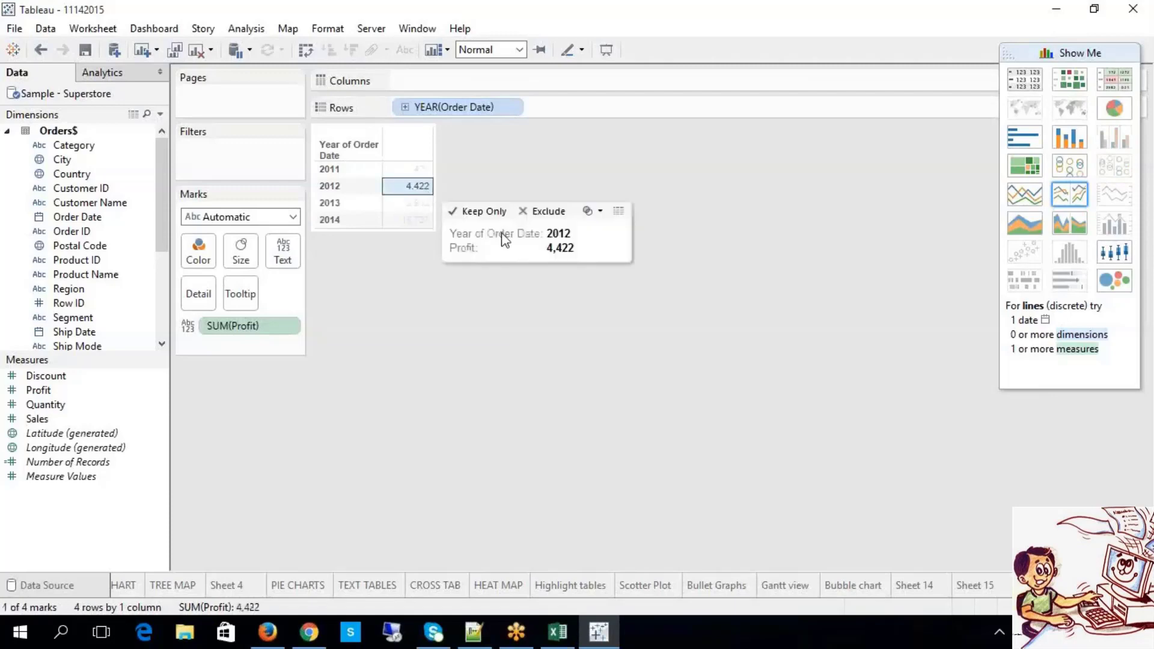
left_click(488, 450)
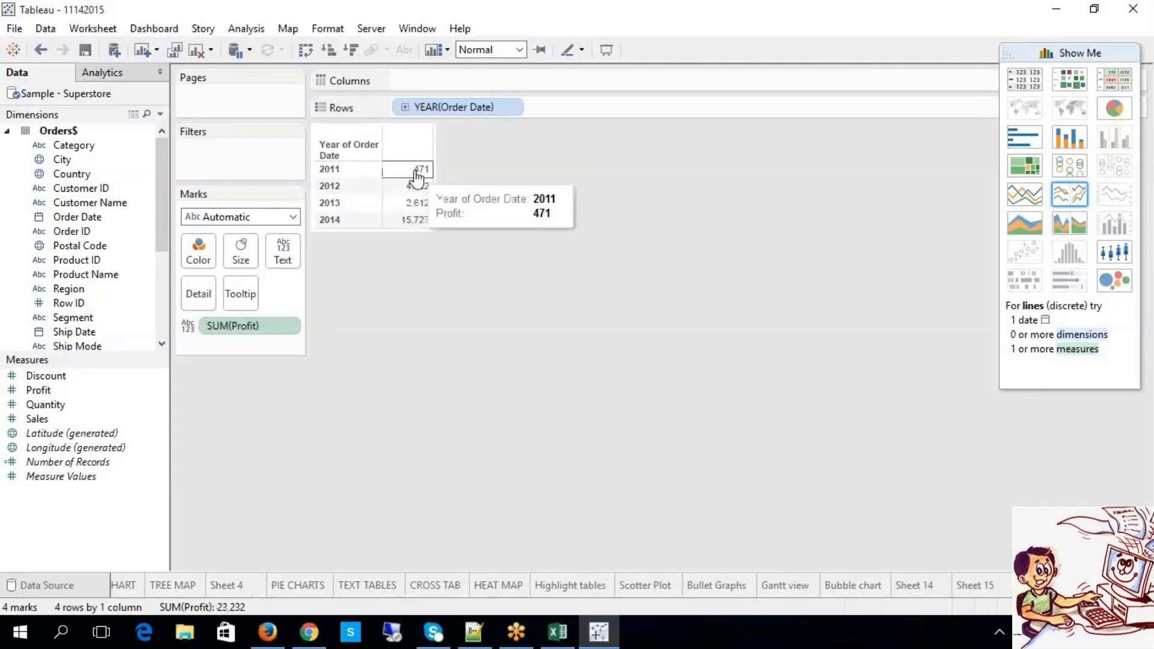
Drill Order Date down from year through quarter to month, comparing the 2011 Q1 profit with its monthly profits.
left_click(405, 107)
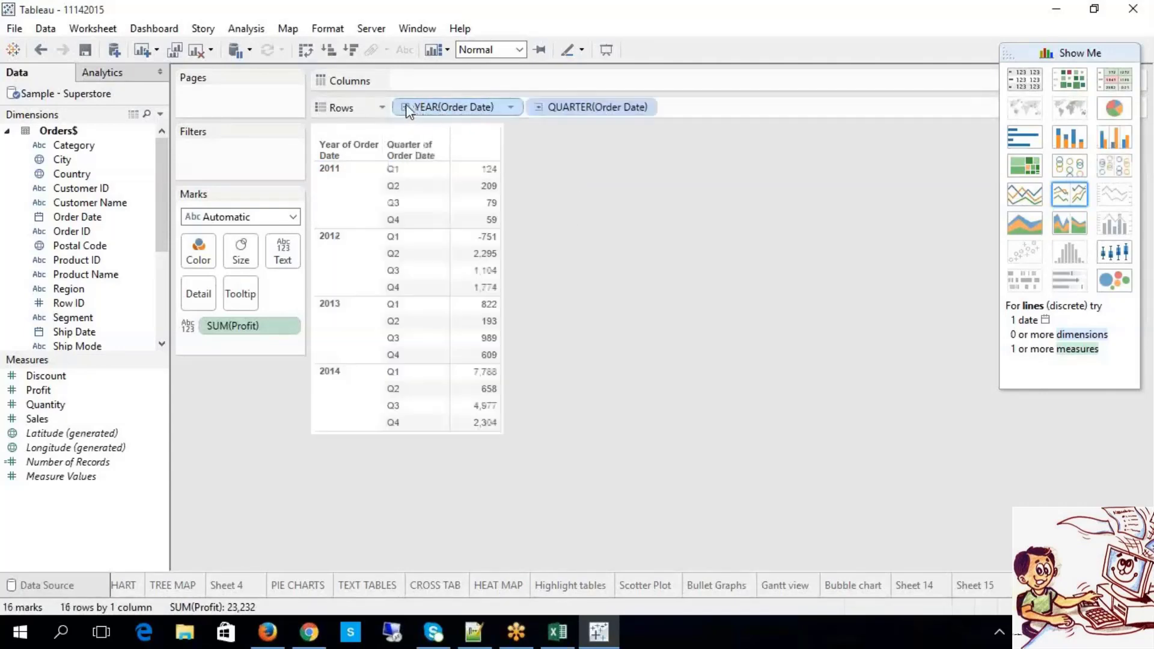
left_click(537, 107)
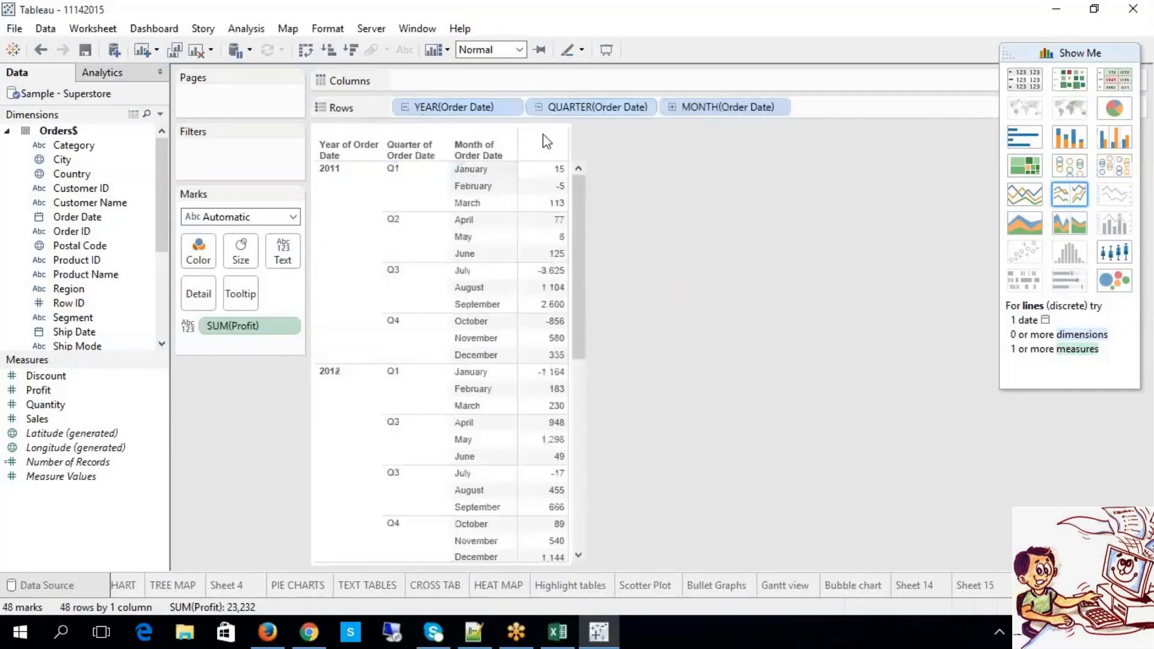
left_click(538, 107)
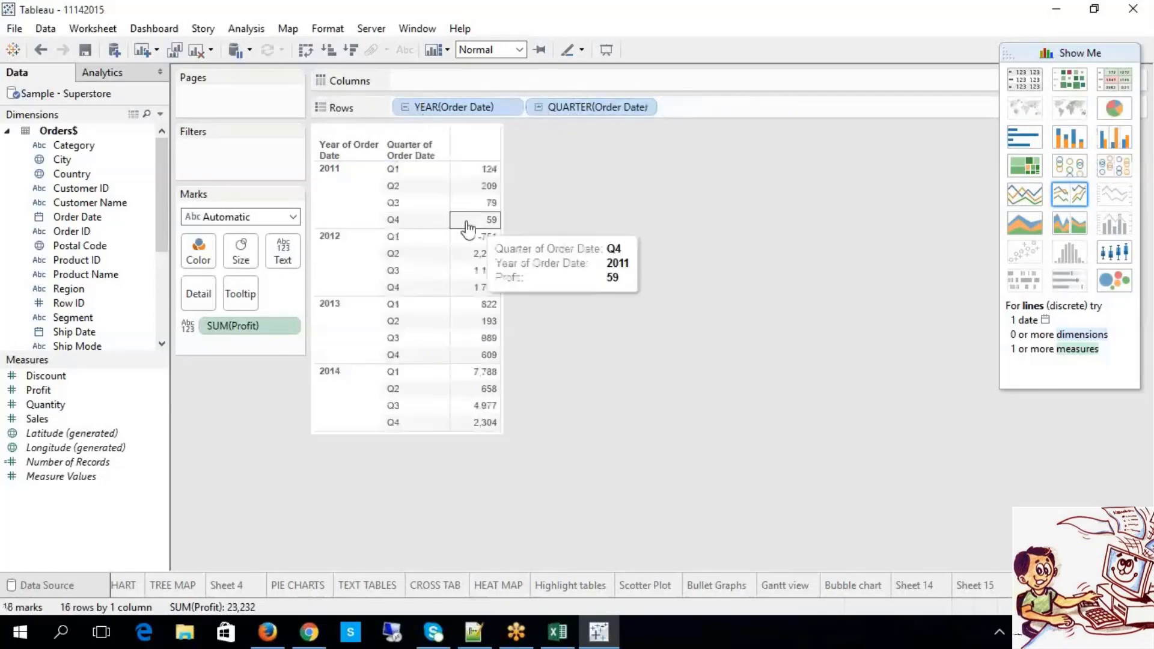
mouse_move(476, 180)
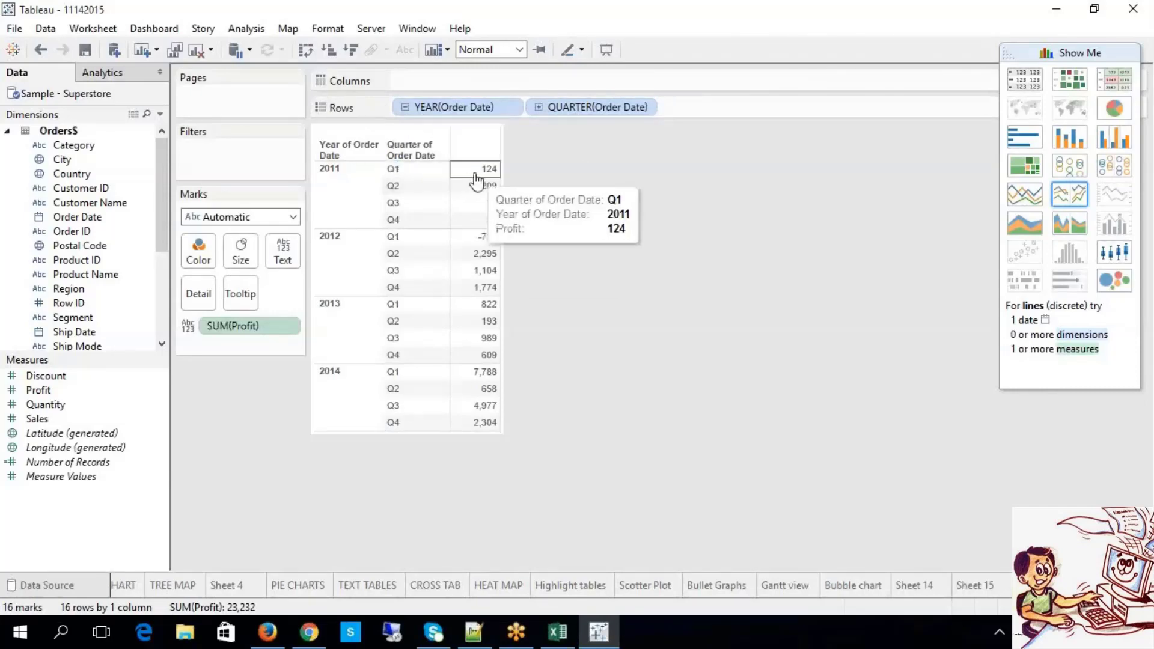
left_click(538, 107)
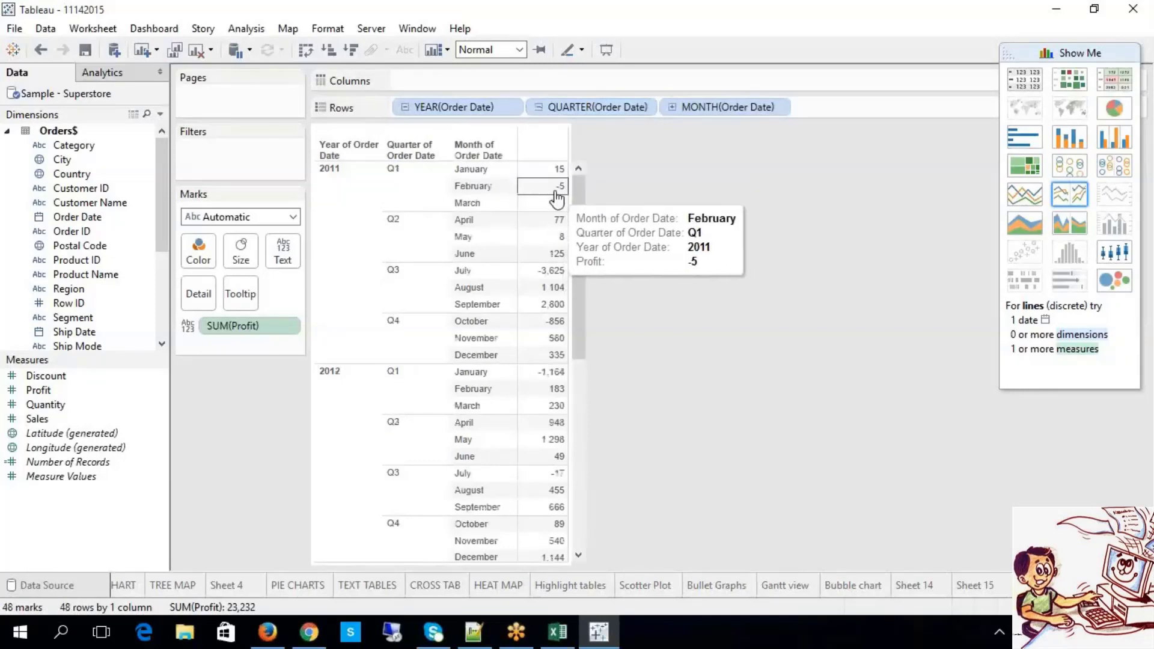
left_click(537, 107)
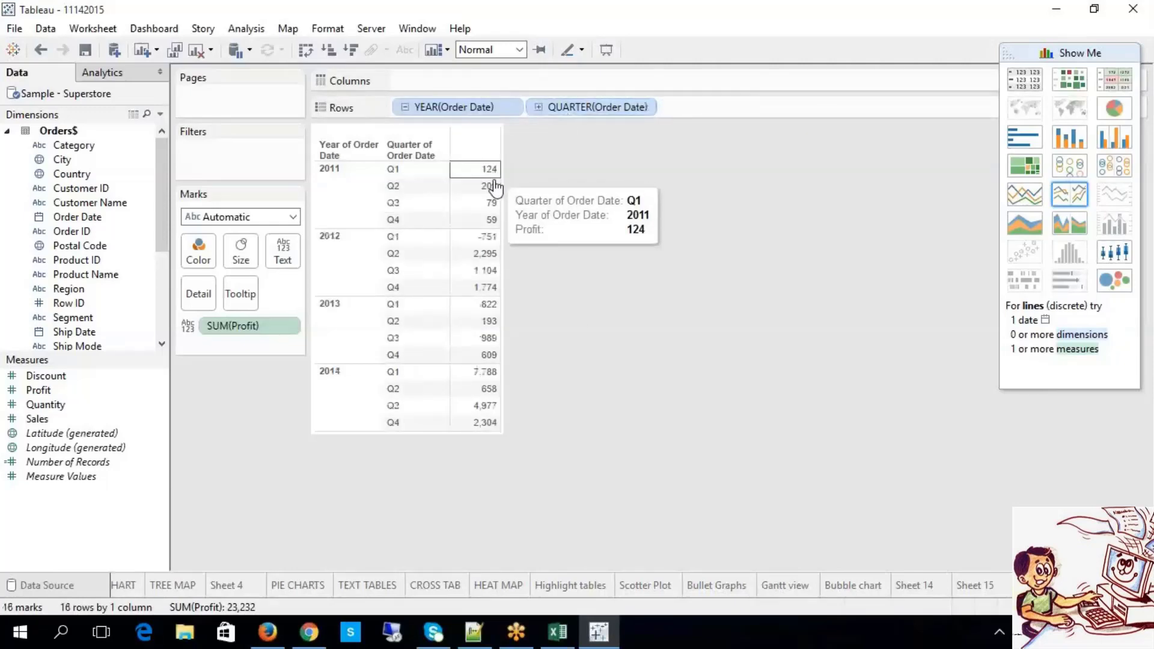
left_click(538, 107)
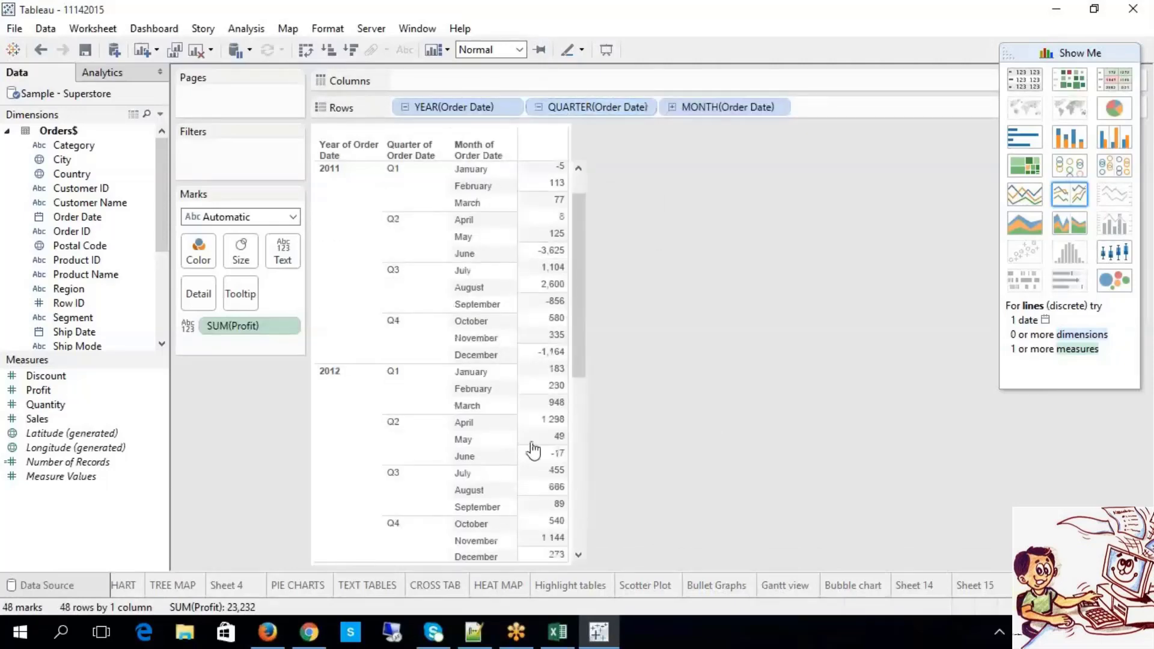
scroll(533, 451, "down", 10)
scroll(519, 425, "up", 10)
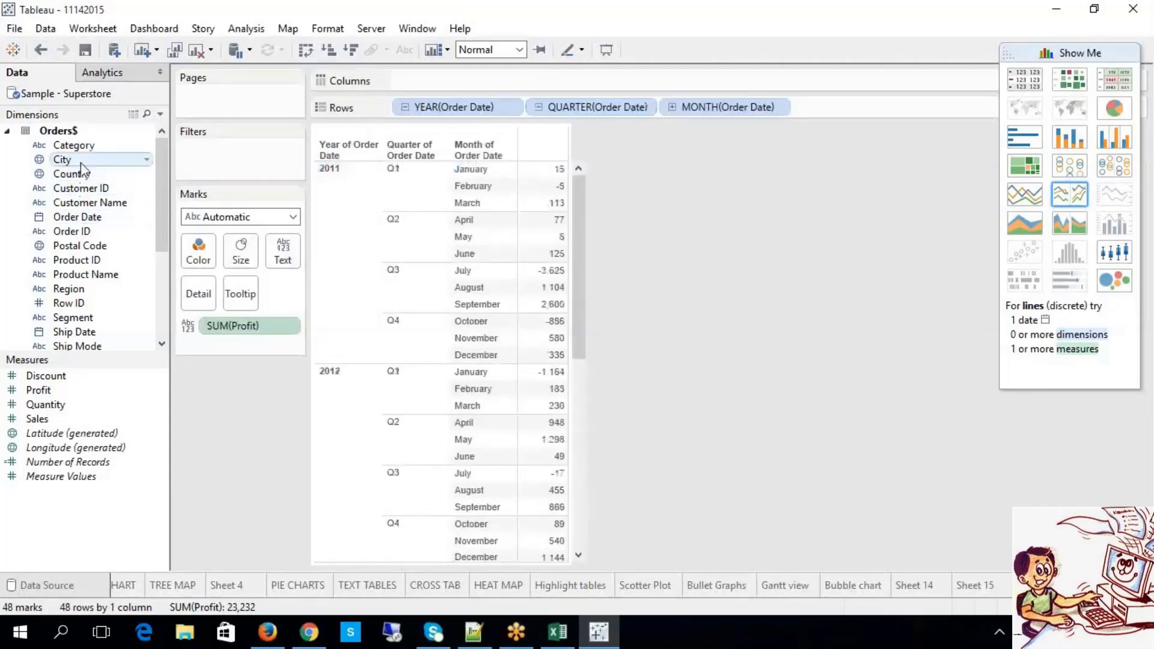
Add Category to the view, place it before YEAR(Order Date) on Rows, and review the monthly profits per category.
left_click_drag(74, 145, 431, 85)
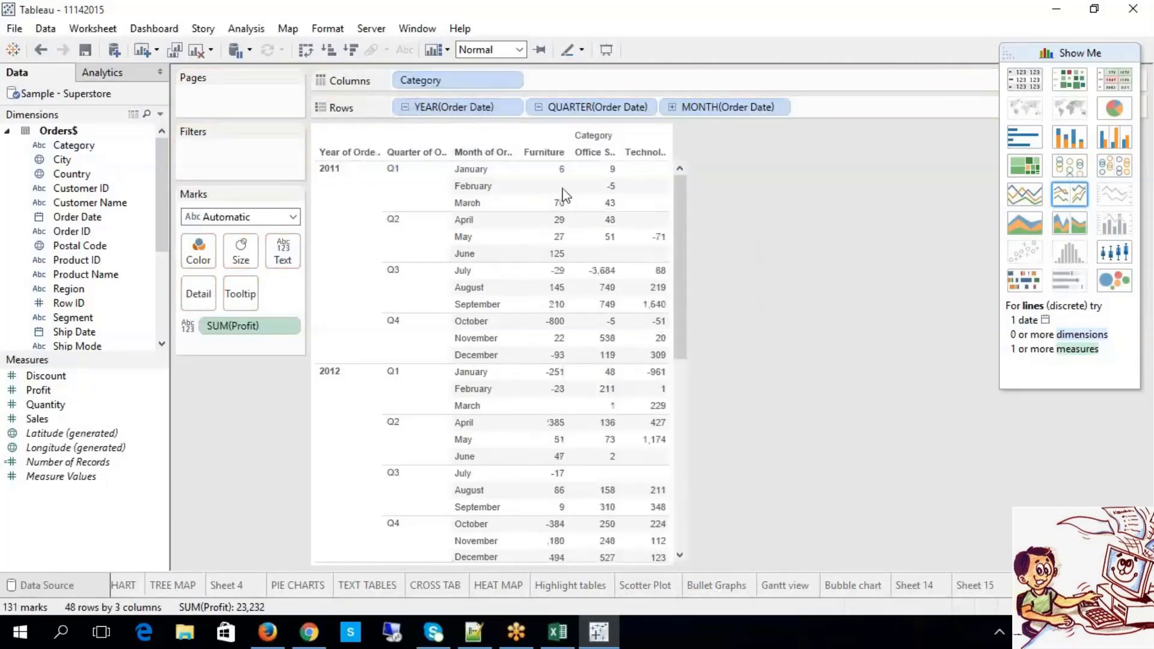
mouse_move(471, 80)
left_mouse_down()
mouse_move(820, 128)
mouse_move(823, 117)
mouse_move(355, 114)
mouse_move(396, 114)
left_mouse_up()
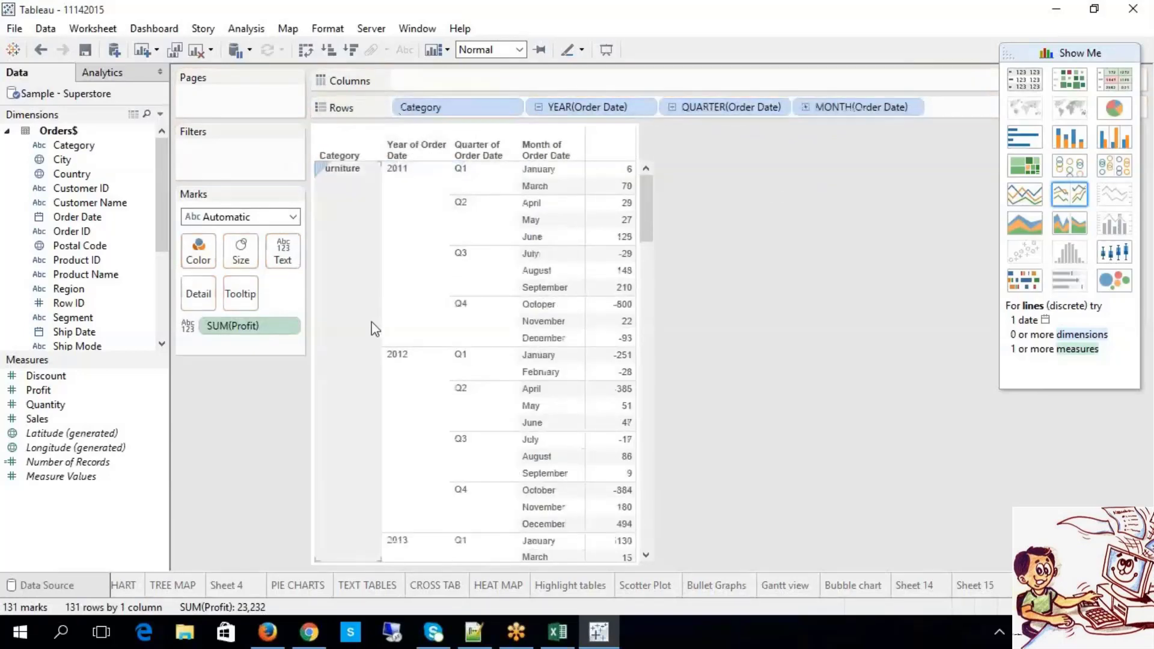
scroll(374, 360, "down", 2)
scroll(374, 358, "down", 20)
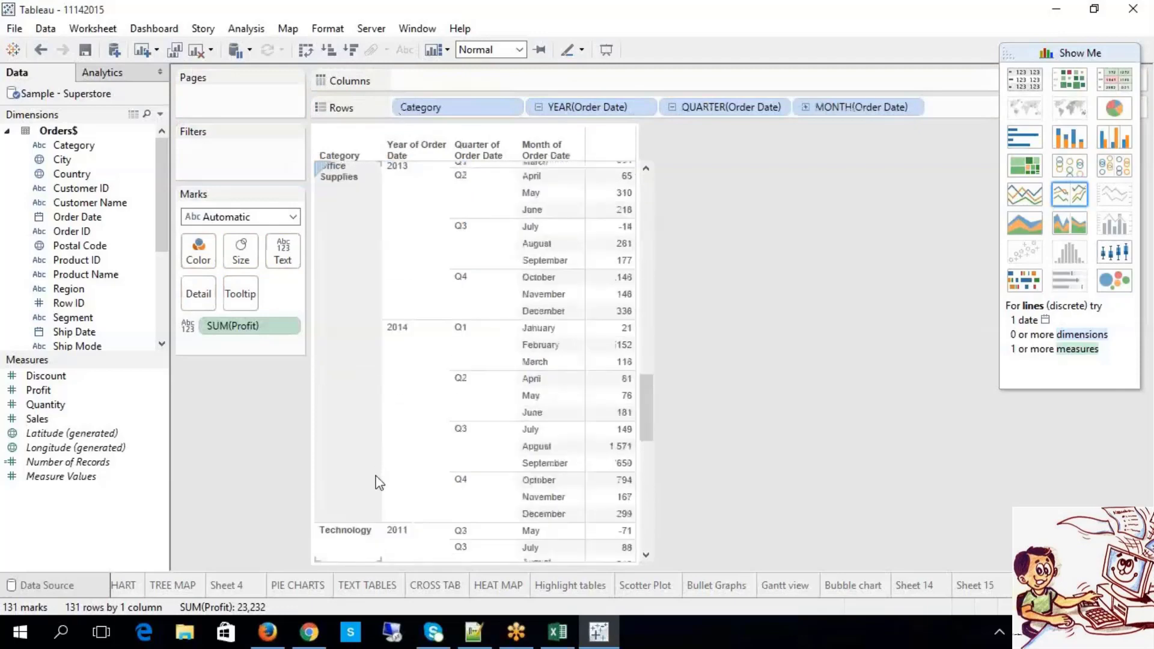
scroll(380, 513, "up", 12)
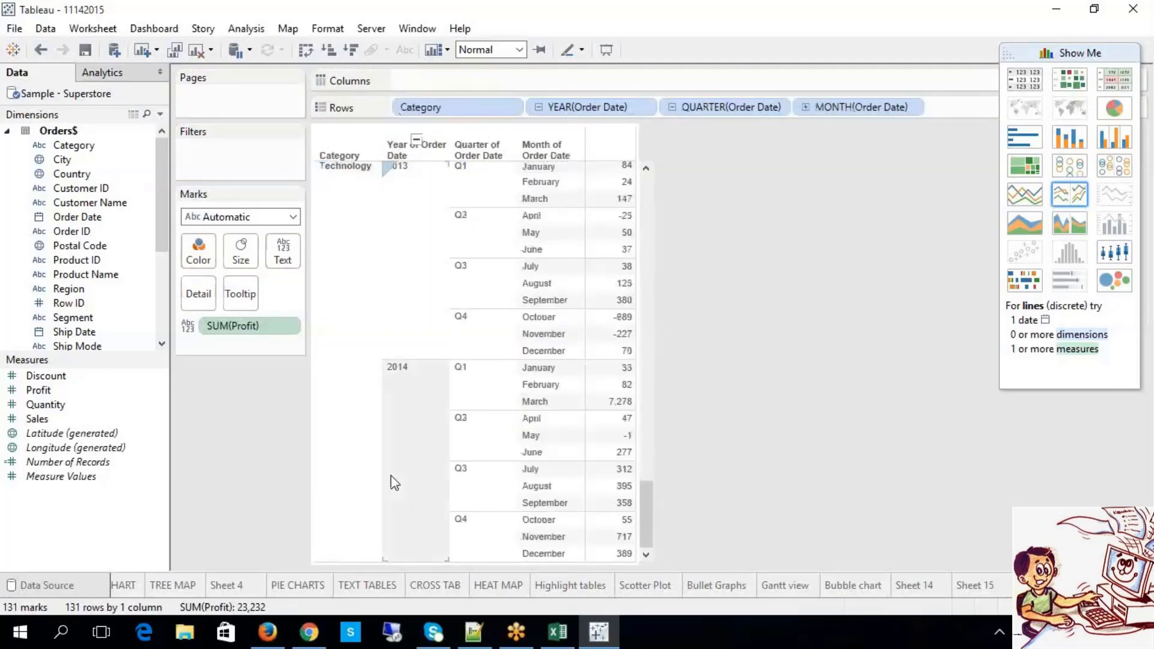
scroll(379, 432, "up", 20)
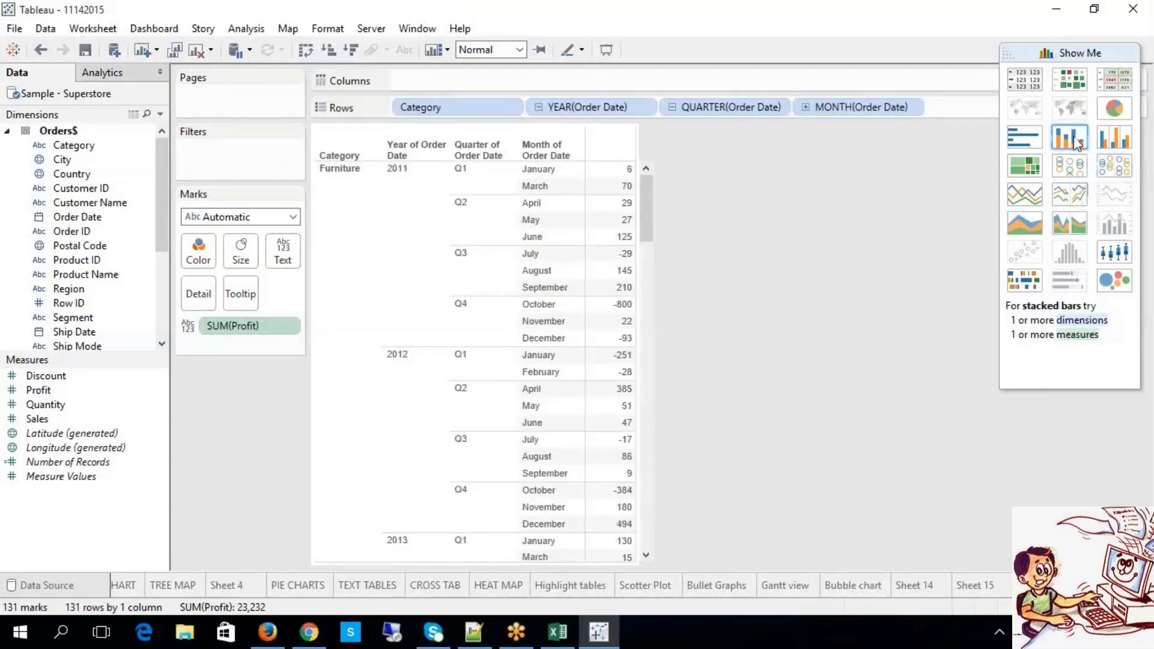
Preview the category profits as stacked bars, a treemap and side-by-side circles.
left_click(1113, 137)
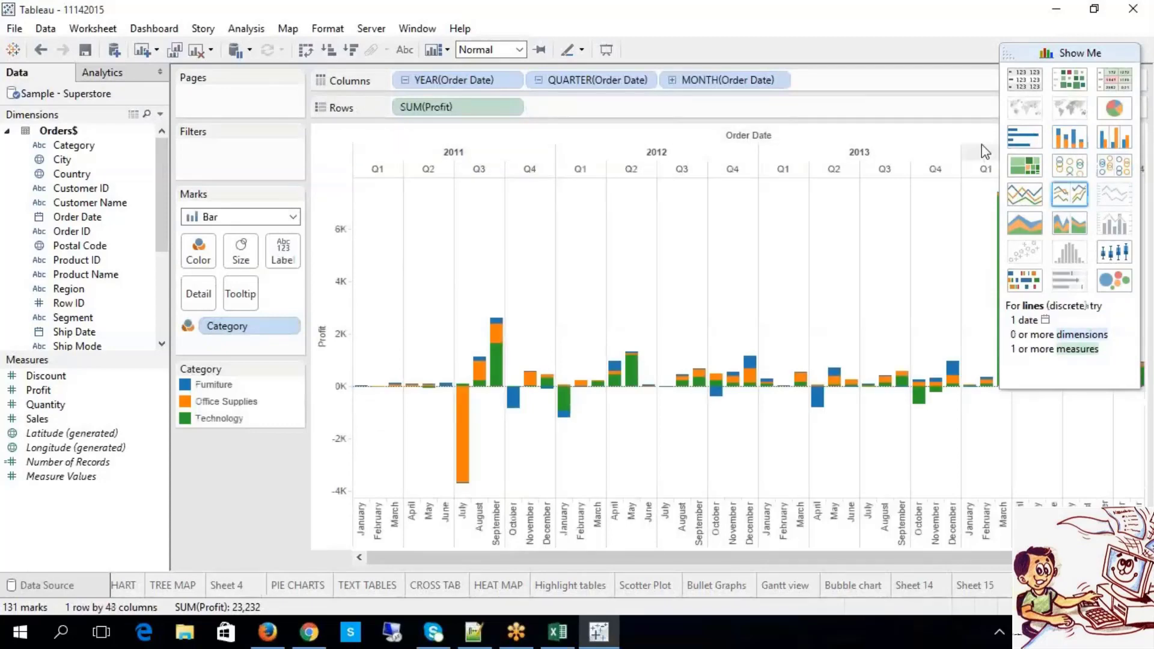
left_click(1032, 158)
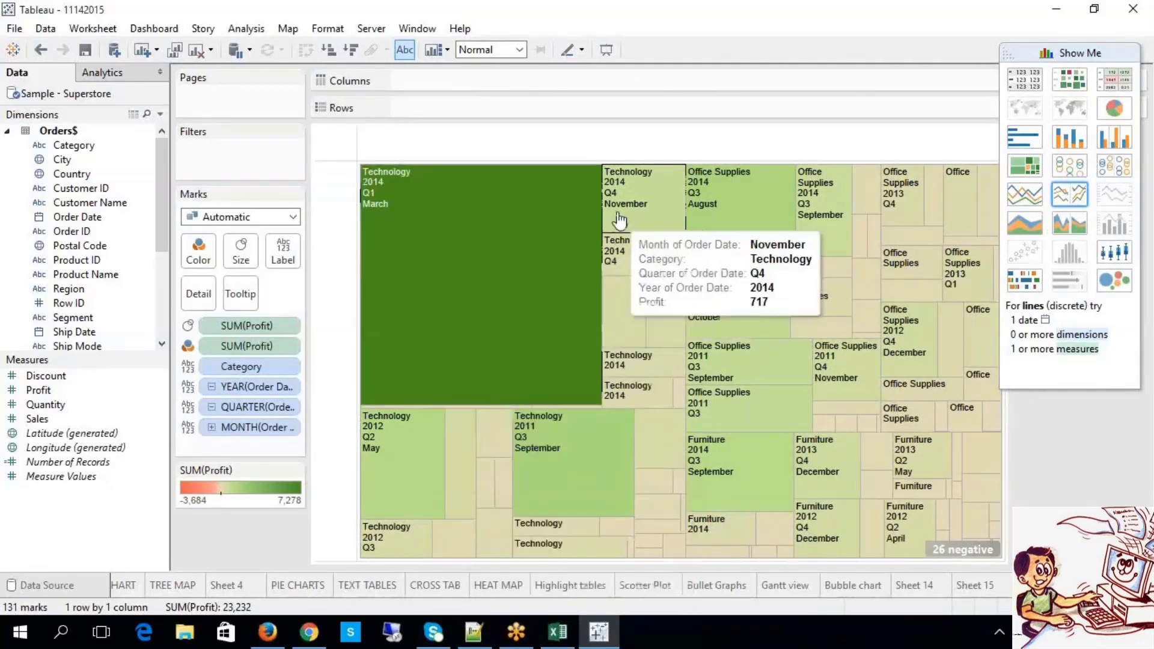
left_click(1121, 174)
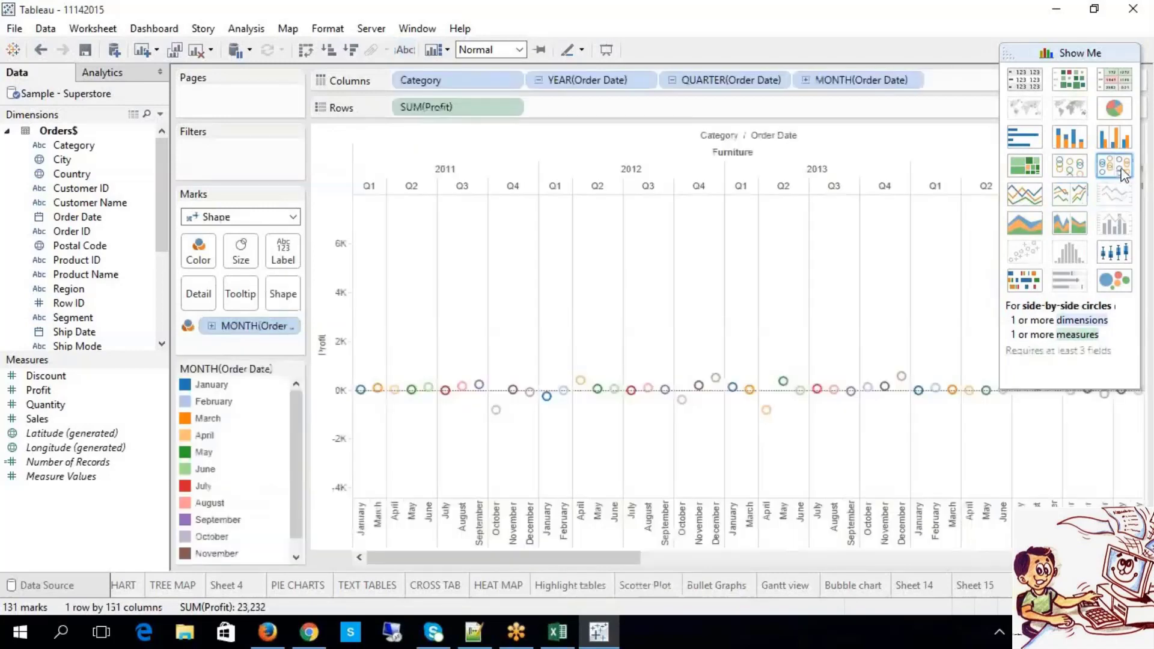
left_click(1116, 109)
Compare the text table and heat map with a highlight table, keep the highlight table, and inspect the 2012 marks.
left_click(1120, 82)
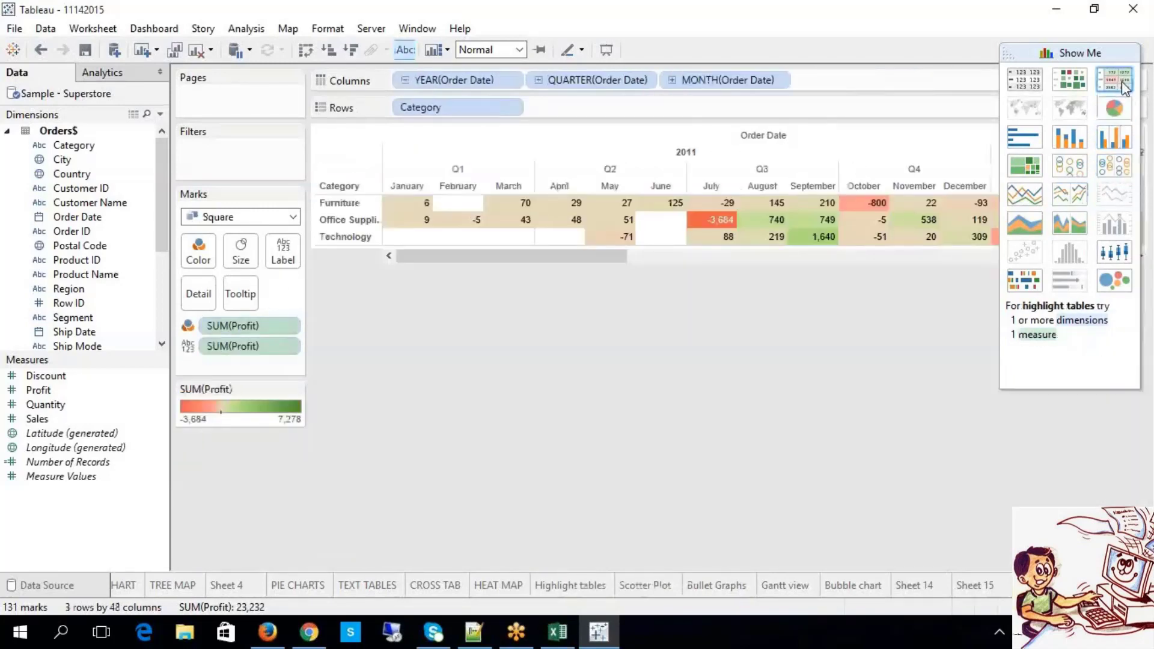
left_click(1026, 90)
left_click(1079, 89)
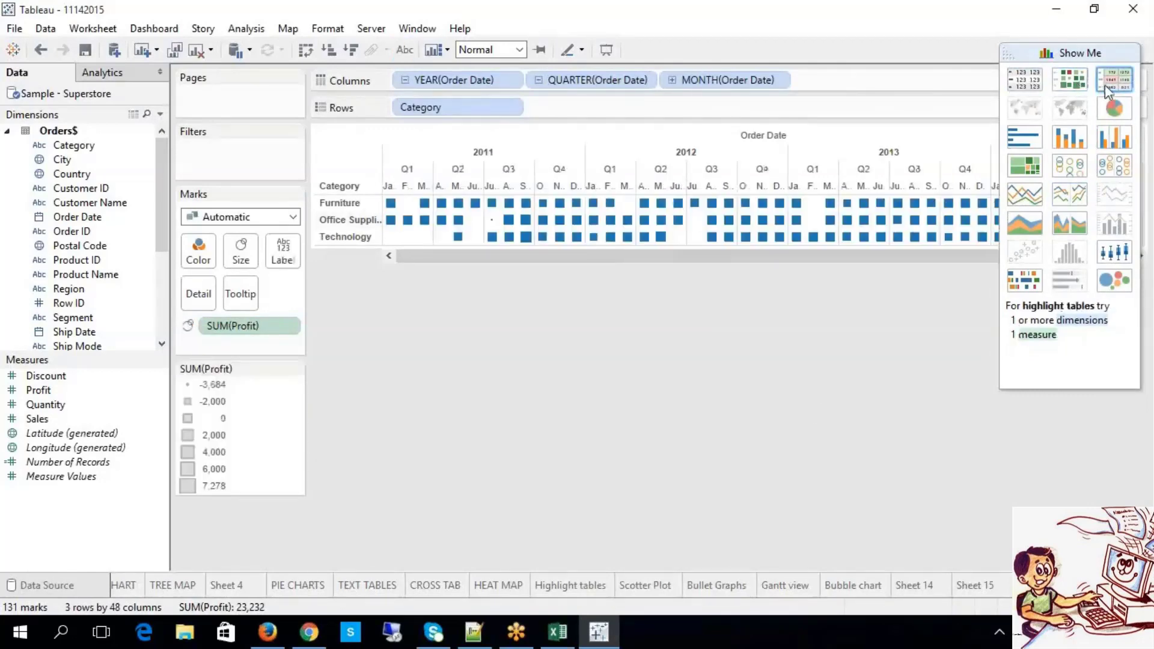
left_click(1104, 85)
left_click(1111, 53)
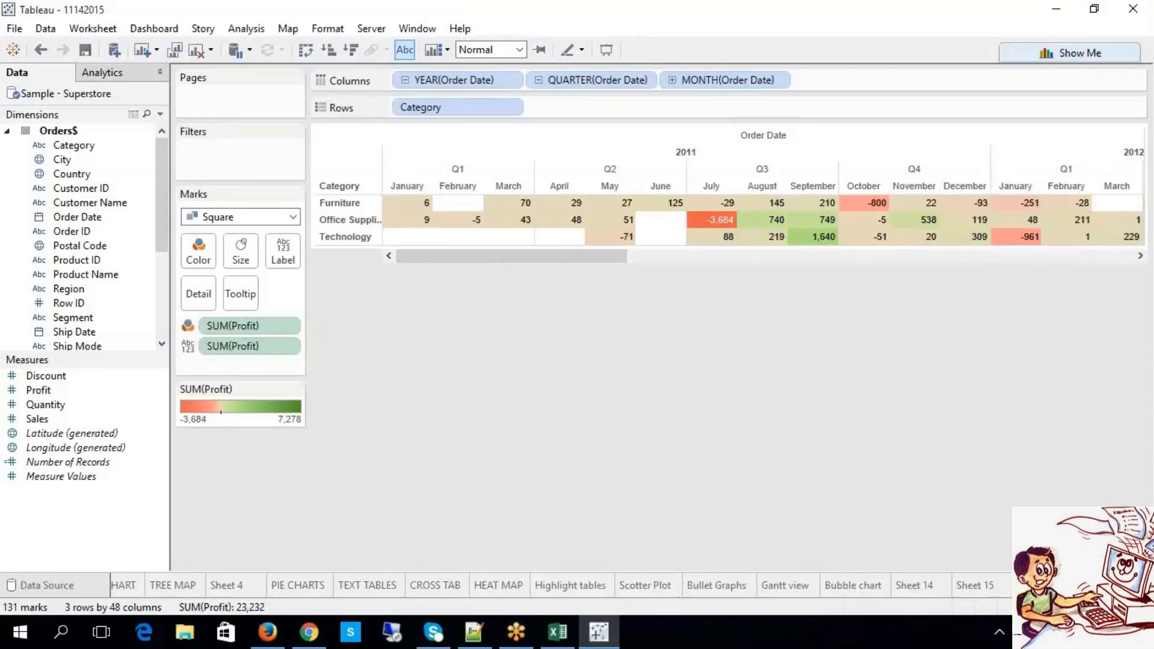
left_click(1133, 151)
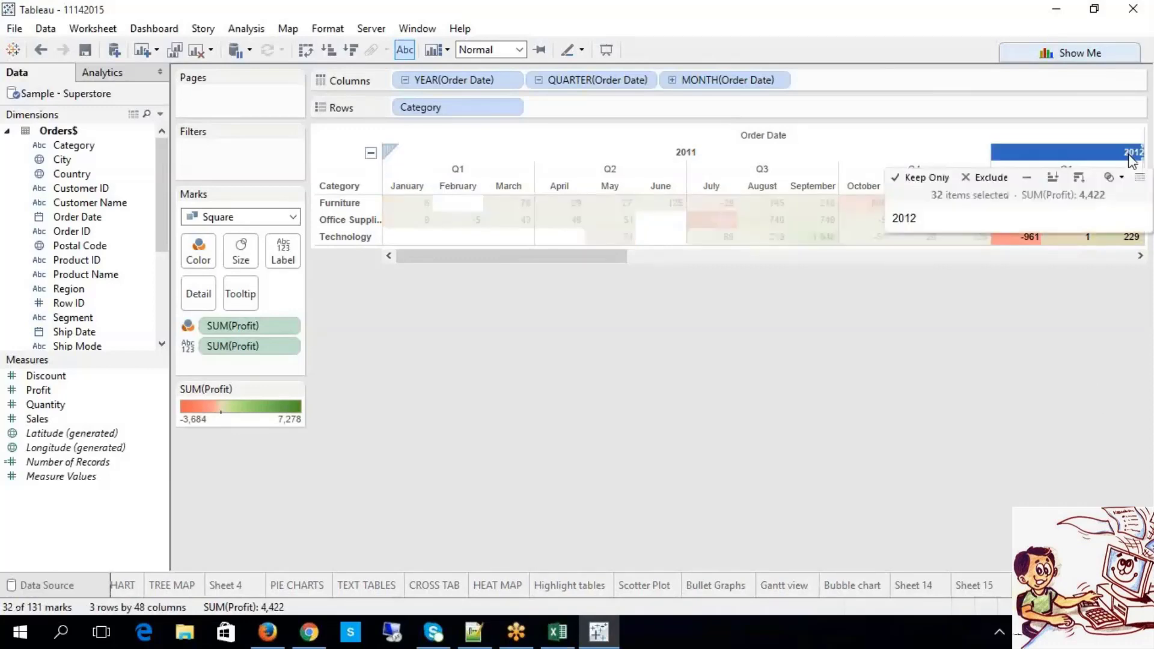
left_click(746, 337)
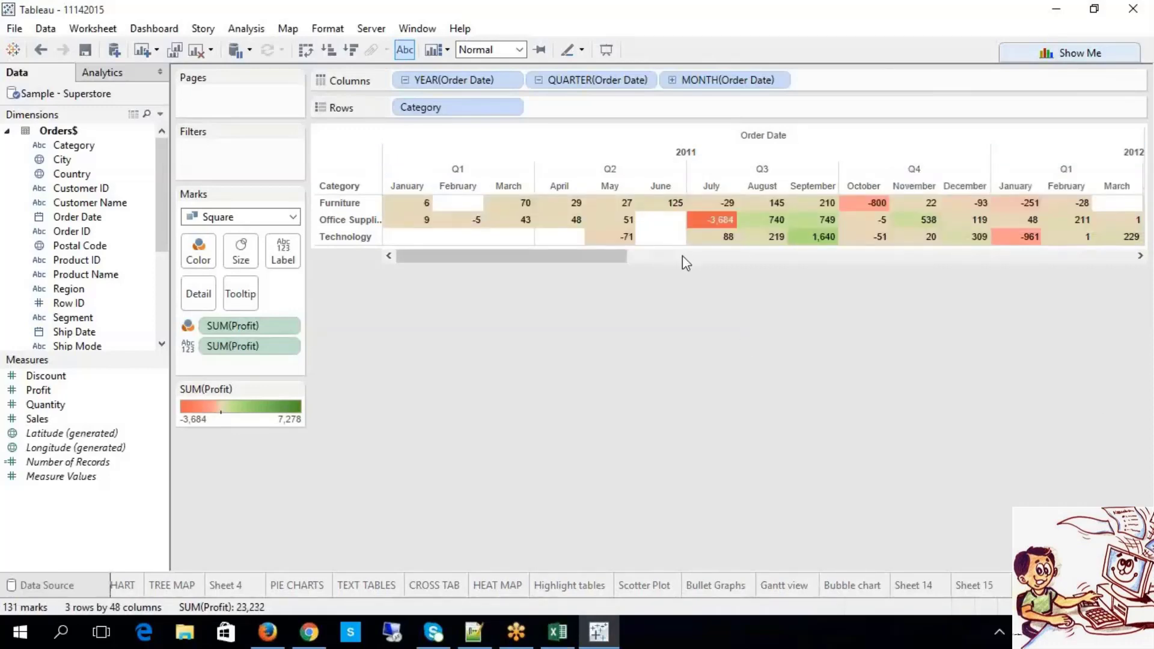
Drill Order Date down from month to day, compare the heat map and highlight table, and display the result as a text table.
left_click(1073, 51)
left_click(1035, 86)
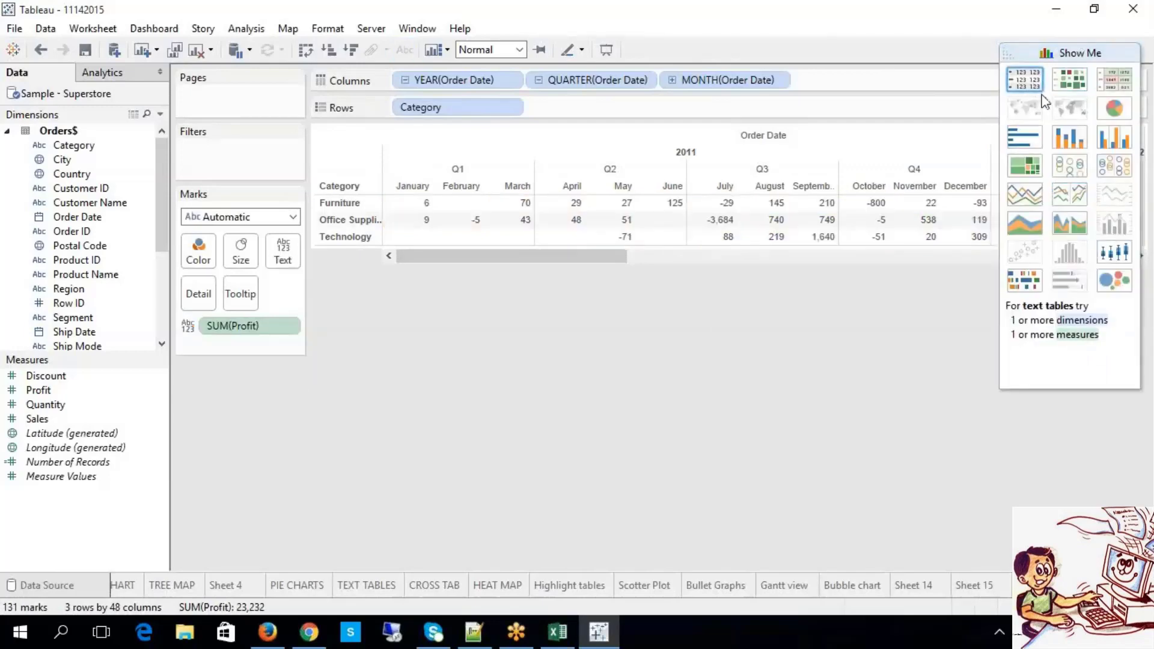
left_click(1070, 79)
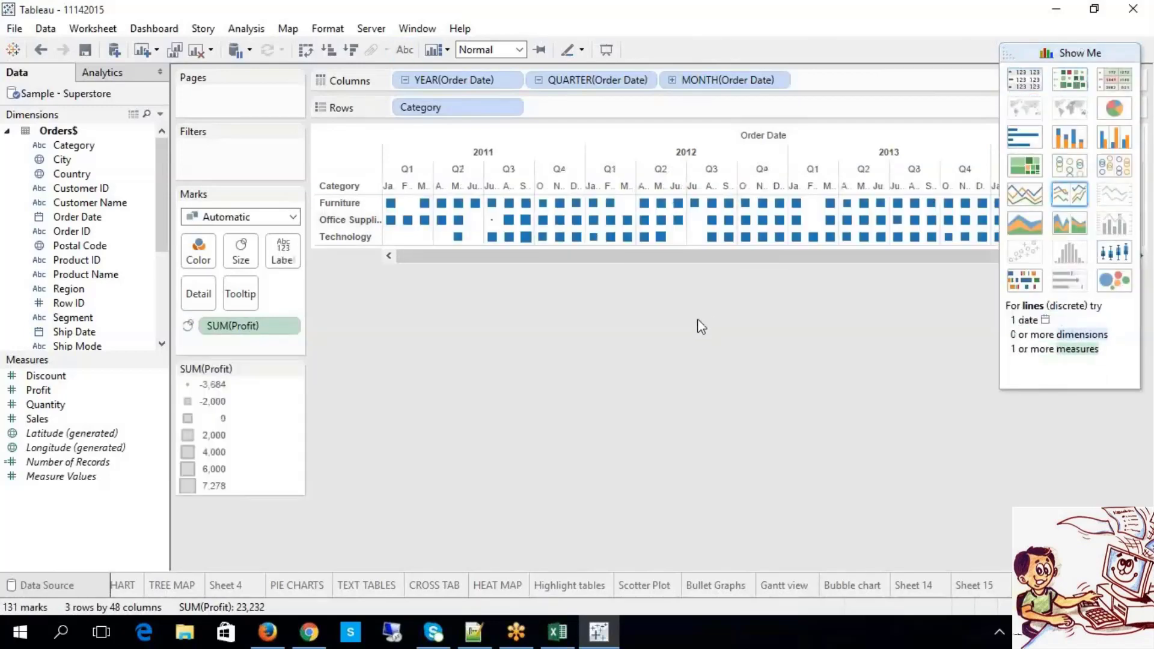
left_click(672, 81)
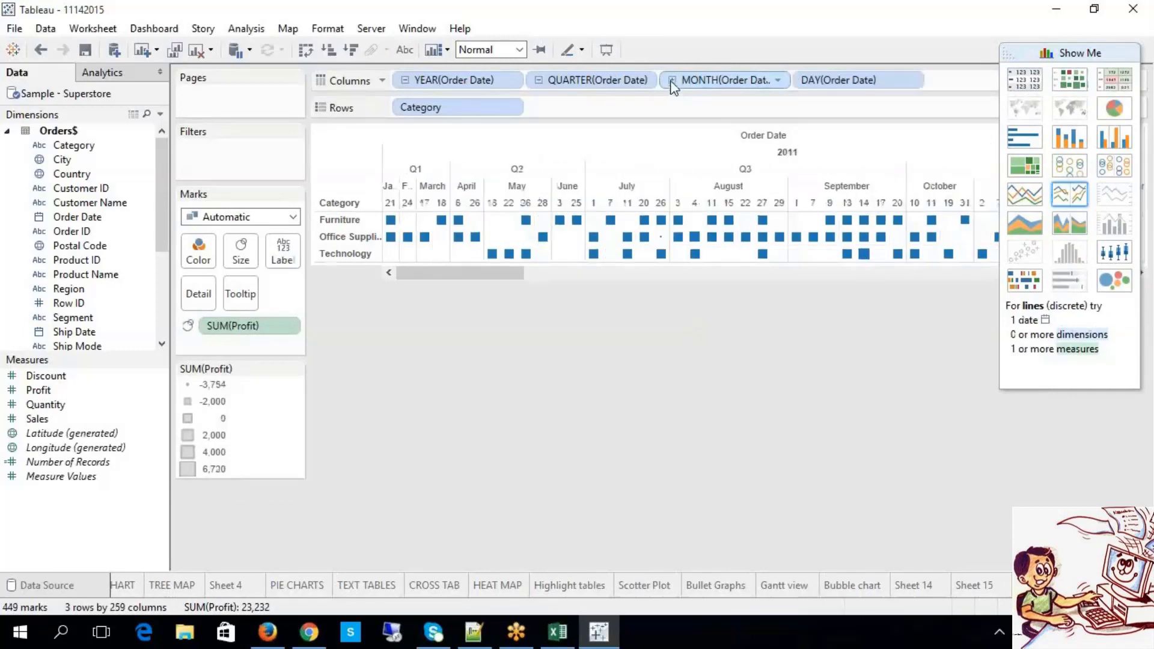
left_click(1124, 79)
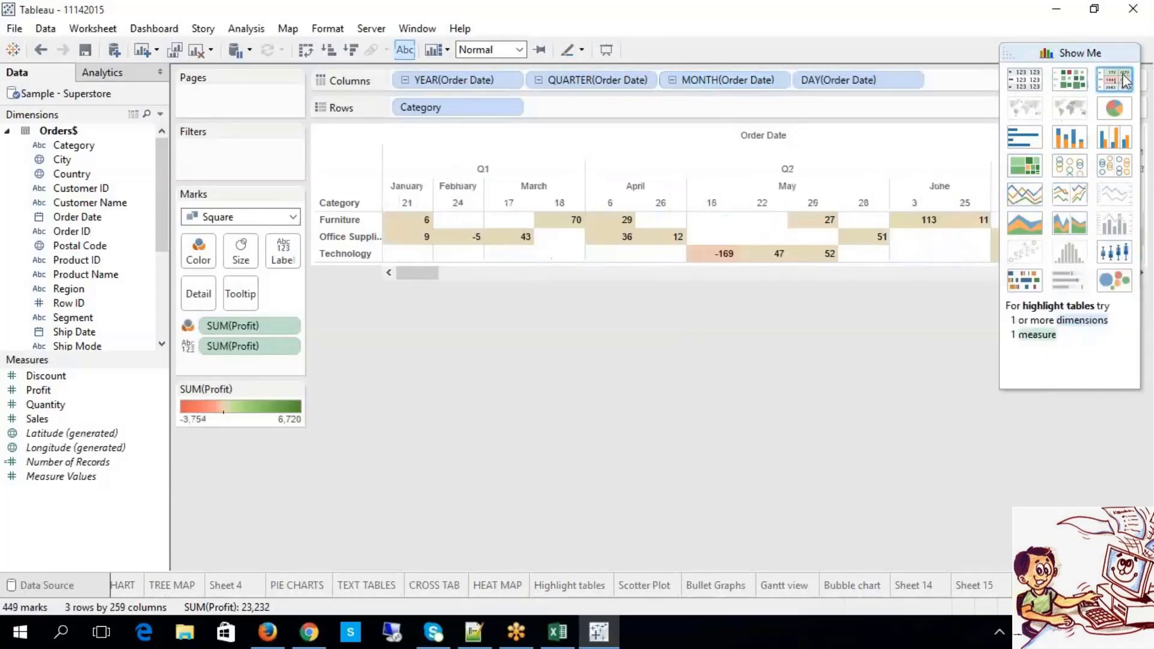
left_click(1027, 83)
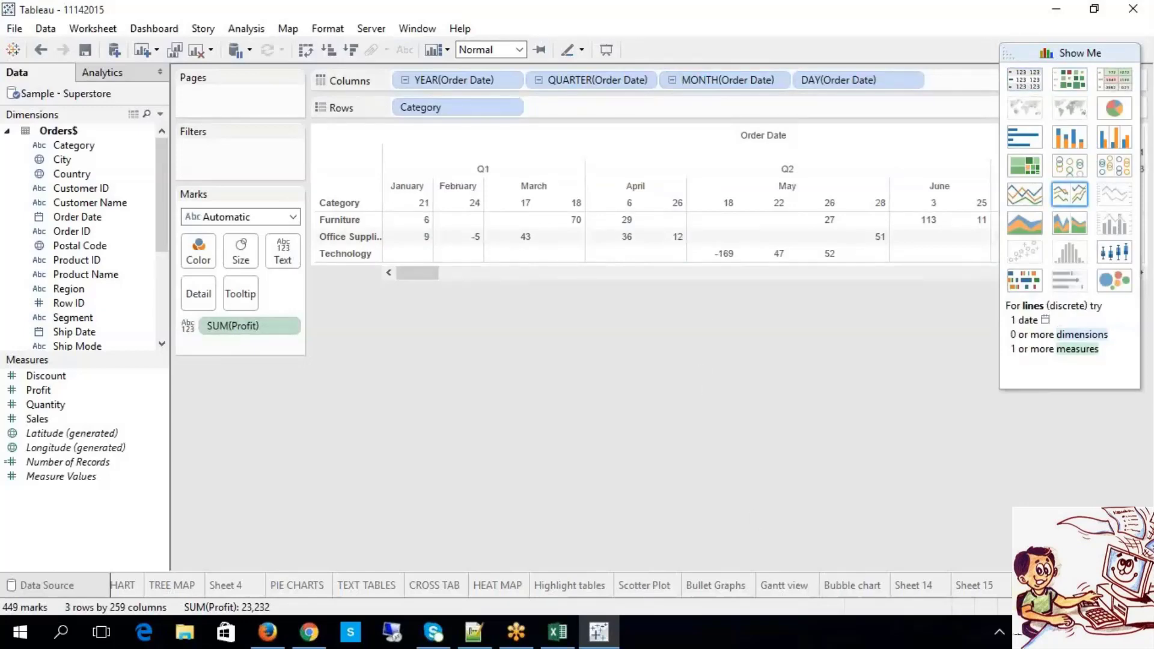
Add a new worksheet and duplicate the Category dimension in the Orders$ table.
key("ctrl+m")
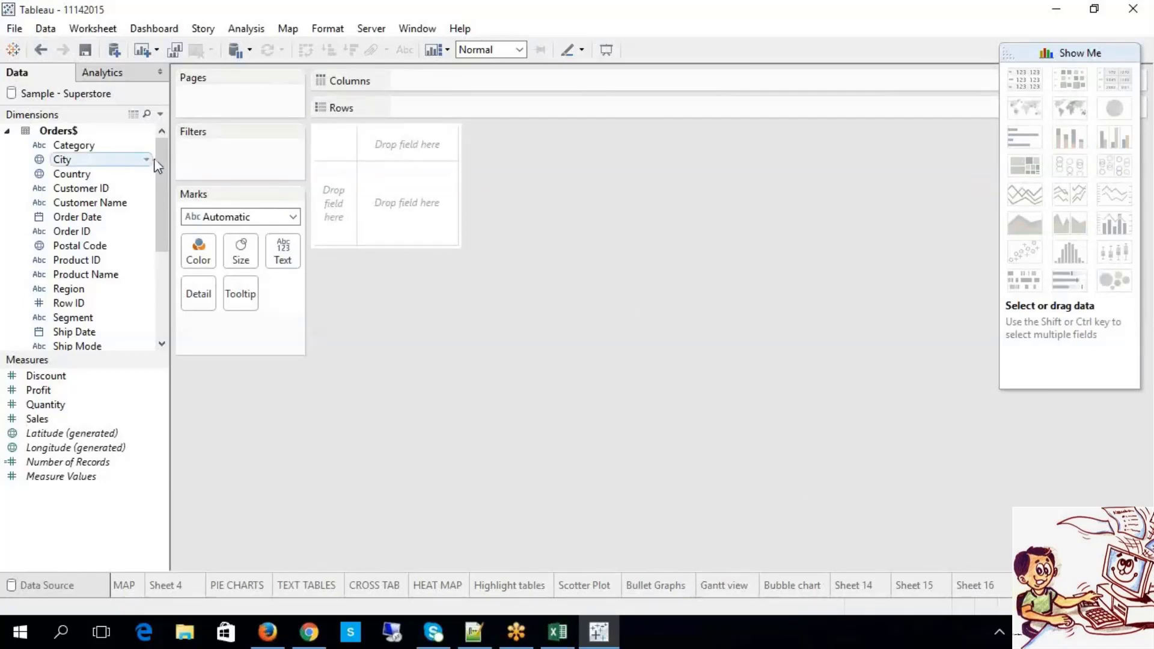
left_click_drag(160, 157, 173, 227)
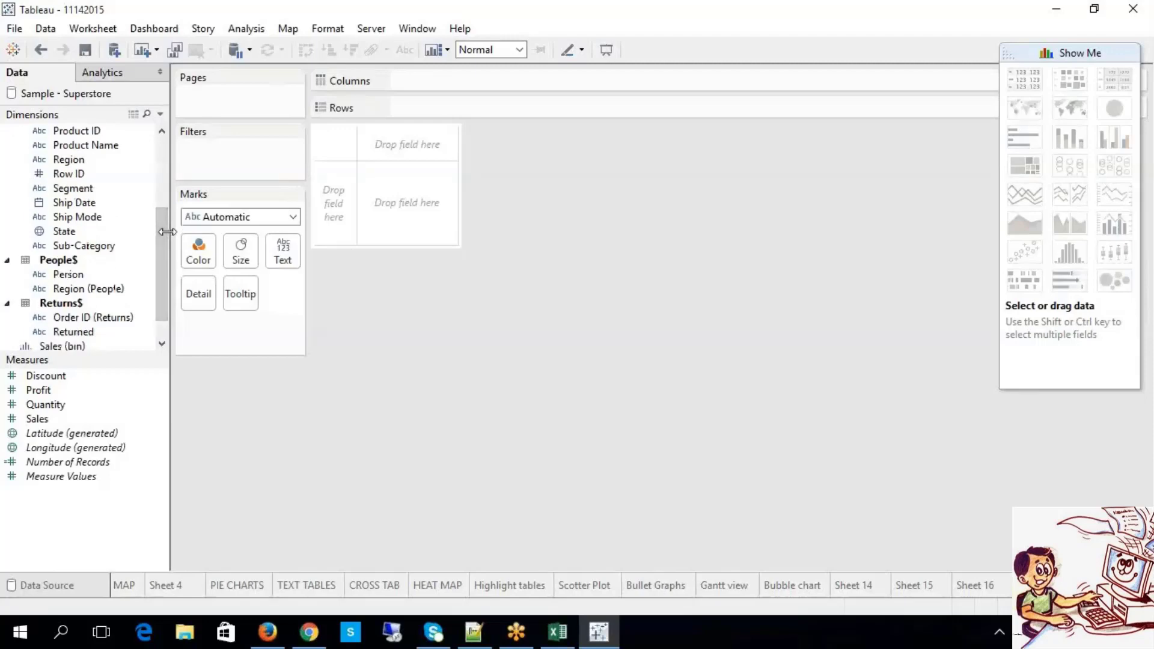
left_click_drag(167, 228, 167, 158)
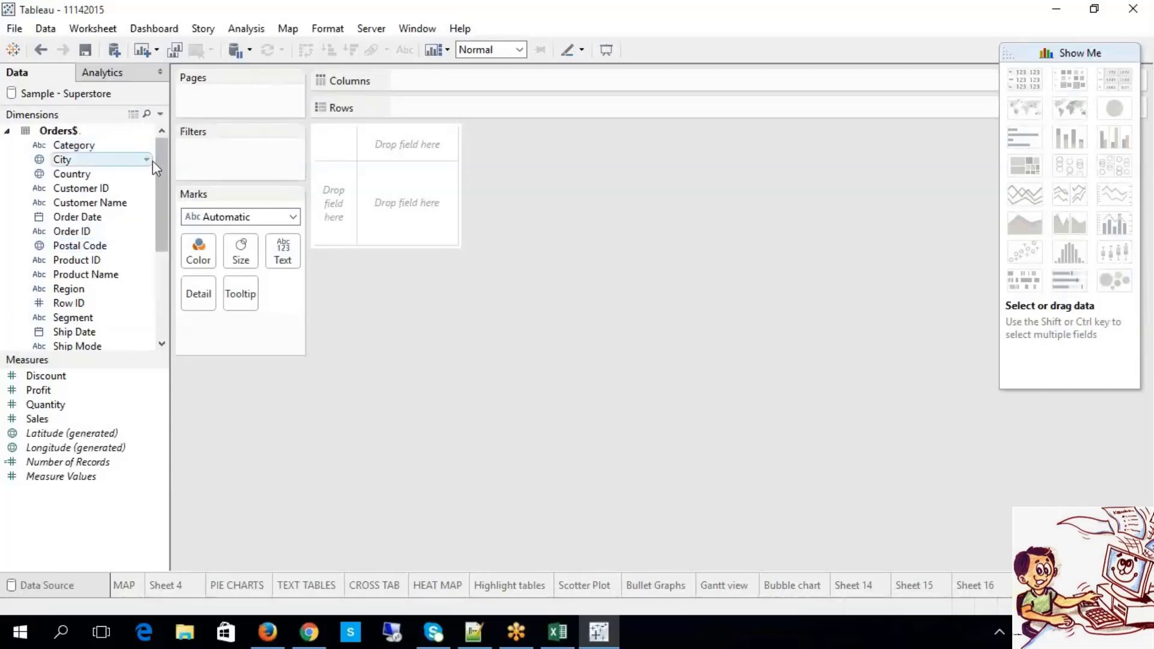
left_click(97, 147)
right_click(98, 152)
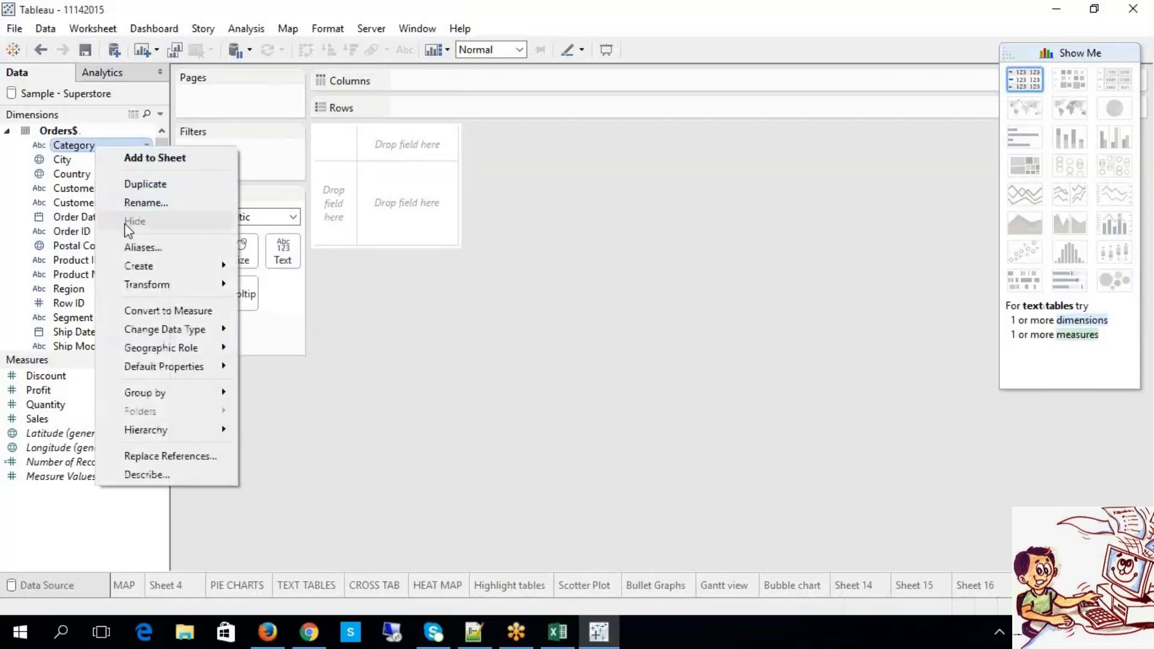
left_click(149, 185)
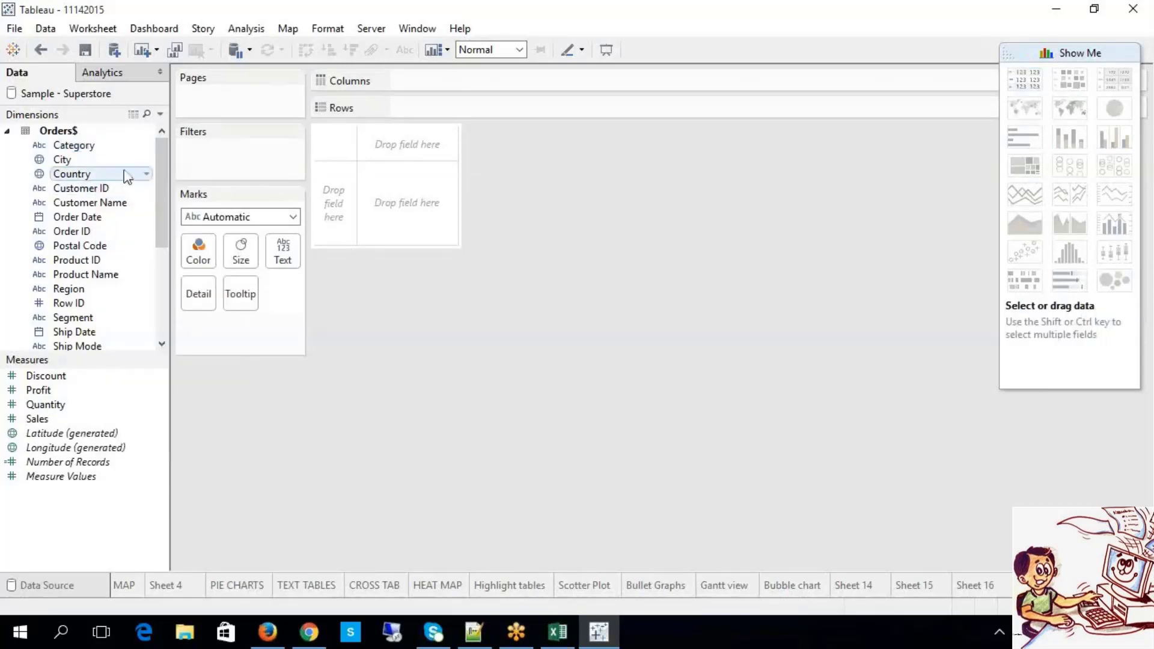
left_click(162, 239)
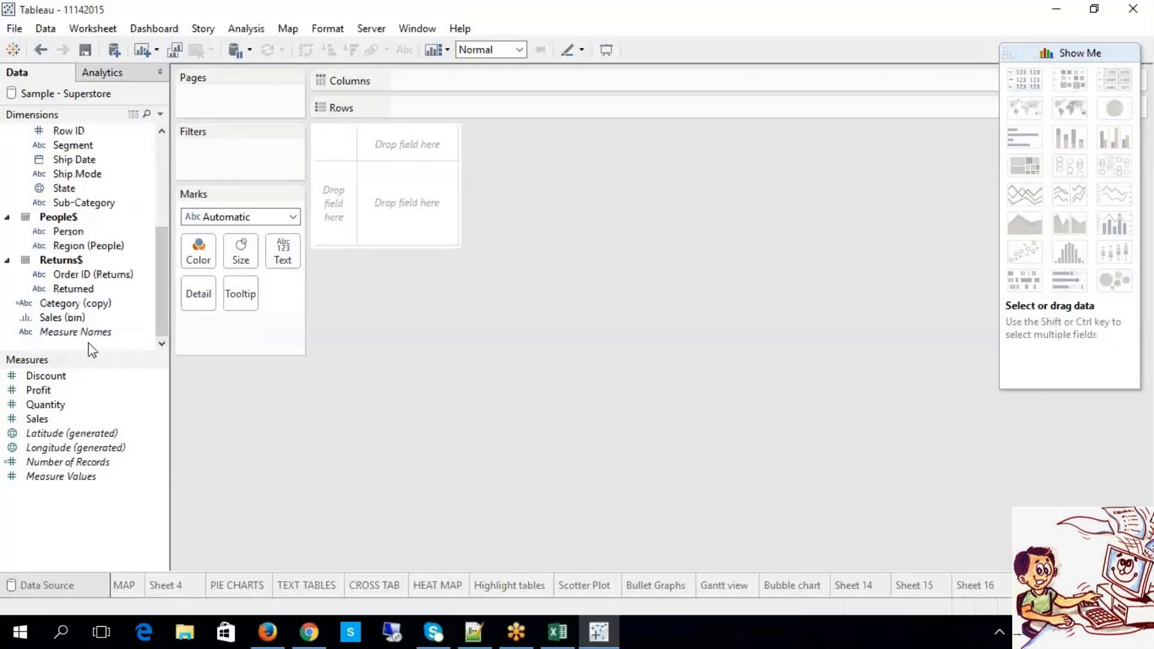
left_click(93, 307)
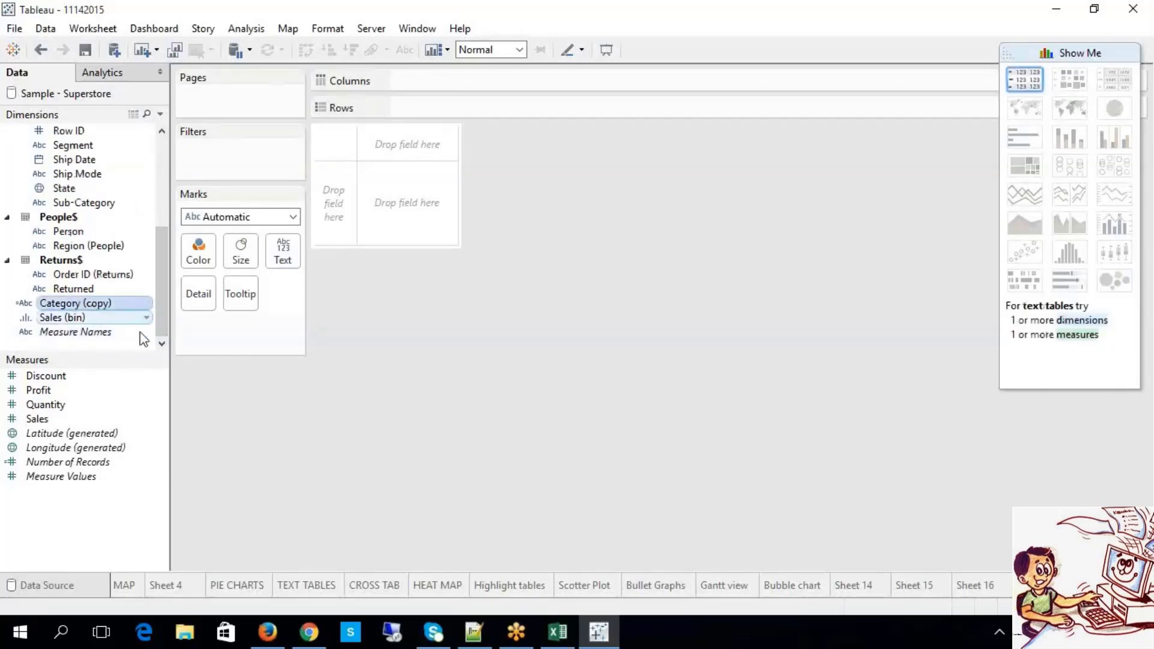
Duplicate the Sub-Category dimension and locate its copy beside Category (copy) among the dimensions.
left_click_drag(159, 317, 160, 253)
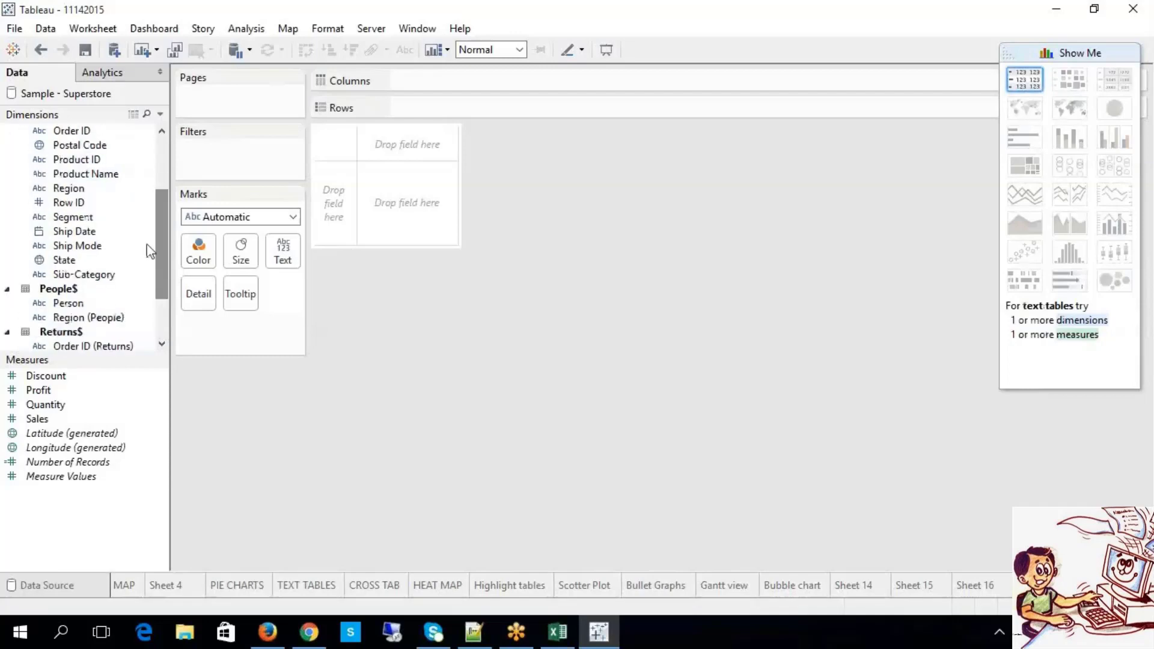
right_click(103, 276)
left_click(135, 312)
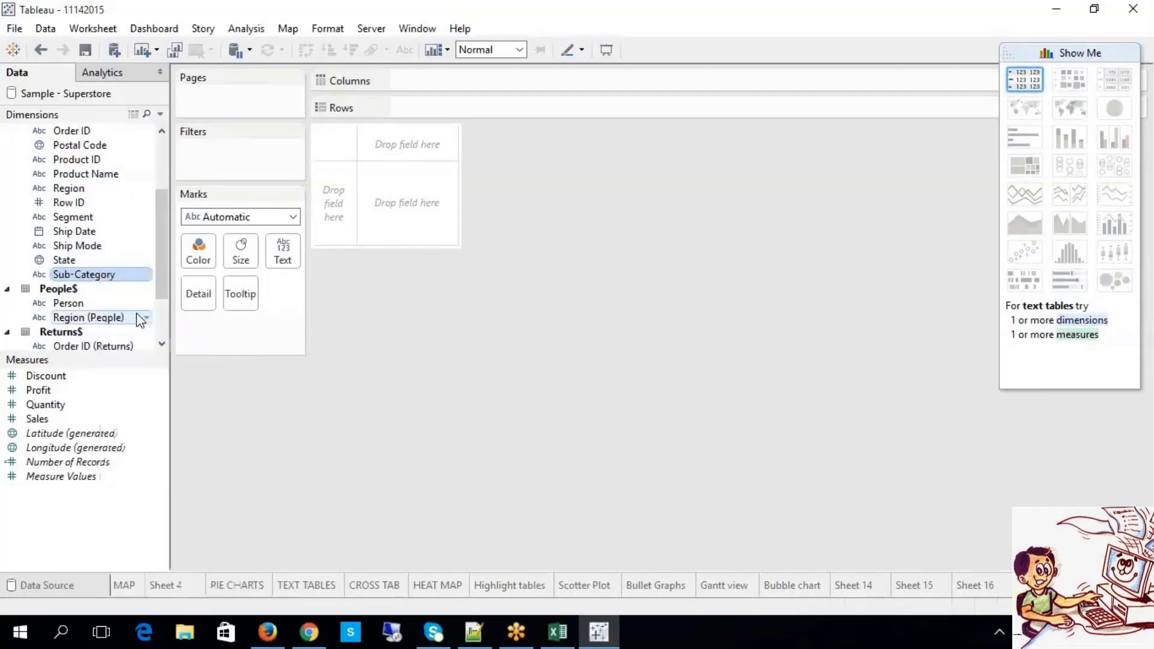
left_click_drag(160, 260, 160, 303)
left_click(95, 304)
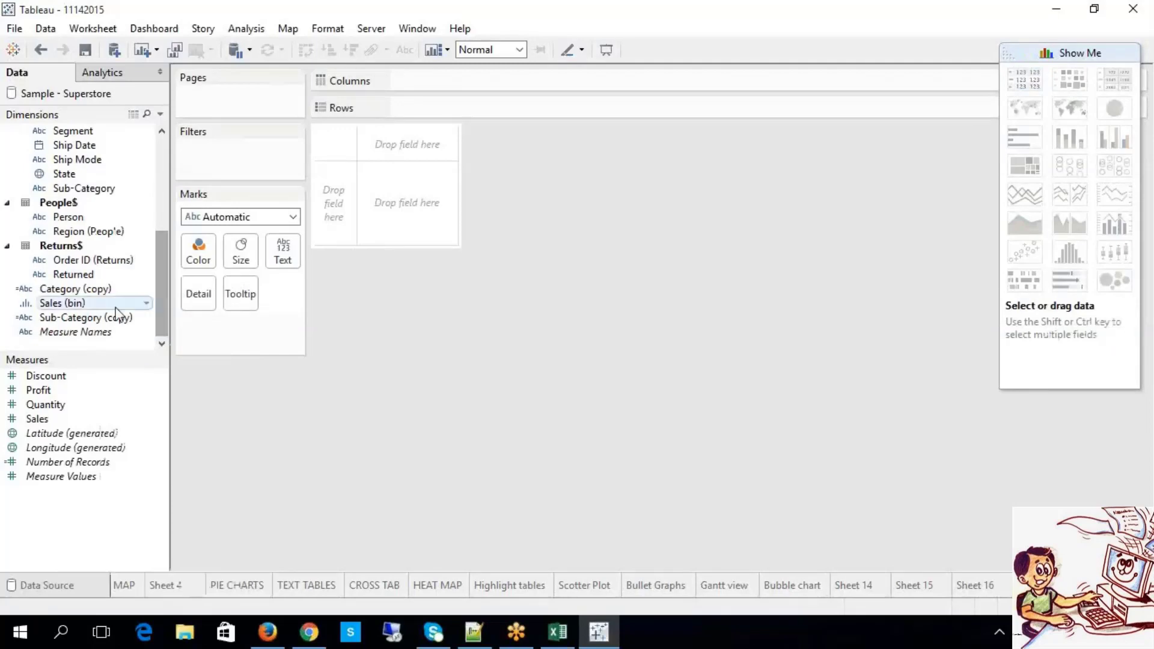
left_click(75, 289)
left_click(73, 275)
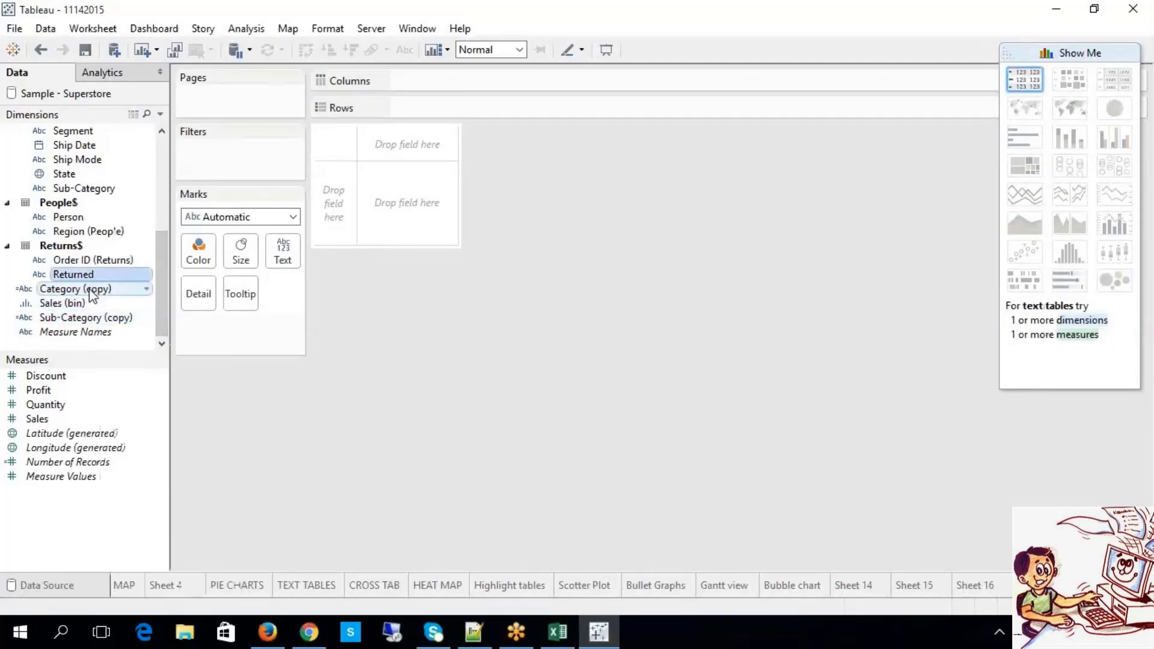
Duplicate the Region dimension of the Orders$ table.
left_click_drag(157, 270, 157, 234)
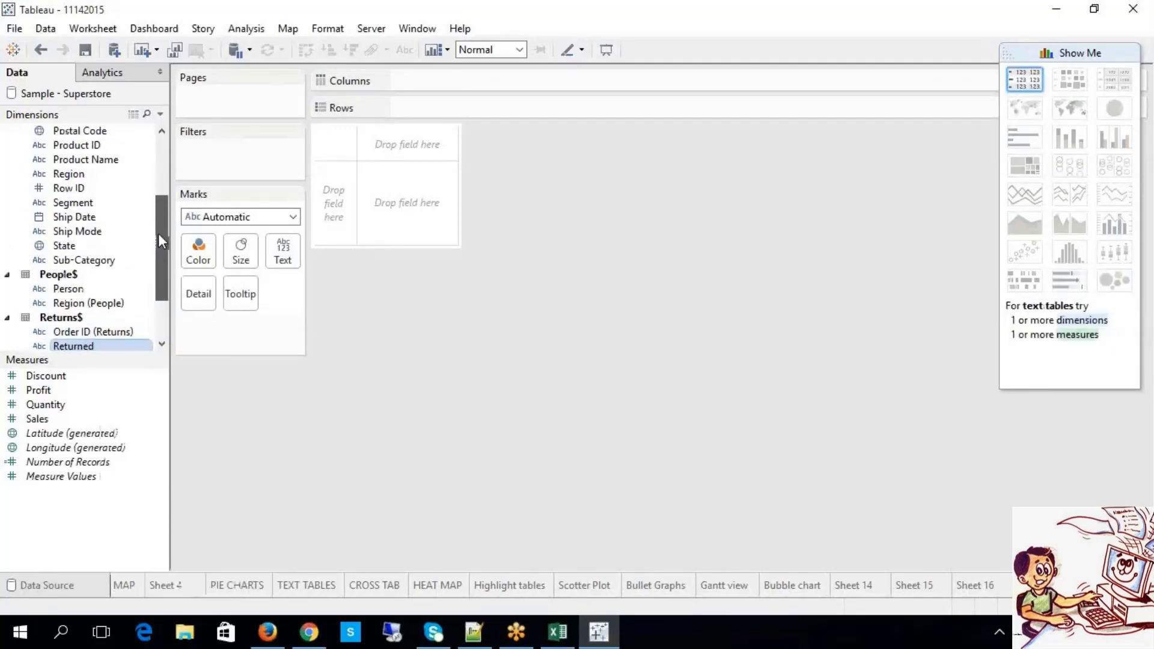
left_click(92, 177)
right_click(92, 179)
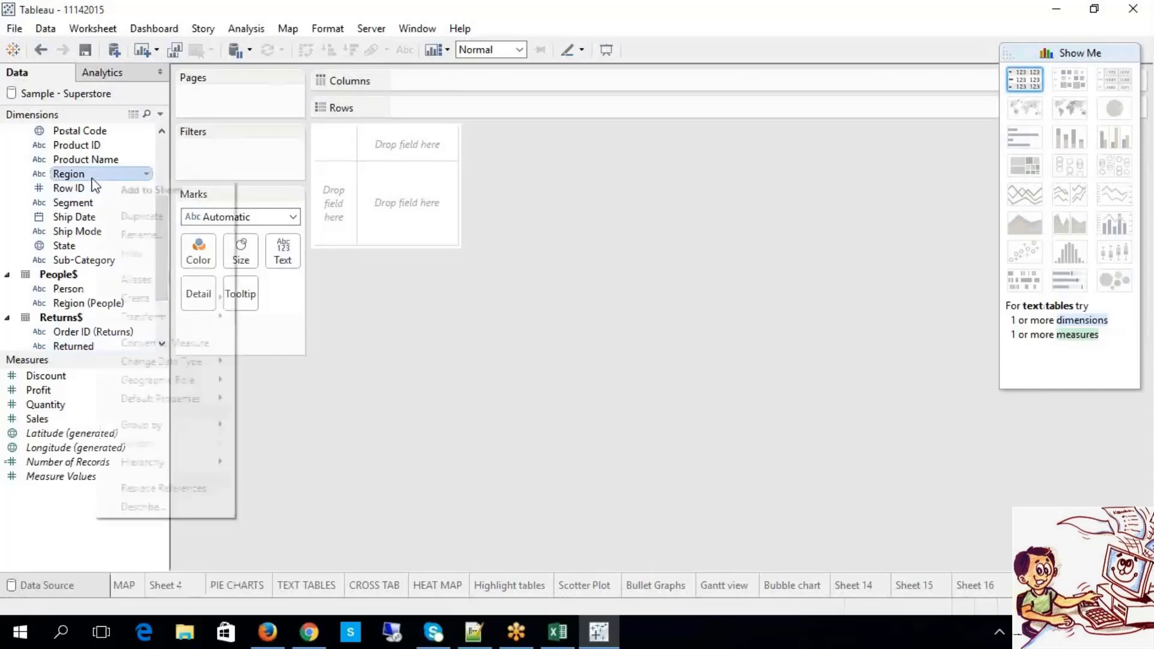
left_click(118, 214)
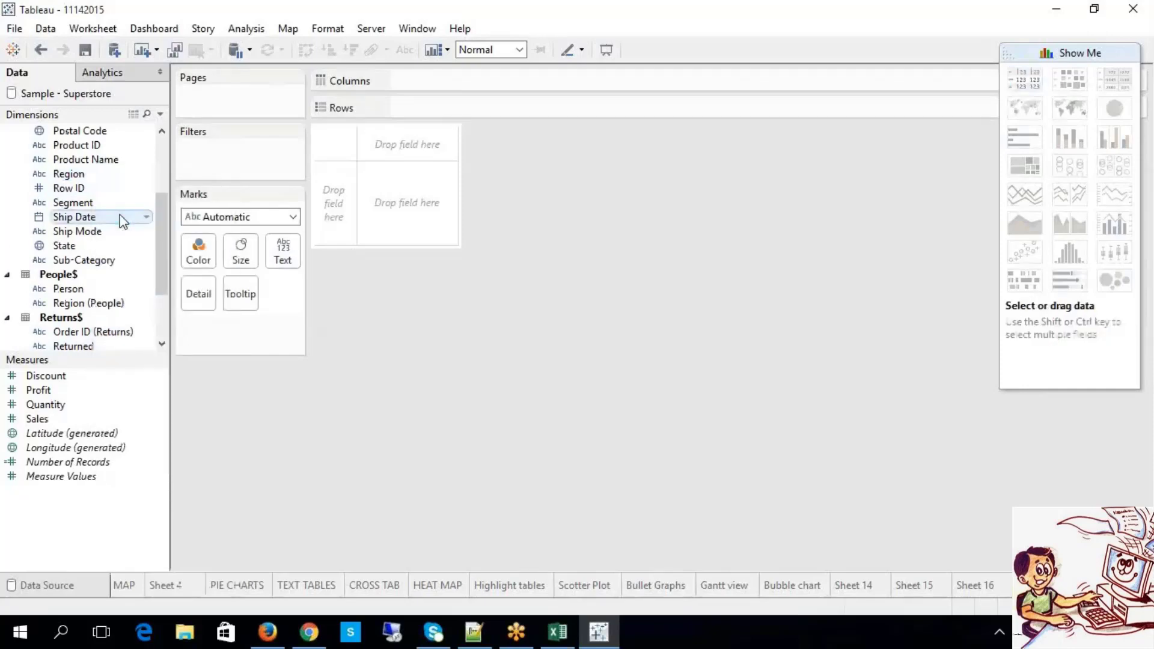
Collapse the Orders$ table's fields to review the copied Category, Region and Sub-Category dimensions.
left_click_drag(160, 257, 159, 193)
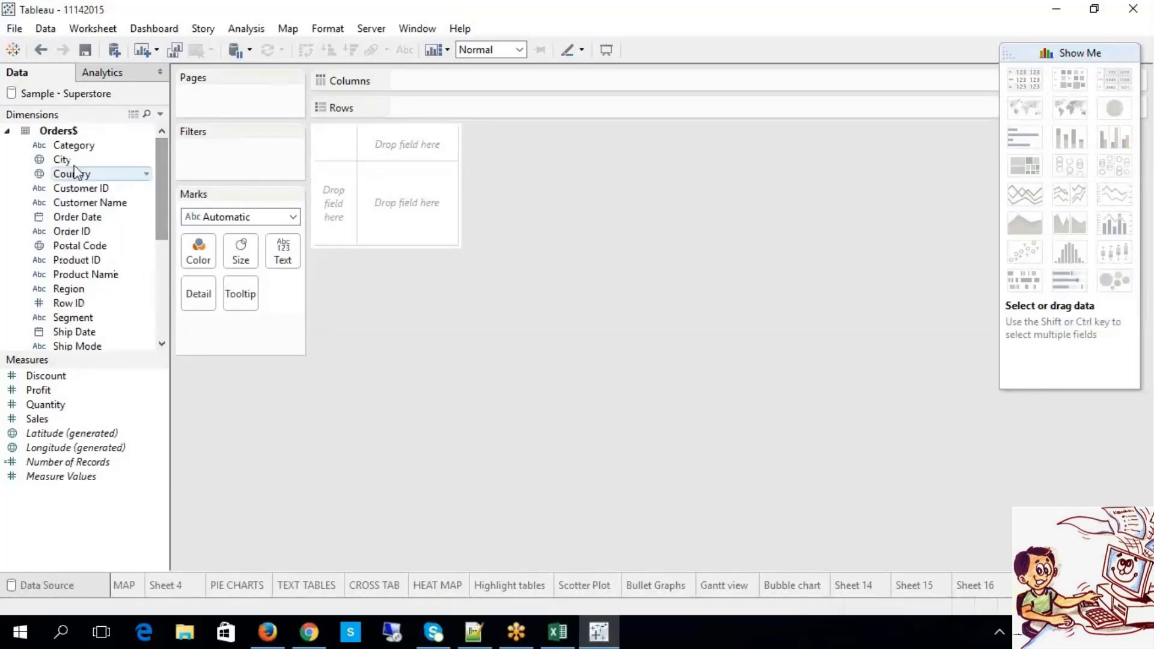
left_click(5, 131)
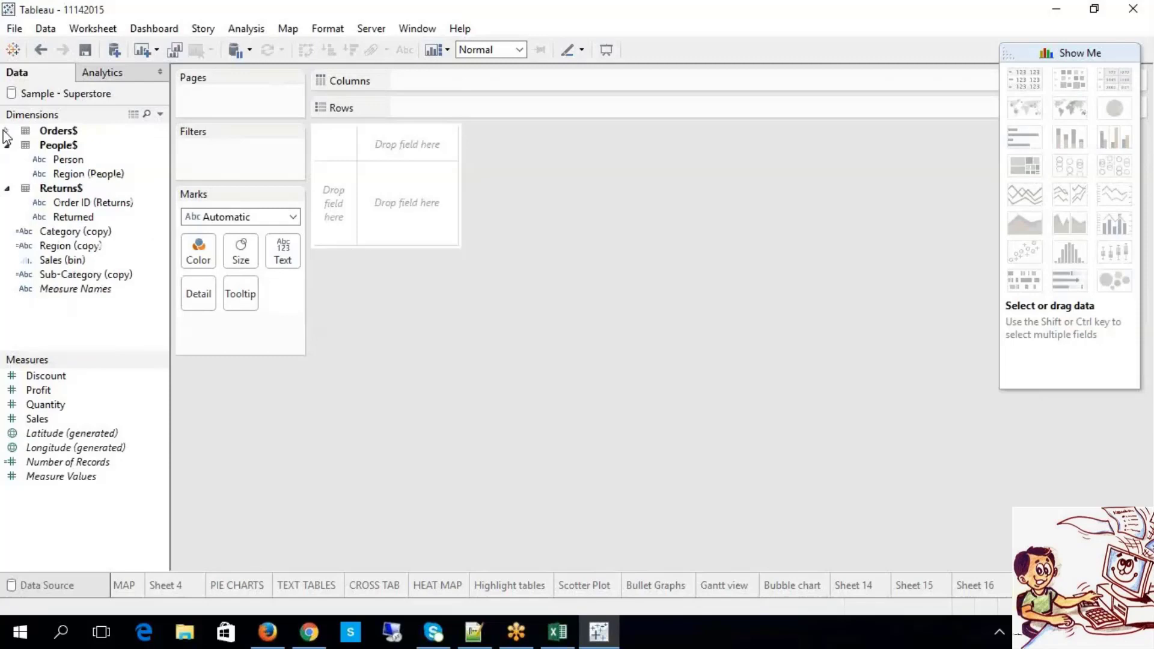
left_click(6, 131)
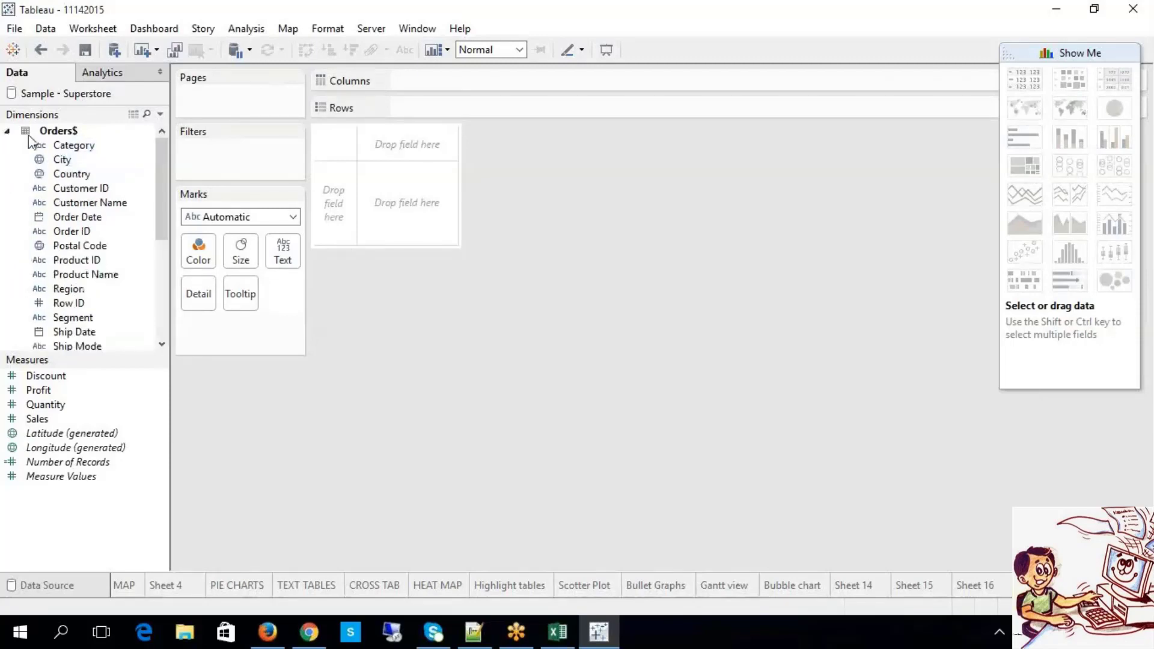
left_click(8, 131)
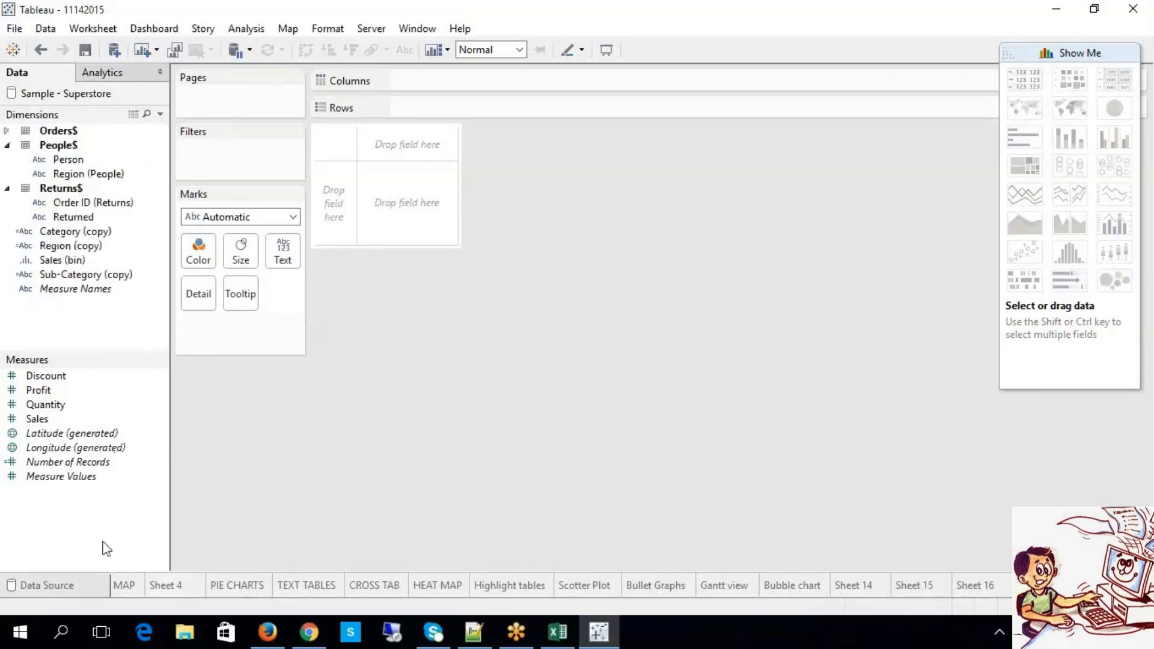
Try grouping the fields by folder, return to grouping by data source table, and widen the field list.
right_click(98, 500)
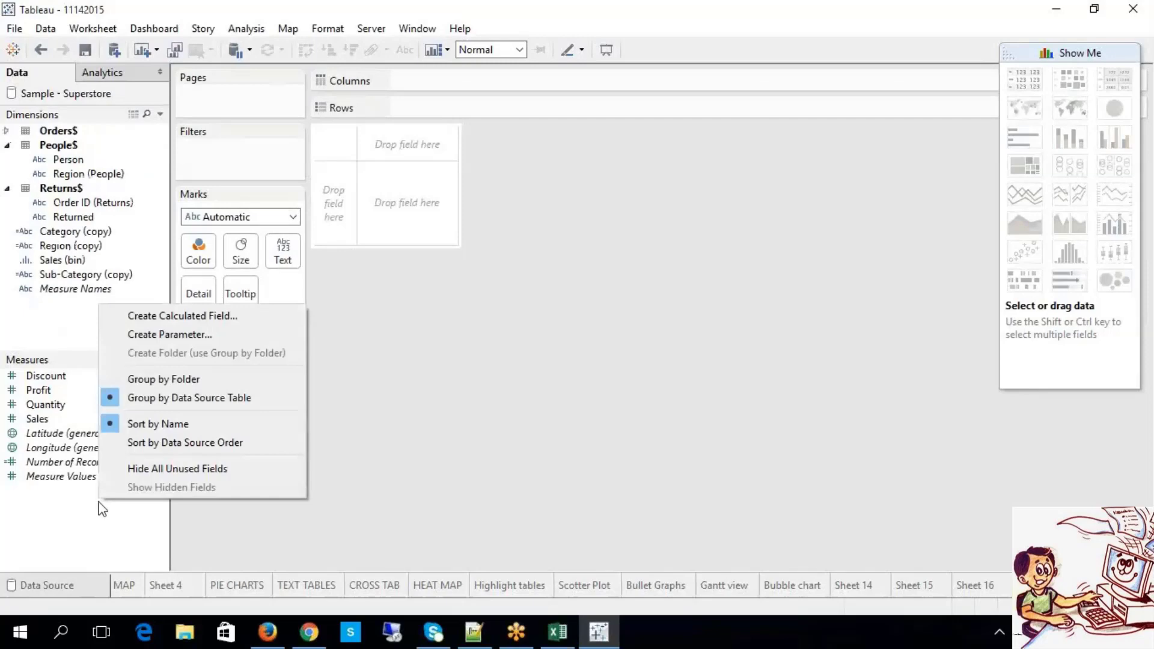
left_click(199, 372)
mouse_move(168, 205)
left_mouse_down()
mouse_move(182, 180)
mouse_move(190, 207)
left_mouse_up()
right_click(69, 531)
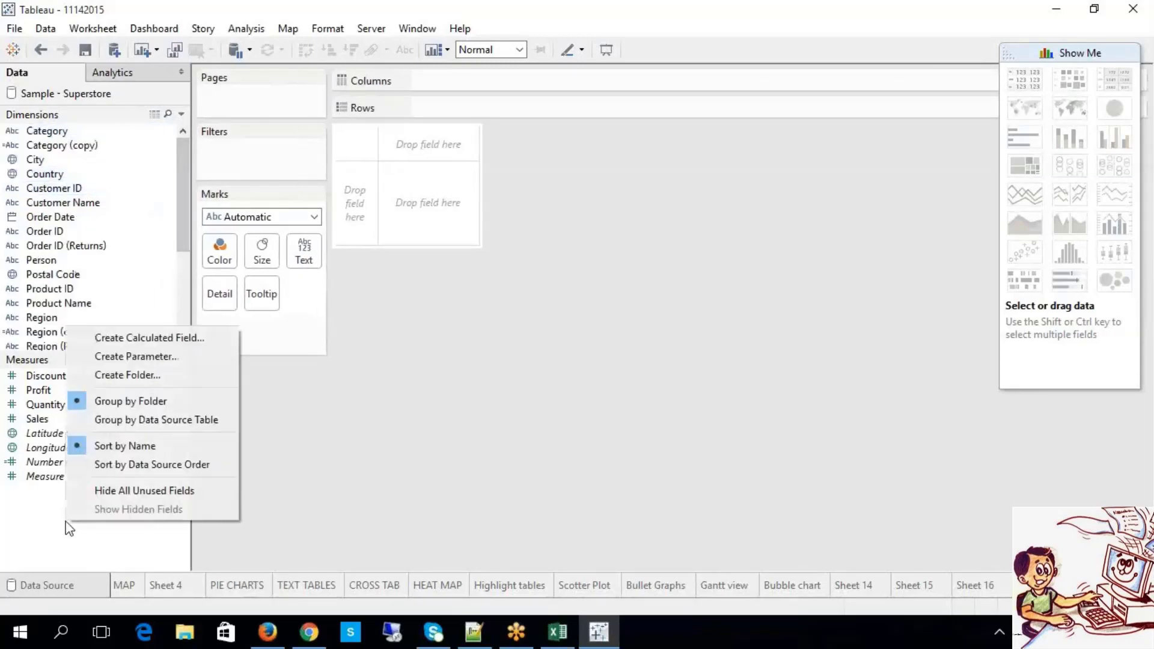
left_click(131, 424)
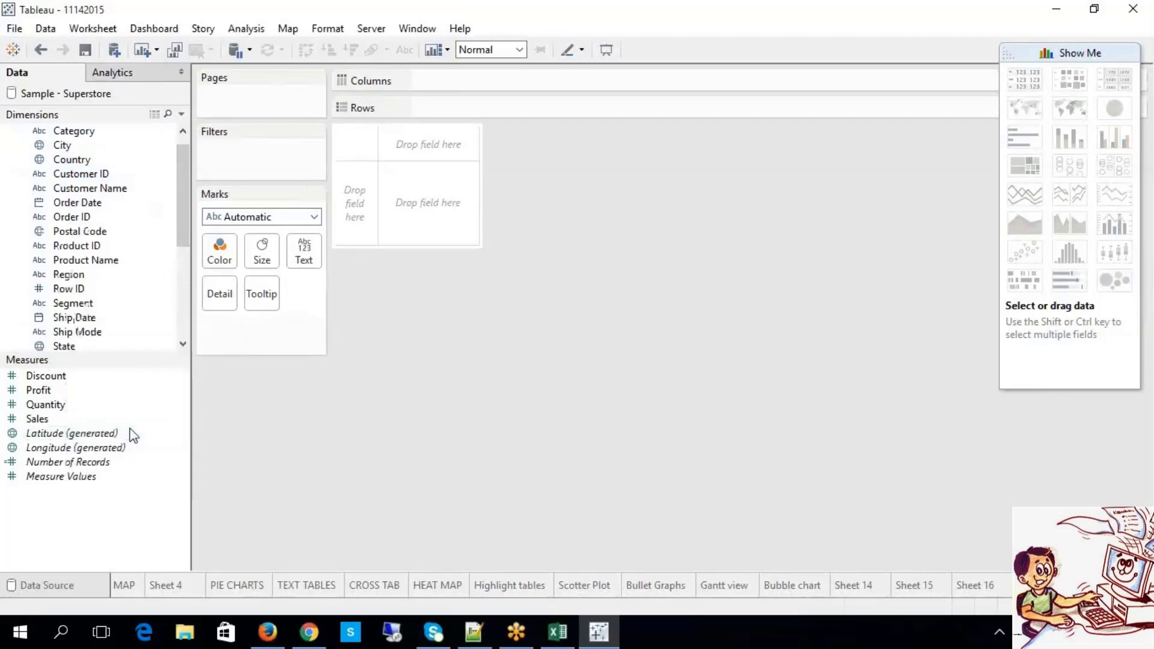
scroll(90, 240, "down", 4)
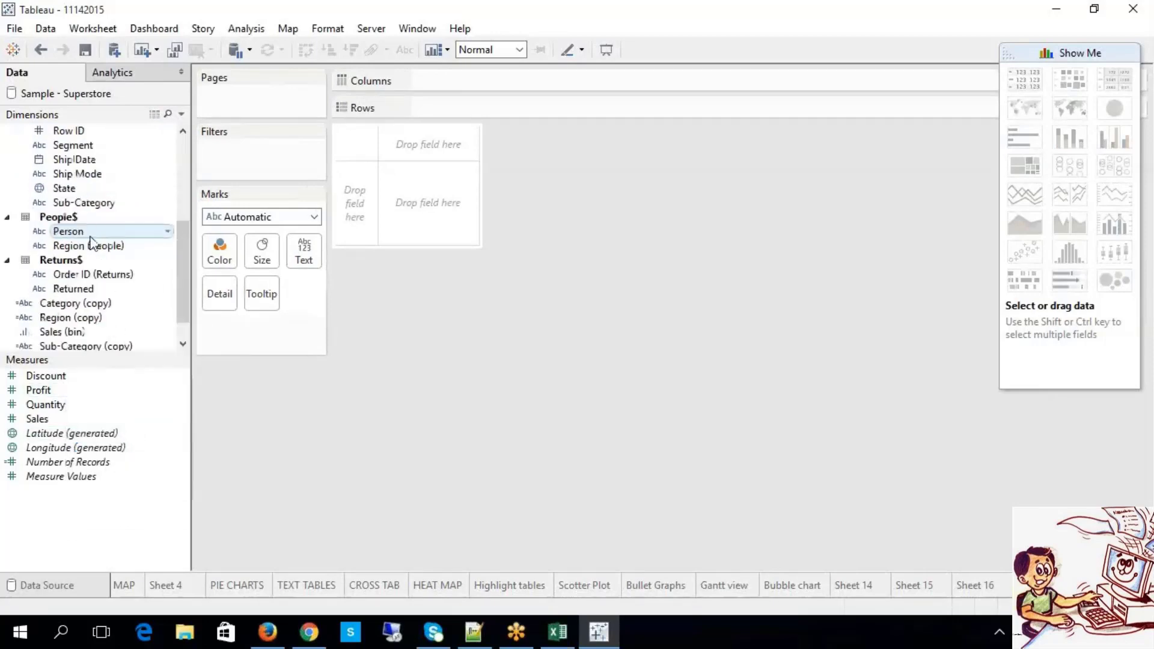
left_click(110, 307)
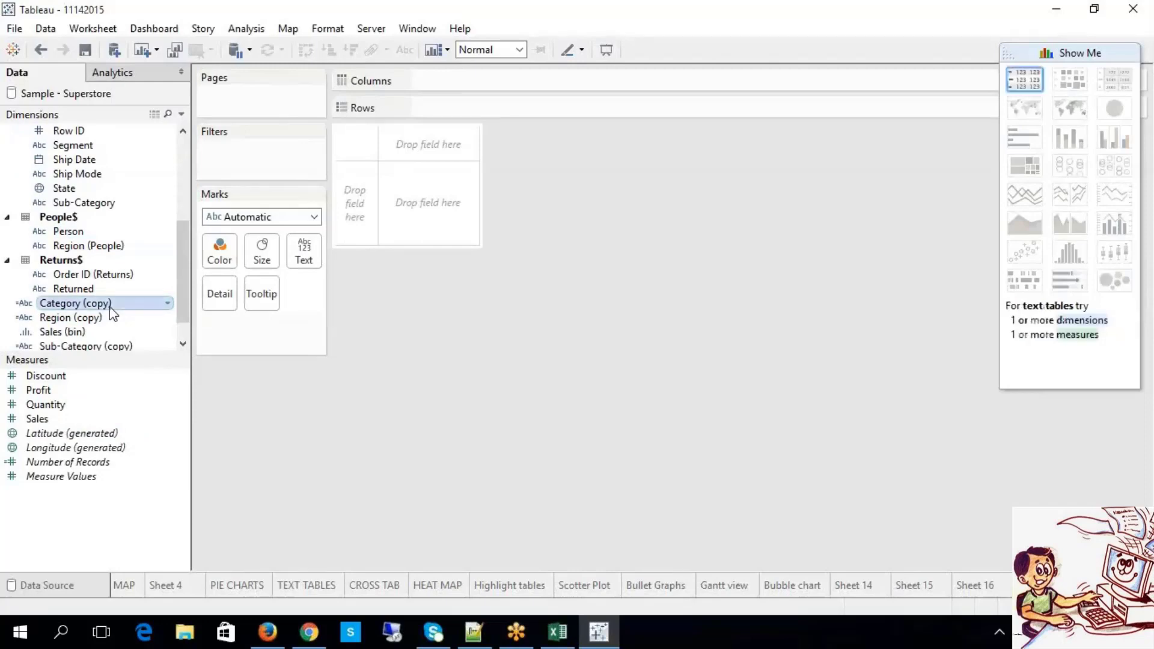
right_click(110, 307)
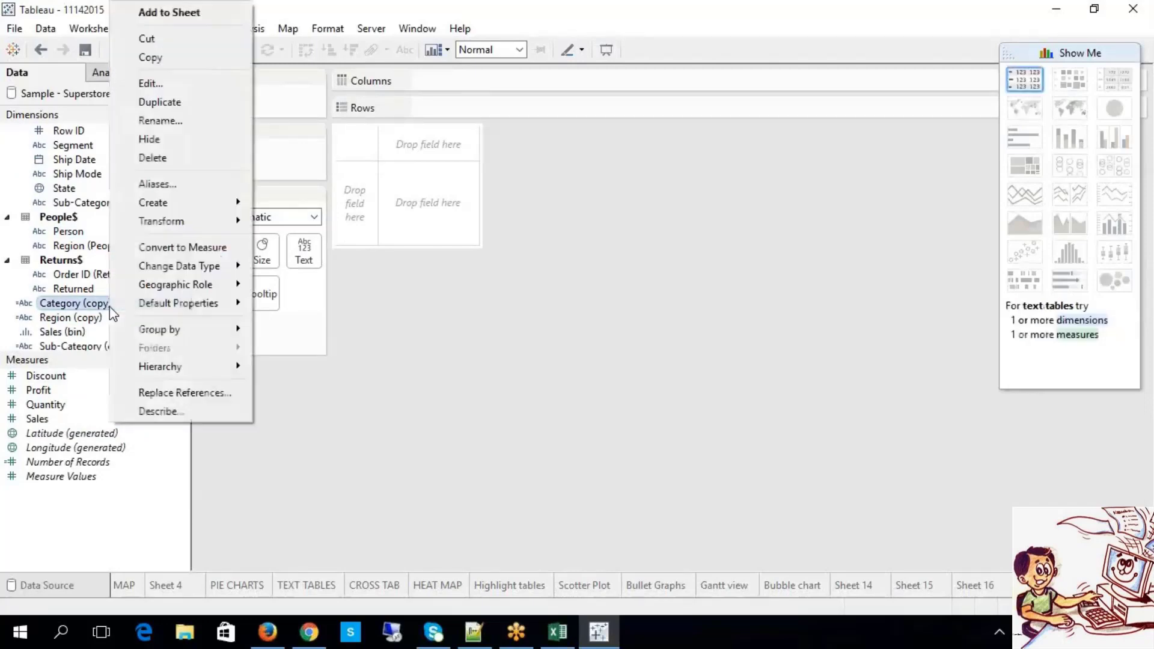
left_click(116, 539)
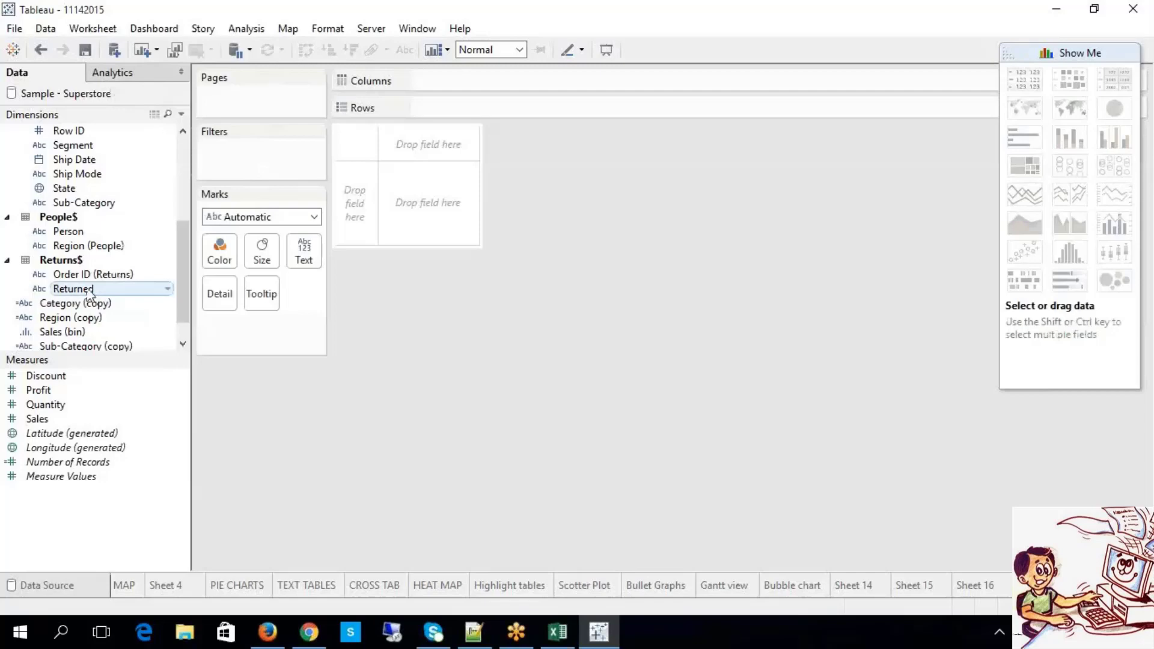
Create a hierarchy by combining Sub-Category (copy) with Category (copy), naming it with a person's first name.
left_click(98, 344)
left_click_drag(96, 343, 91, 278)
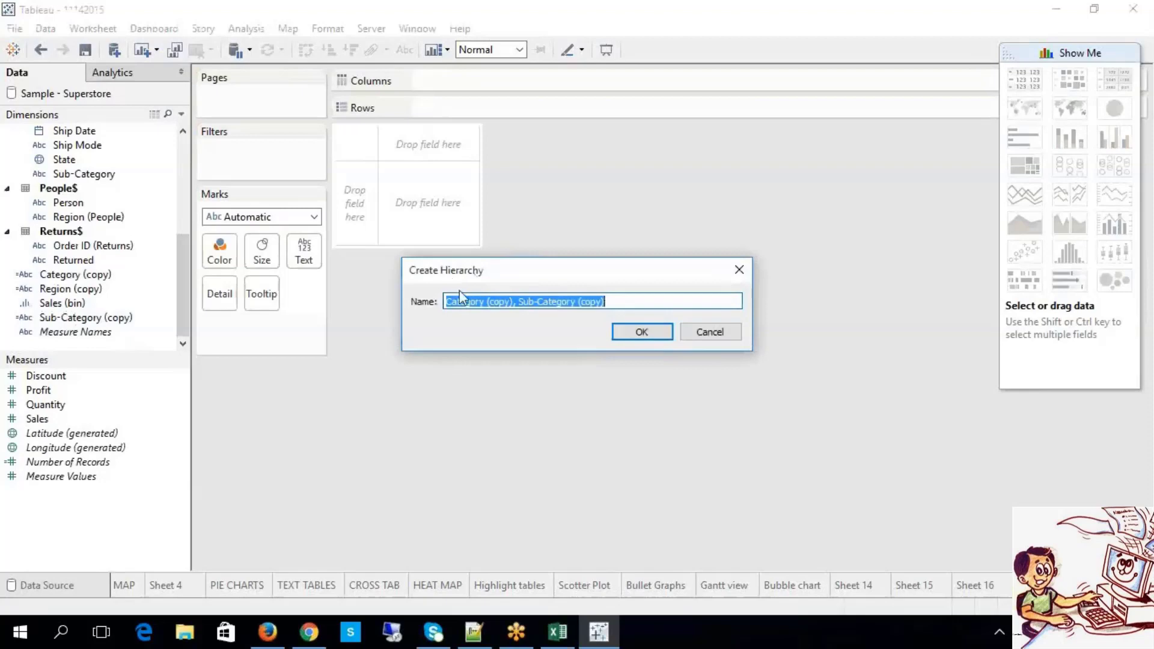
left_click_drag(485, 306, 425, 295)
type("GANESH")
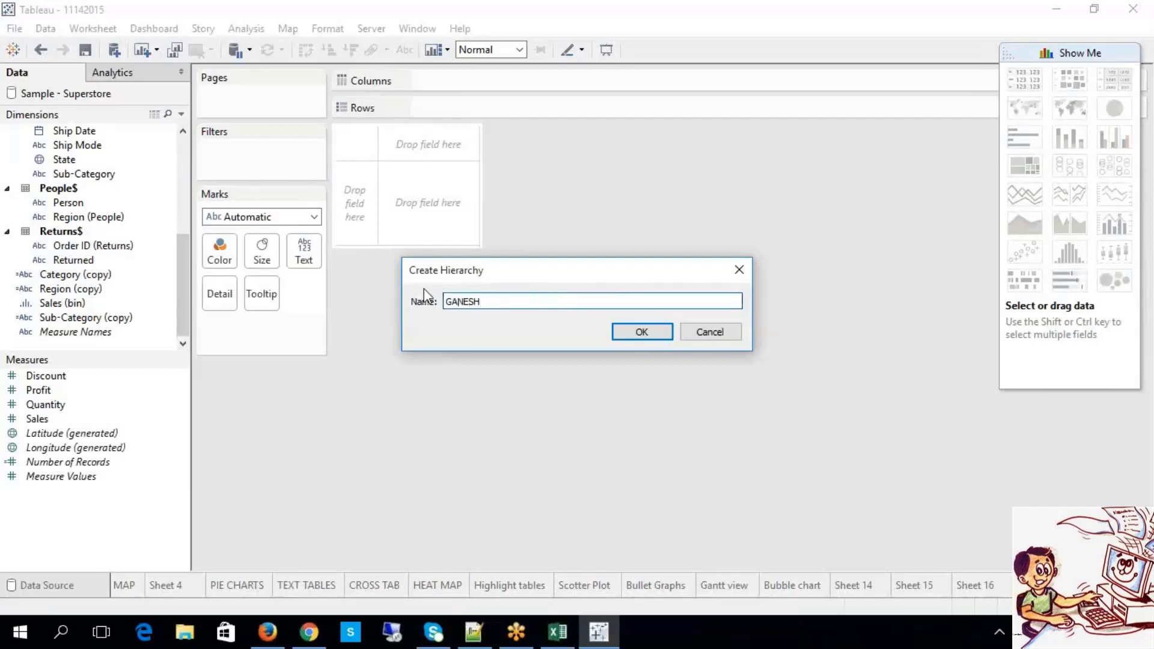
left_click(633, 331)
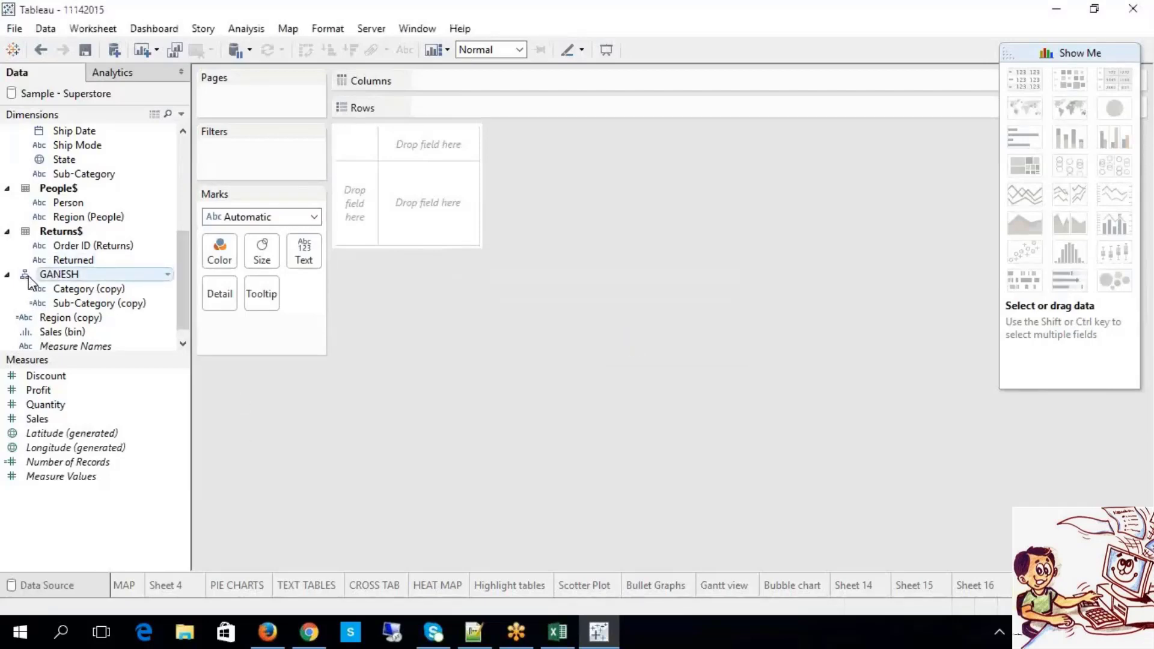
Add Region (copy) to the new hierarchy below Sub-Category (copy).
left_click(183, 343)
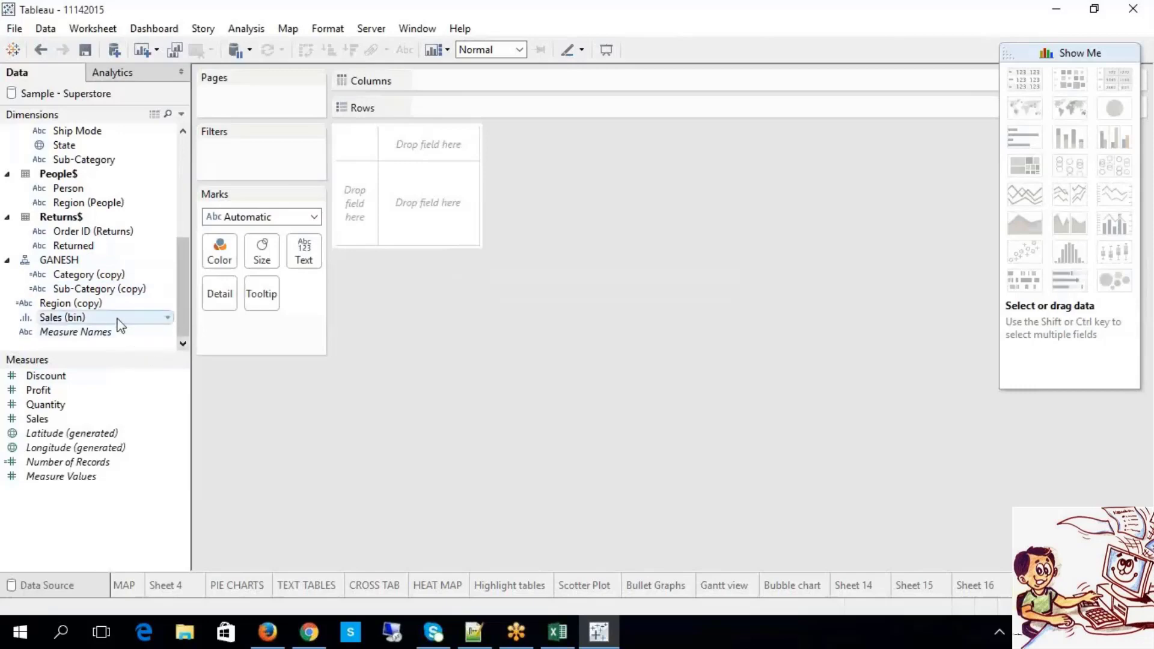
left_click(66, 303)
left_click_drag(66, 301, 90, 309)
left_click(84, 275)
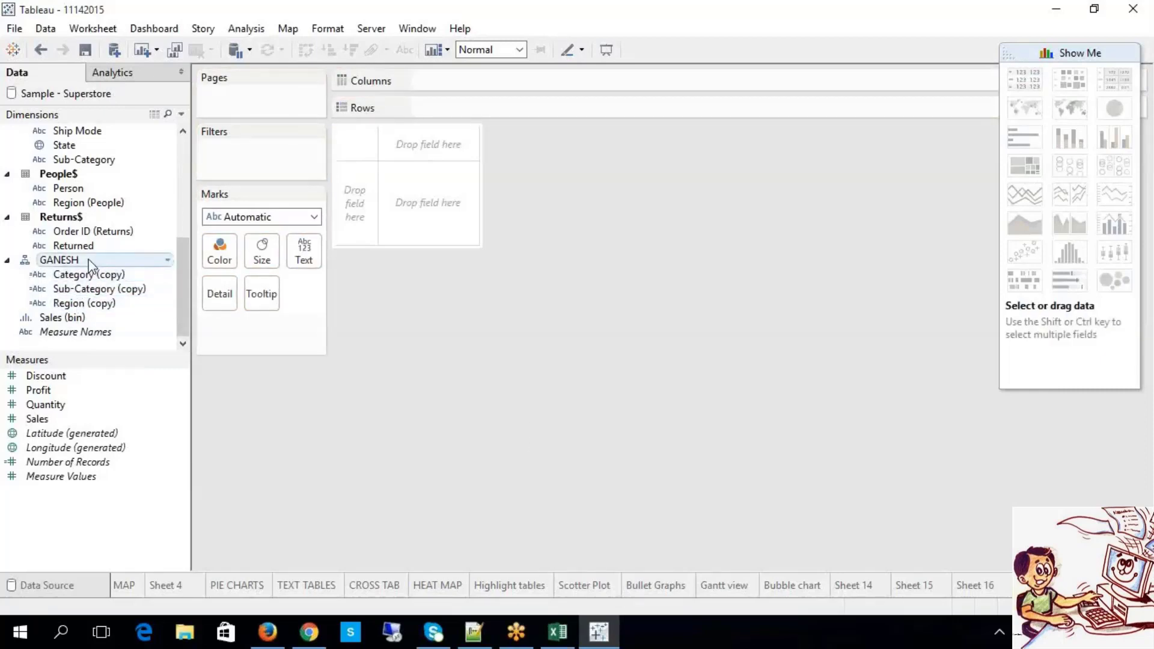
Place the hierarchy on Rows and drill down from Category (copy) through Sub-Category (copy) to Region (copy).
left_click_drag(83, 262, 493, 107)
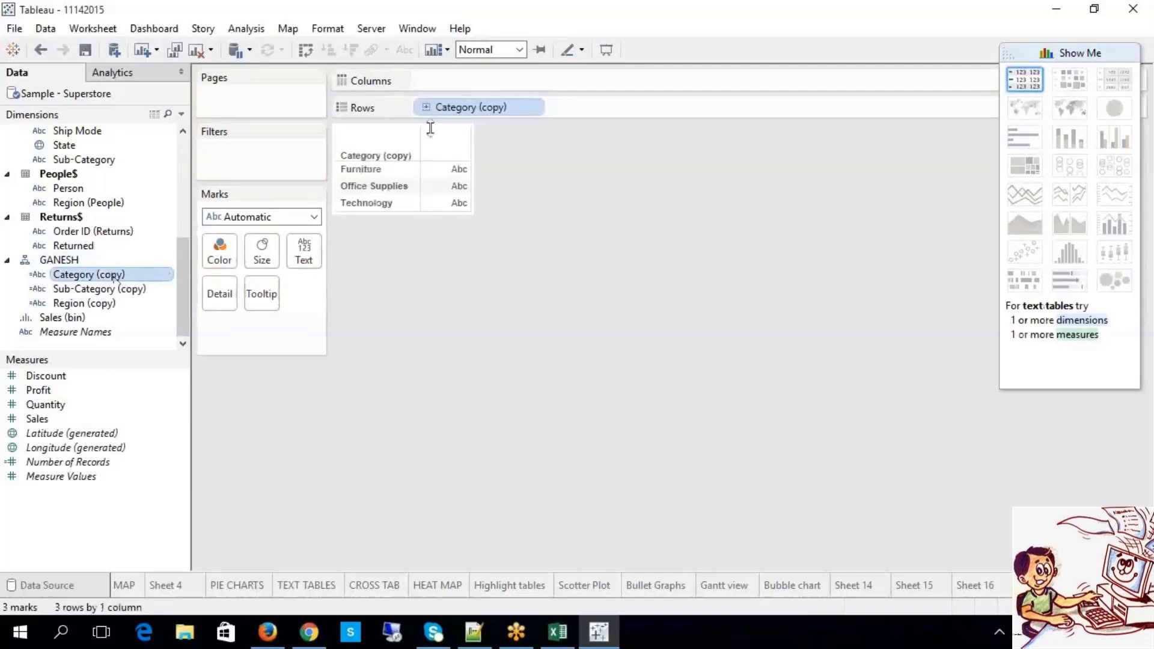
left_click(427, 108)
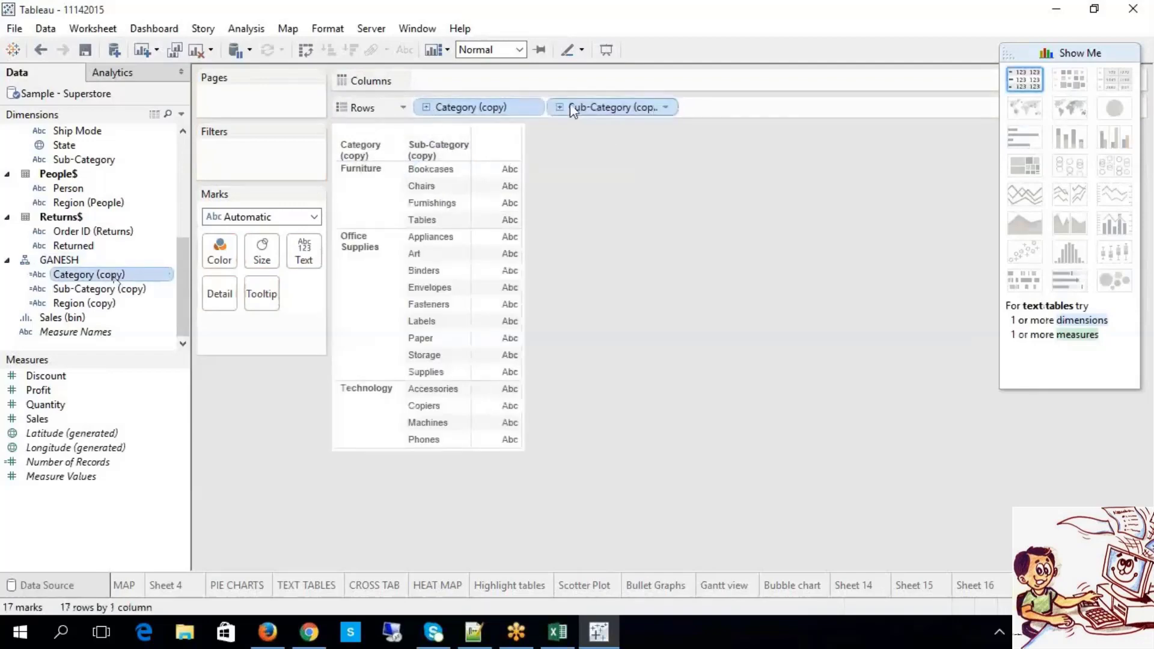
left_click(560, 107)
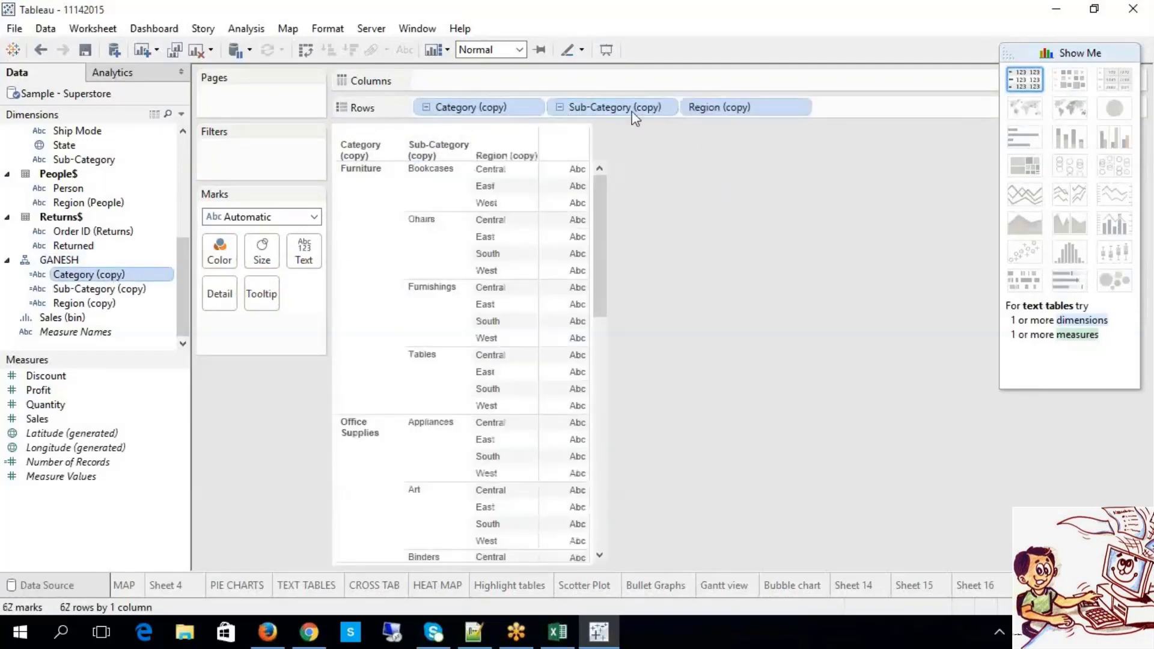
Collapse the rows back to Category (copy) and show Sales as the text value for each category.
left_click(425, 108)
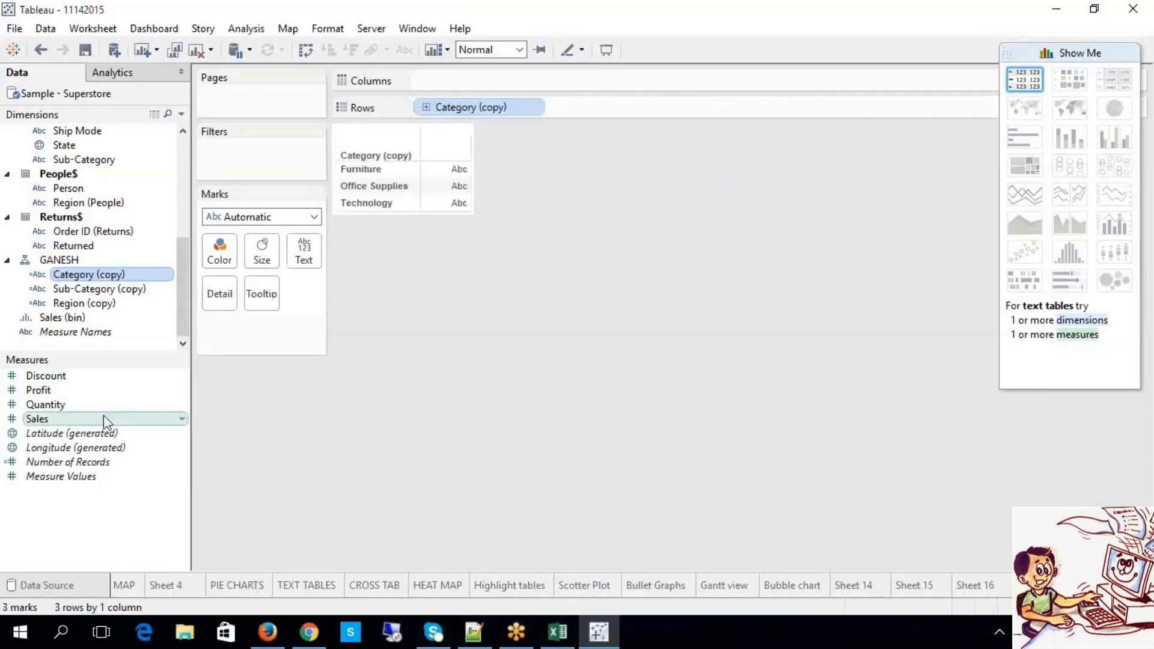
left_click_drag(77, 419, 298, 251)
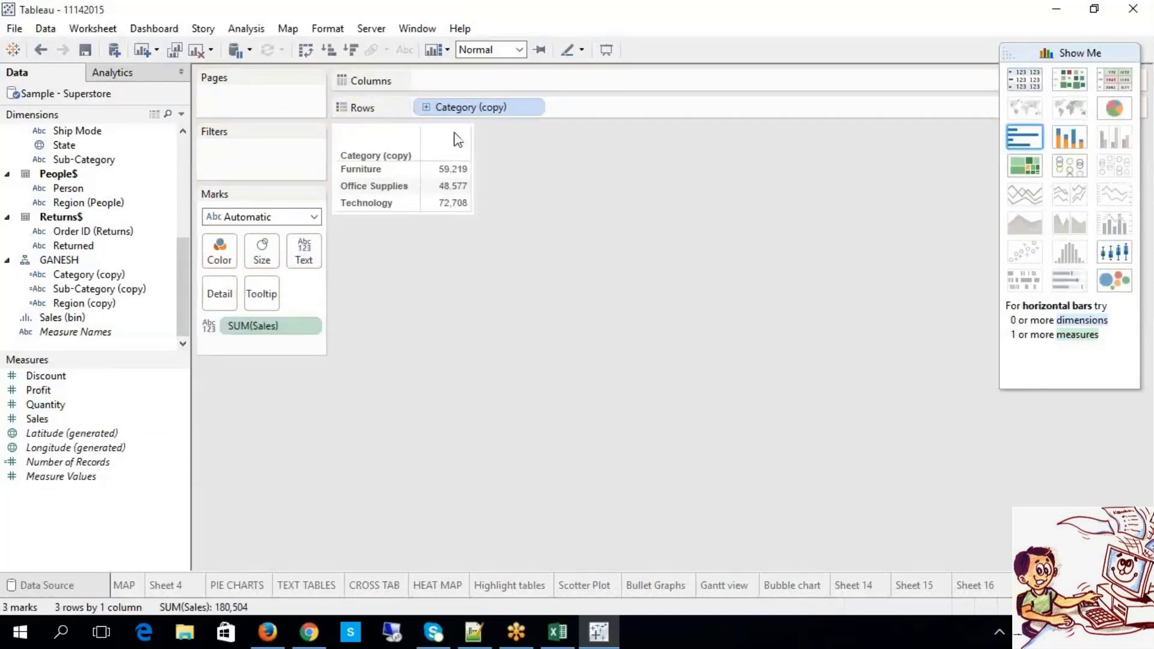
Compare Furniture's total Sales with its sub-category breakdown by expanding and collapsing Category (copy) on Rows.
left_click(426, 108)
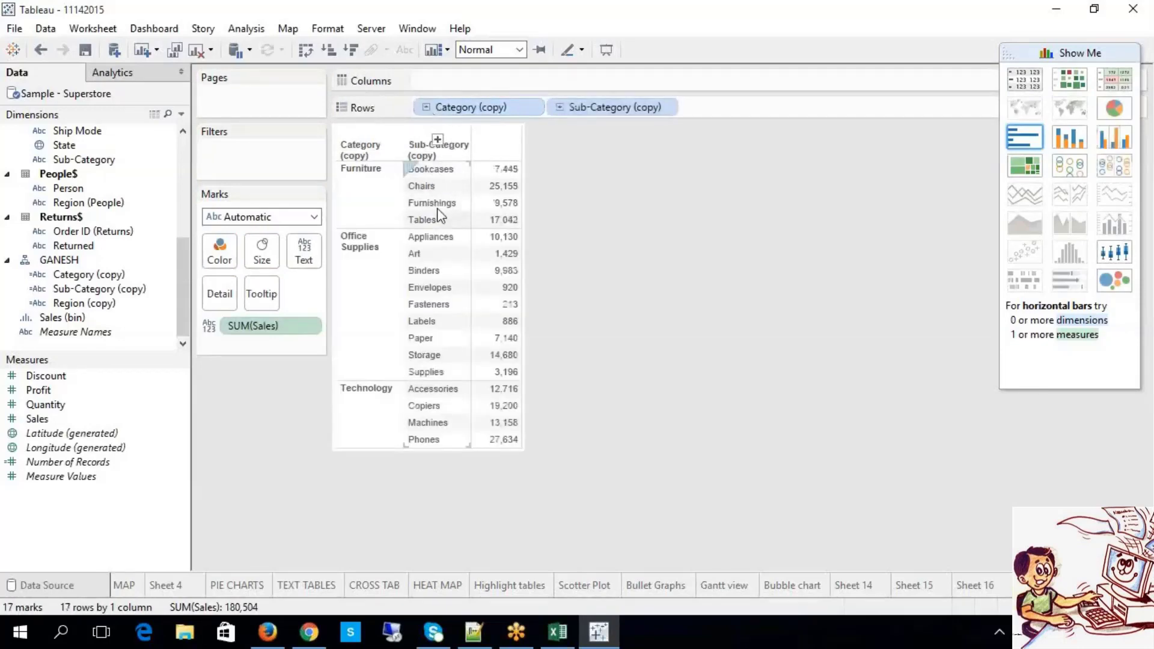
left_click(426, 107)
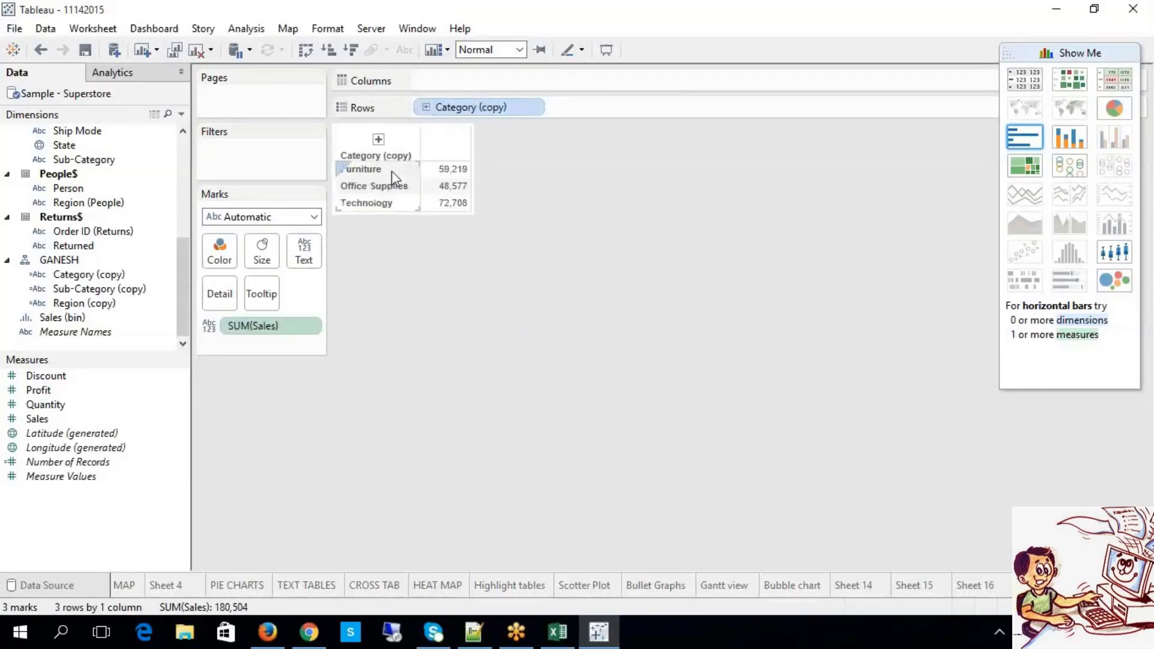
left_click(392, 170)
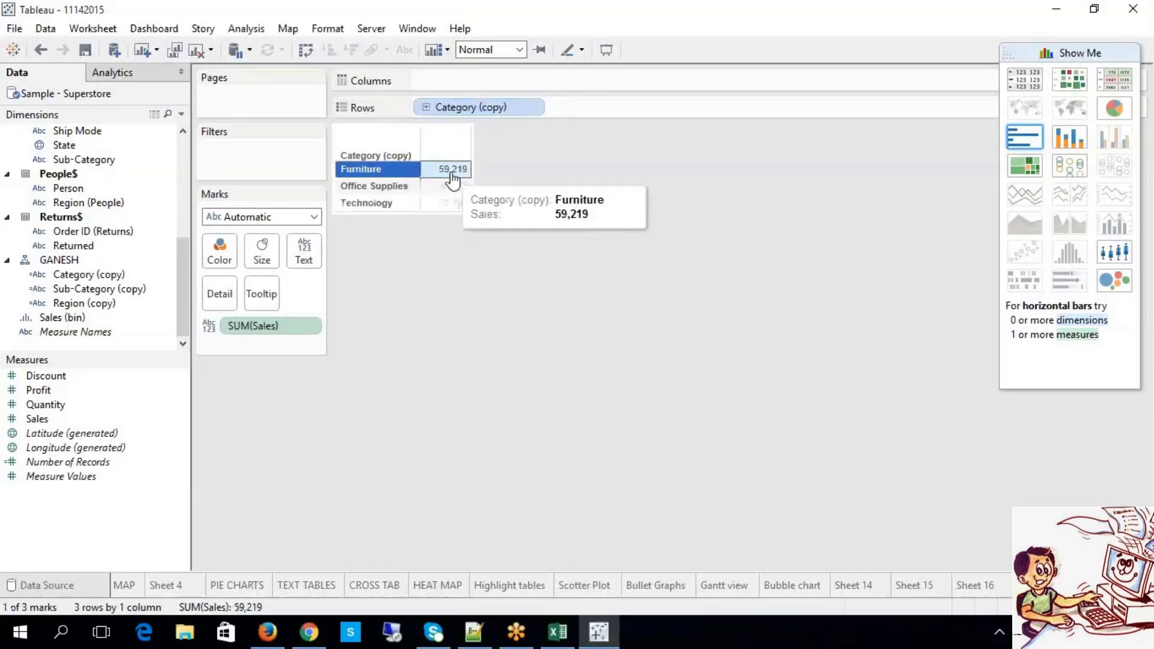
left_click(426, 107)
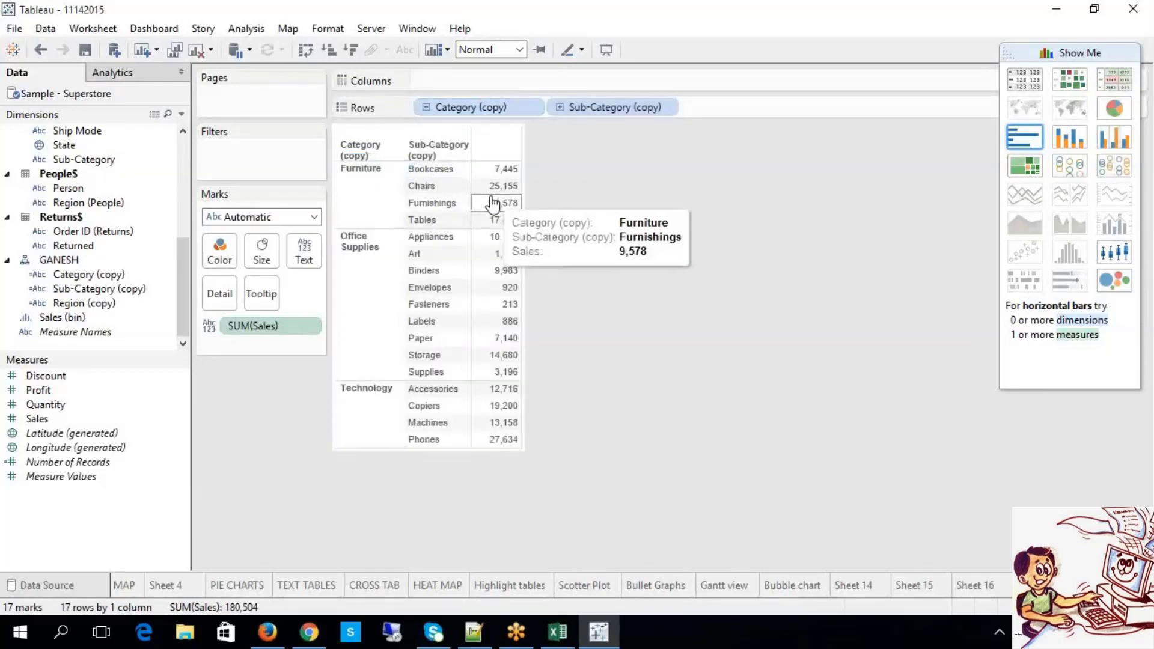
mouse_move(495, 179)
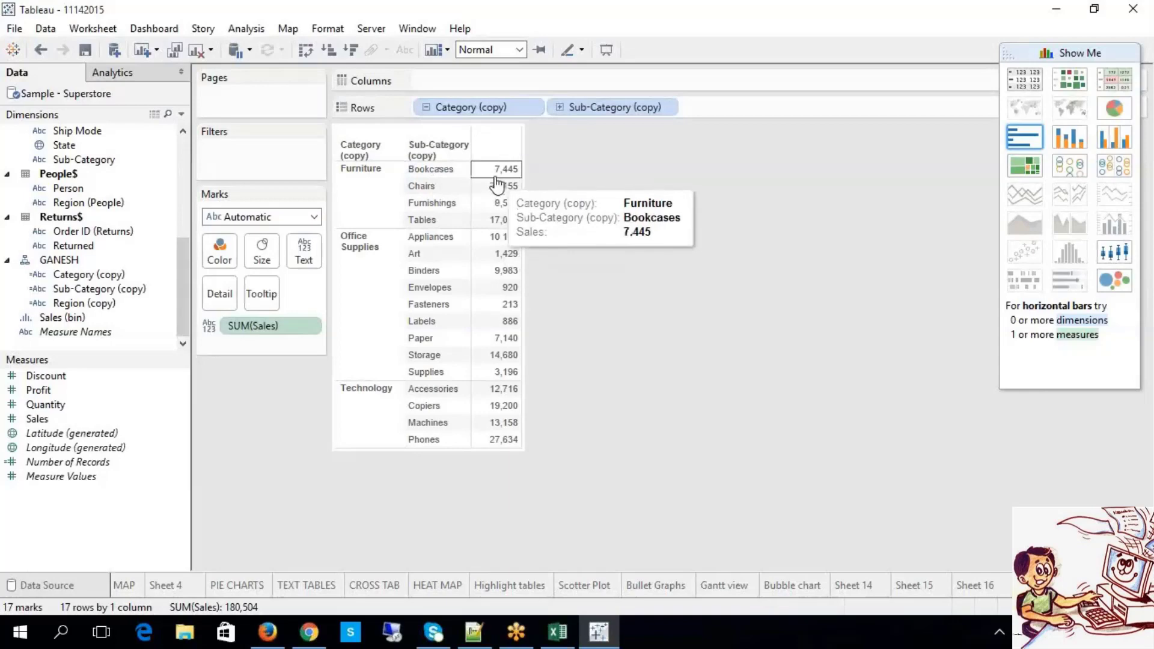
left_click(426, 107)
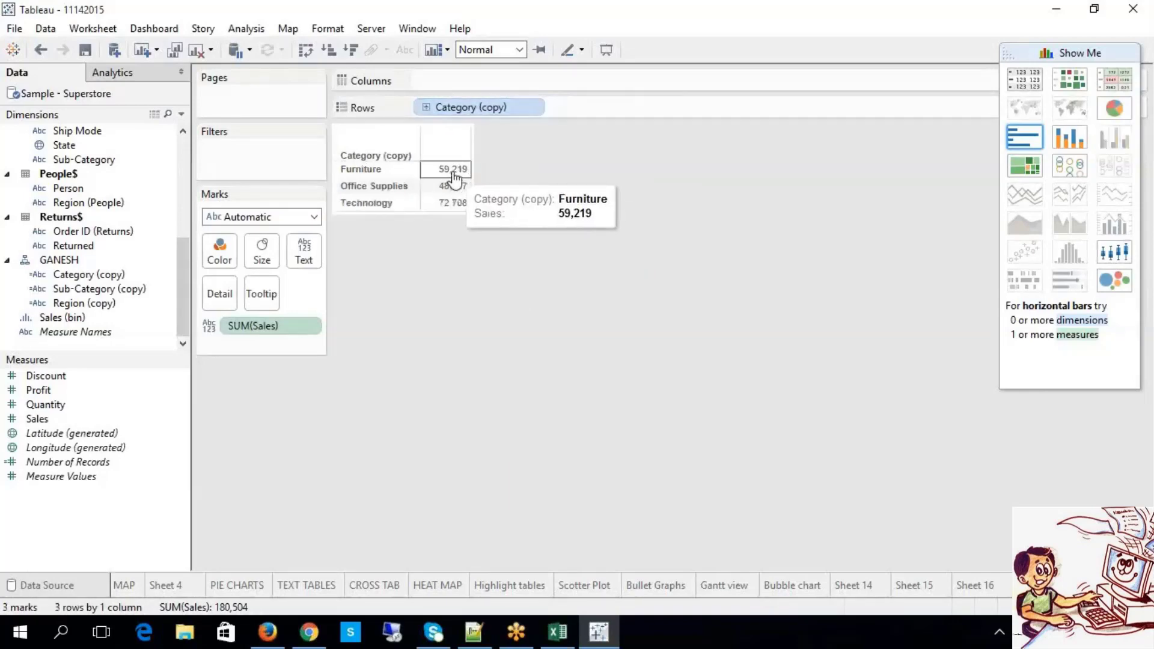
Drill the rows down through Sub-Category (copy) to Region (copy), and roll them back up to Category (copy).
left_click(426, 108)
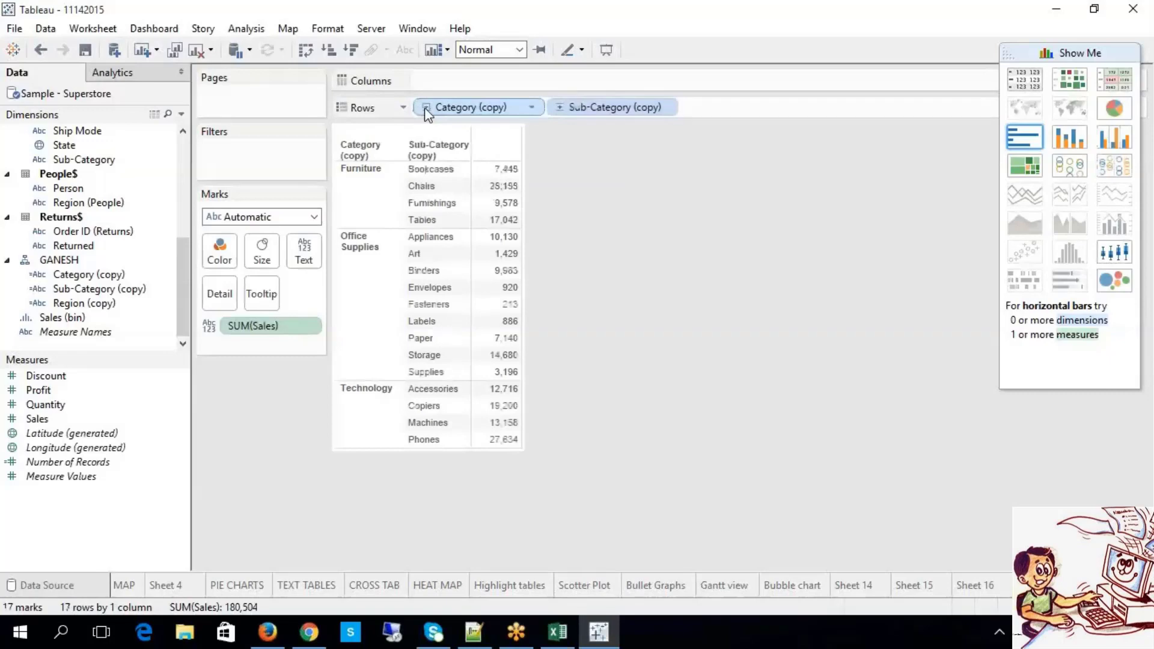
left_click(559, 108)
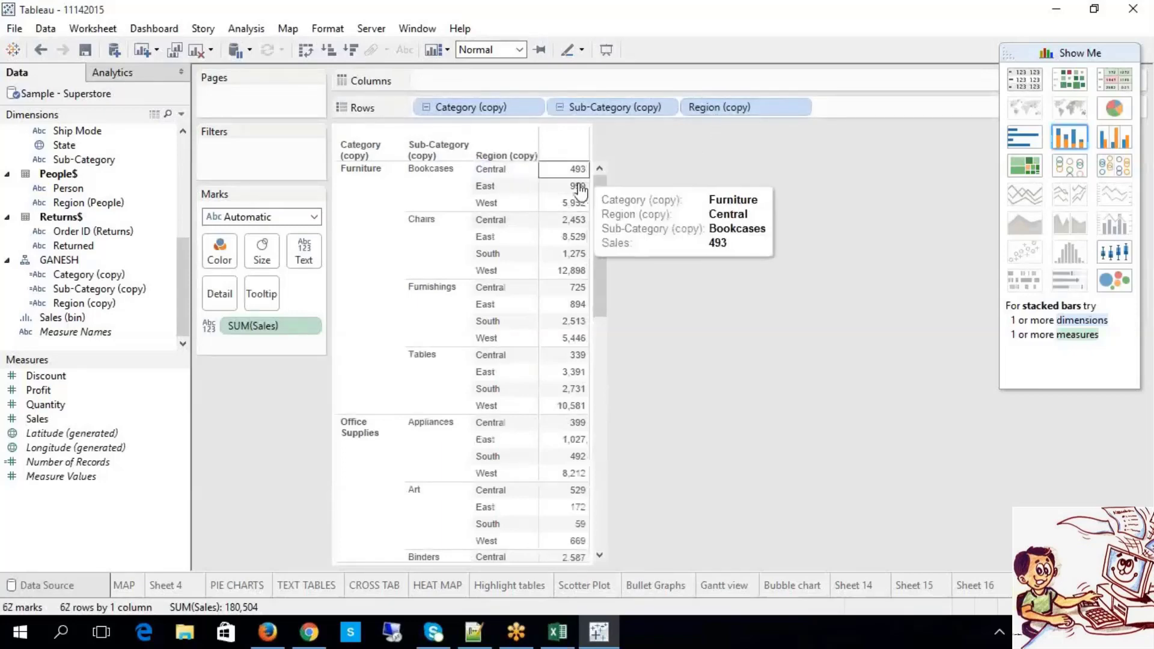
left_click(560, 107)
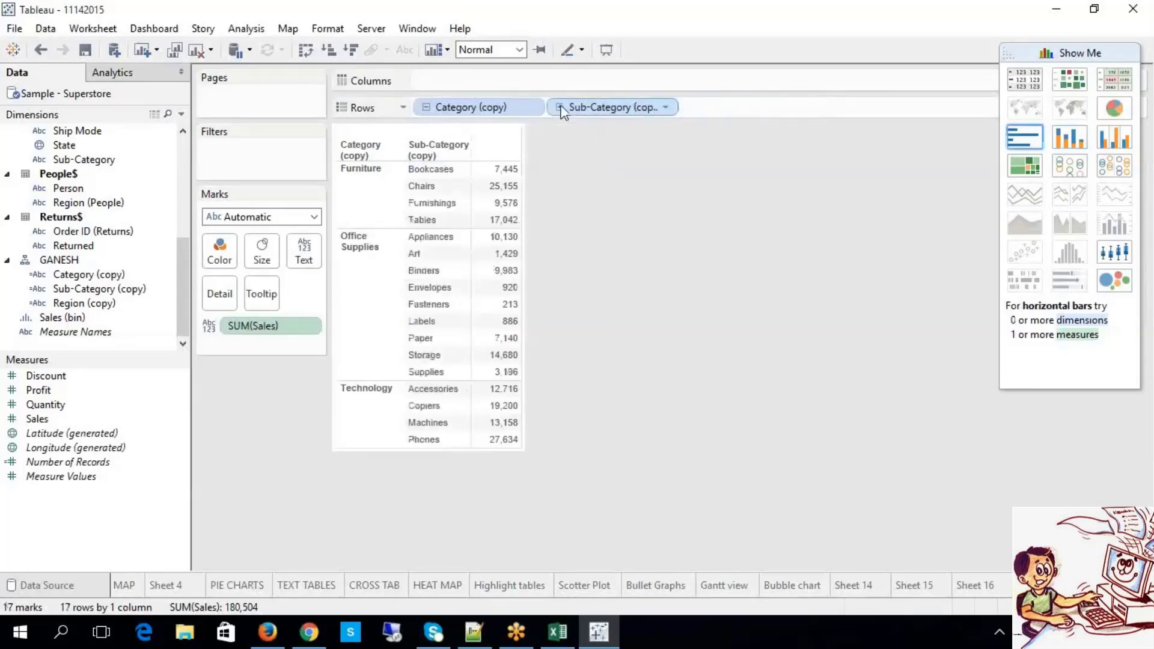
left_click(426, 107)
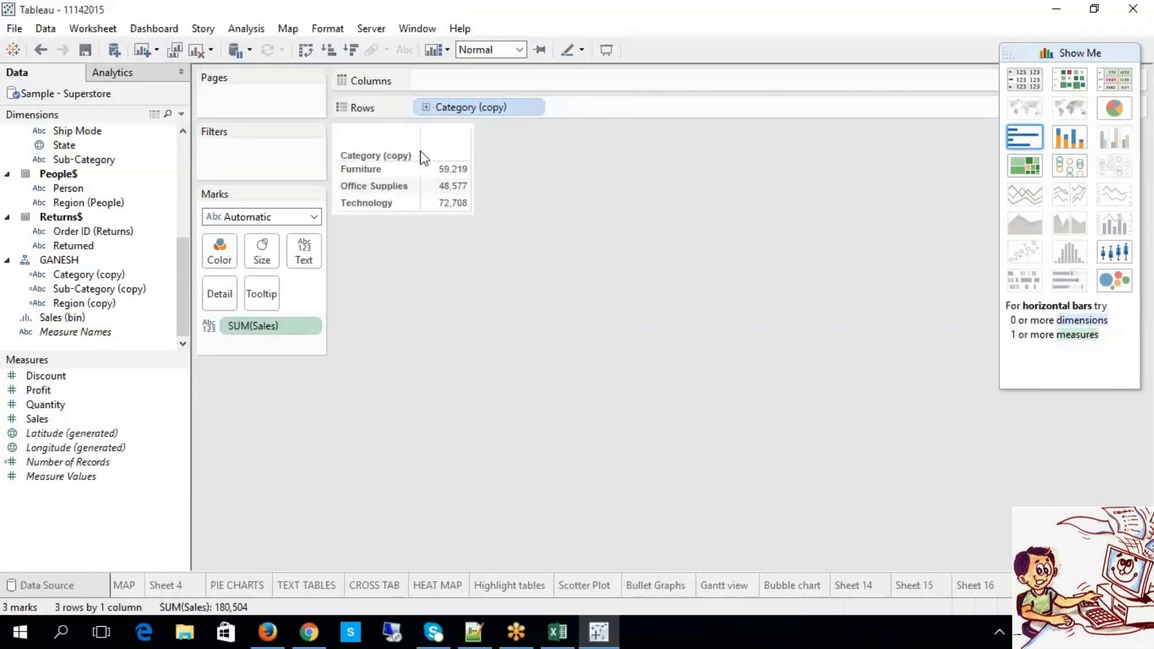
Change the view to stacked bars and expand the color hierarchy down to Region (copy).
left_click(1072, 138)
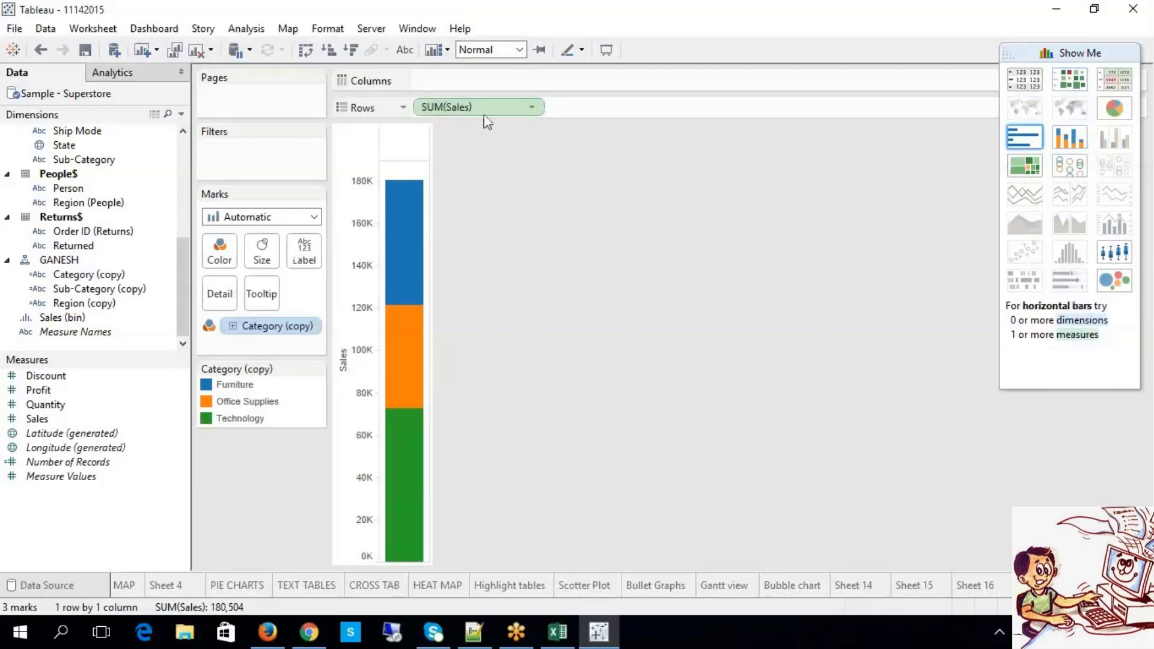
left_click(232, 327)
left_click(232, 346)
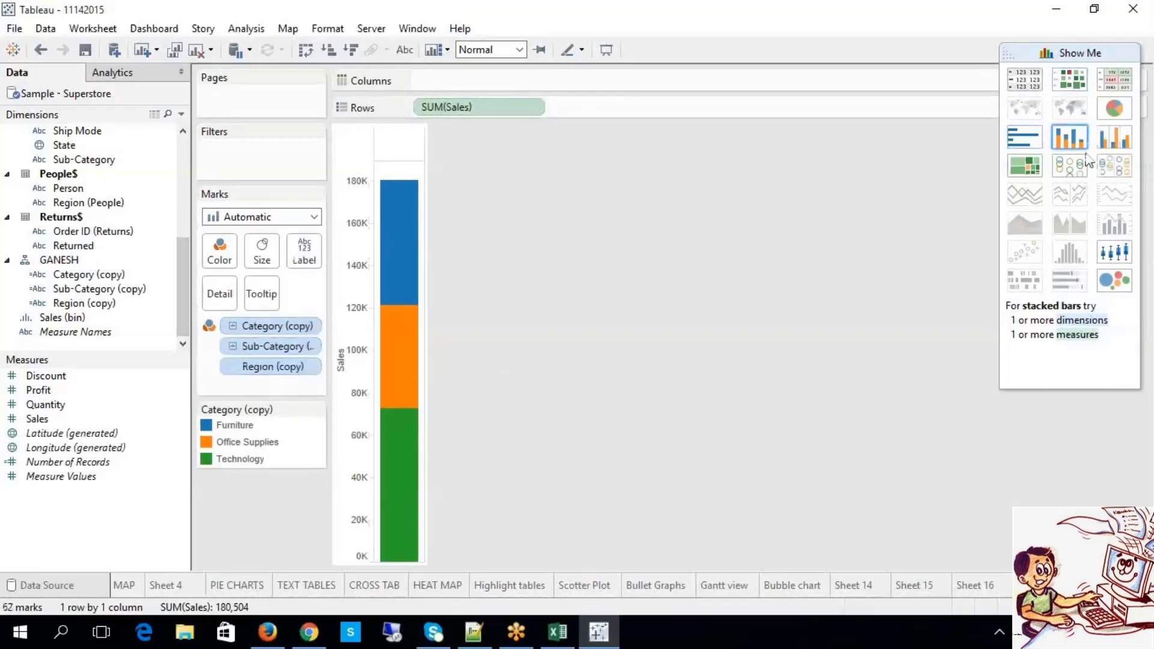
Switch to side-by-side bars, show mark labels and collapse the columns to the Category (copy) level.
left_click(1109, 138)
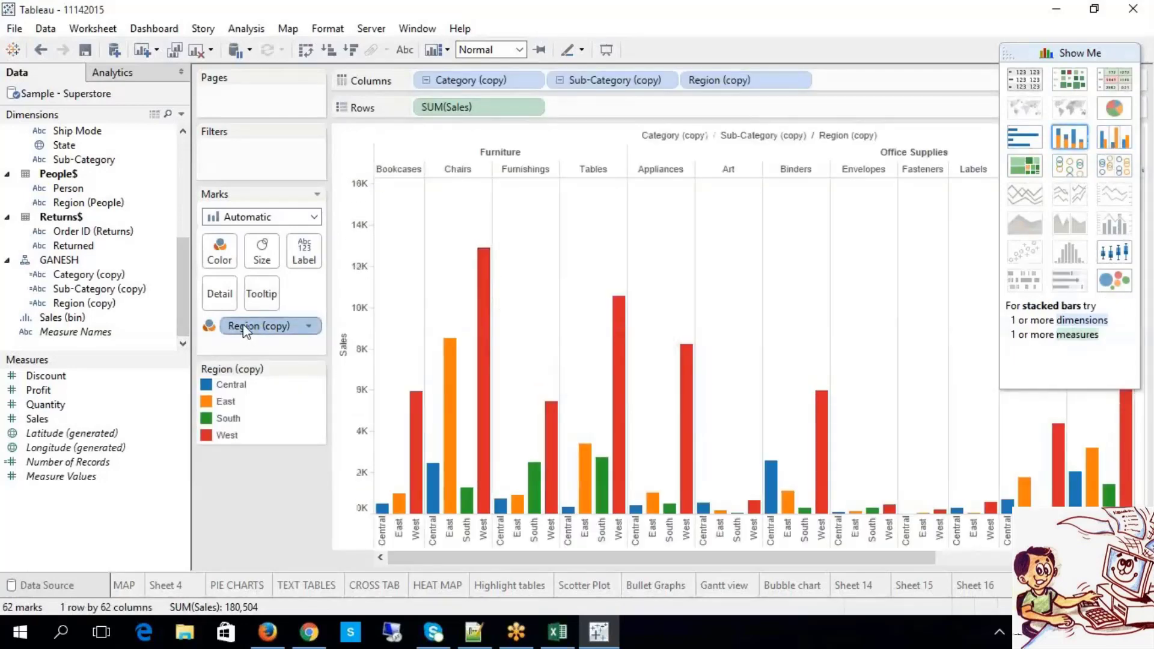
left_click(559, 79)
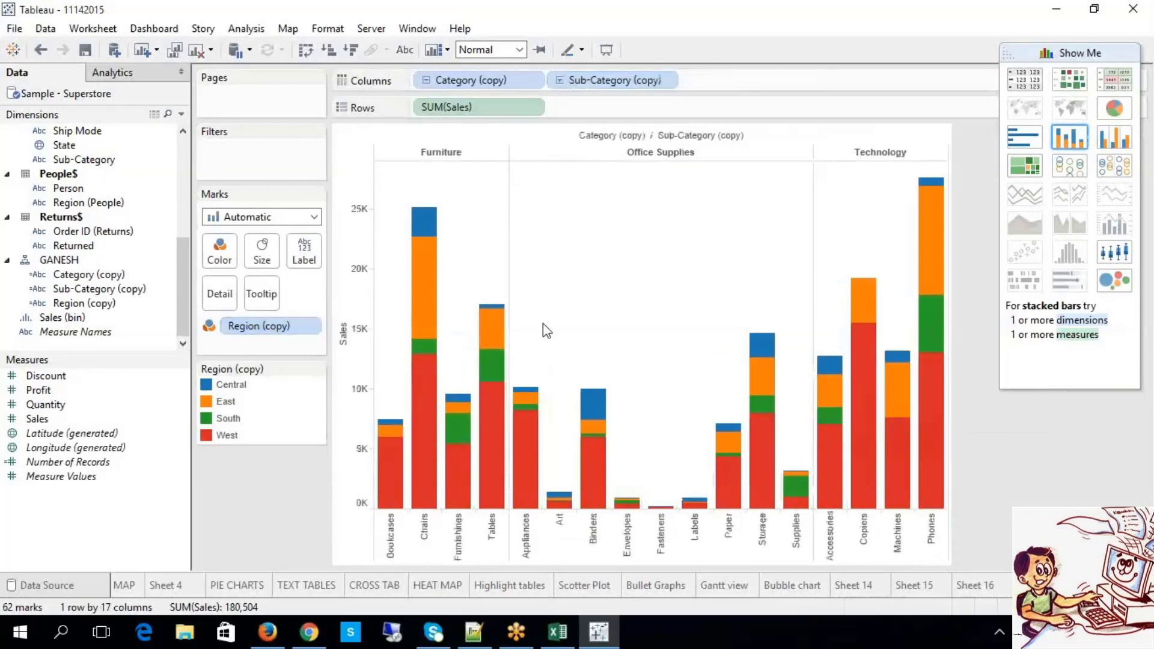
left_click(404, 50)
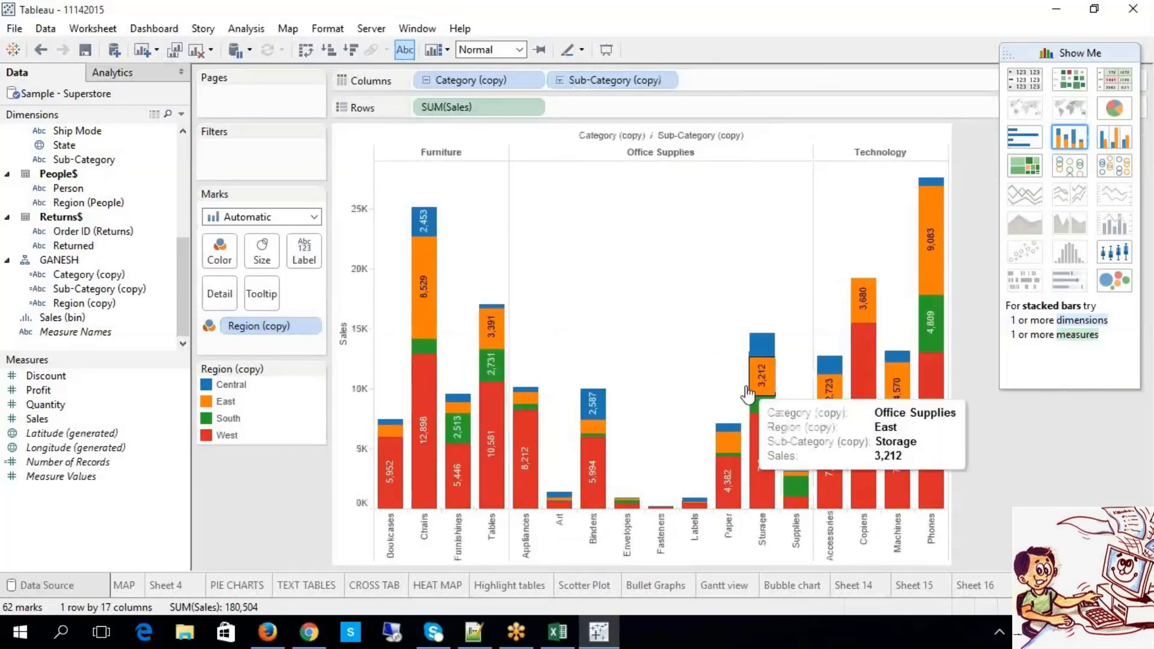
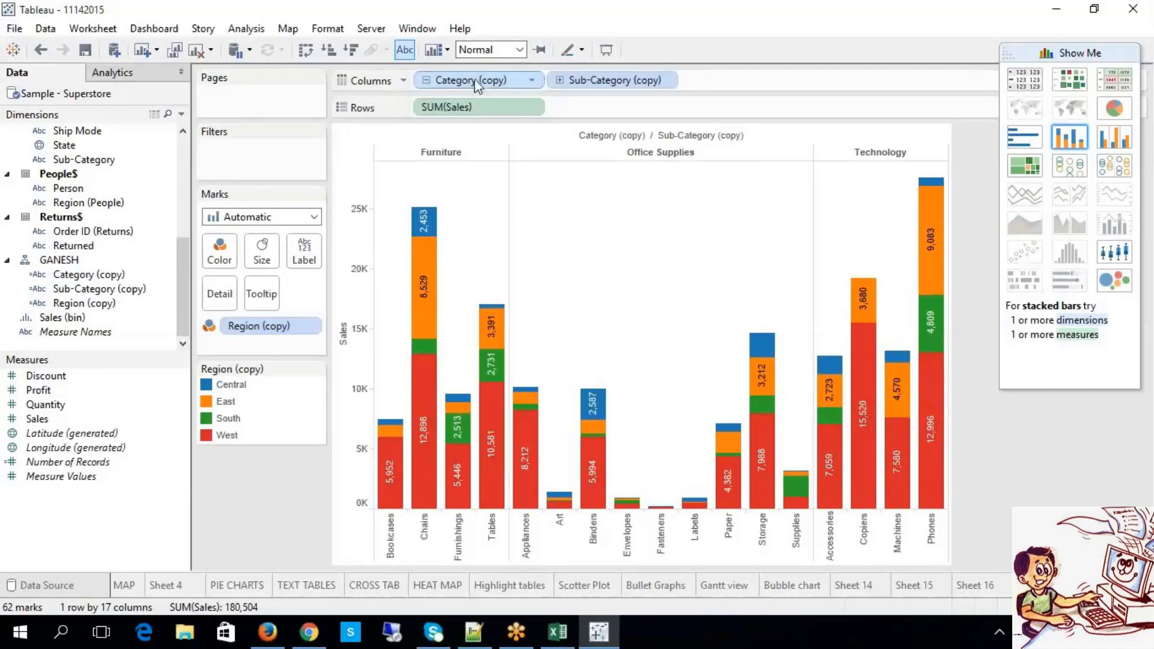
left_click(431, 80)
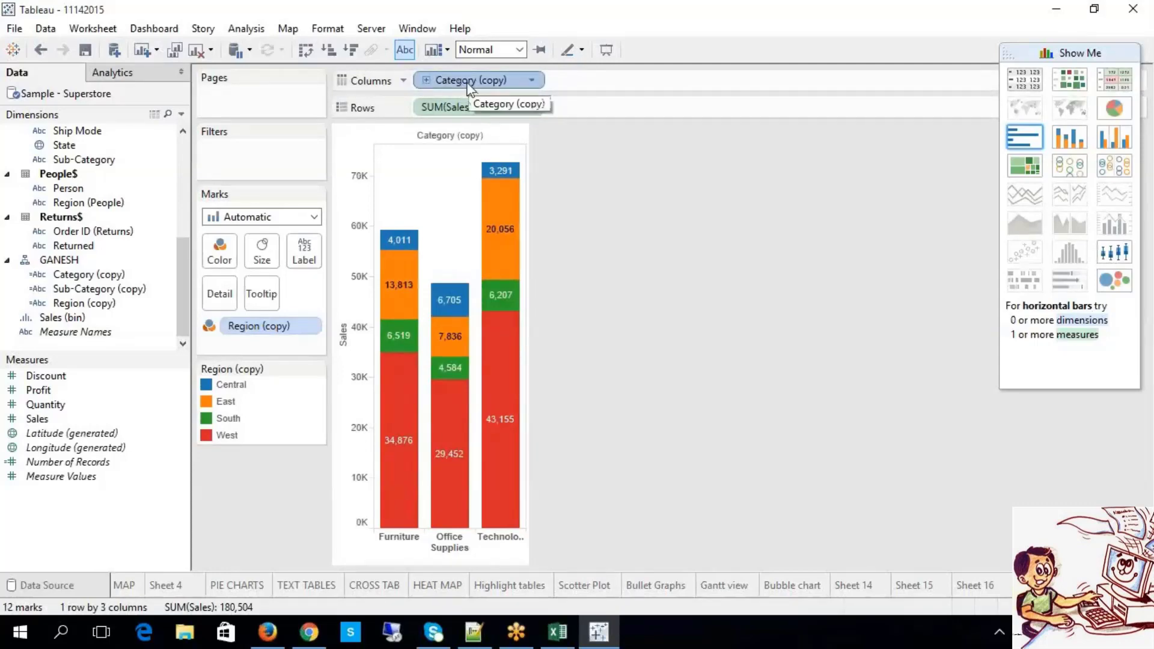
Add Order Date to Columns after Category (copy).
left_click_drag(185, 265, 183, 184)
left_click(118, 174)
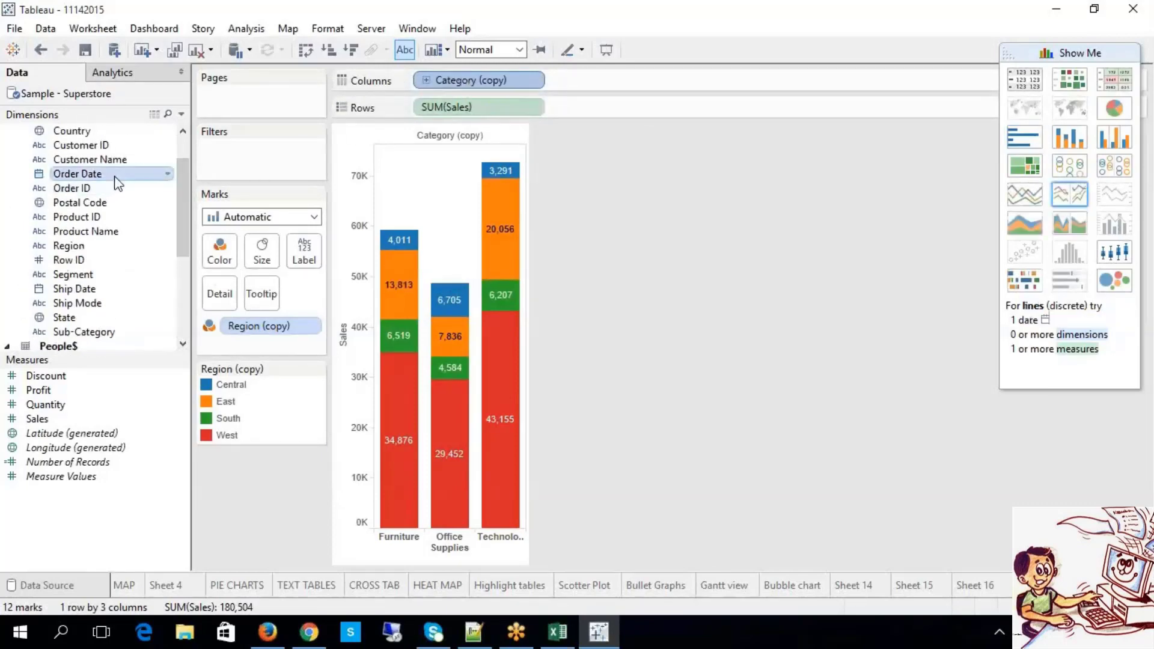
left_click_drag(118, 184, 606, 80)
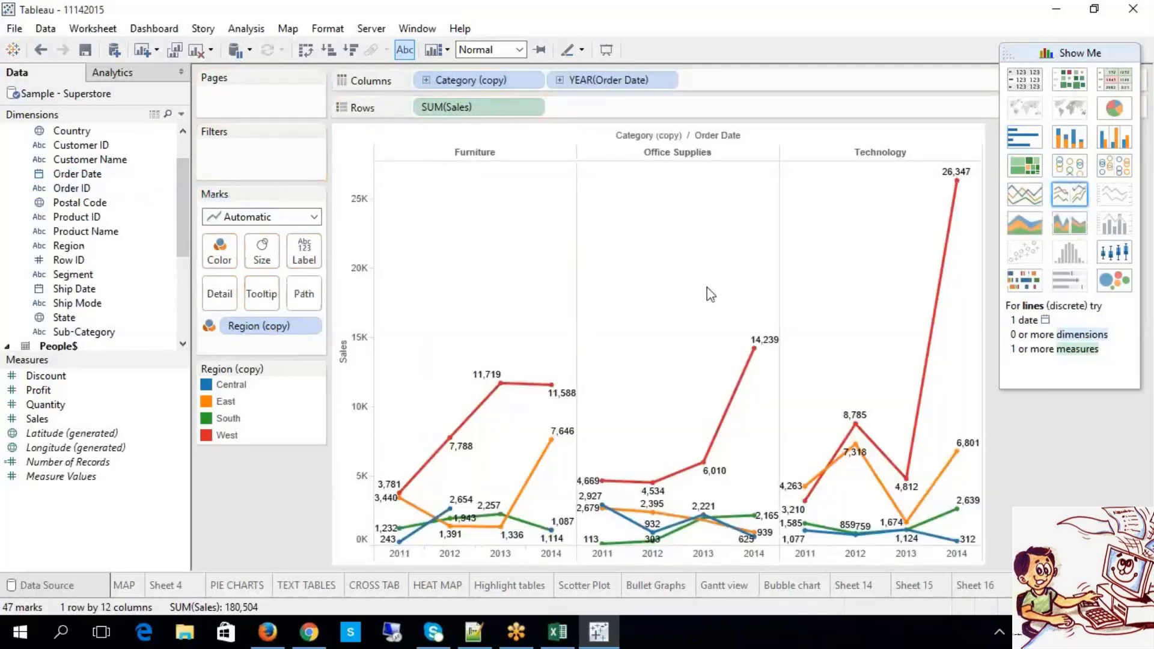
View Sales by Order Date quarter and by sub-category, and roll both hierarchies back up to category and year.
left_click(563, 80)
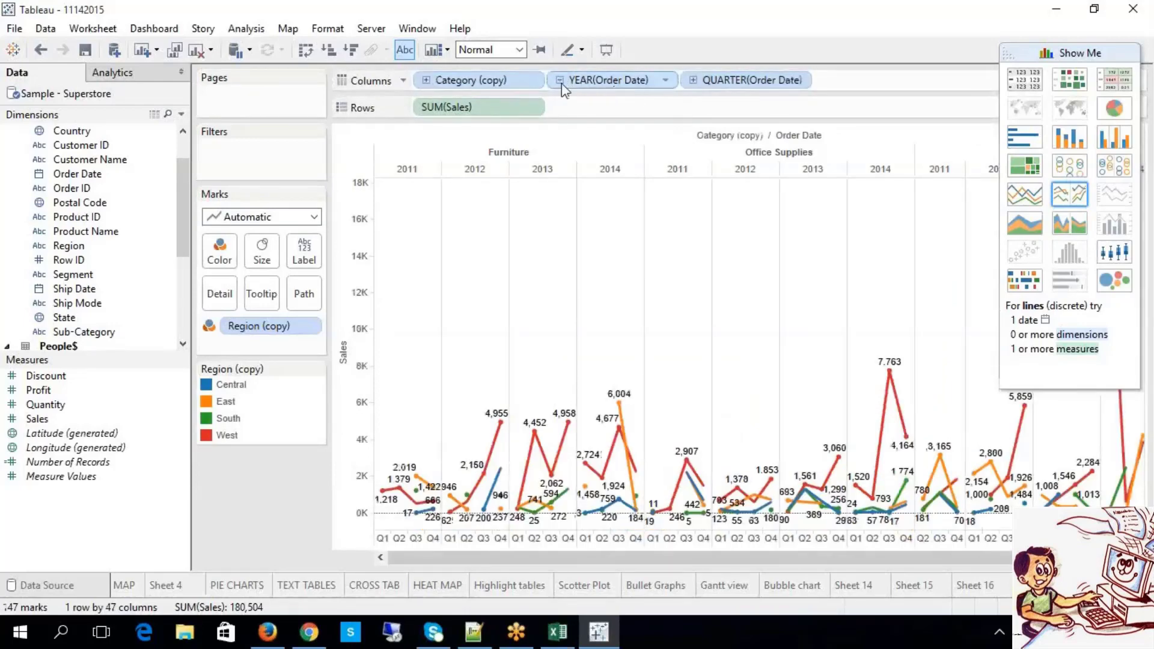
left_click(426, 80)
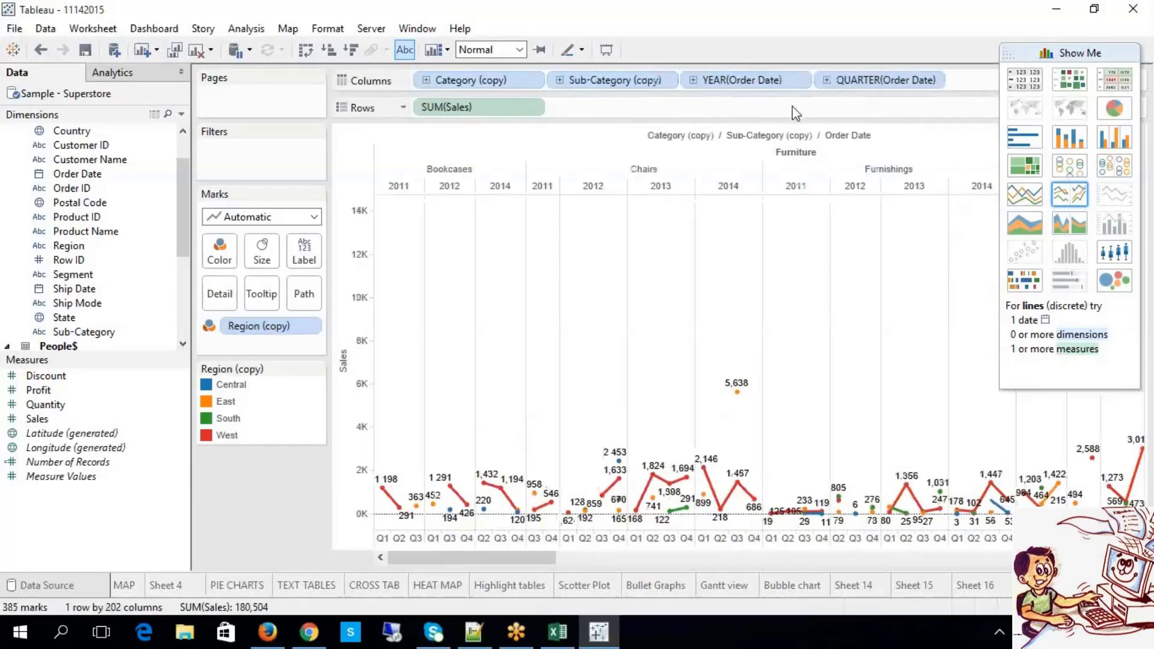
mouse_move(730, 494)
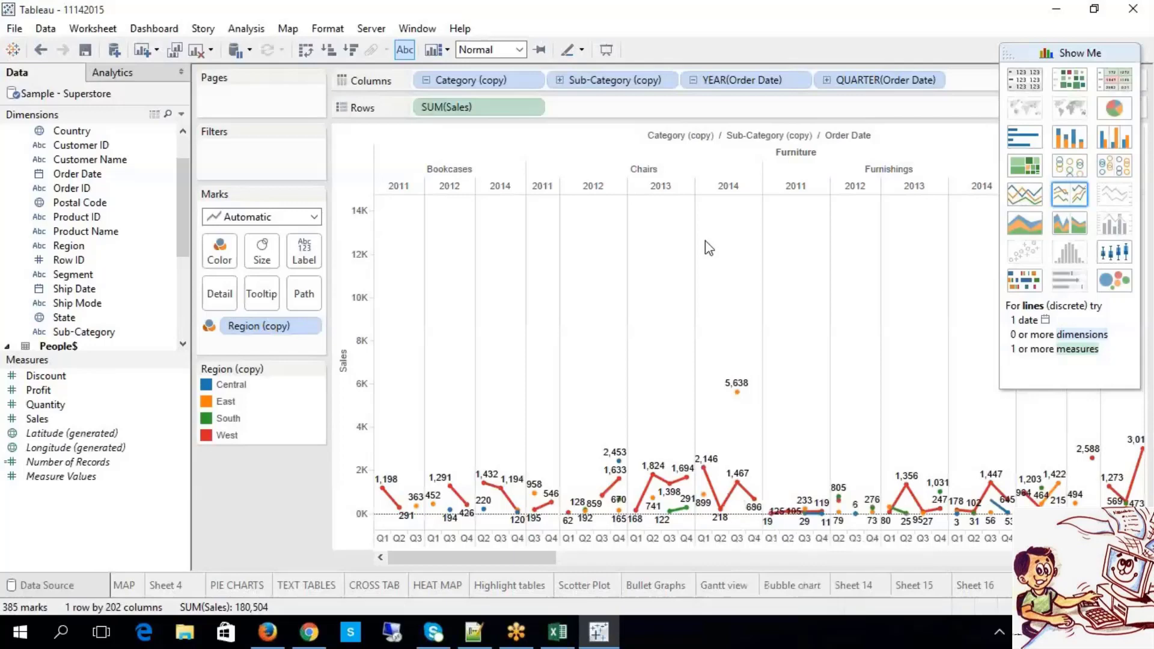
left_click(426, 80)
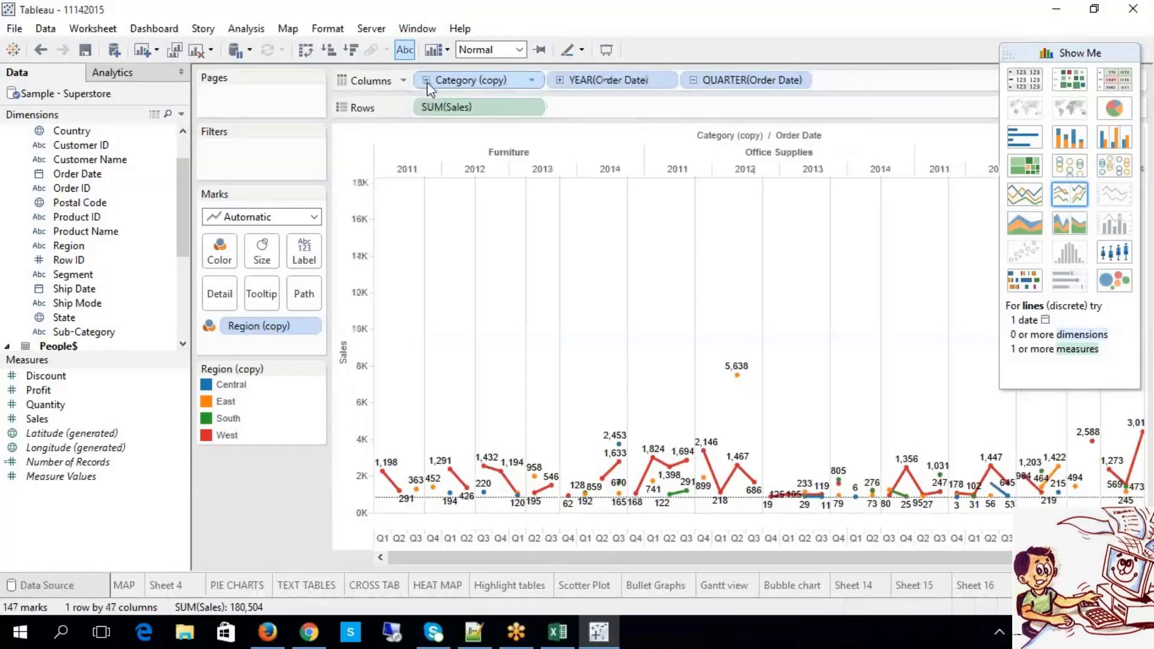
left_click(559, 80)
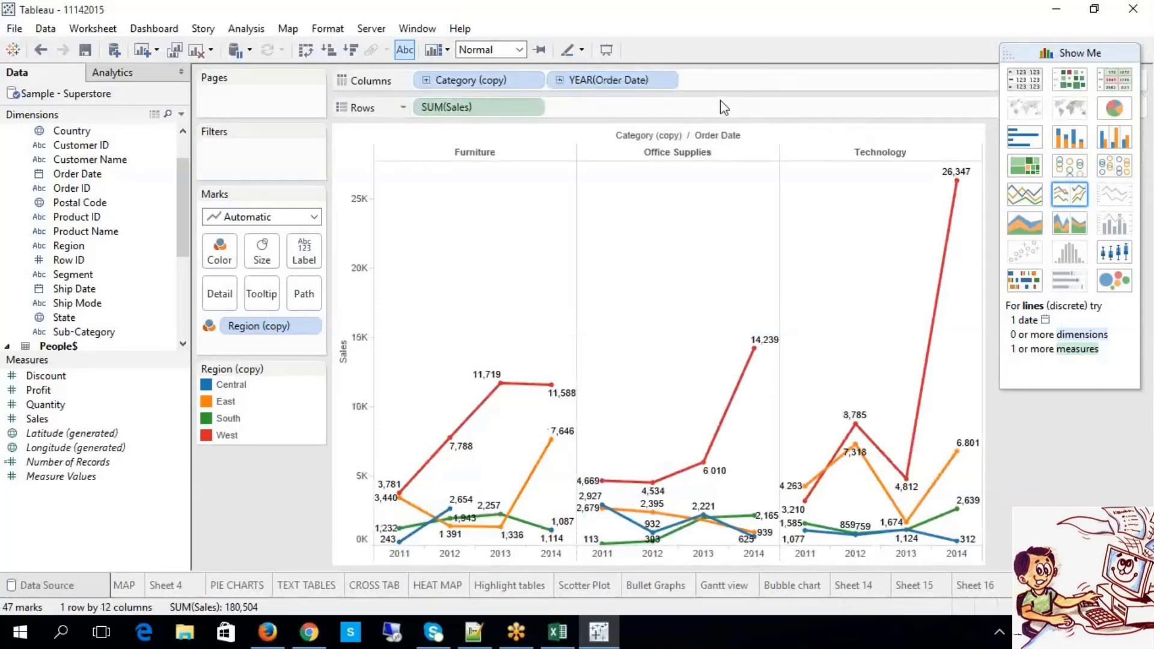
Expand Category (copy) to its sub-categories before splitting the years into quarters, and collapse both levels again.
left_click(428, 82)
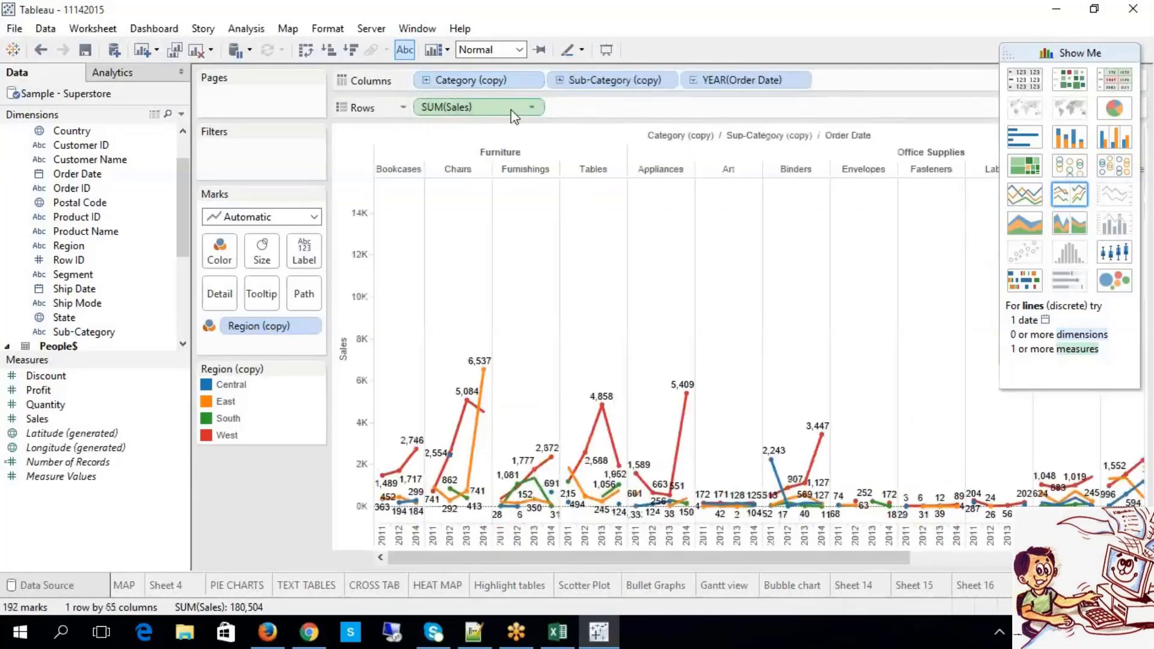
left_click(482, 84)
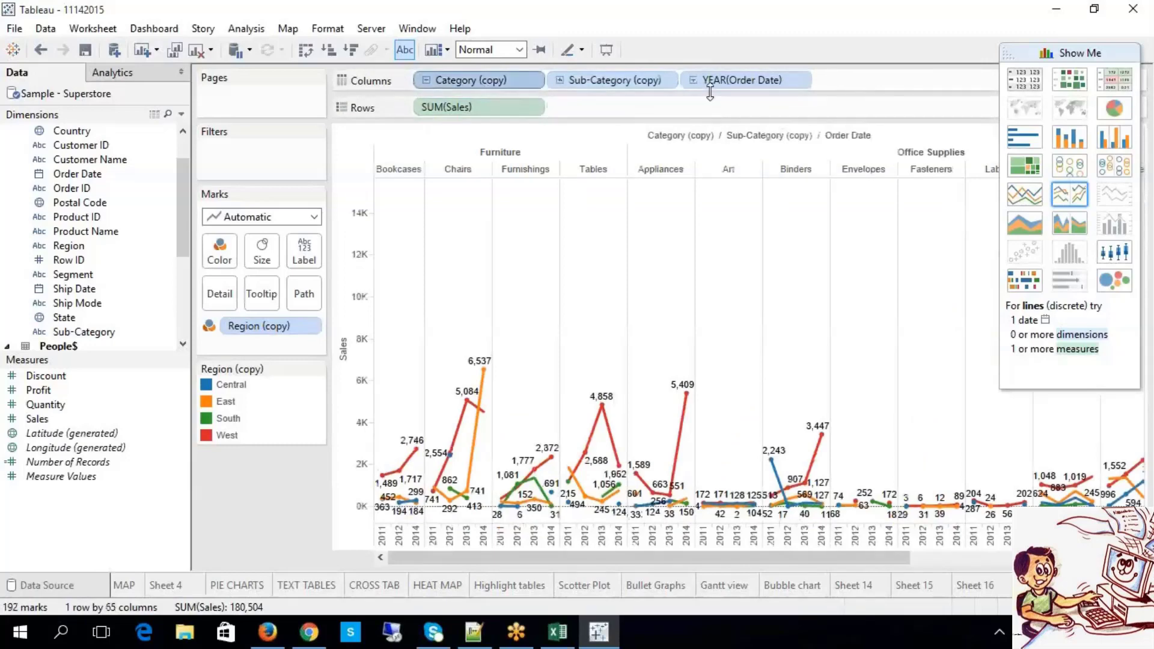
left_click(693, 80)
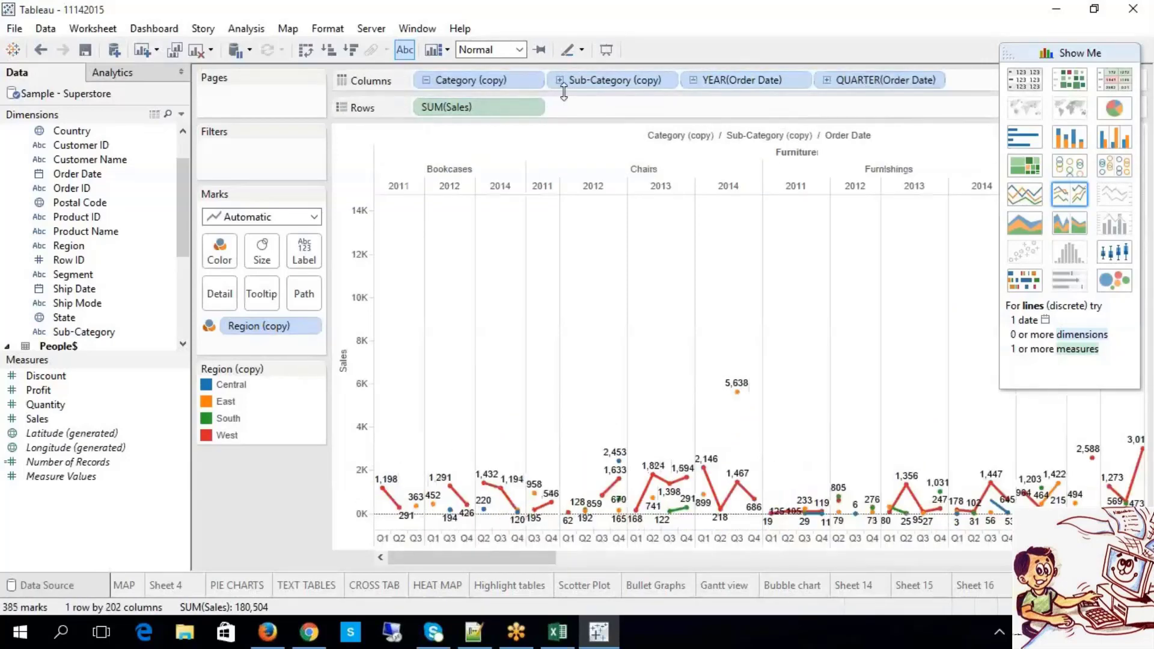
left_click(426, 80)
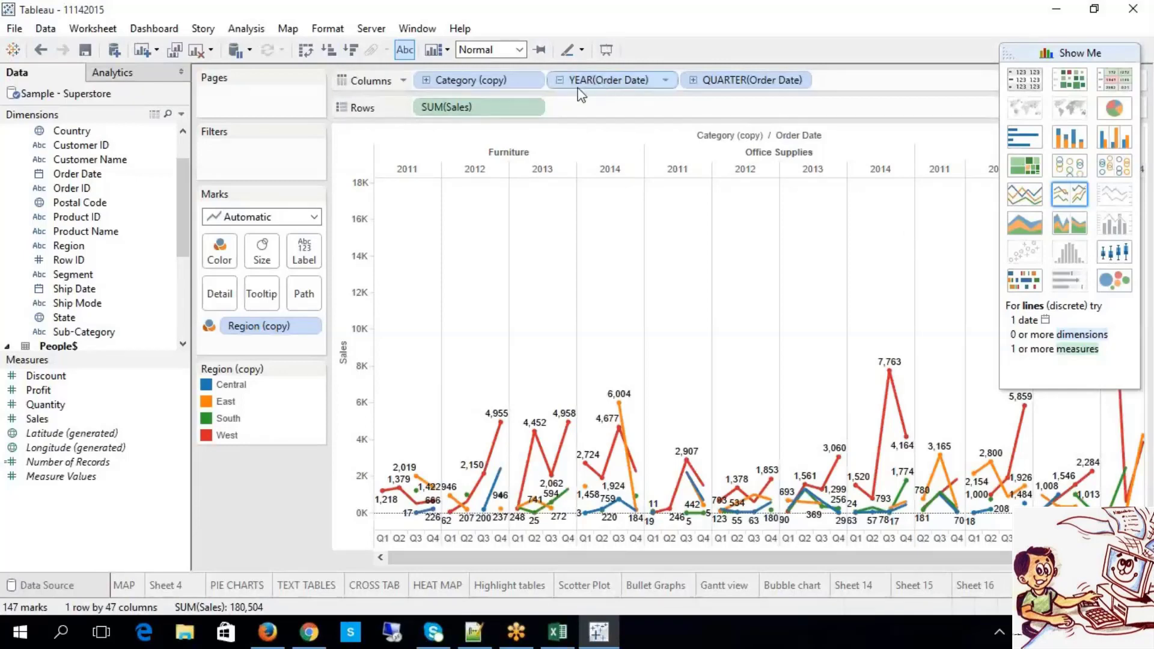
left_click(557, 81)
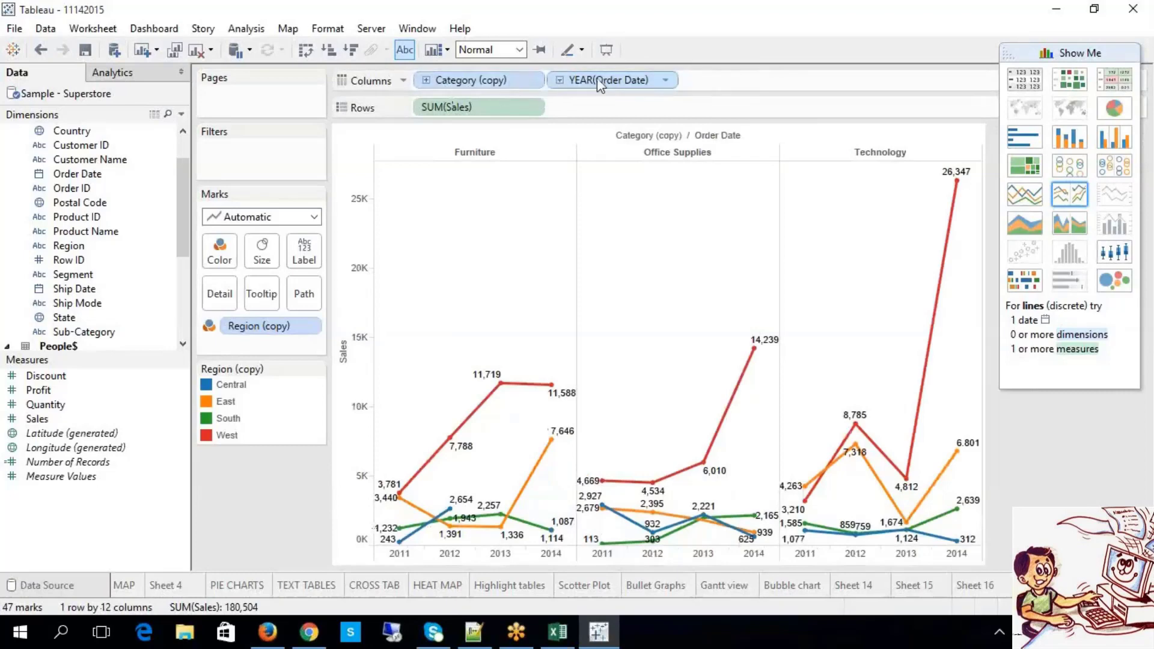
Drill the columns down to Sub-Category (copy) and Order Date quarter, and show Sales as circle views and as discrete lines.
left_click(559, 81)
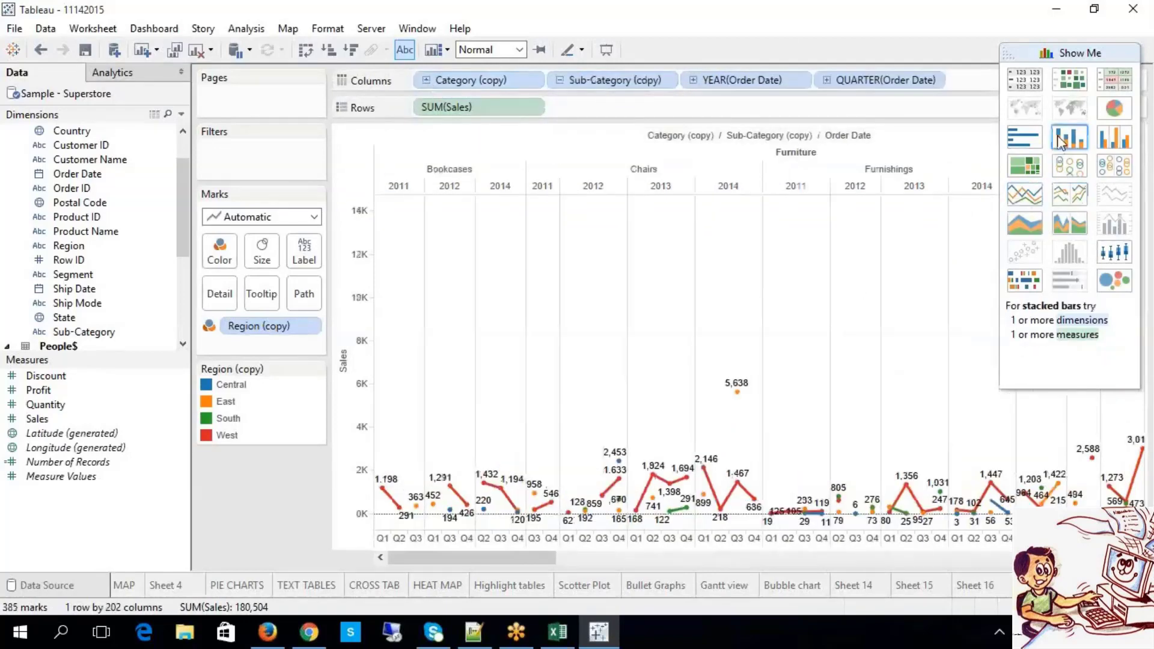
left_click(1069, 174)
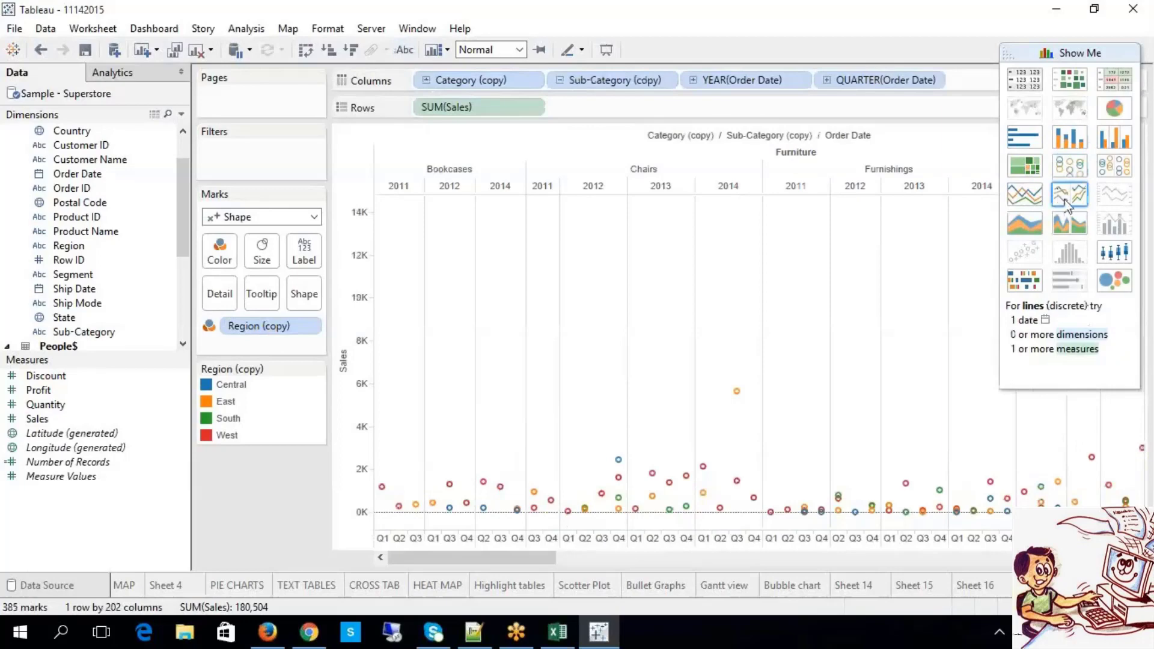
left_click(1067, 203)
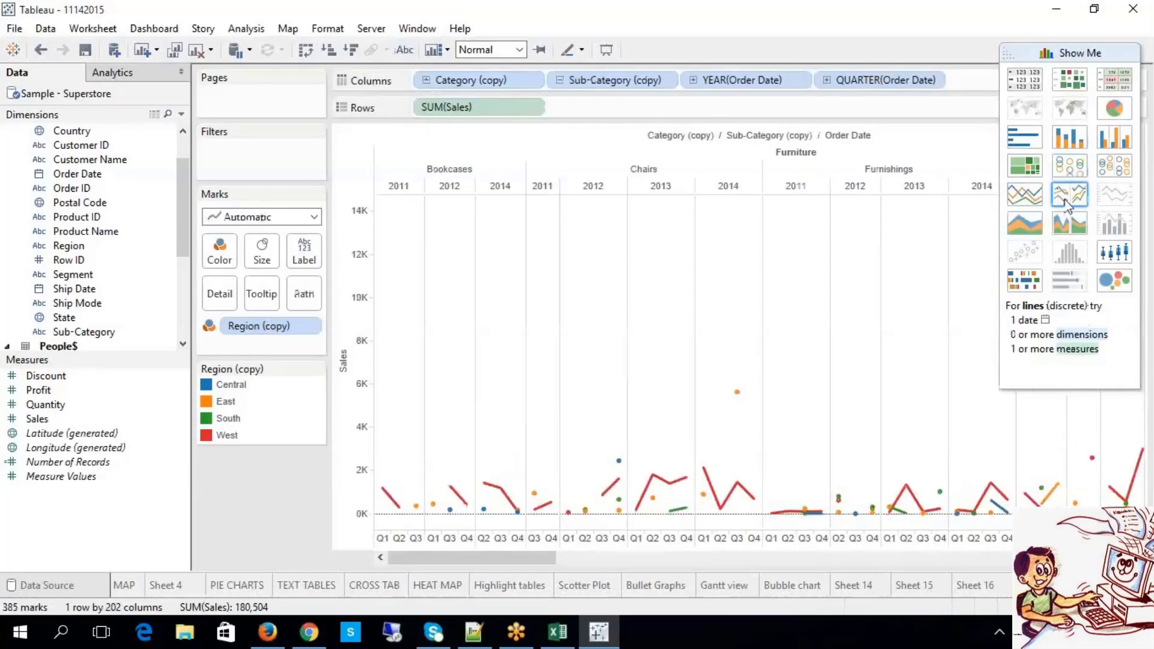
Try continuous lines and a box-and-whisker plot for the drilled-down Sales, and switch the view to packed bubbles.
left_click(1032, 197)
left_click(1118, 253)
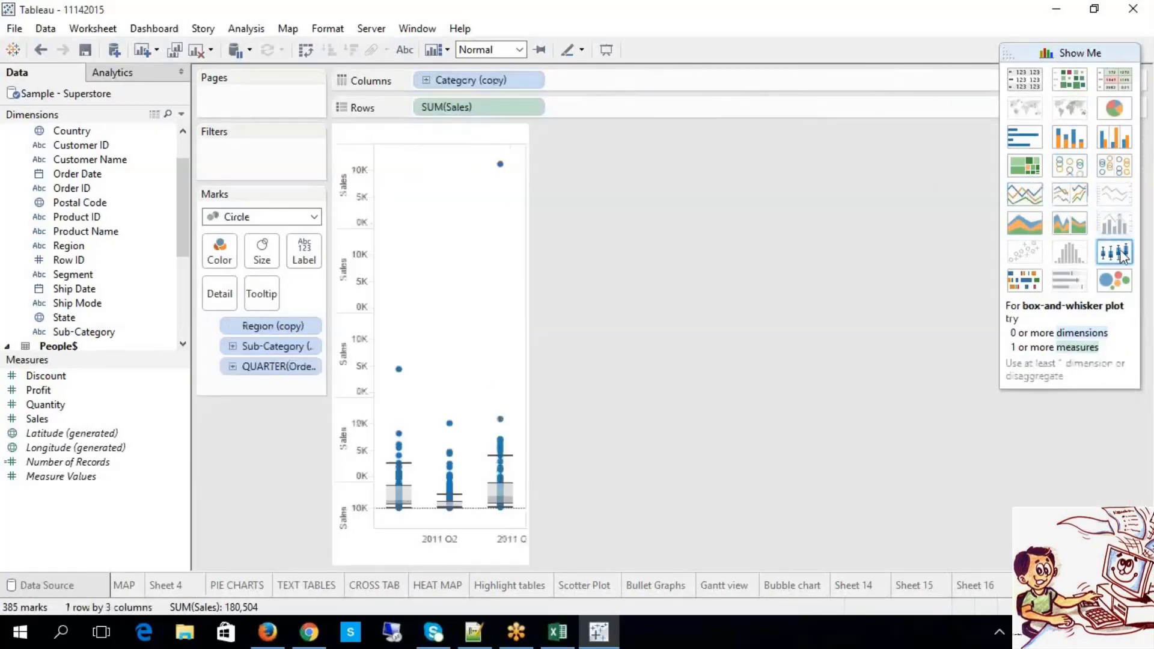
left_click(1112, 280)
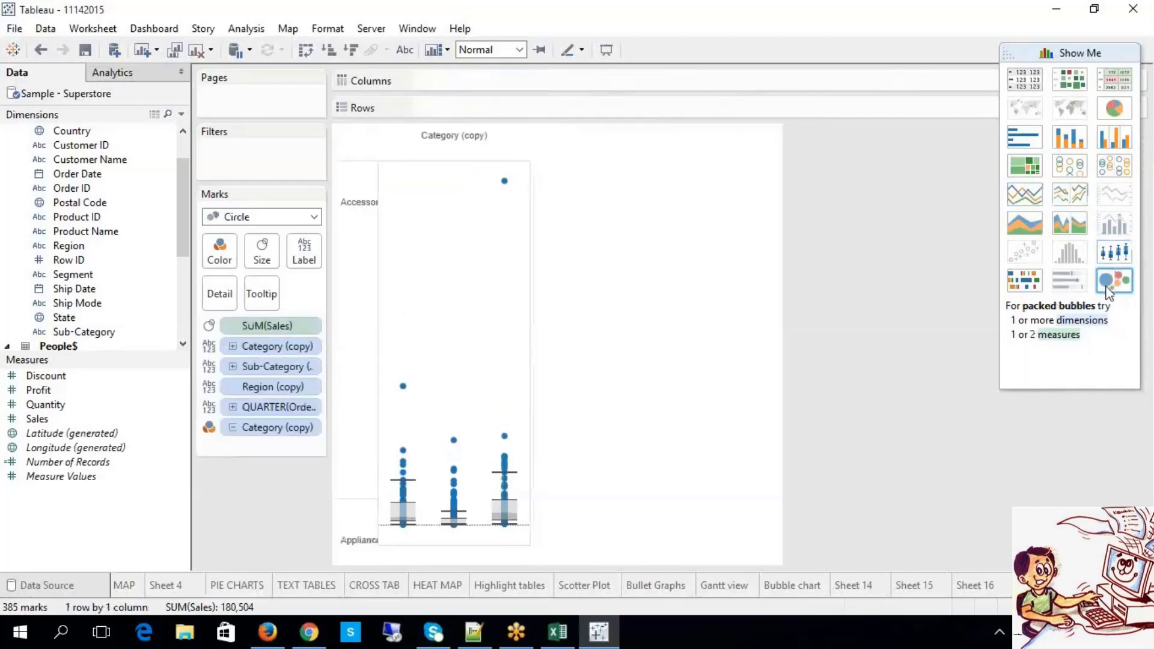
Convert the box plot into a Gantt view.
left_click(1023, 280)
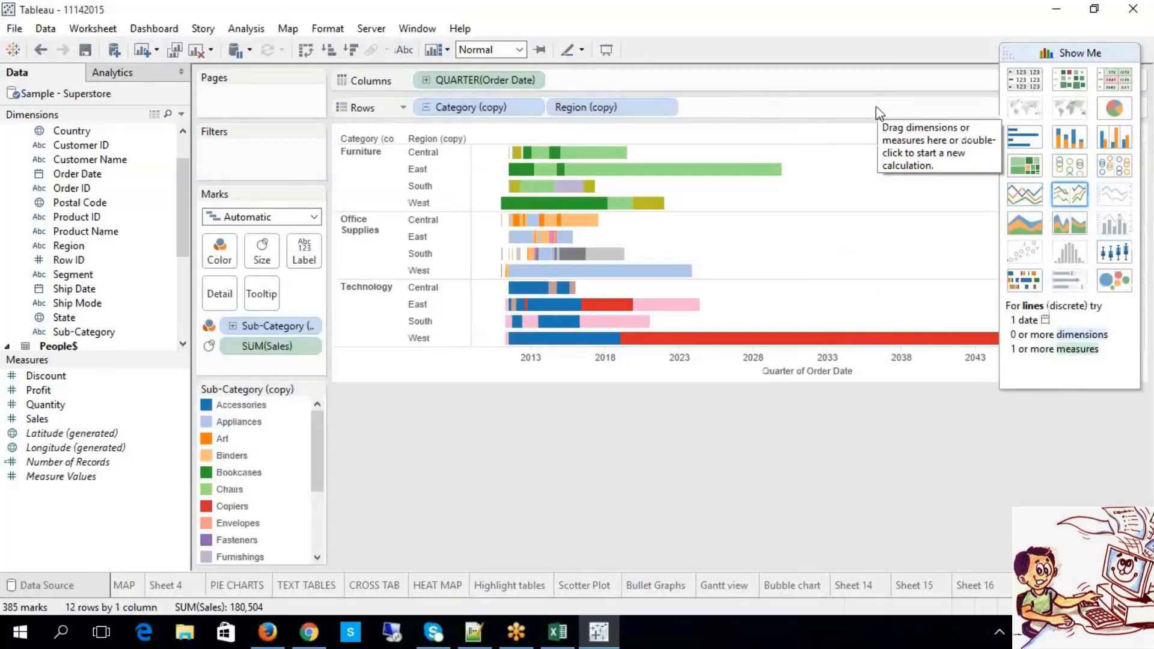
left_click(572, 634)
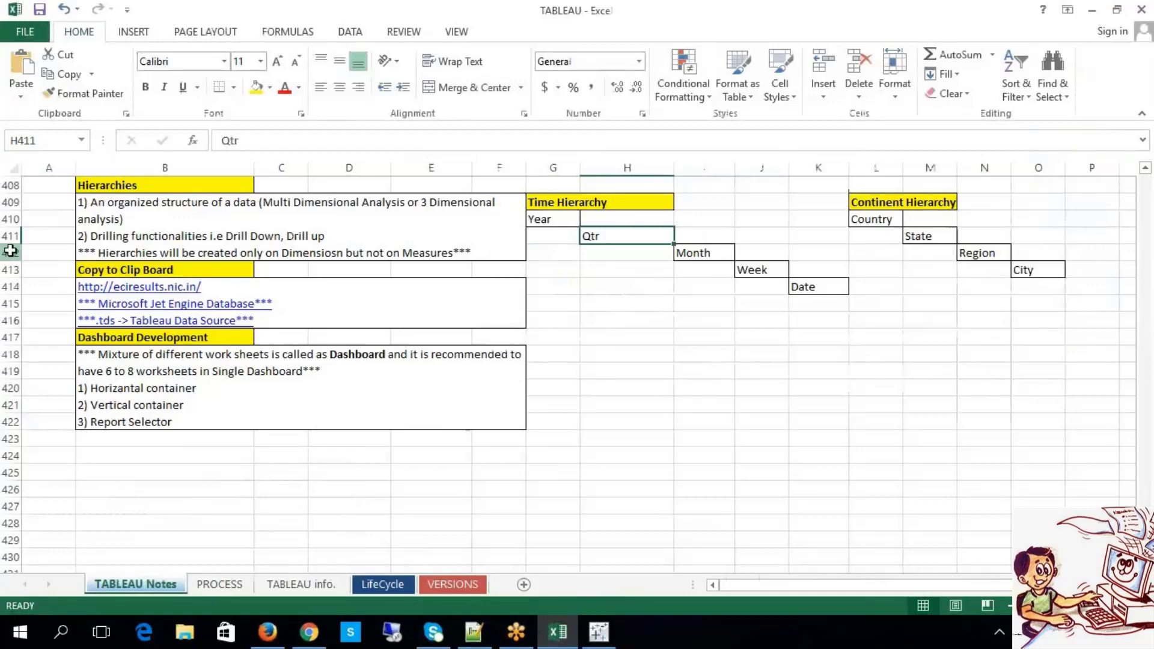
left_click(10, 251)
right_click(12, 254)
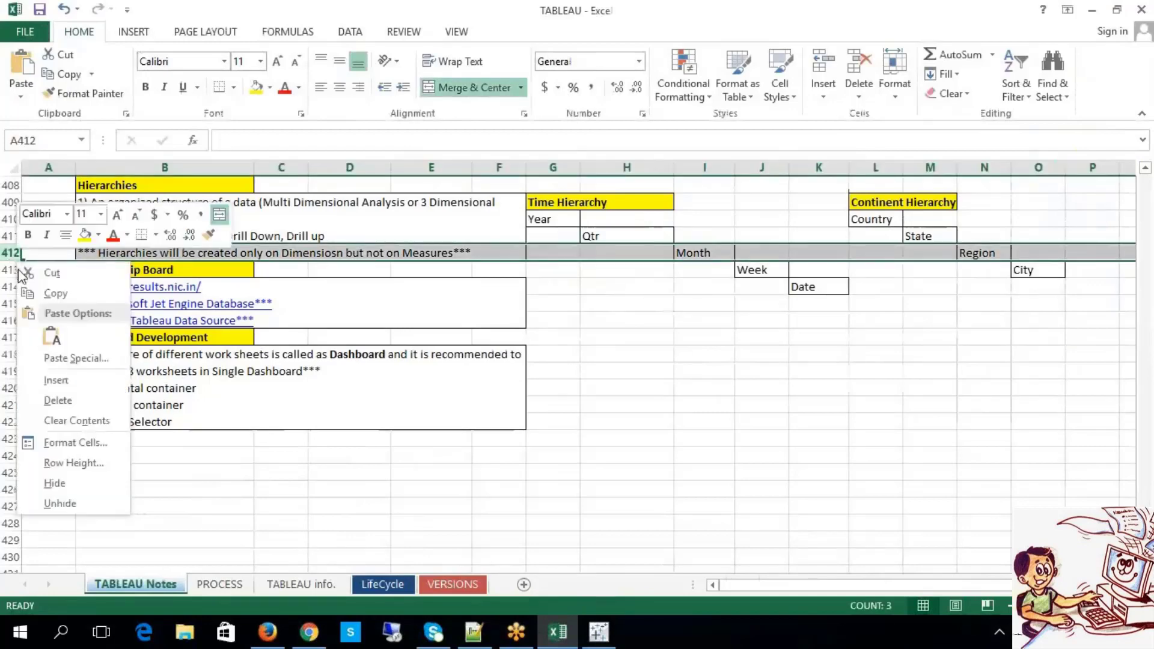
left_click(54, 378)
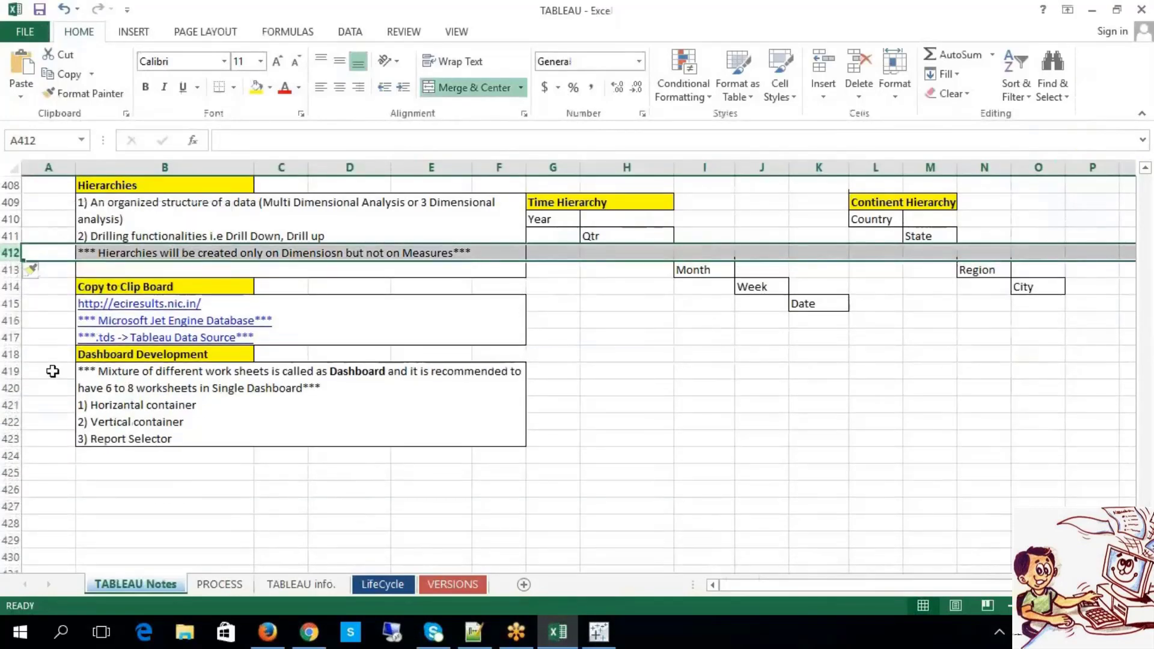
key("ctrl+z")
left_click(763, 471)
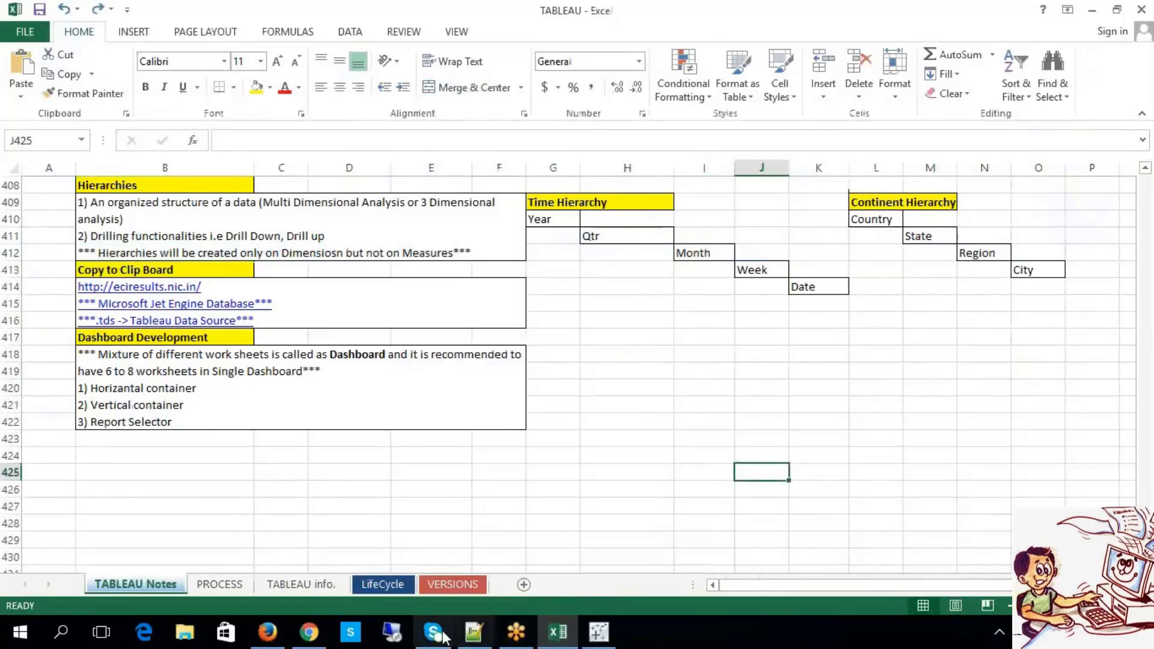
left_click(392, 631)
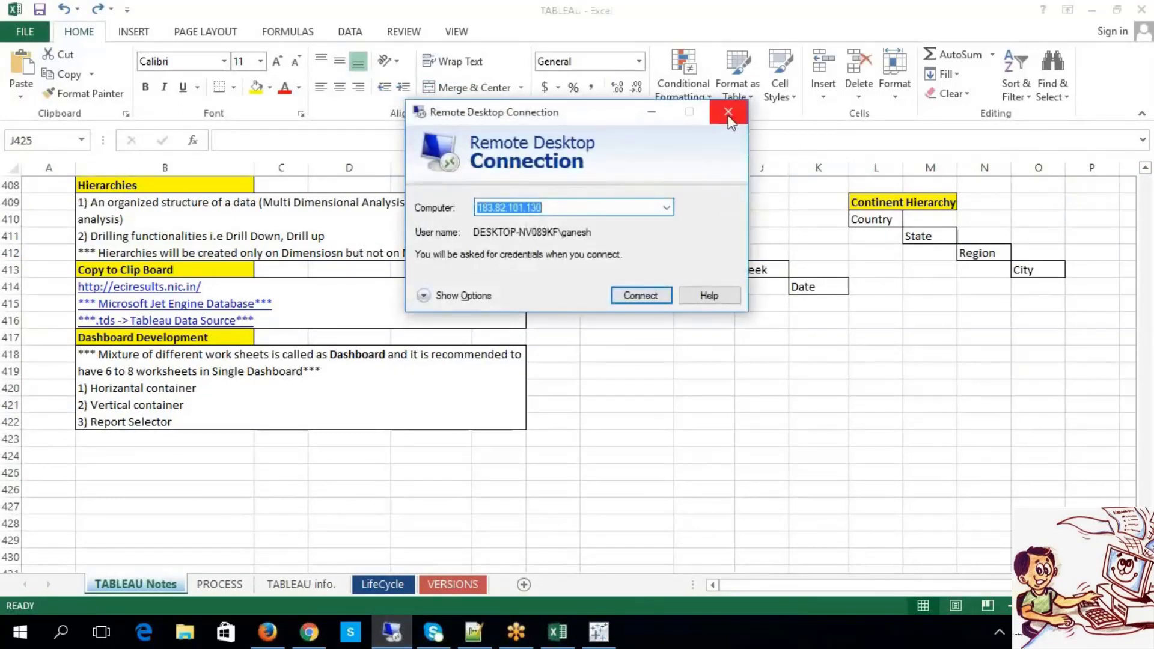
left_click(727, 113)
left_click(598, 631)
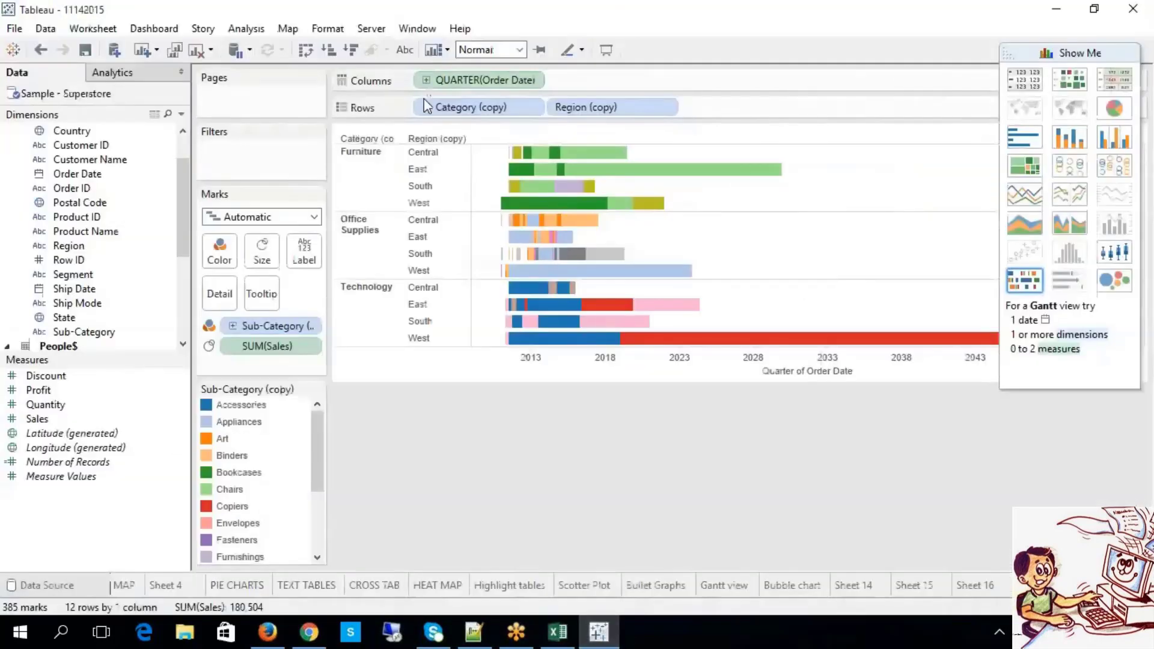
Collapse the Category (copy) hierarchy on Rows and remove the quarterly Order Date from Columns.
key("ctrl+z")
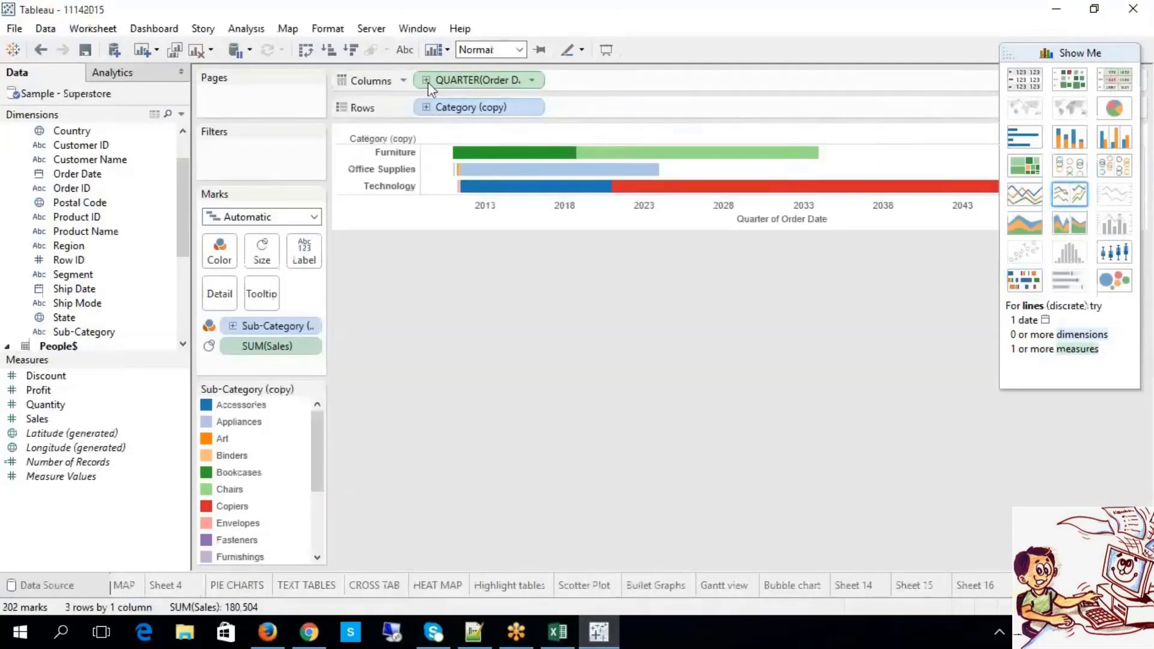
left_click(493, 87)
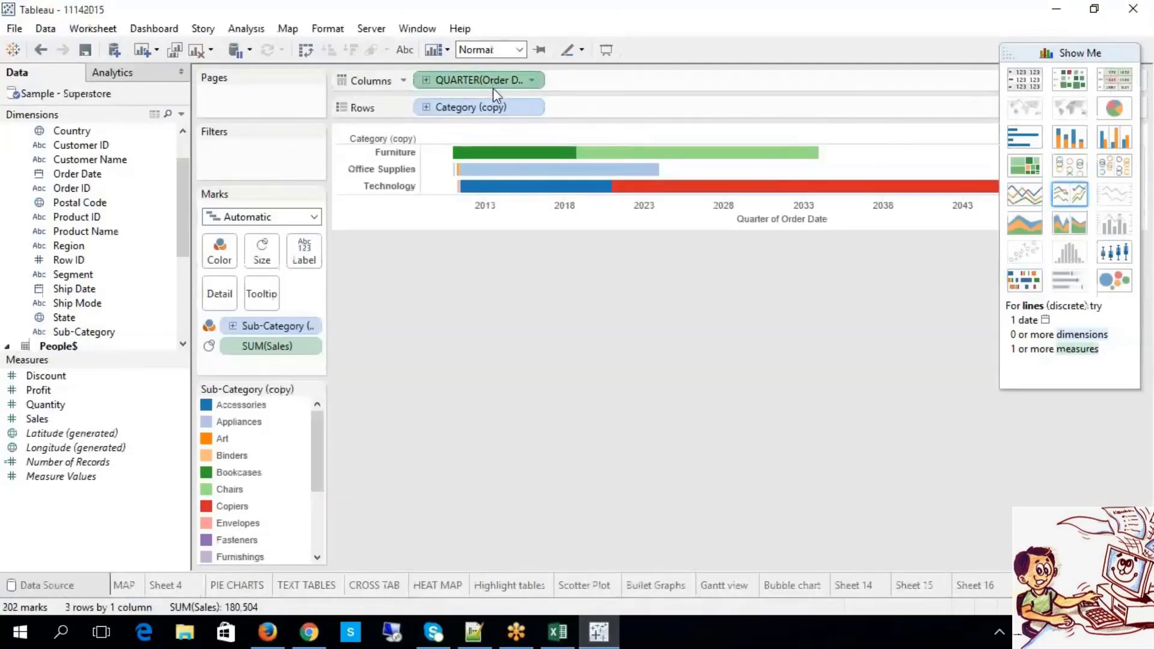
key("Delete")
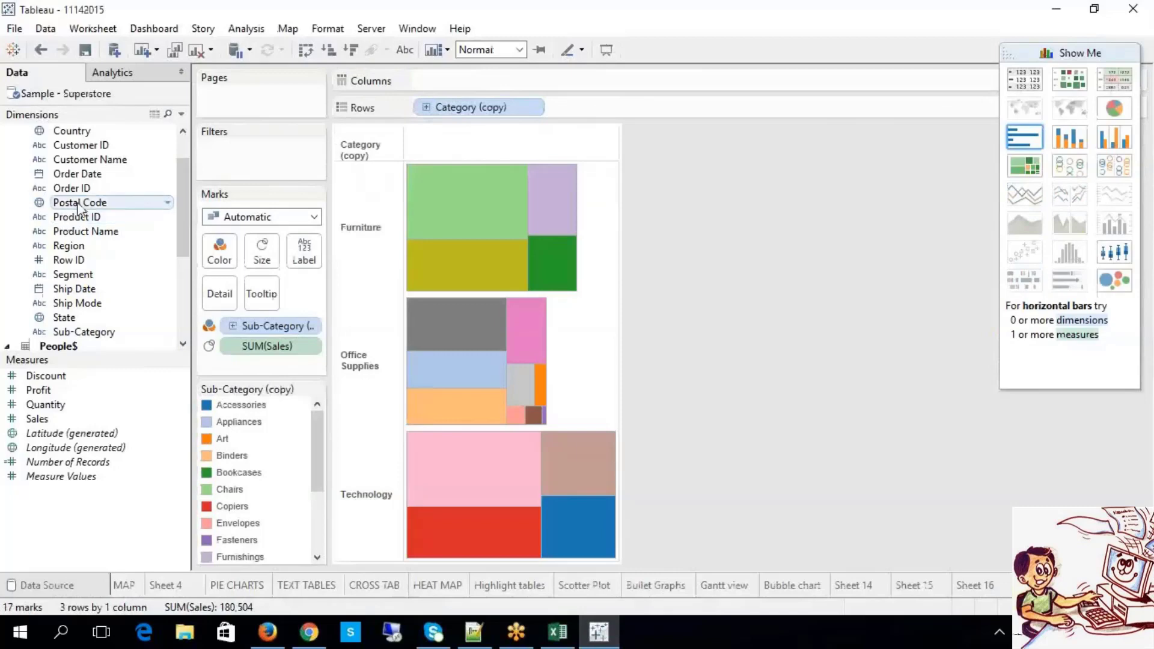
Add Order Date to Columns and set it to the continuous Quarter level (Q2 2015 format).
left_click(87, 174)
left_click_drag(90, 188, 492, 81)
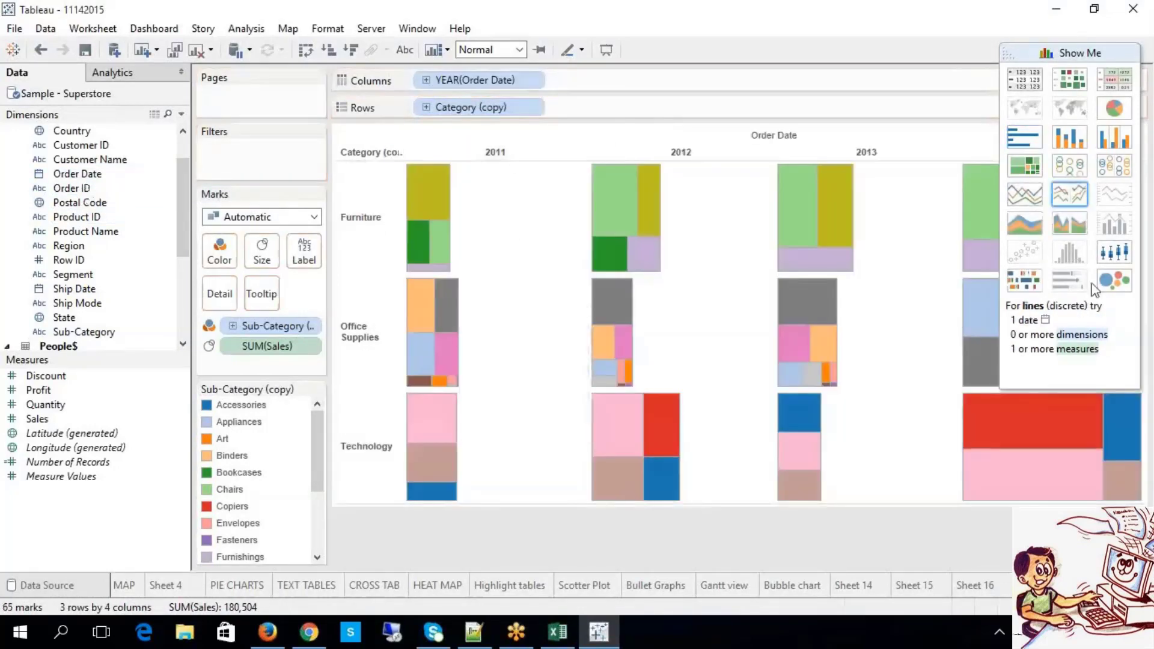
right_click(461, 88)
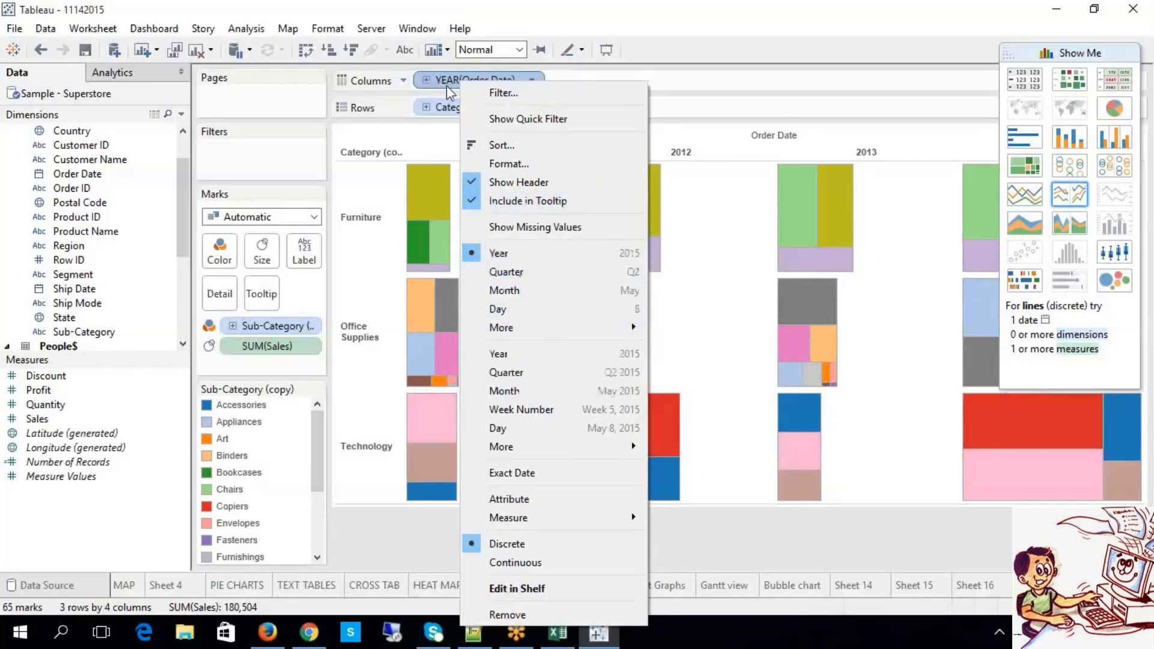
left_click(528, 378)
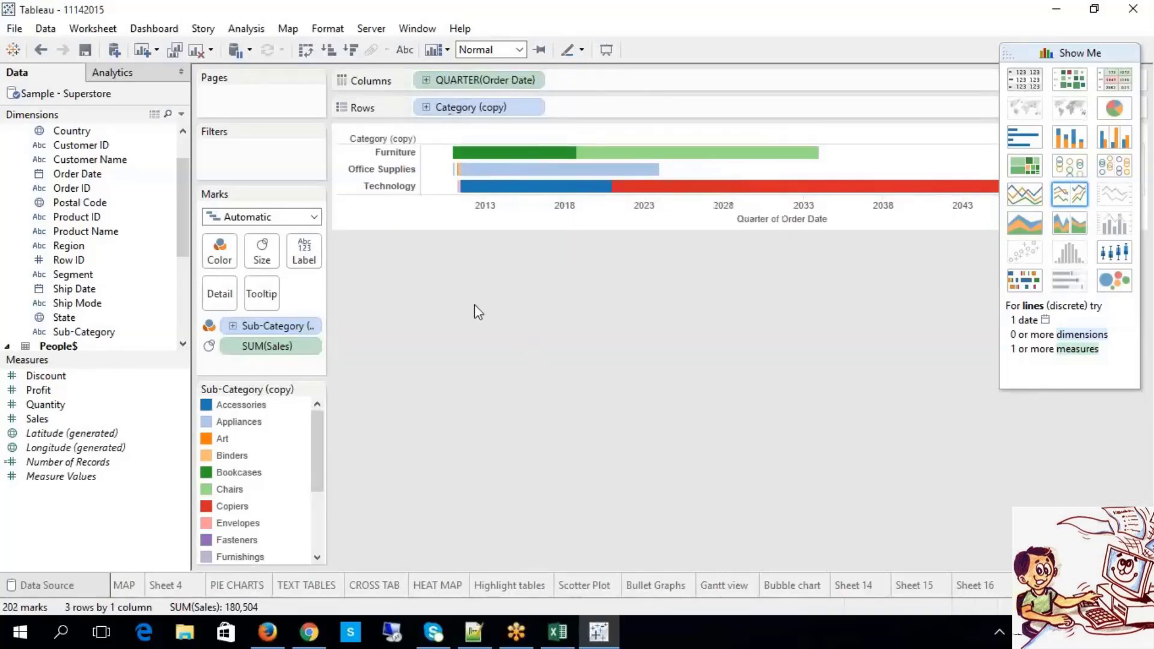
Switch Order Date on Columns to discrete Month, followed by continuous Month (May 2015 format).
right_click(478, 82)
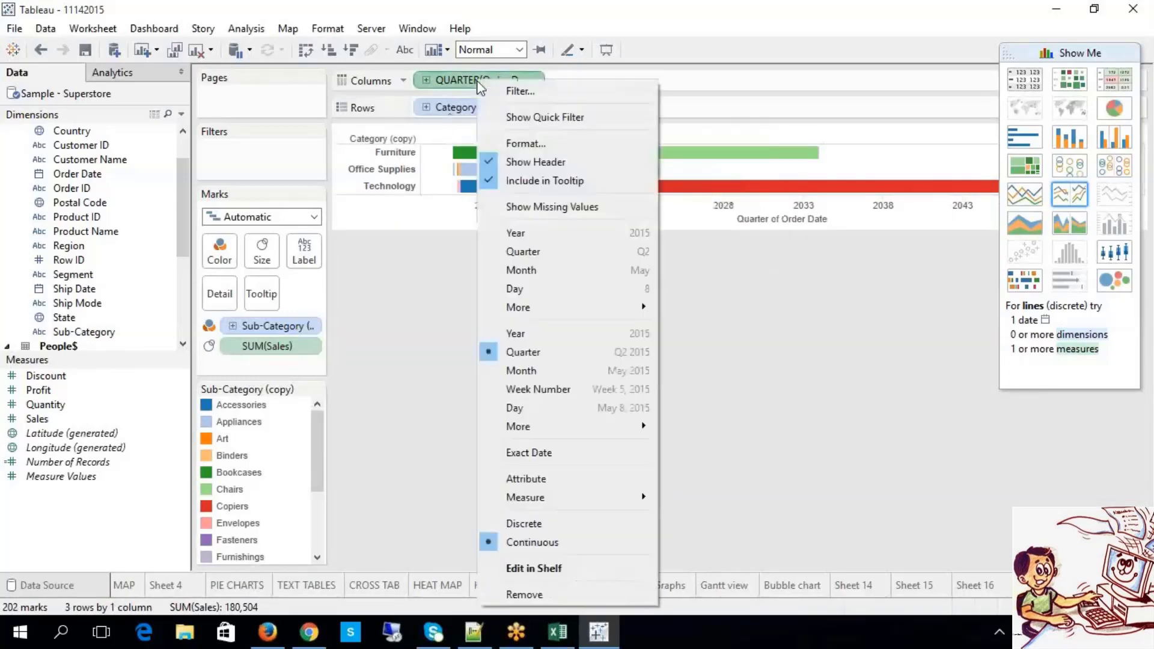
left_click(524, 270)
right_click(493, 82)
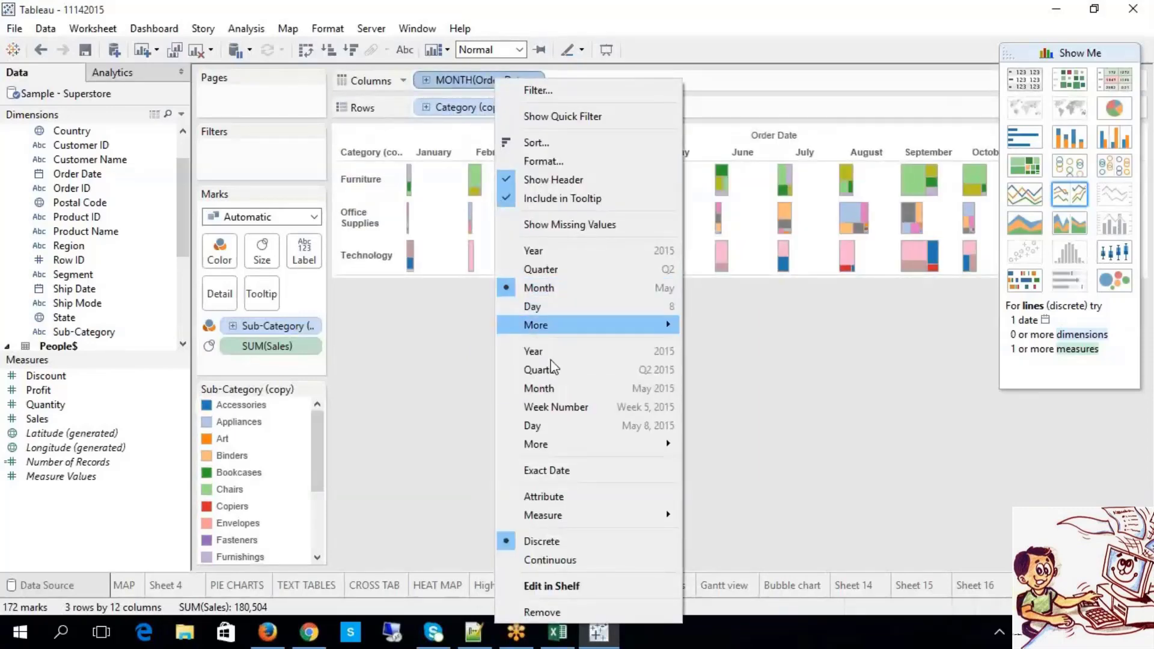
left_click(548, 388)
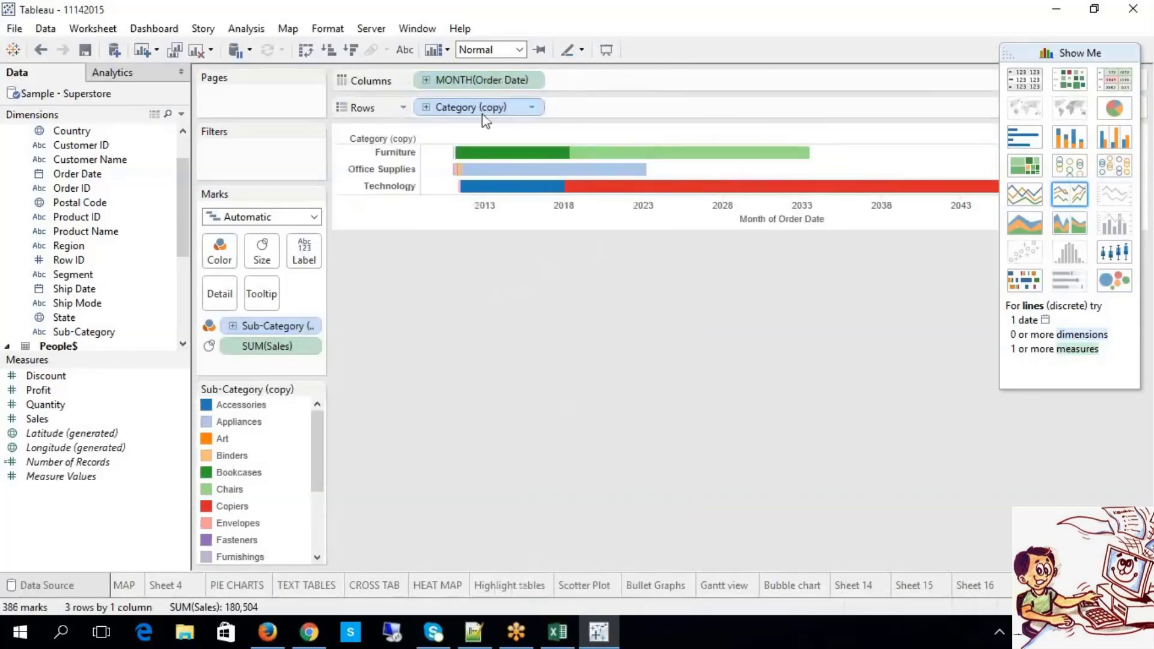
Switch Order Date on Columns to discrete Year, followed by continuous Year, and inspect the resulting bars.
right_click(502, 86)
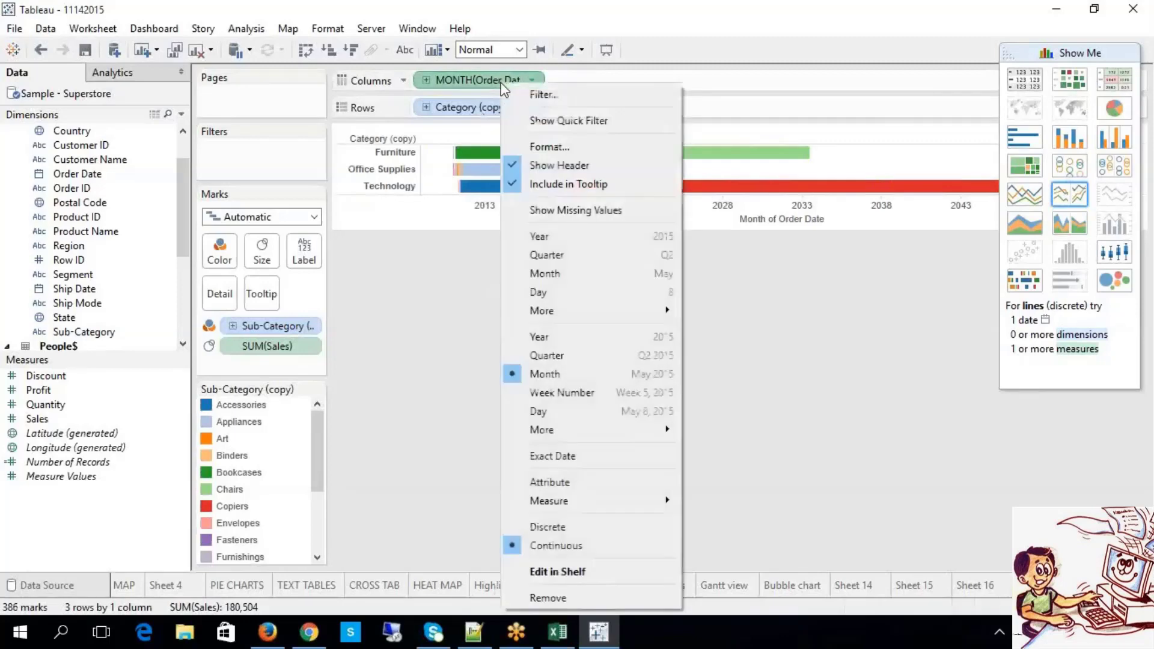
left_click(559, 240)
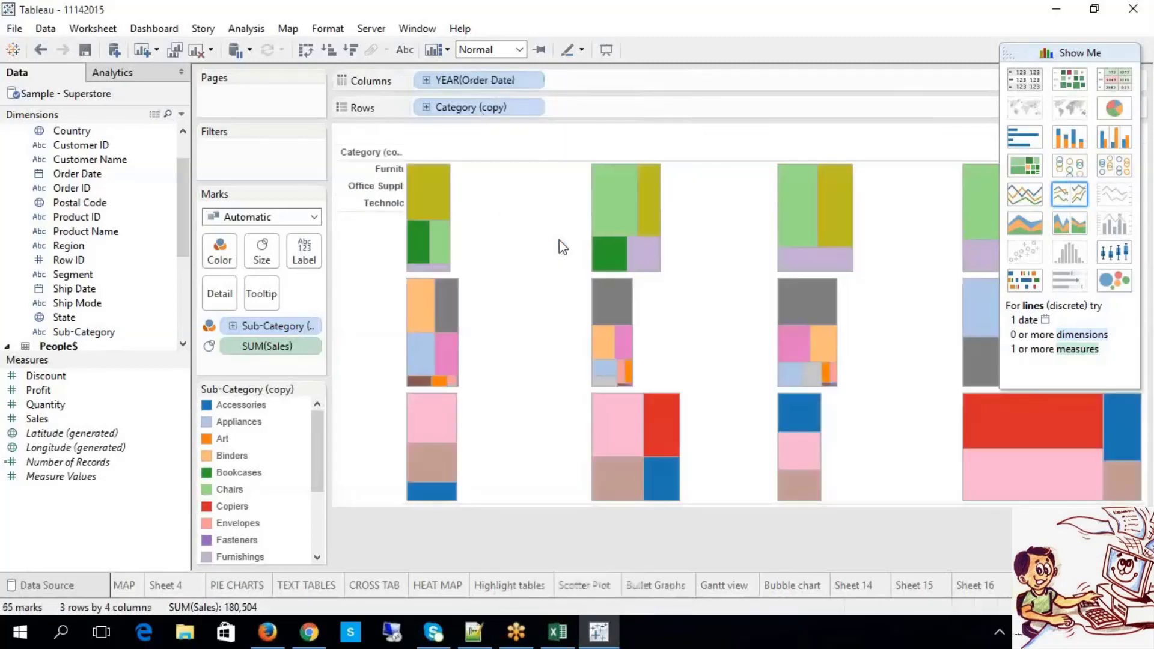
right_click(482, 84)
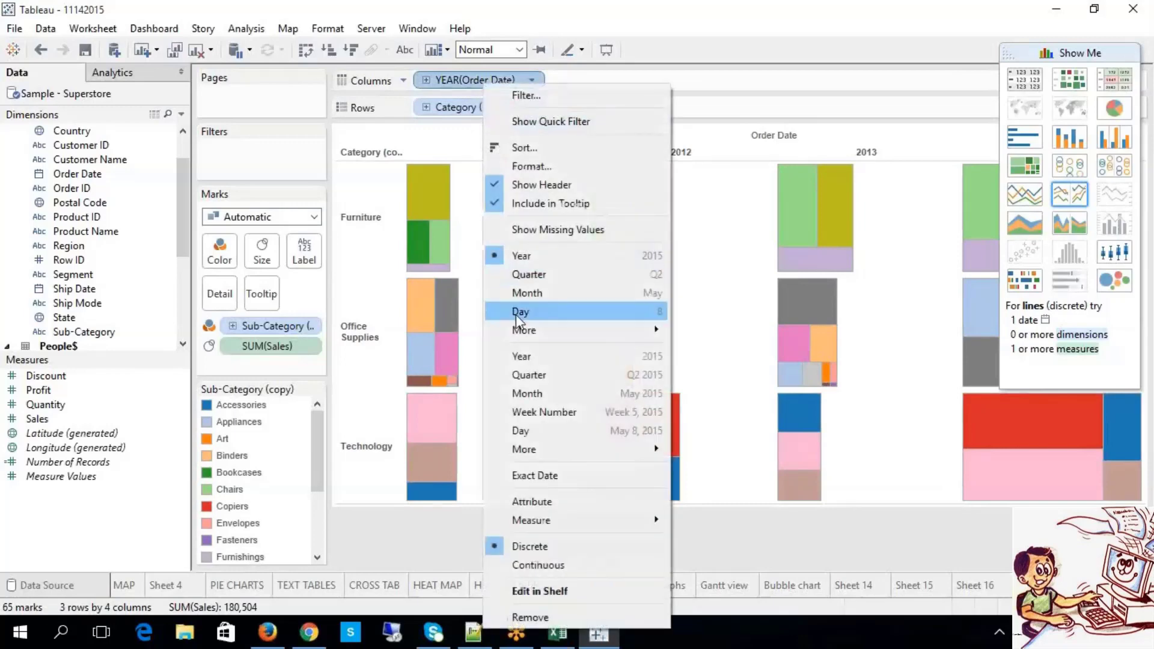
left_click(520, 356)
mouse_move(511, 163)
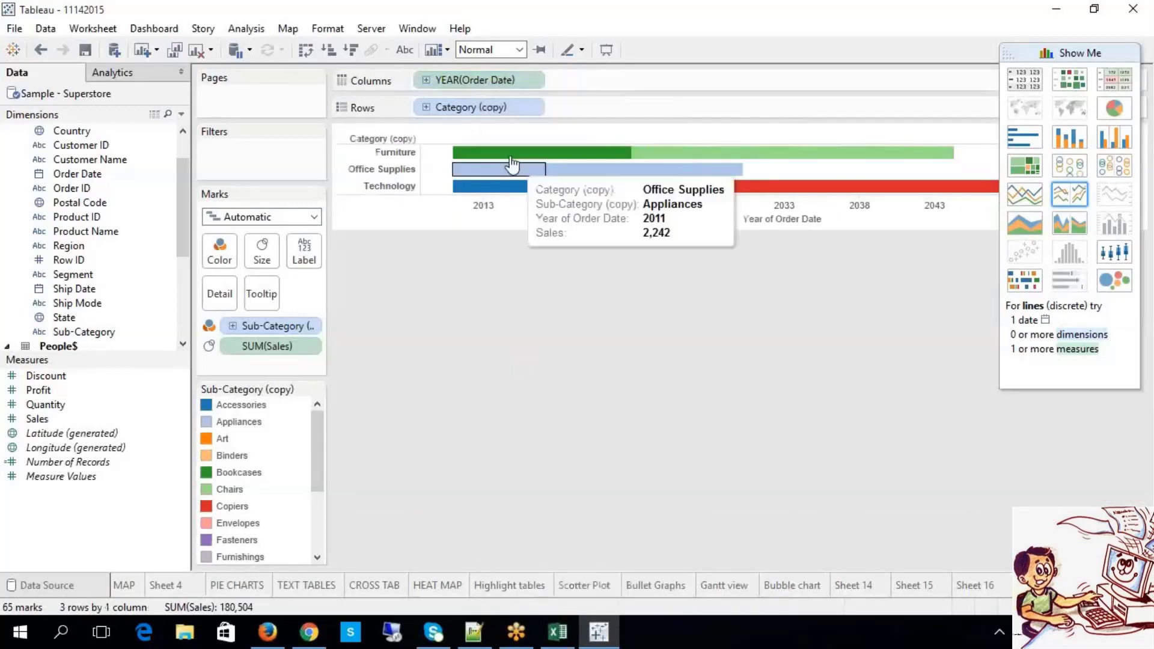
mouse_move(480, 191)
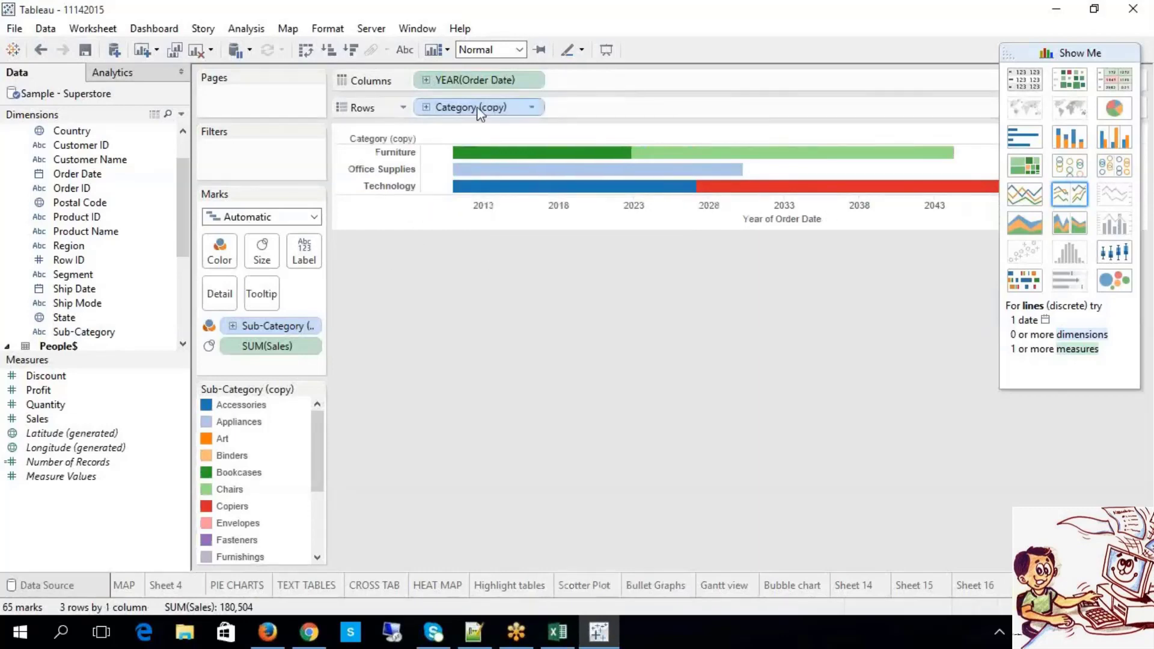
Set Order Date on Columns to discrete Quarter, followed by continuous Quarter (Q2 2015 format).
right_click(474, 89)
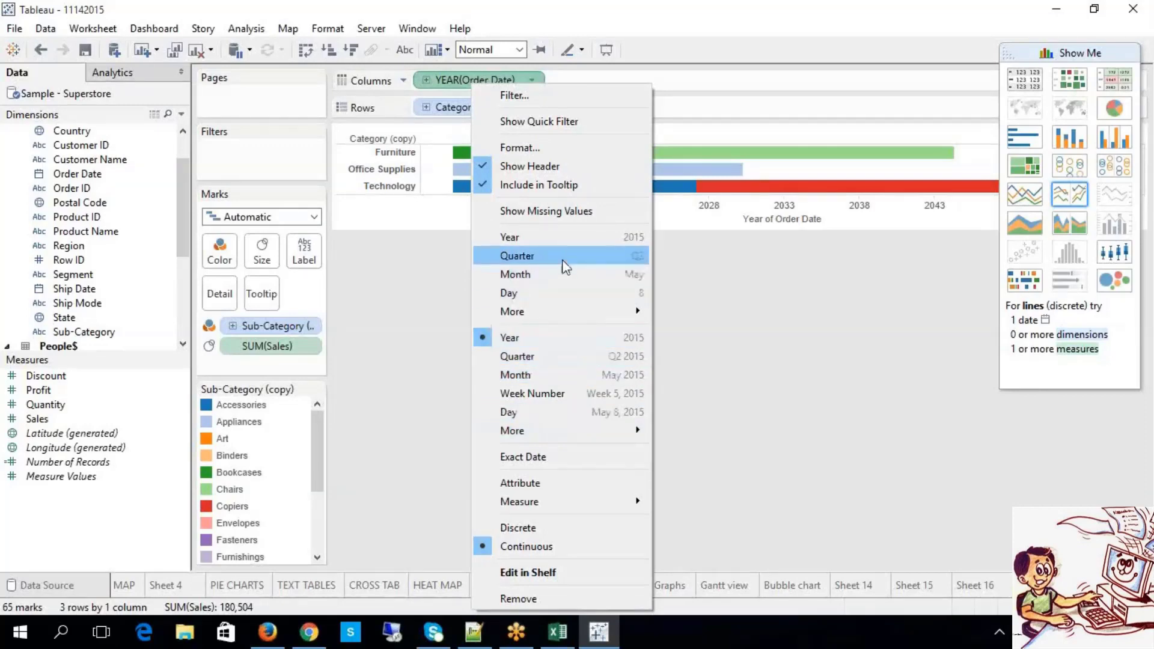
left_click(627, 259)
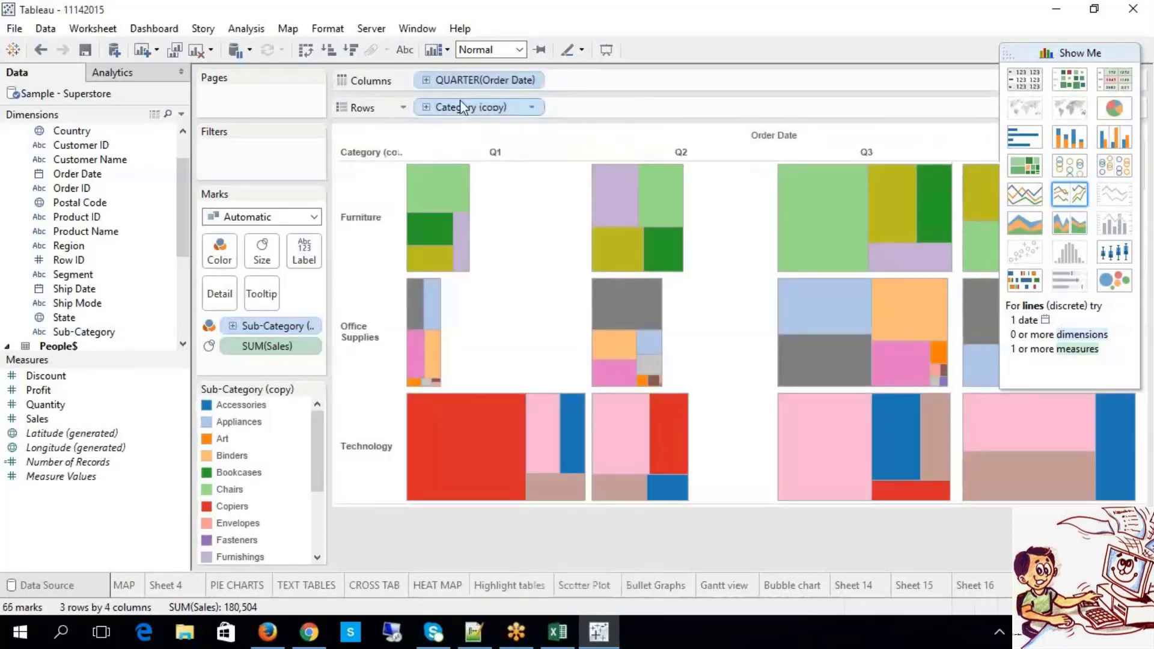
right_click(468, 88)
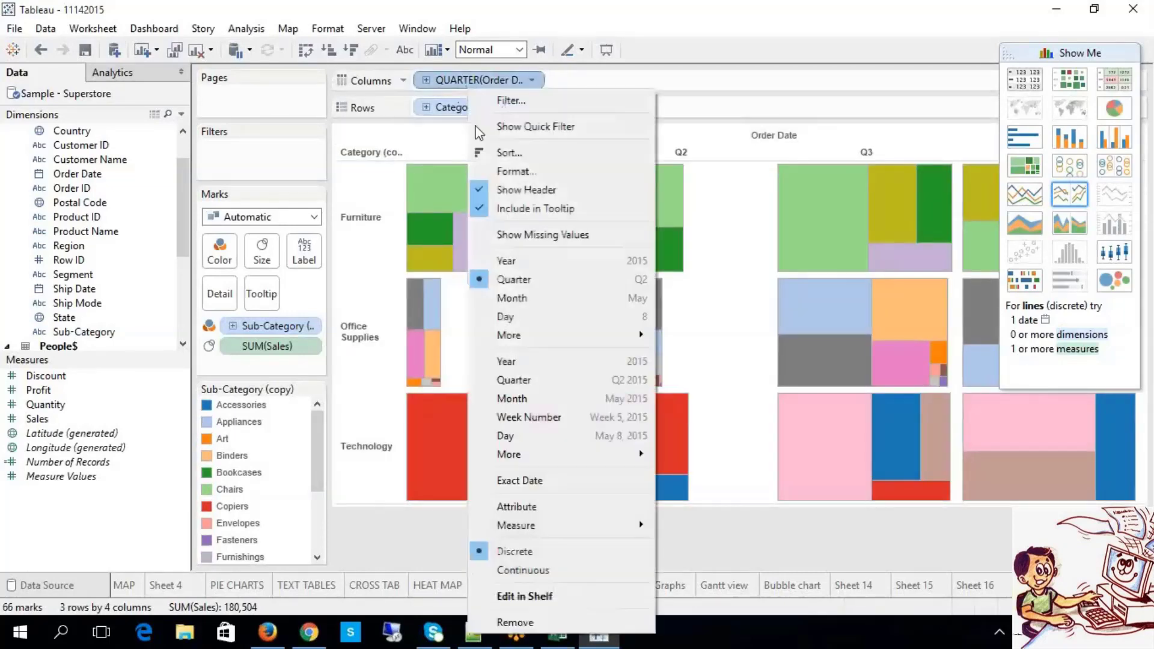
left_click(520, 384)
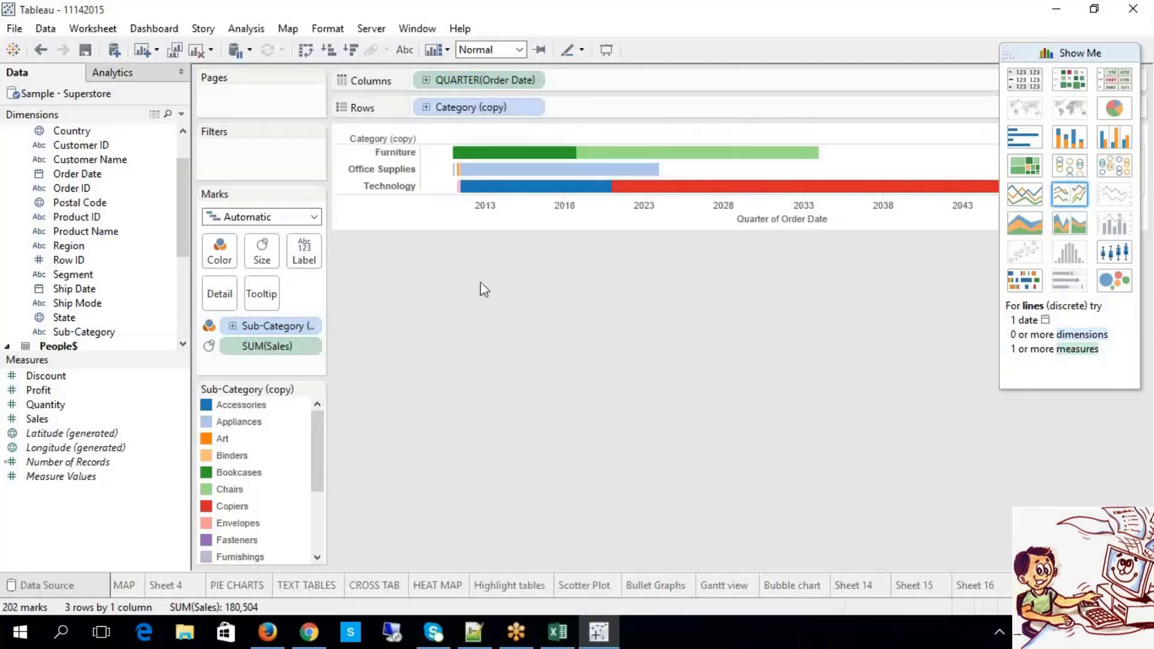
Review the discrete and continuous date levels offered for the Order Date field on Columns.
right_click(457, 76)
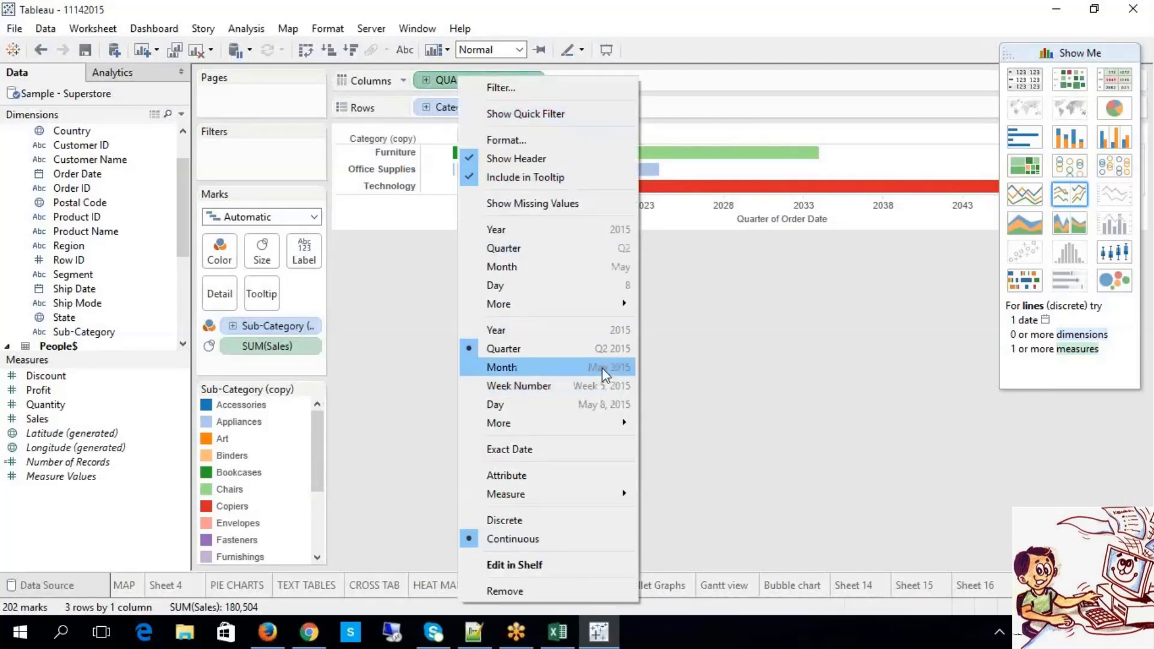
mouse_move(589, 309)
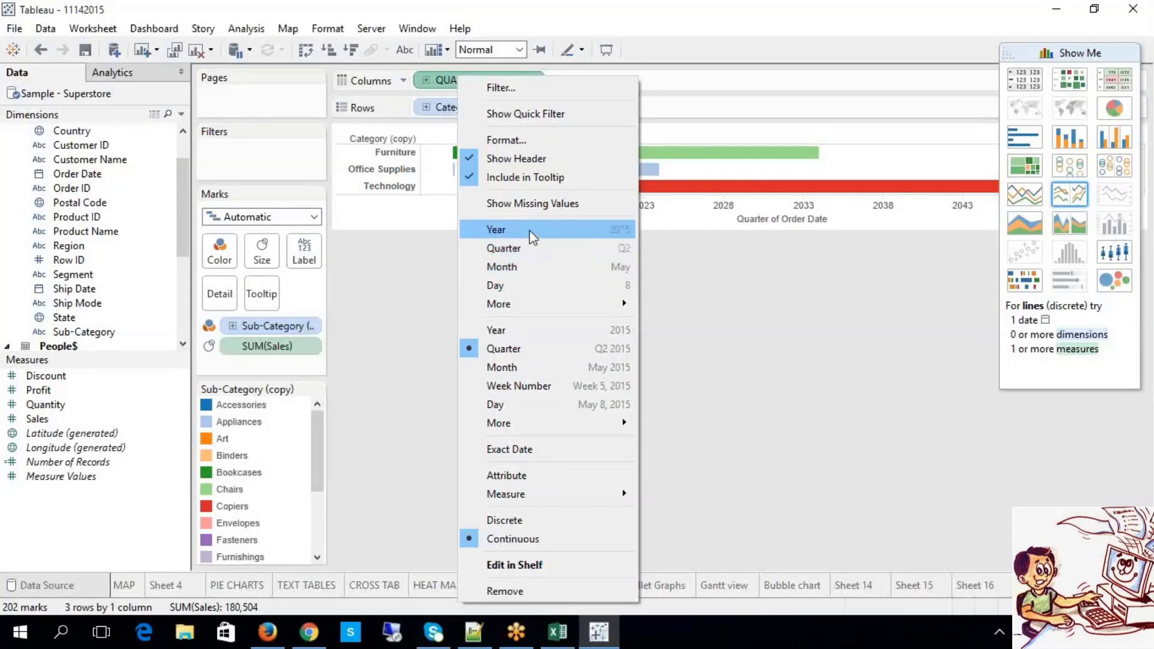
mouse_move(593, 424)
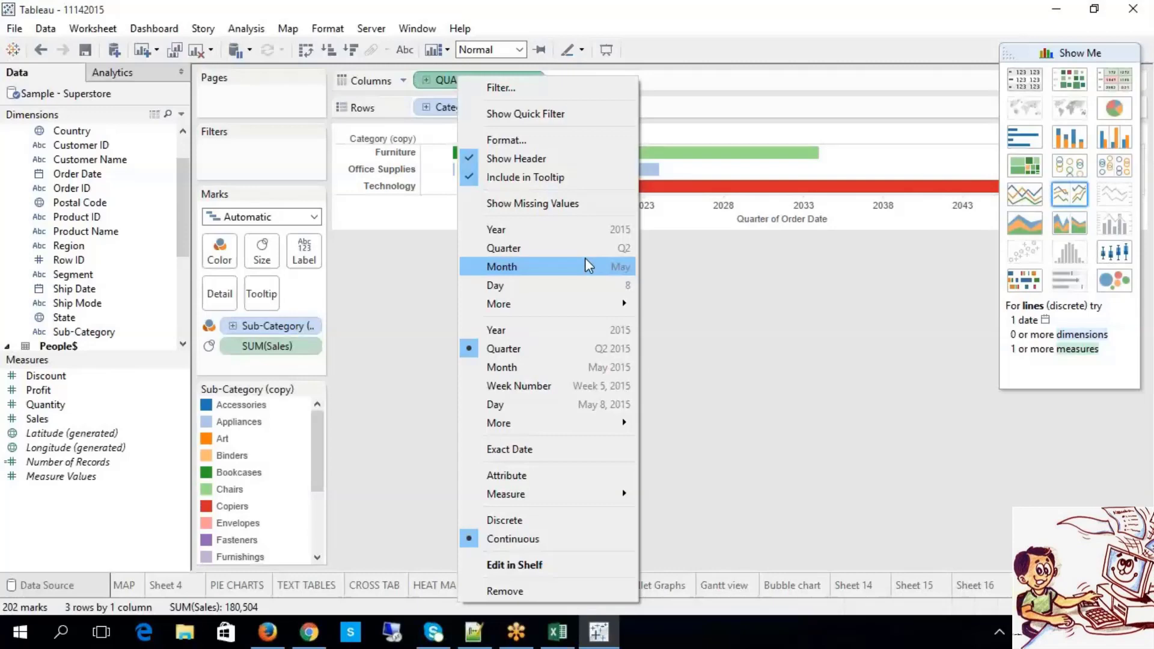
left_click(877, 285)
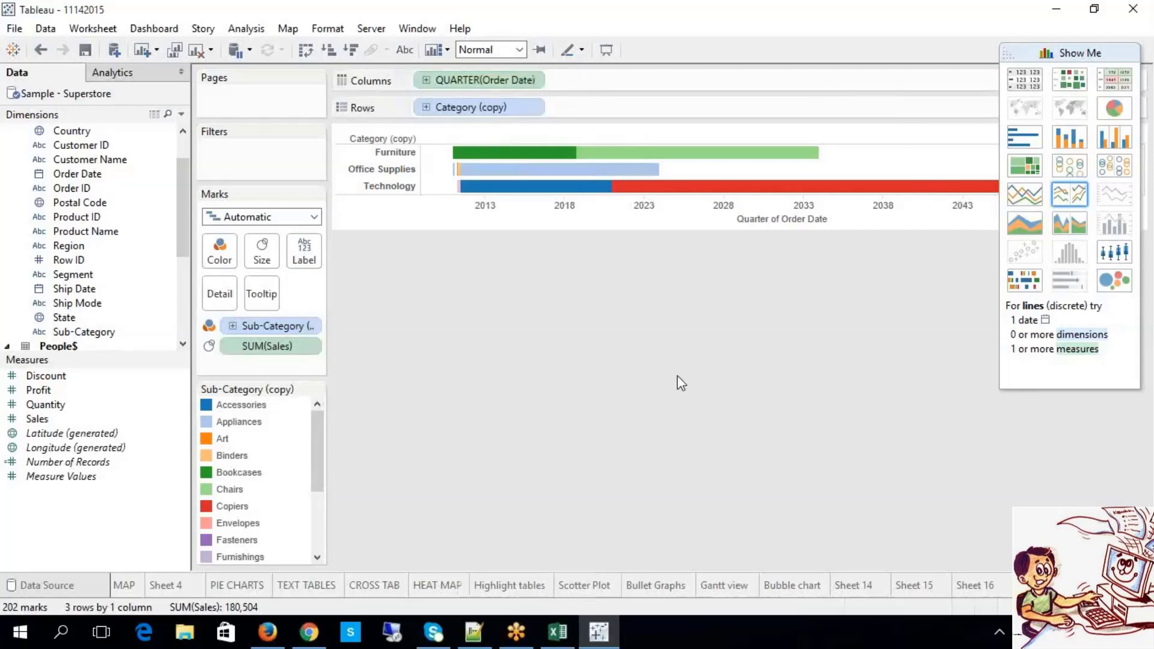
Switch to the Excel notes and review the multidimensional analysis definition under Hierarchies without changing it.
left_click(556, 632)
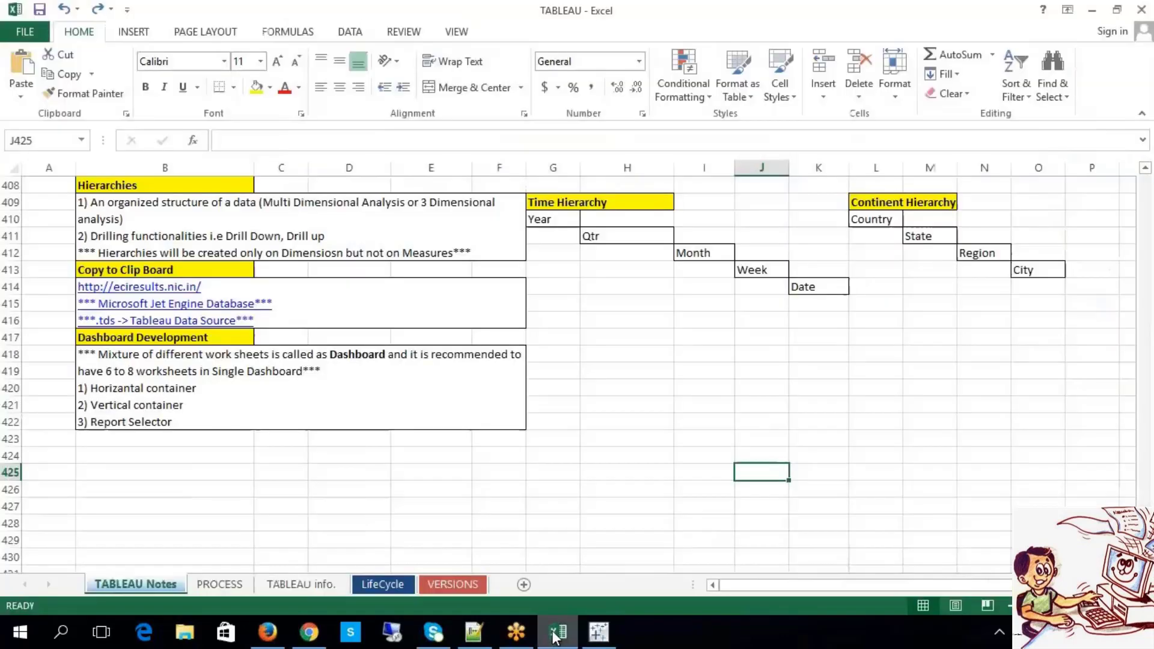
left_click(392, 222)
left_click(762, 505)
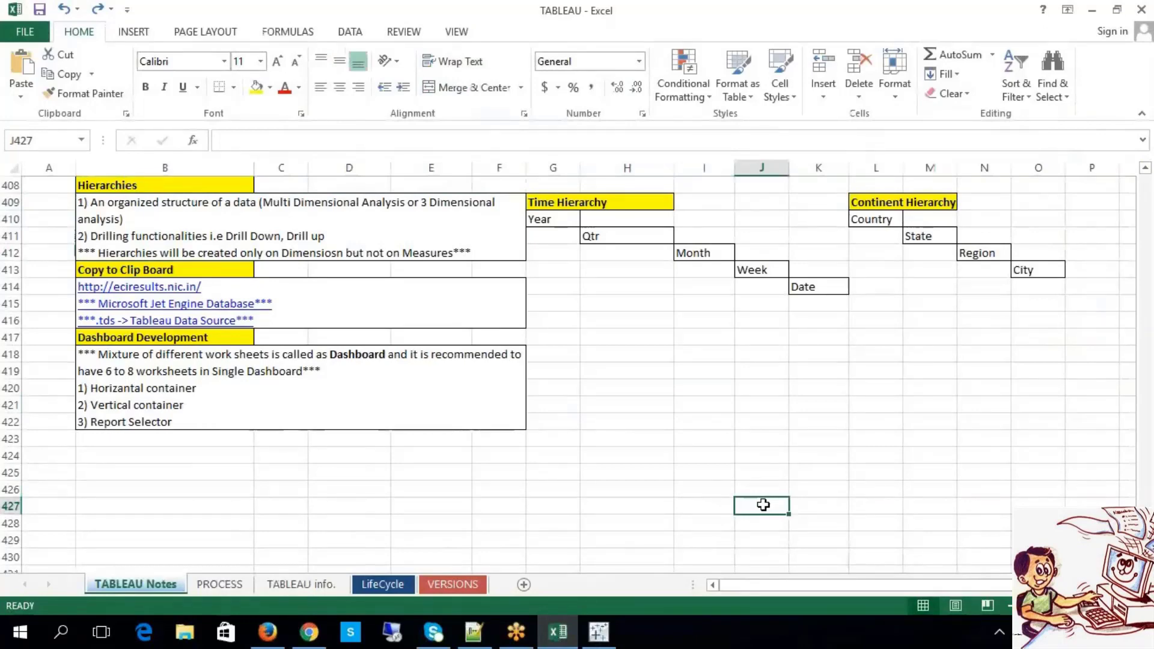
left_click(910, 496)
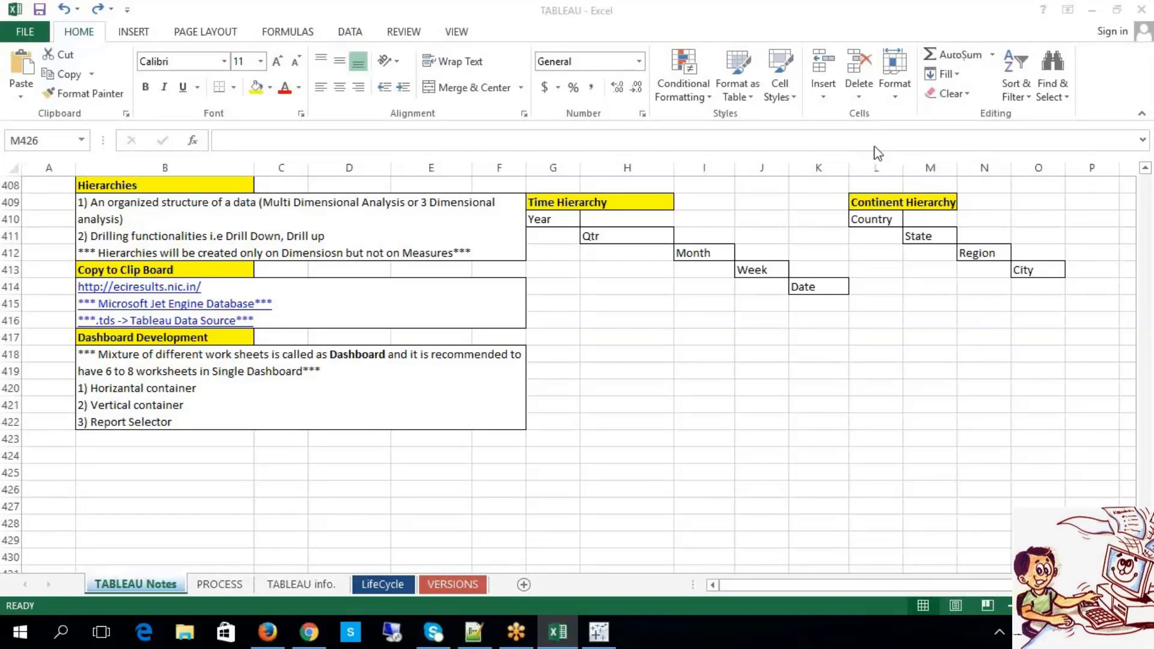
double_click(272, 205)
left_click_drag(259, 202, 407, 202)
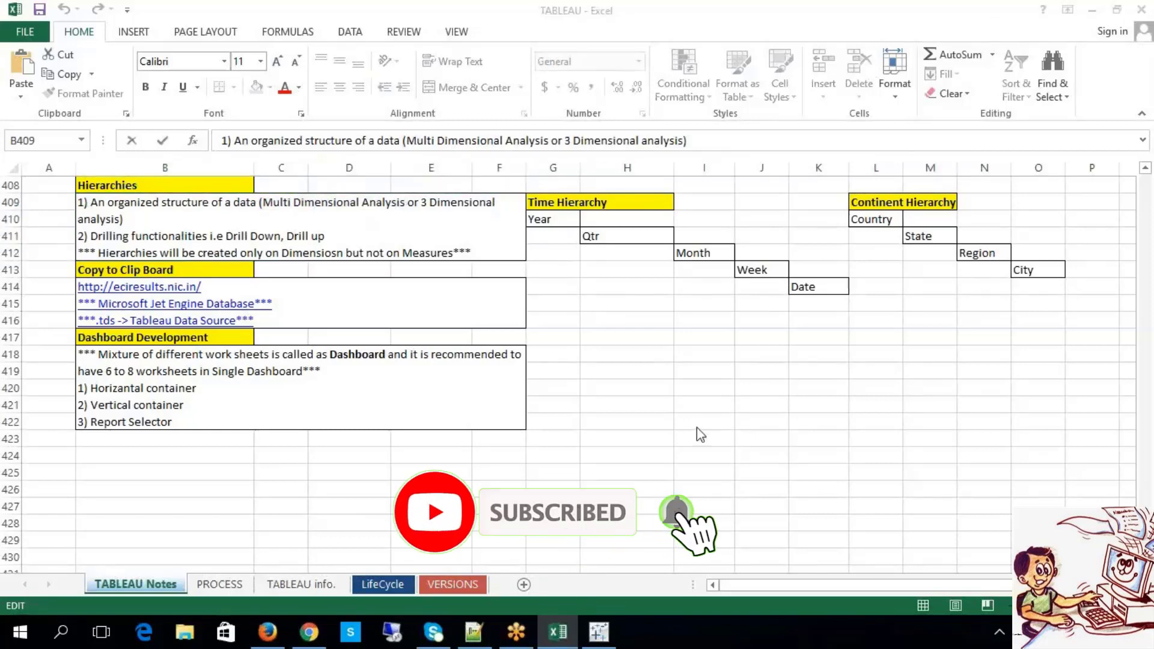
left_click_drag(406, 202, 263, 203)
left_click_drag(711, 399, 712, 394)
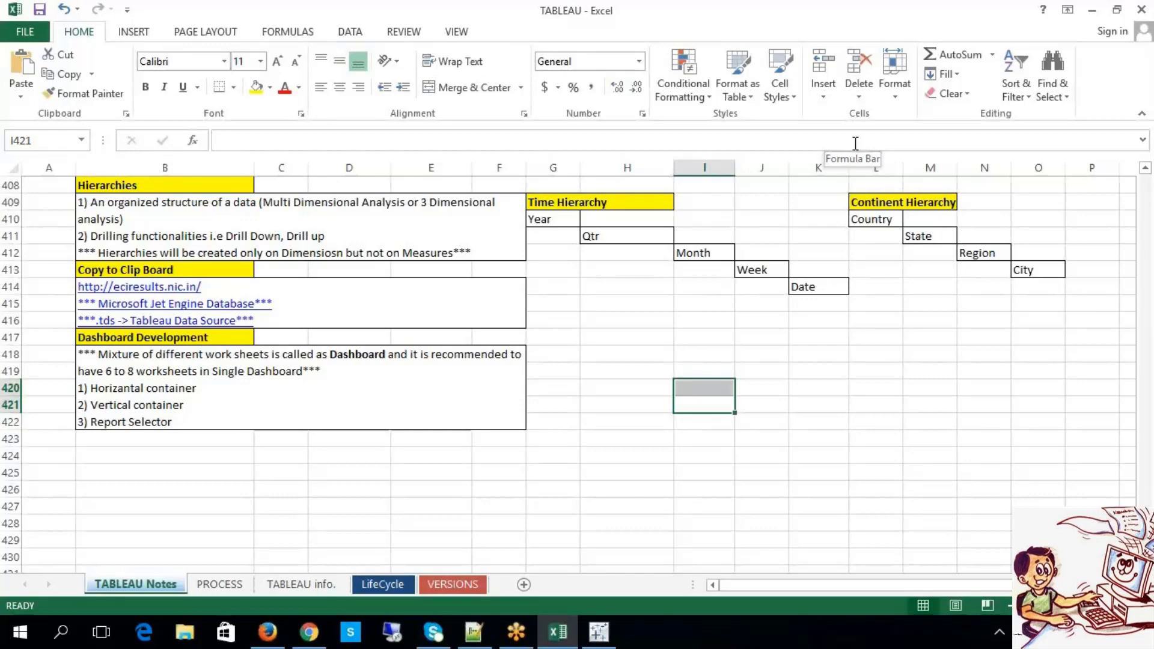
left_click(622, 470)
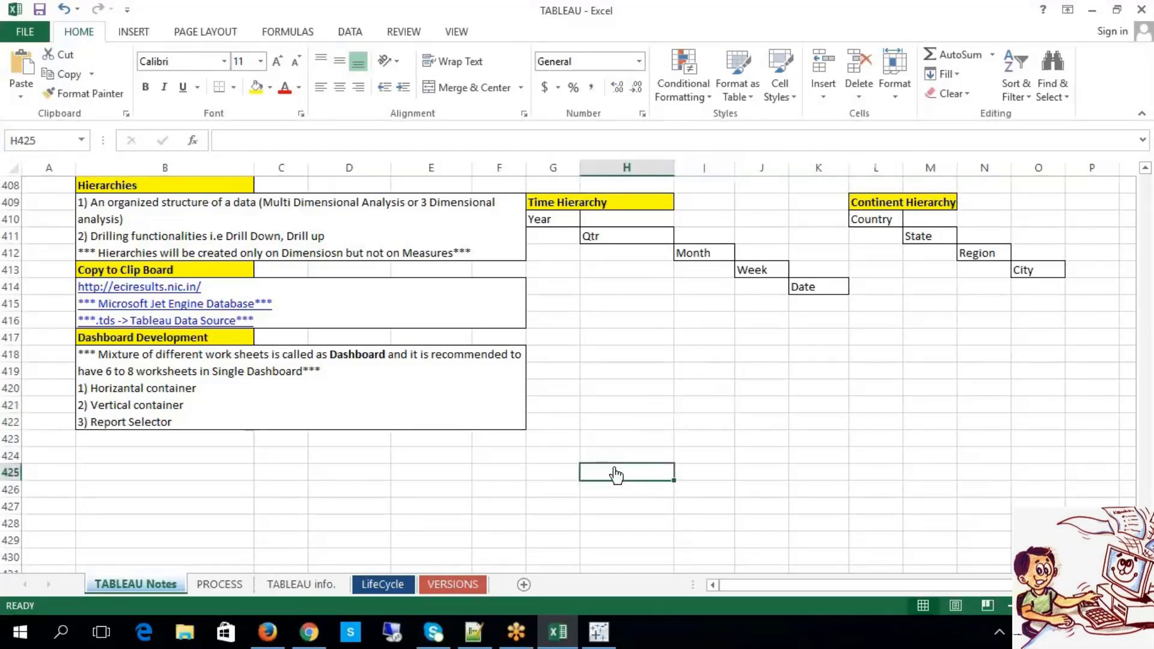
Select the Copy to Clip Board heading in the notes, switch to Chrome and search Google for "2014 elections in india".
left_click(230, 269)
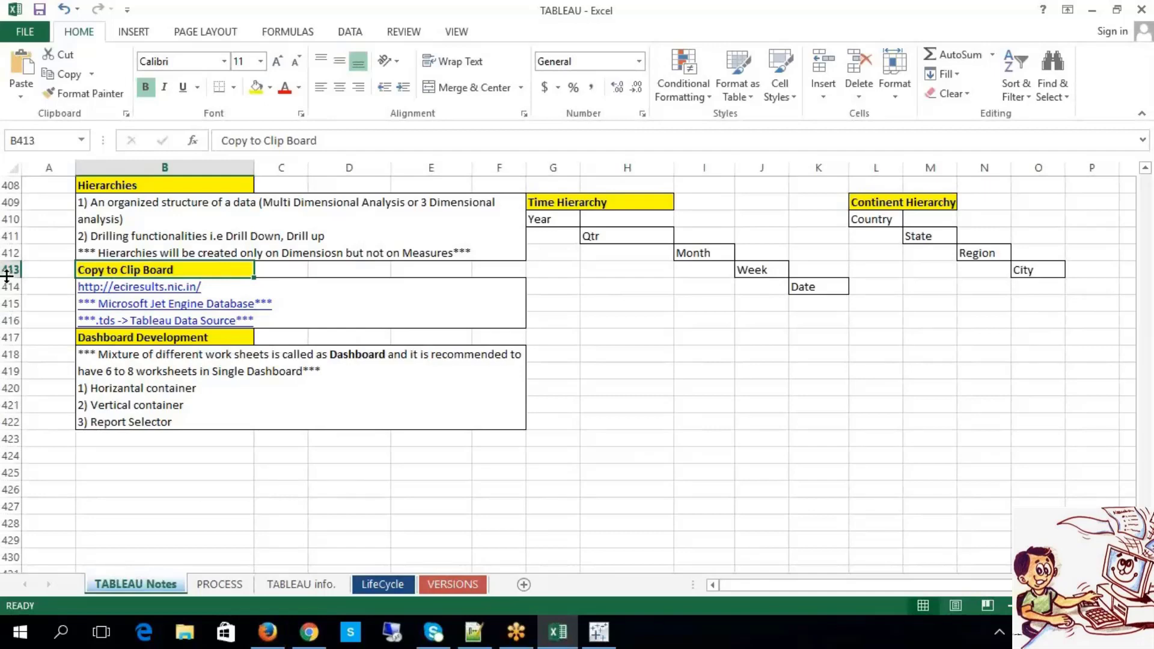
key("alt+Tab")
type("201")
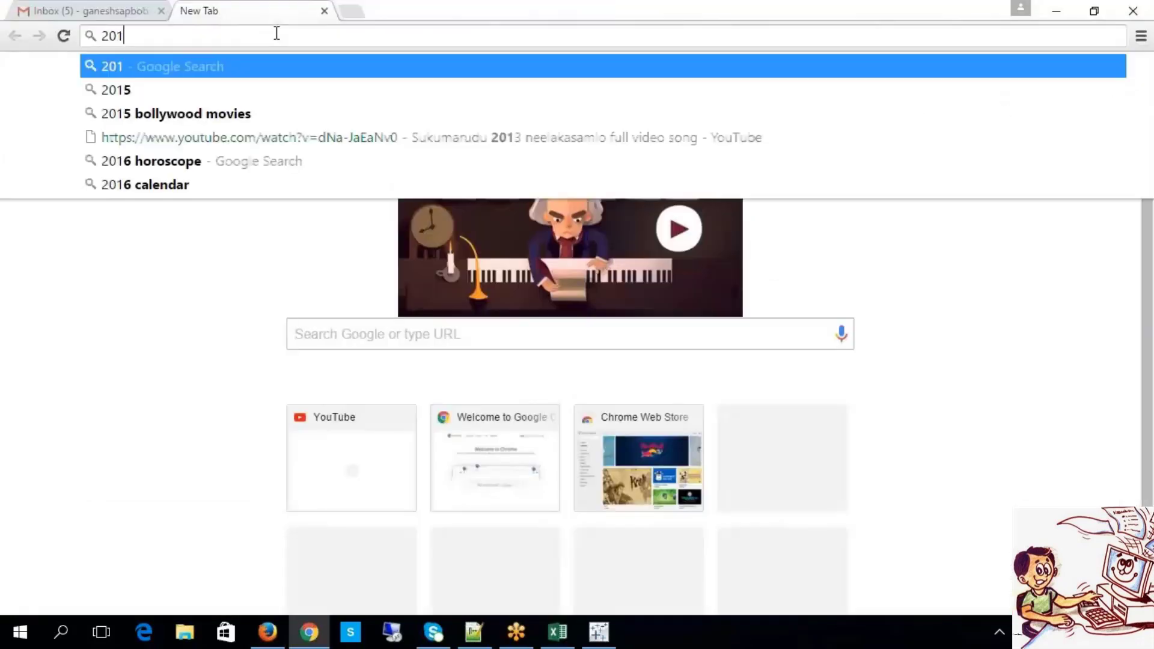
type("4 elect")
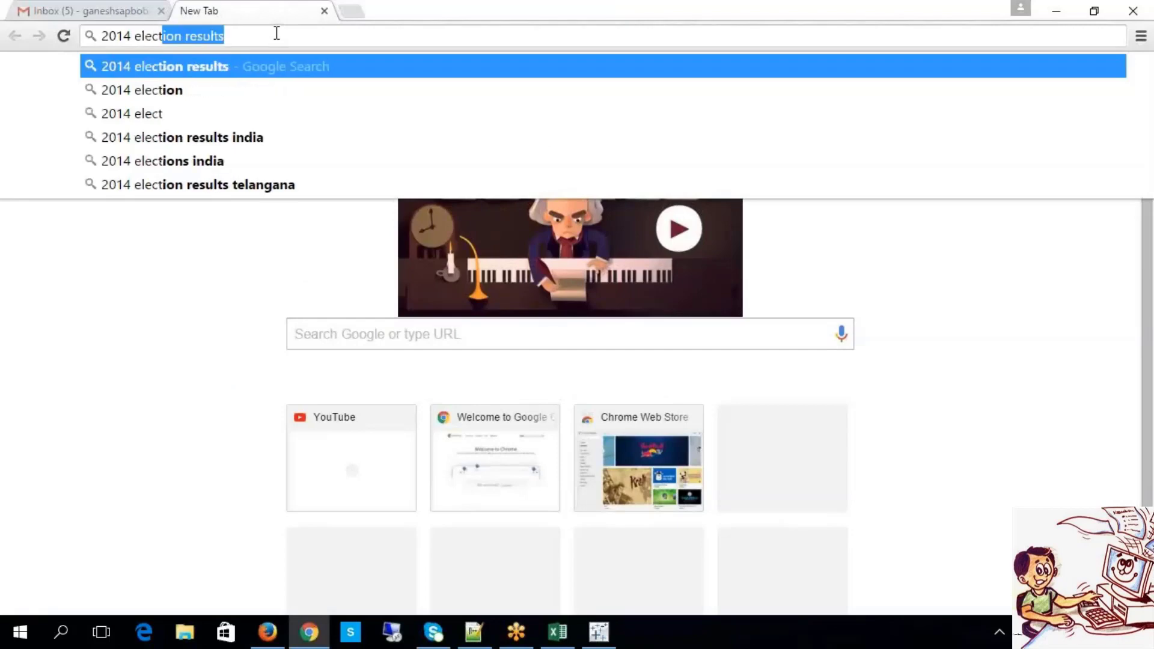
type("ions in india")
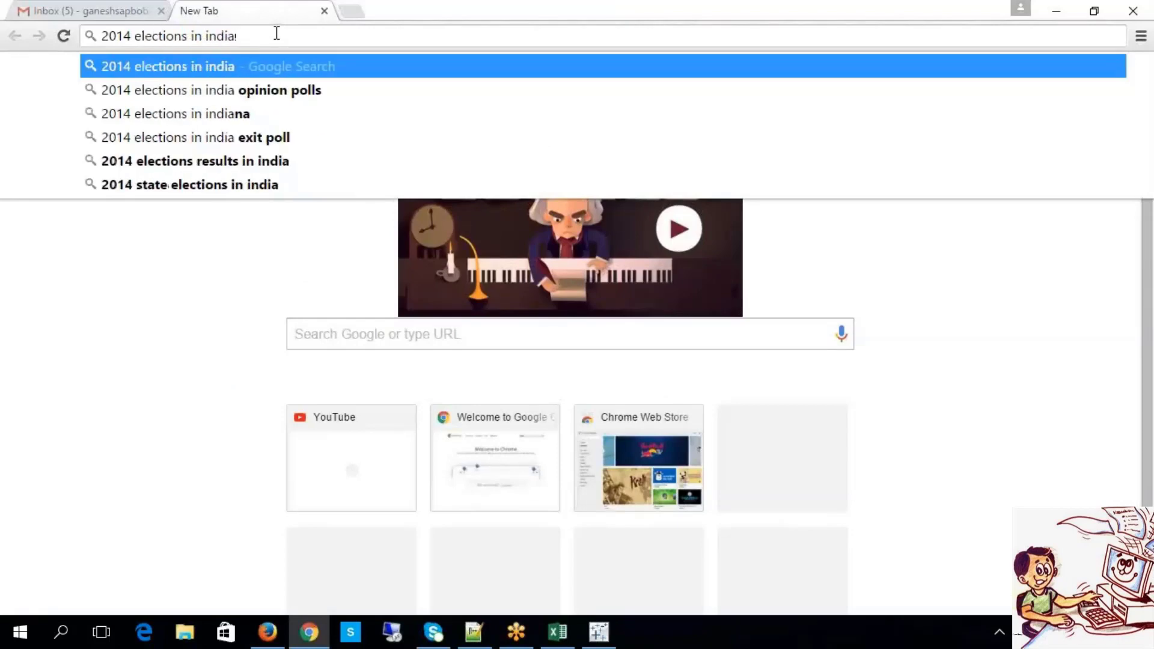
key("Return")
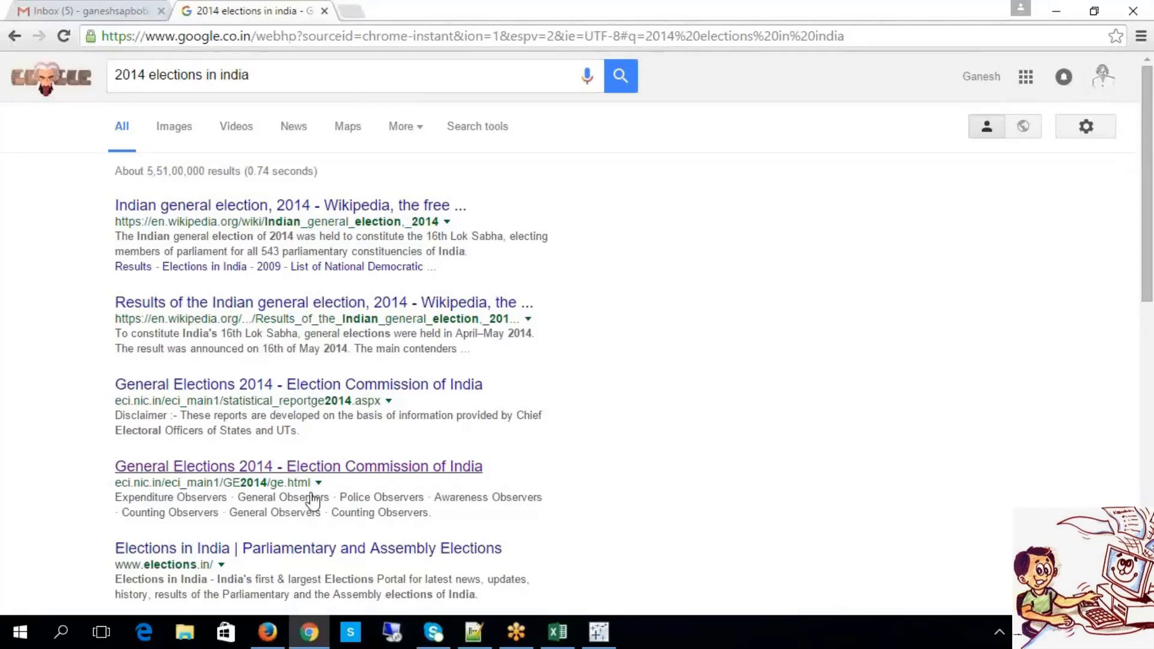
Open the Election Commission of India's General Elections 2014 page (GE2014/ge.html) and go to its Trends & Results.
left_click(308, 469)
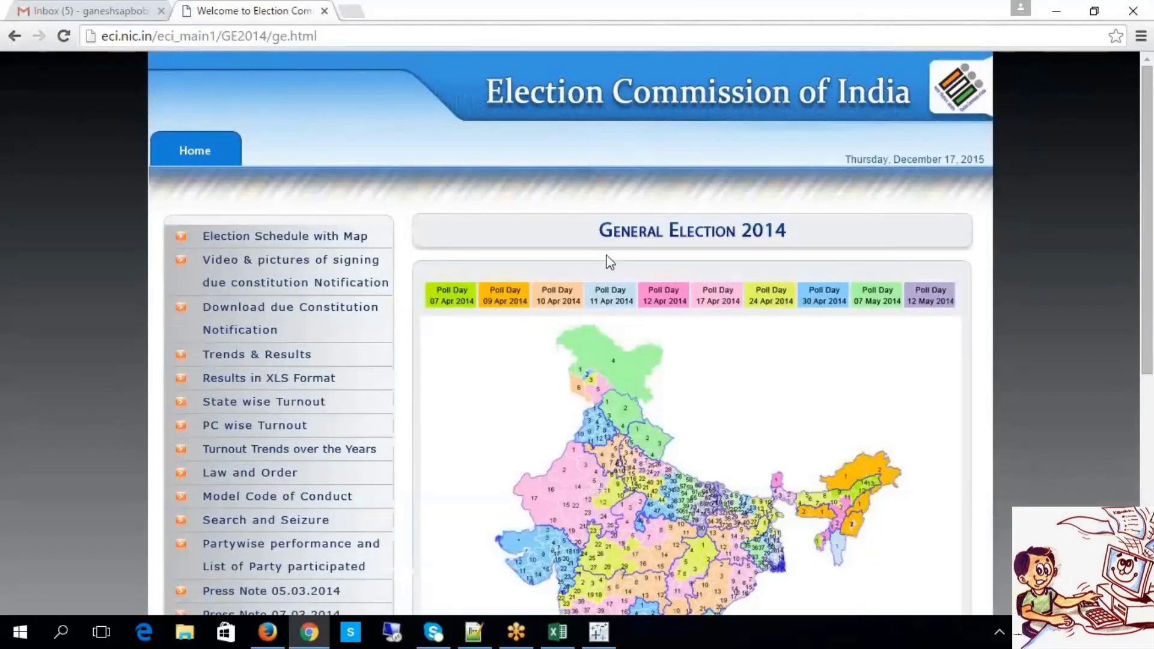
scroll(605, 254, "down", 1)
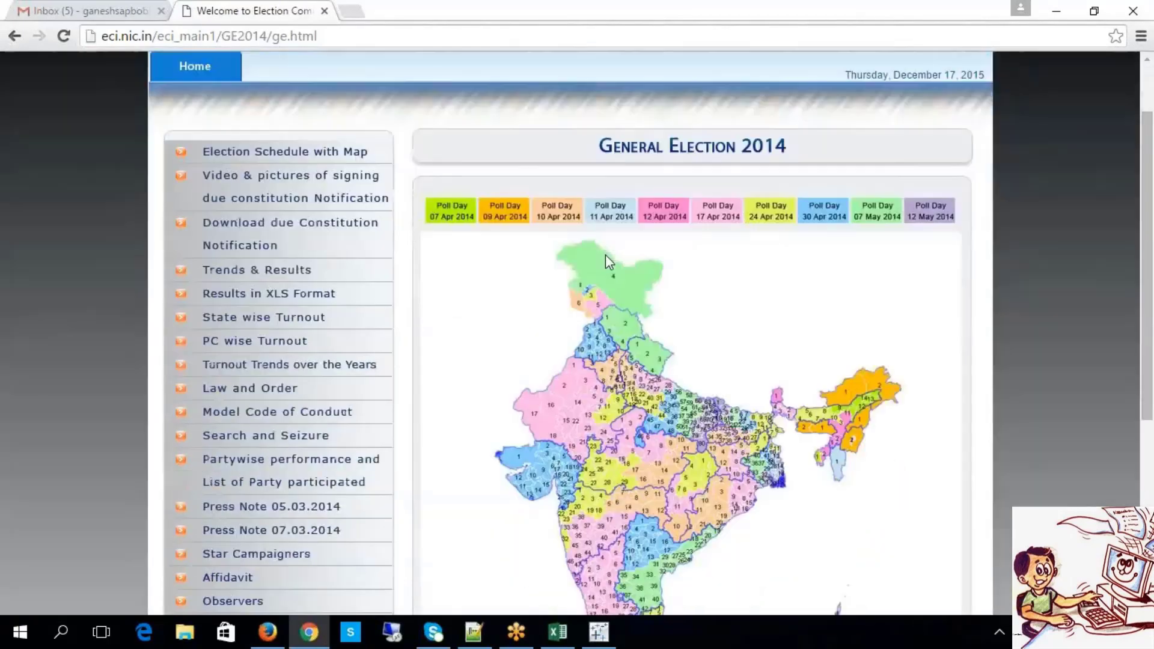
left_click(252, 274)
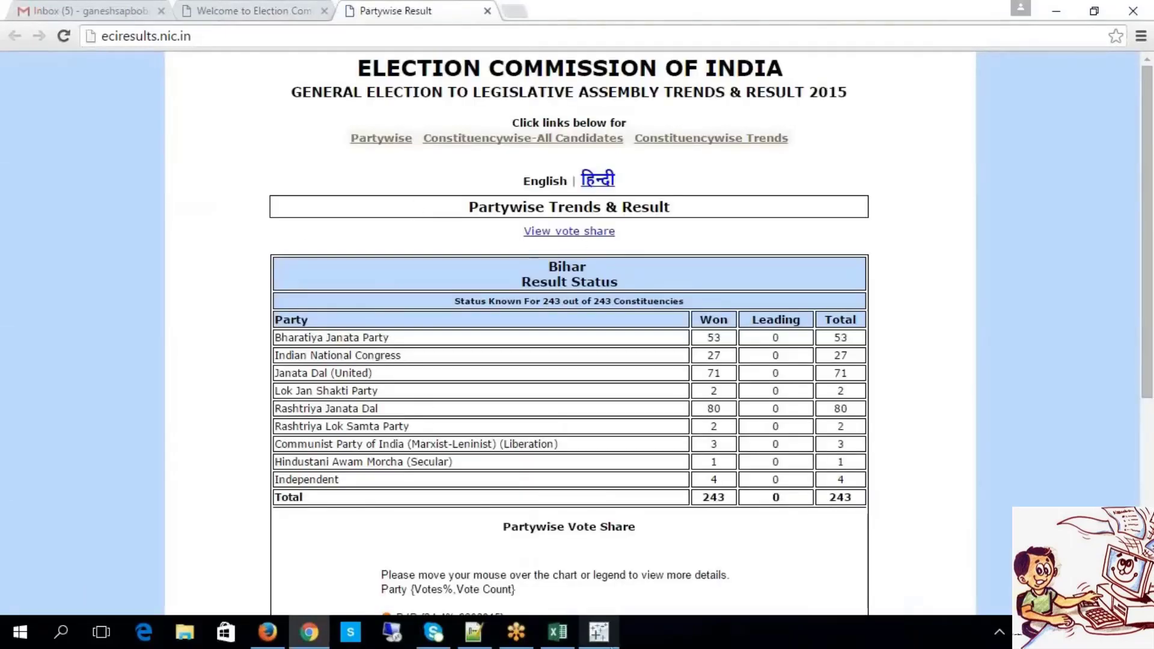
Add a blank worksheet in Tableau and paste in the Bihar party results table copied from Chrome, from the Party header through the Total row.
left_click(599, 631)
key("ctrl+m")
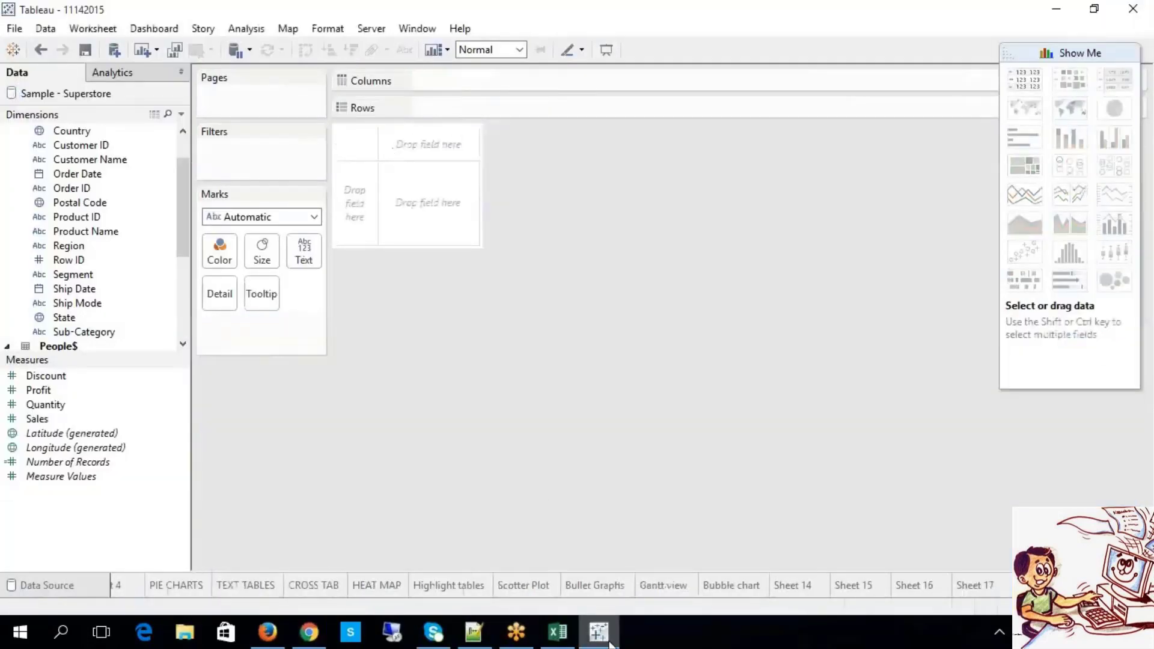
key("alt+Tab")
scroll(431, 211, "down", 2)
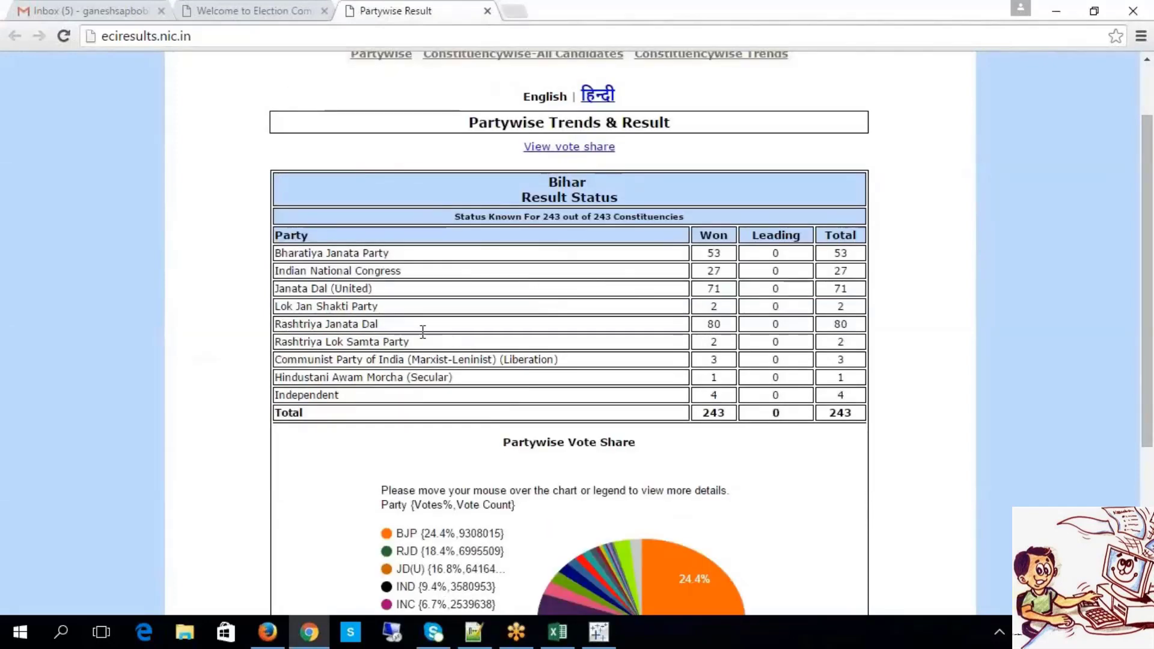
left_click_drag(278, 234, 859, 412)
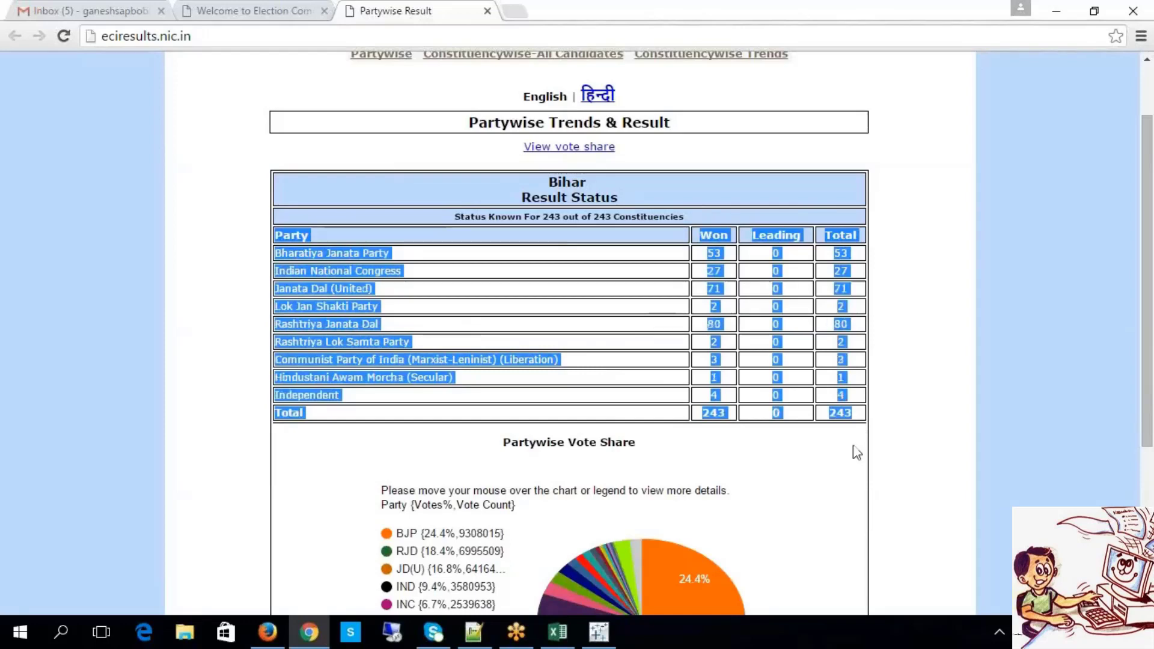
left_click(595, 635)
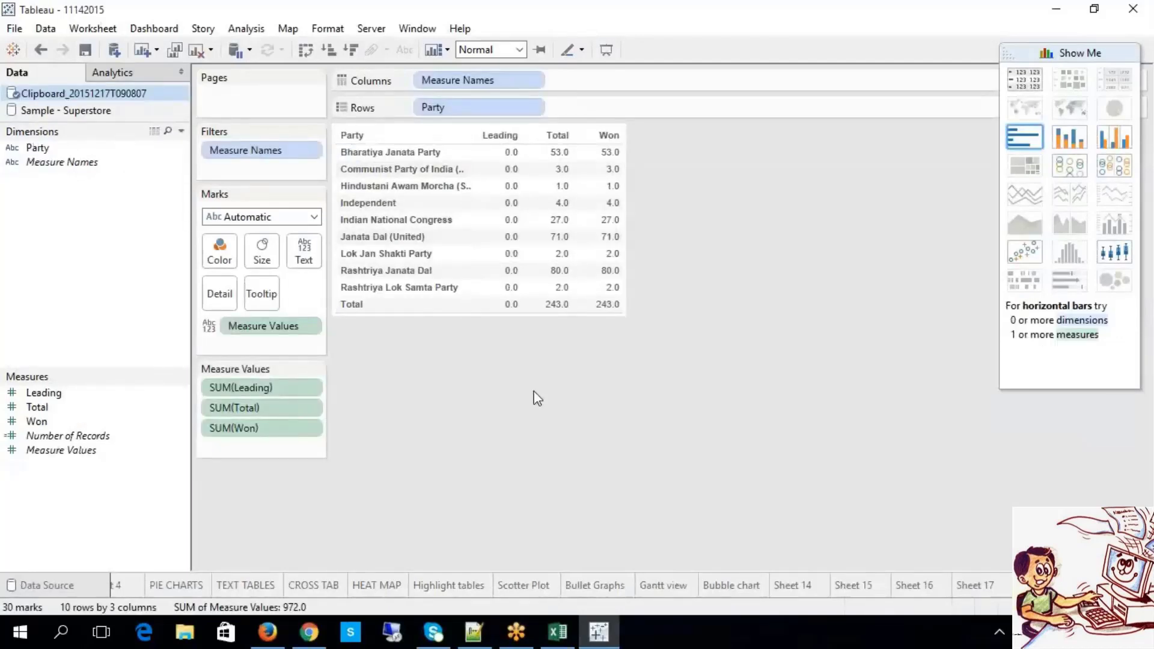
Compare the Bihar results table in Chrome with the pasted Tableau text table, checking the Bharatiya Janata Party row.
left_click(310, 632)
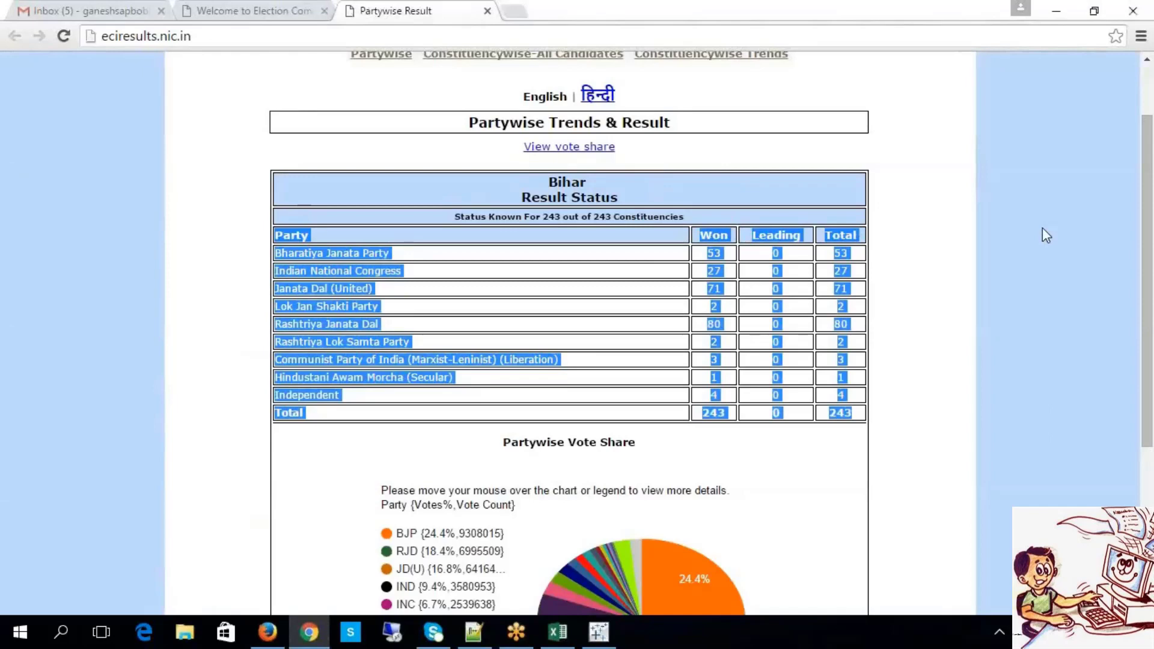
left_click(879, 107)
mouse_move(625, 599)
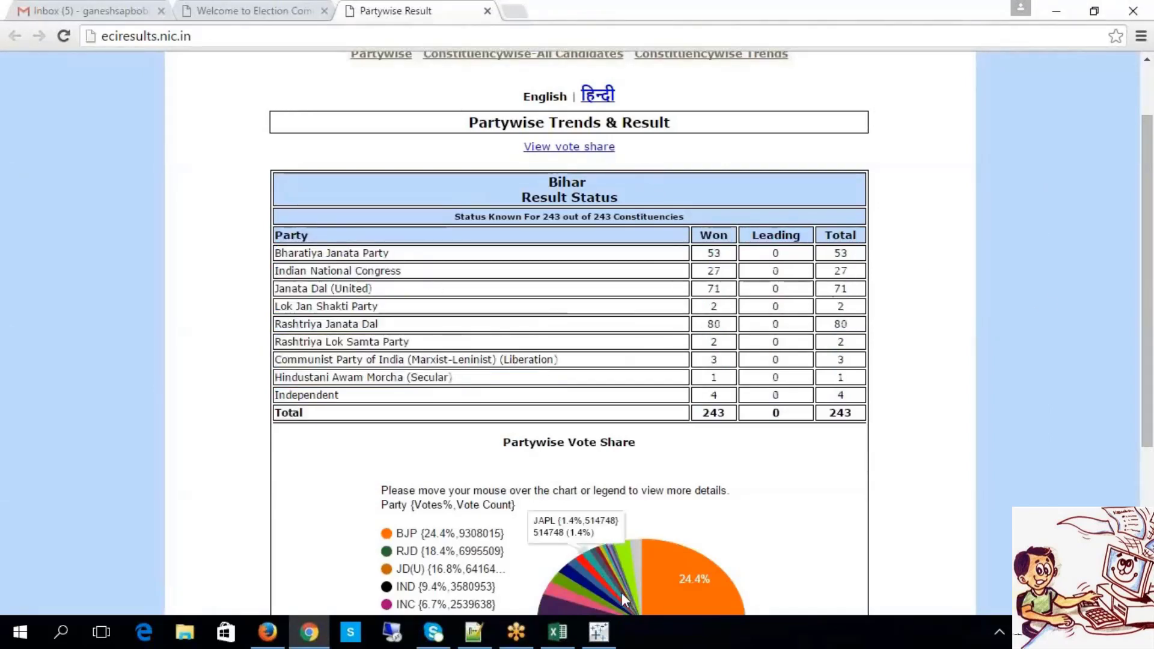
left_click(598, 632)
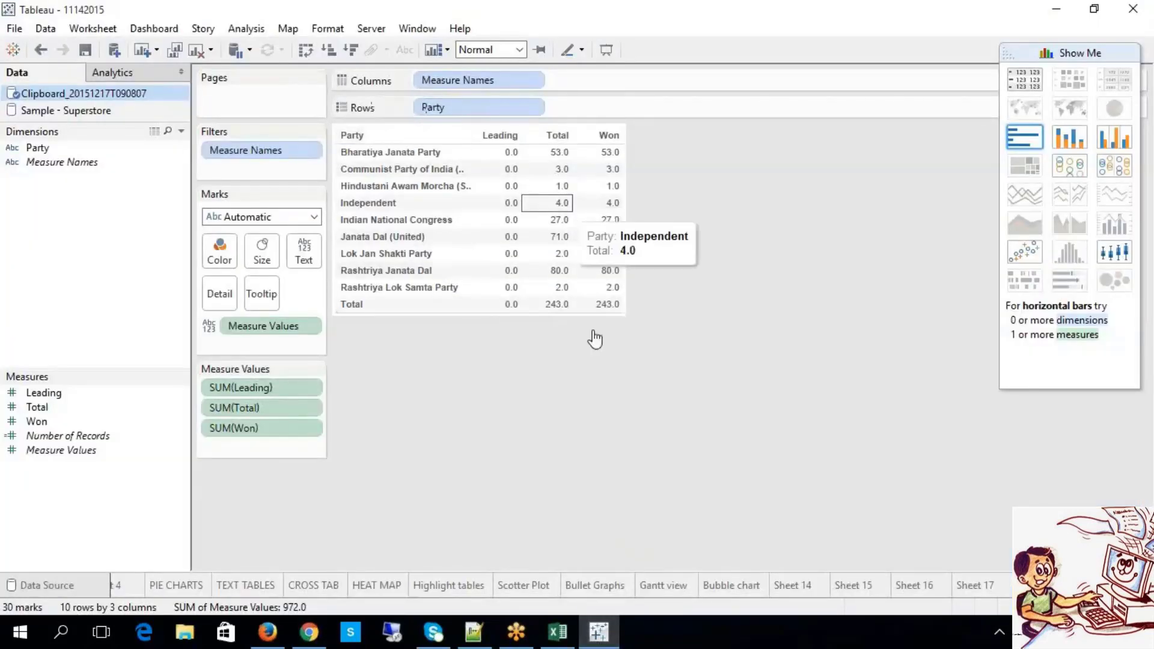
left_click(384, 152)
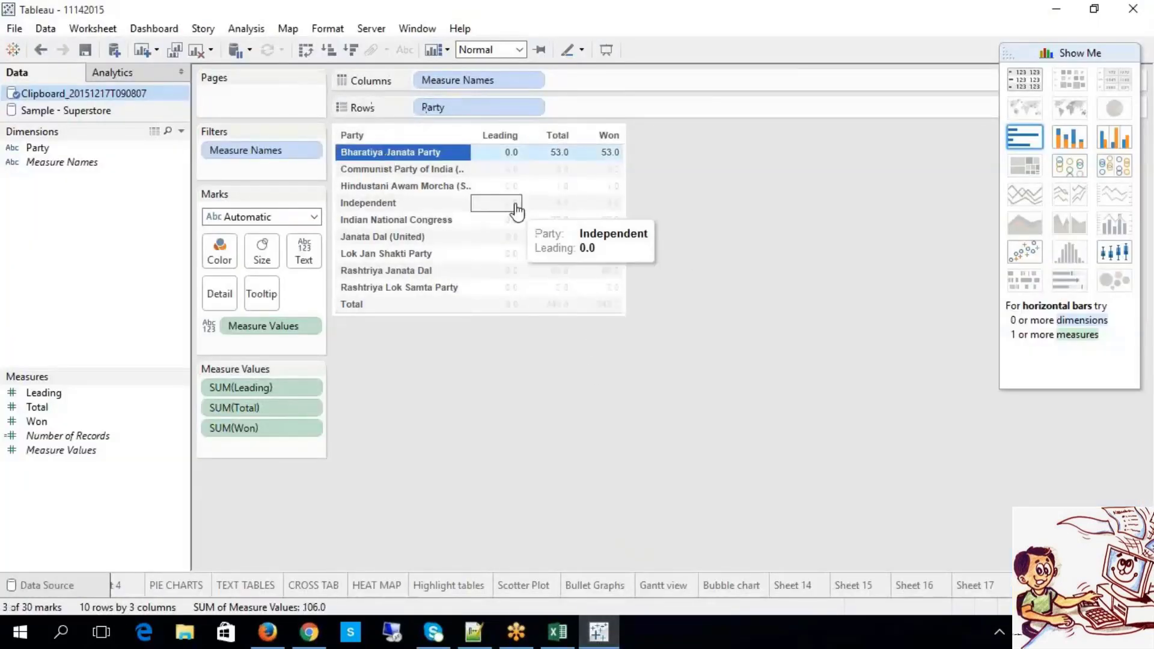
left_click(512, 169)
left_click(555, 152)
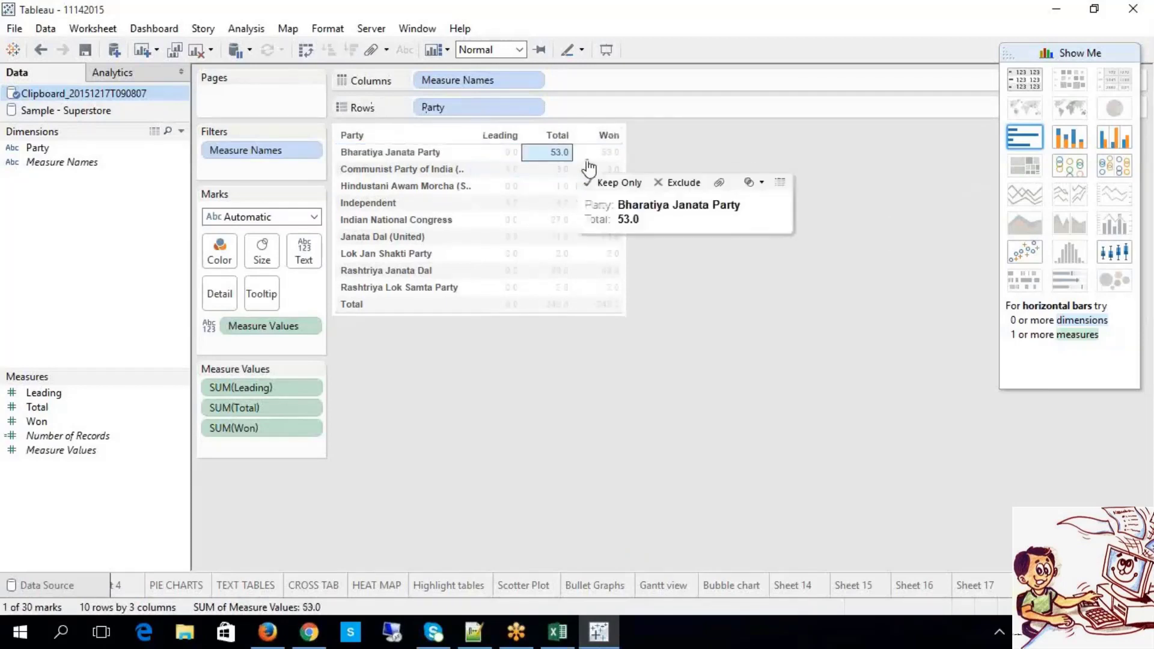
left_click(567, 416)
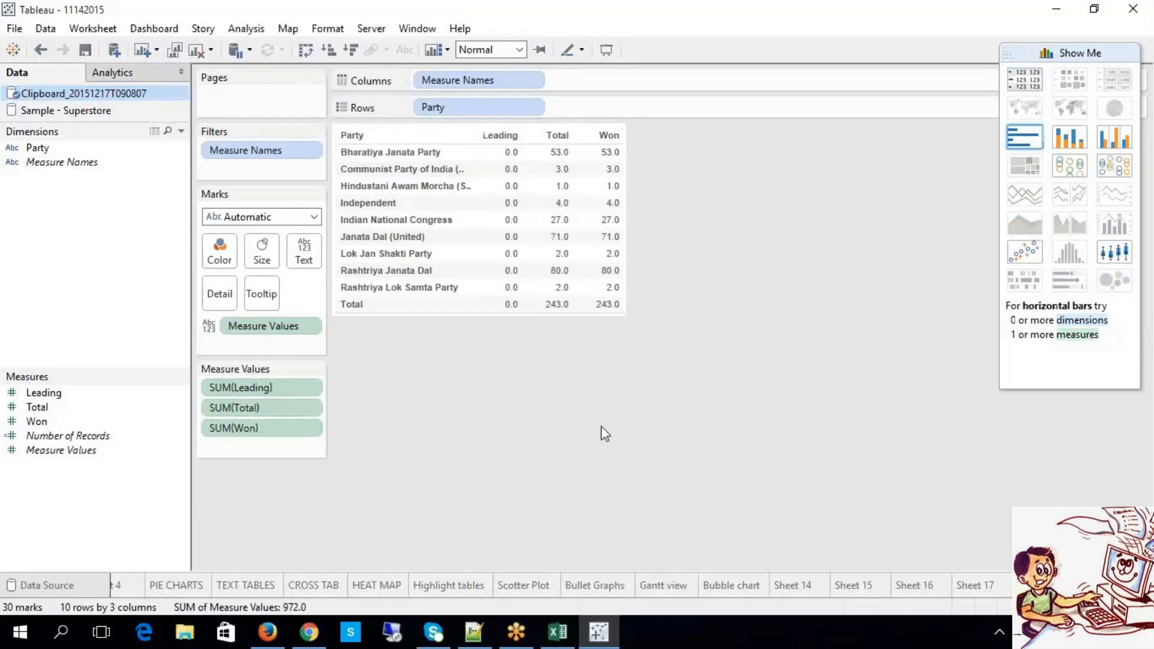
Display the party results as stacked bars, followed by side-by-side bars with mark labels turned on.
left_click(1067, 147)
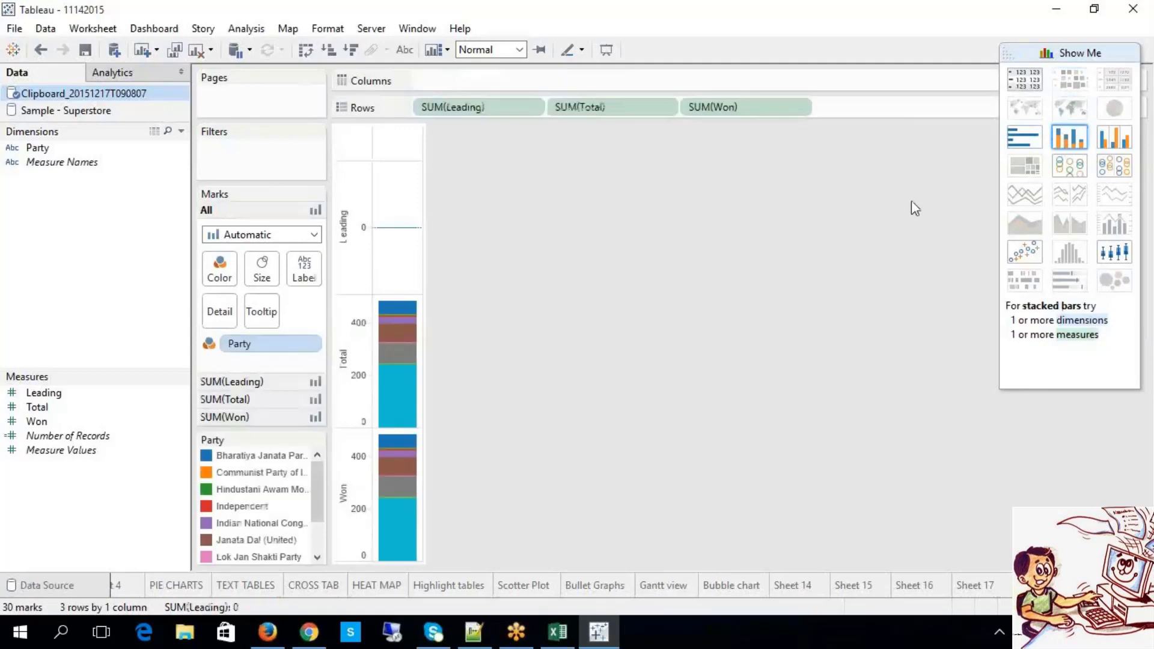
left_click(1116, 145)
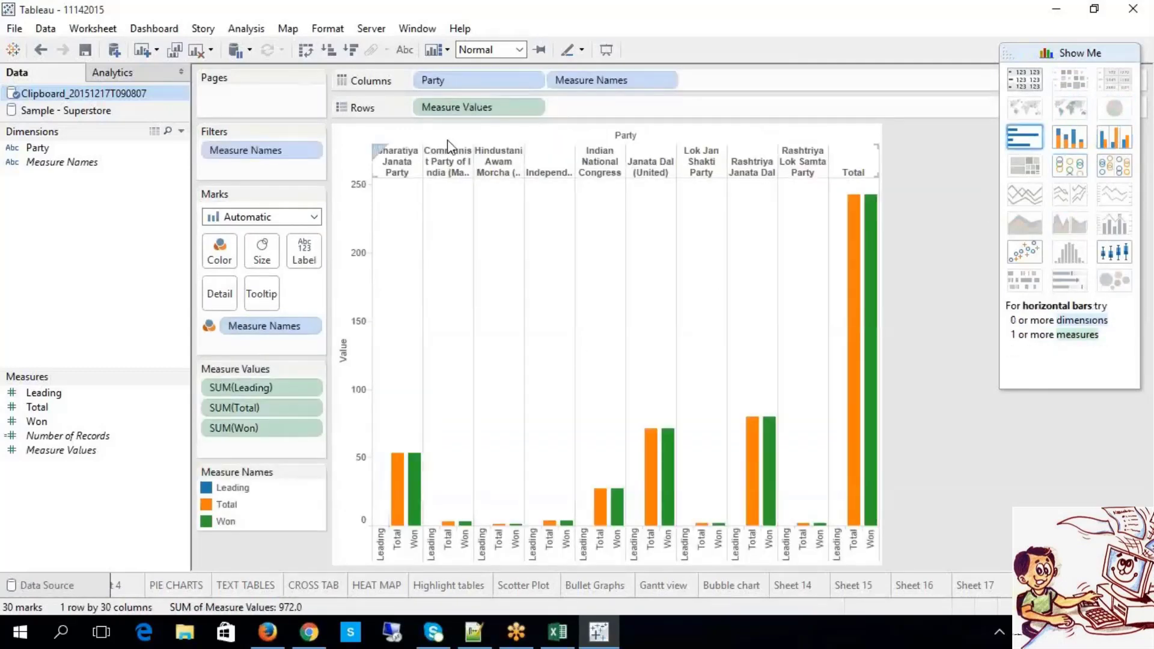
left_click(405, 52)
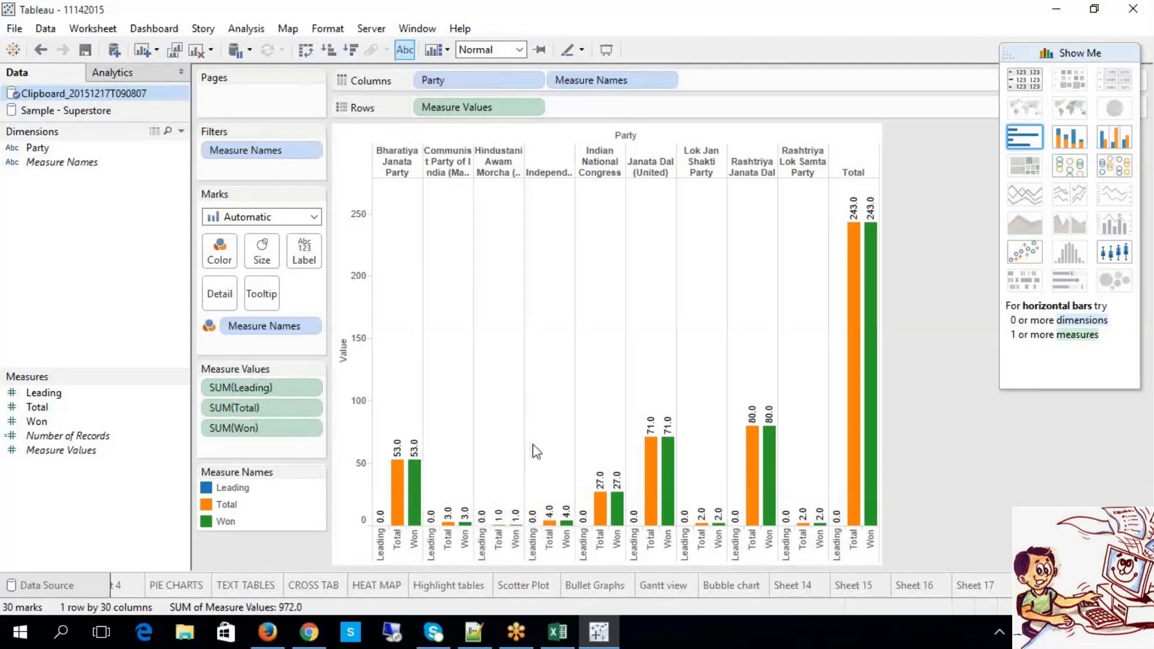
Undo the mark labels and both chart type changes to restore the party text table.
key("ctrl+z")
key("ctrl+z")
key("ctrl+z")
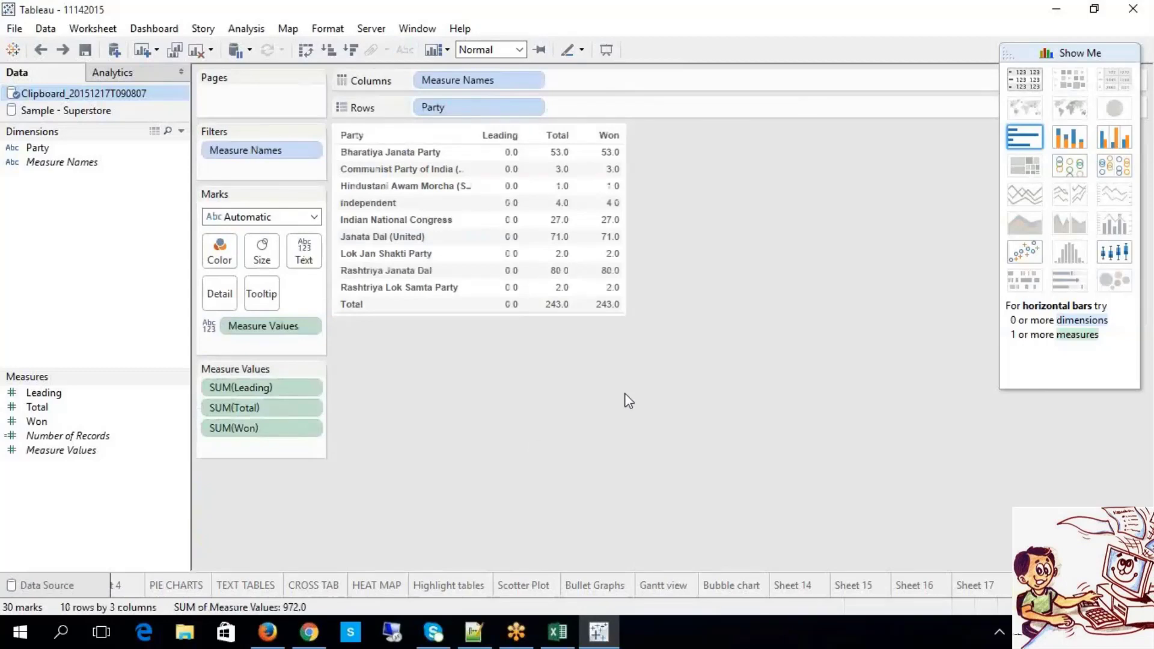
Review the Copy to Clip Board notes in Excel, including the Microsoft Jet Engine Database line, alongside the clipboard table in Tableau.
left_click(557, 638)
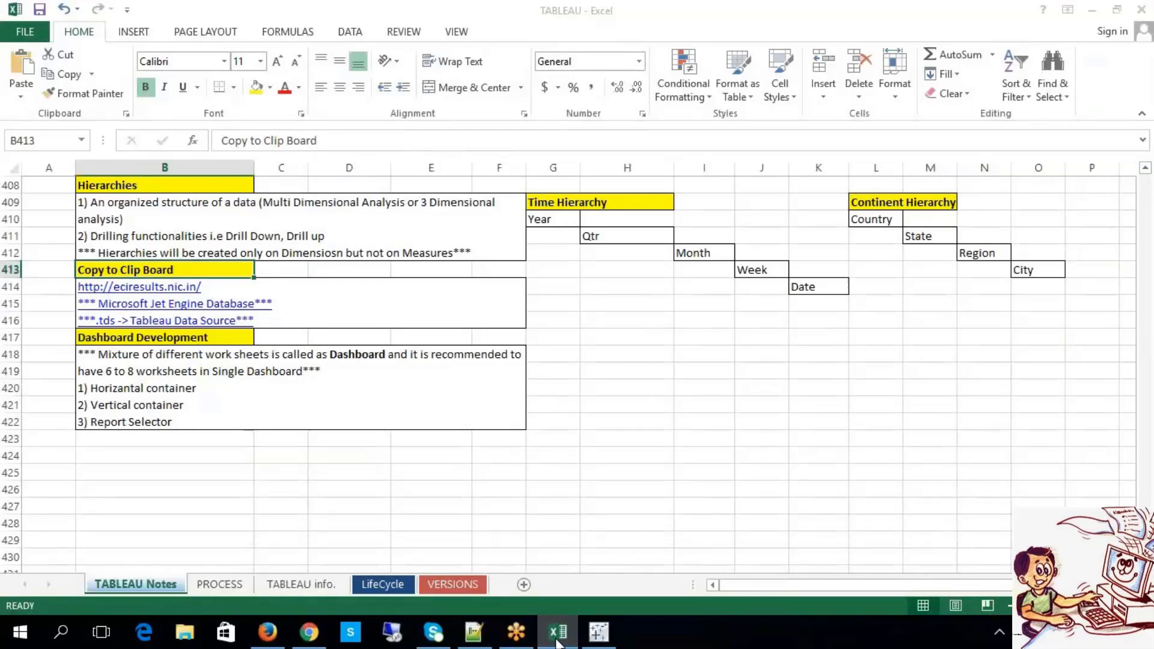
key("alt+Tab")
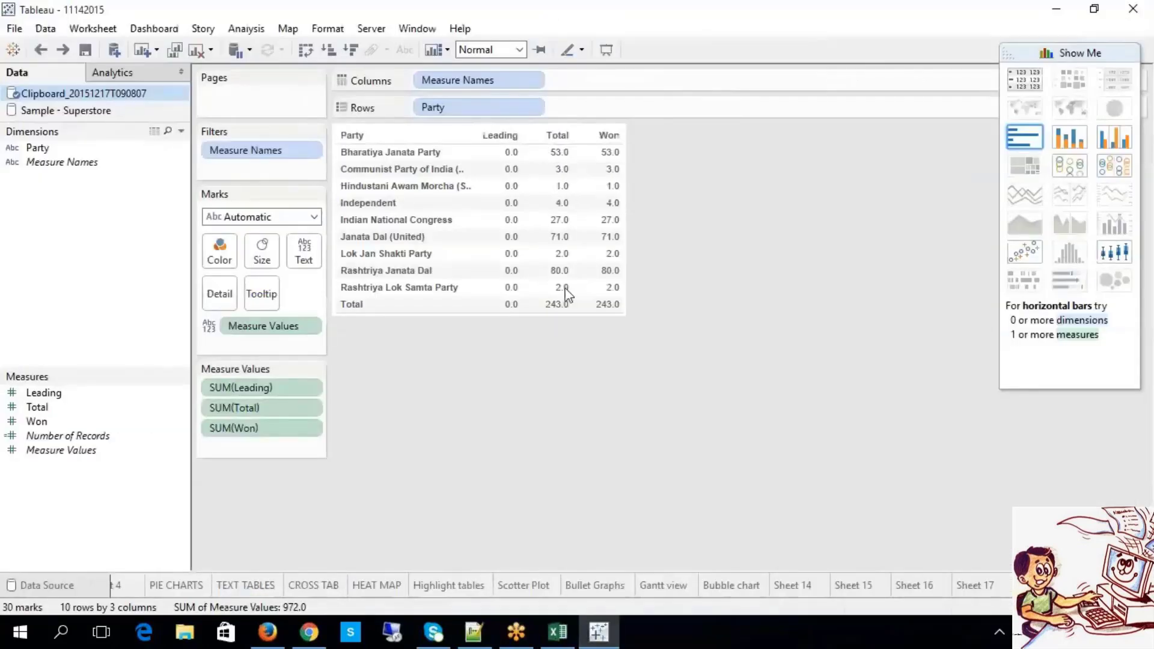
left_click(558, 636)
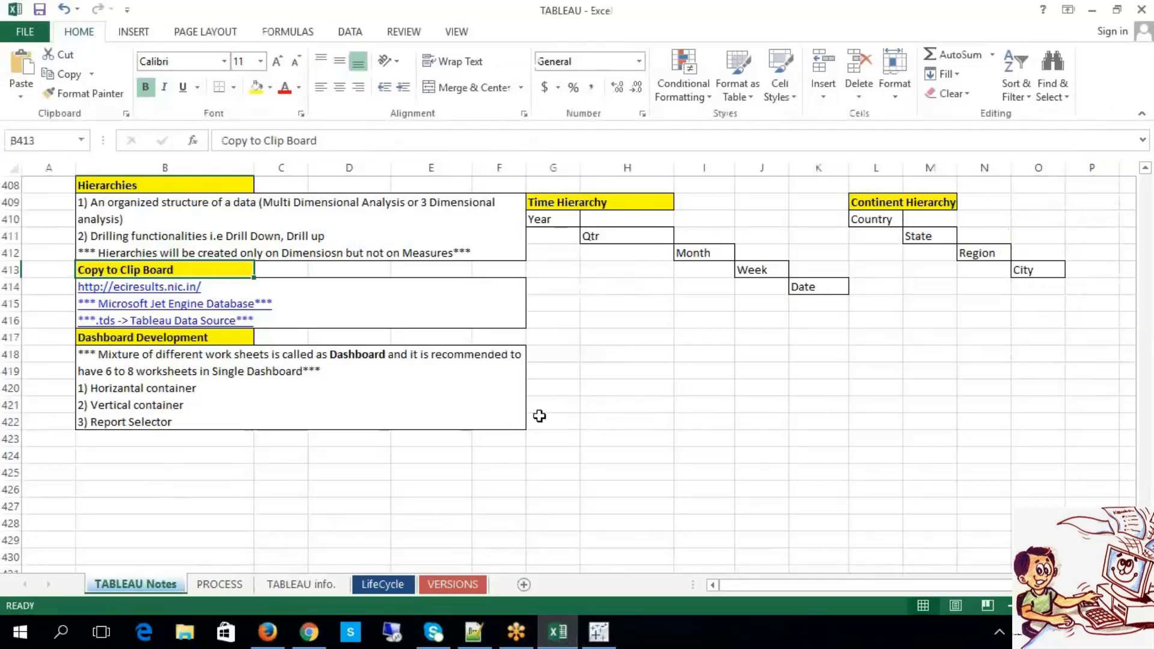
left_click(600, 414)
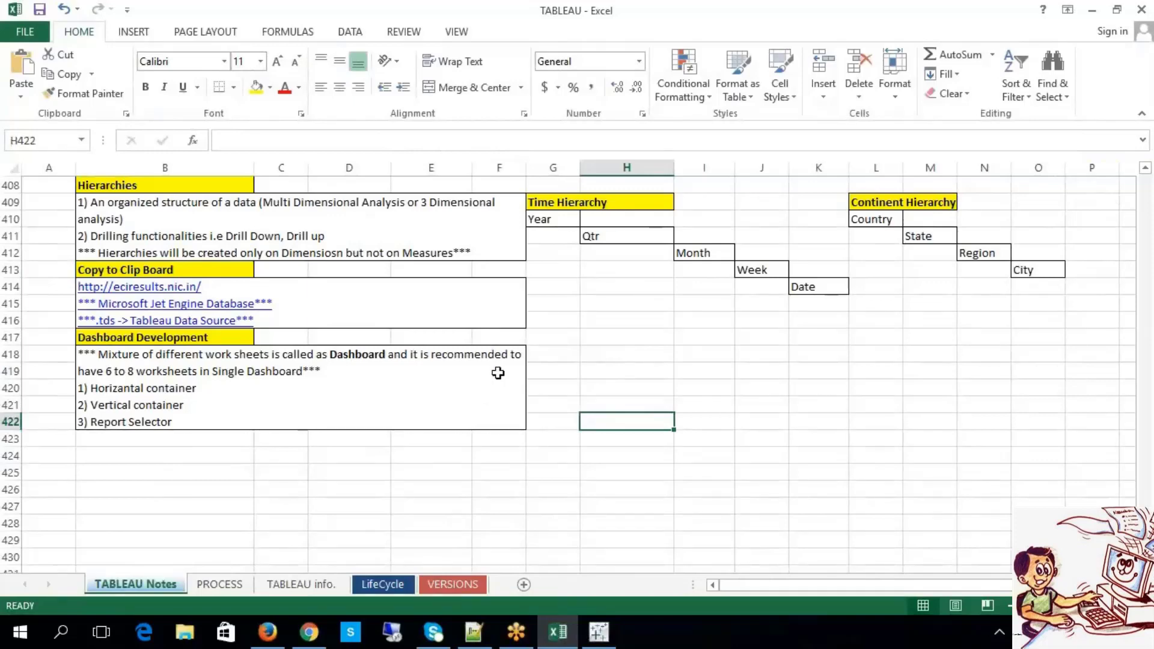
left_click(599, 631)
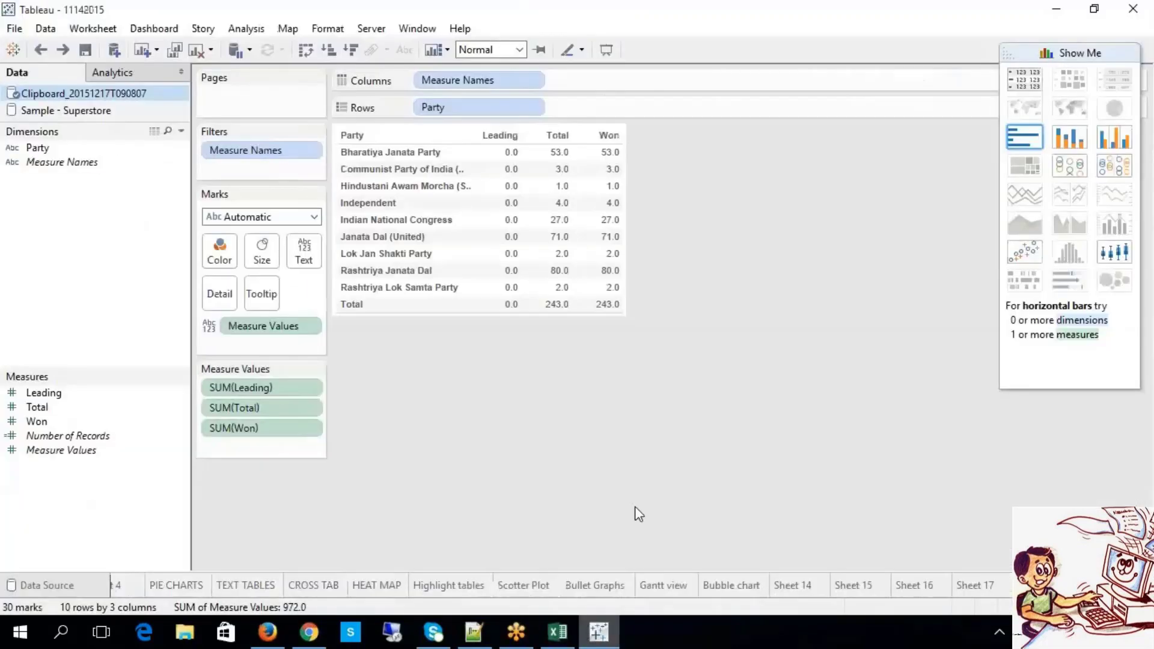
mouse_move(562, 222)
left_click(557, 632)
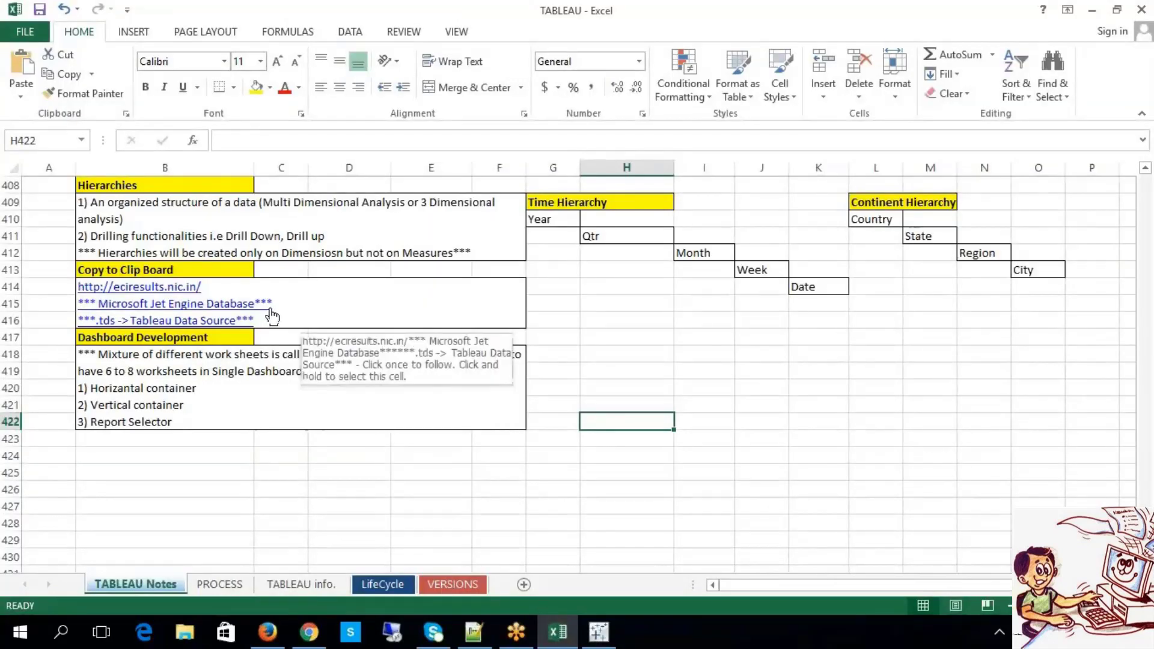
left_click(781, 539)
Switch to Tableau and open the Add to Saved Data Sources dialog for the Clipboard_20151217T090807 data source.
left_click(599, 631)
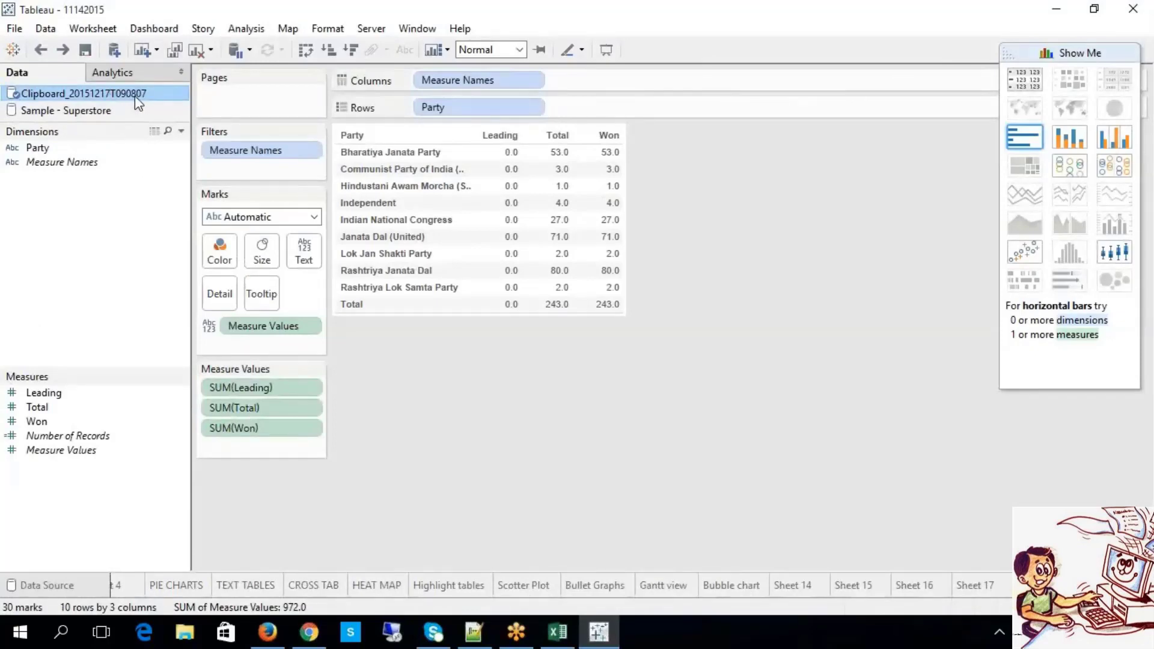
right_click(135, 97)
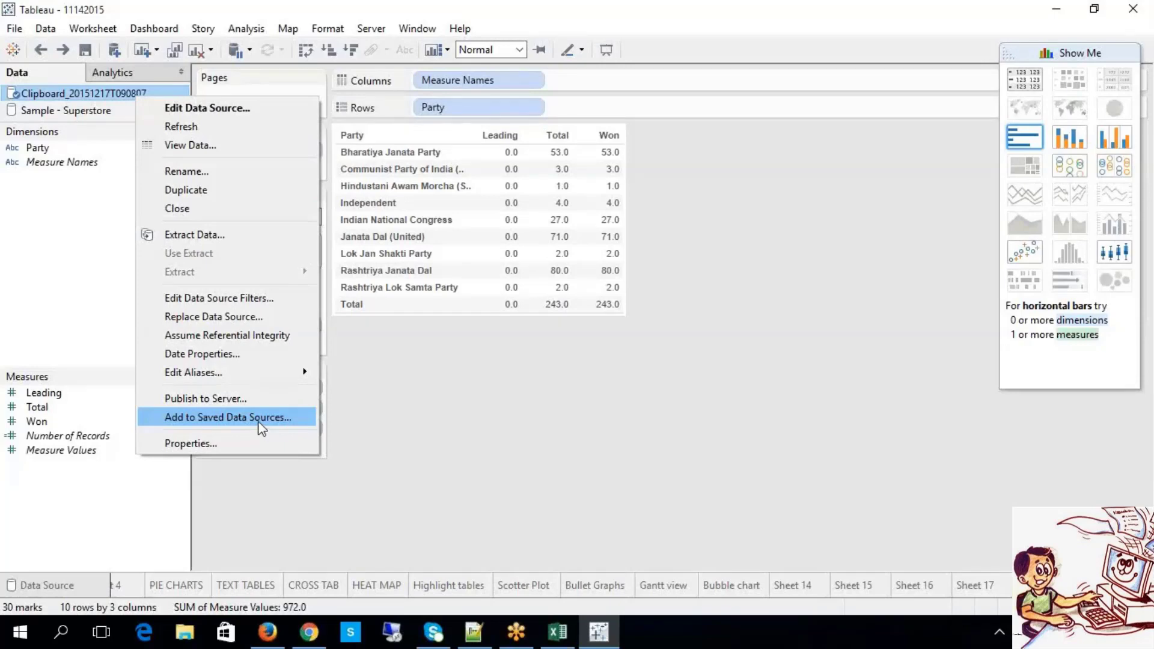
left_click(259, 420)
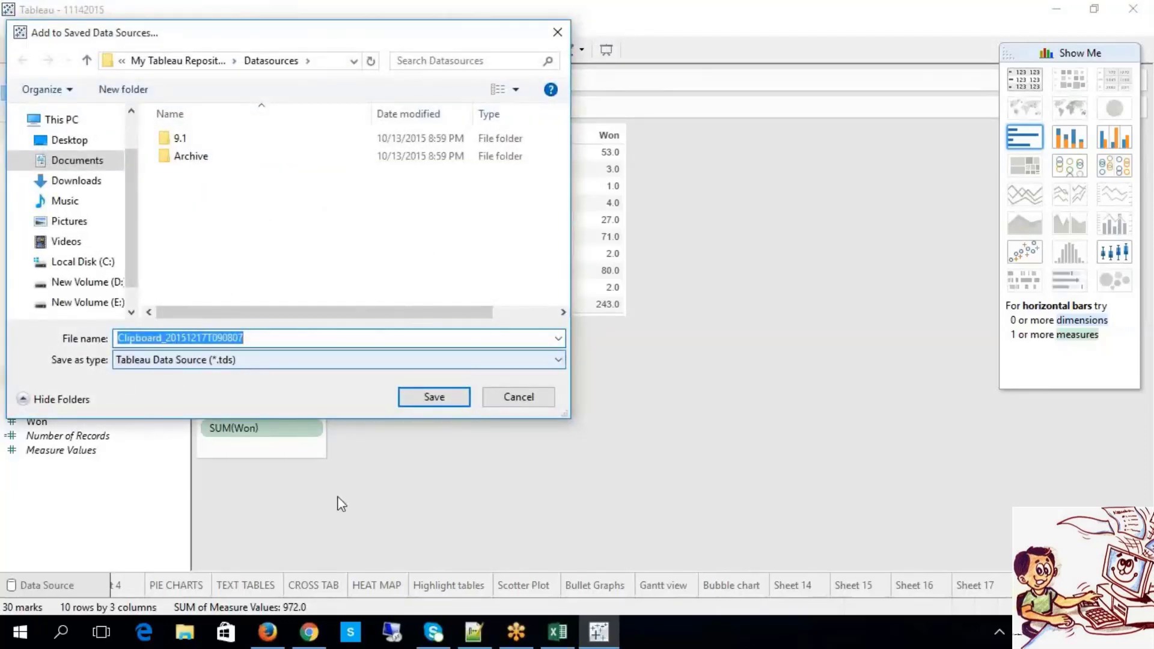
Check the .tds -> Tableau Data Source line in the Excel notes, and return to the Tableau save dialog.
left_click(557, 631)
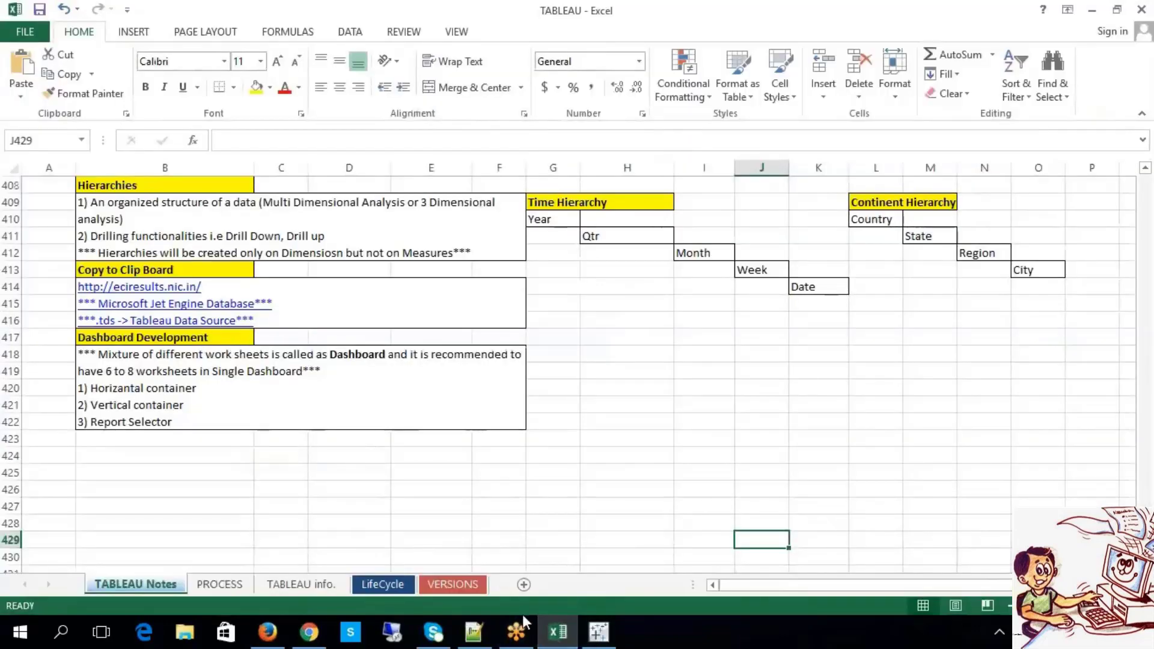
left_click(536, 634)
left_click(541, 634)
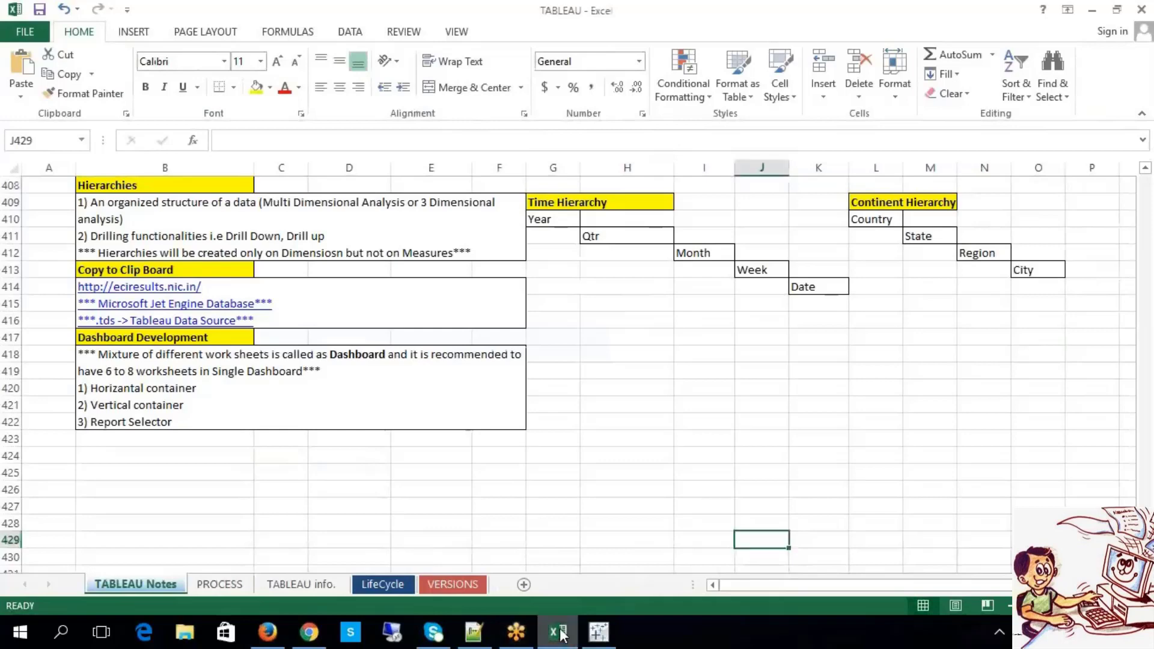
left_click(594, 636)
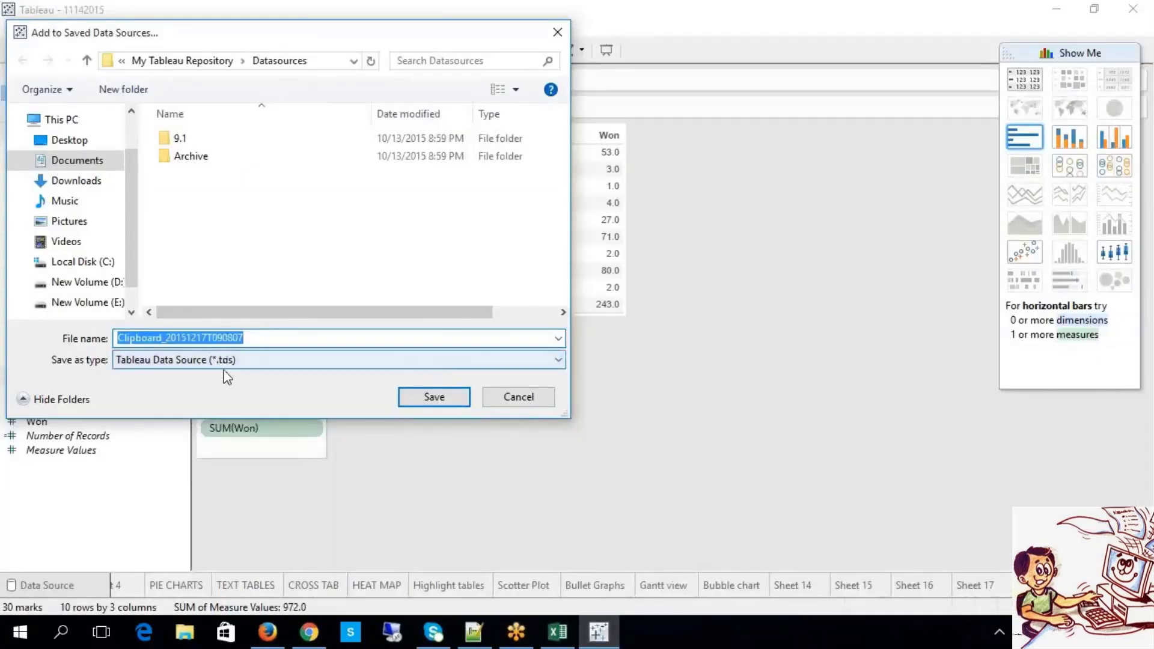
Examine the full destination path of the data source, including its My Tableau Repository\Datasources part.
left_click(354, 62)
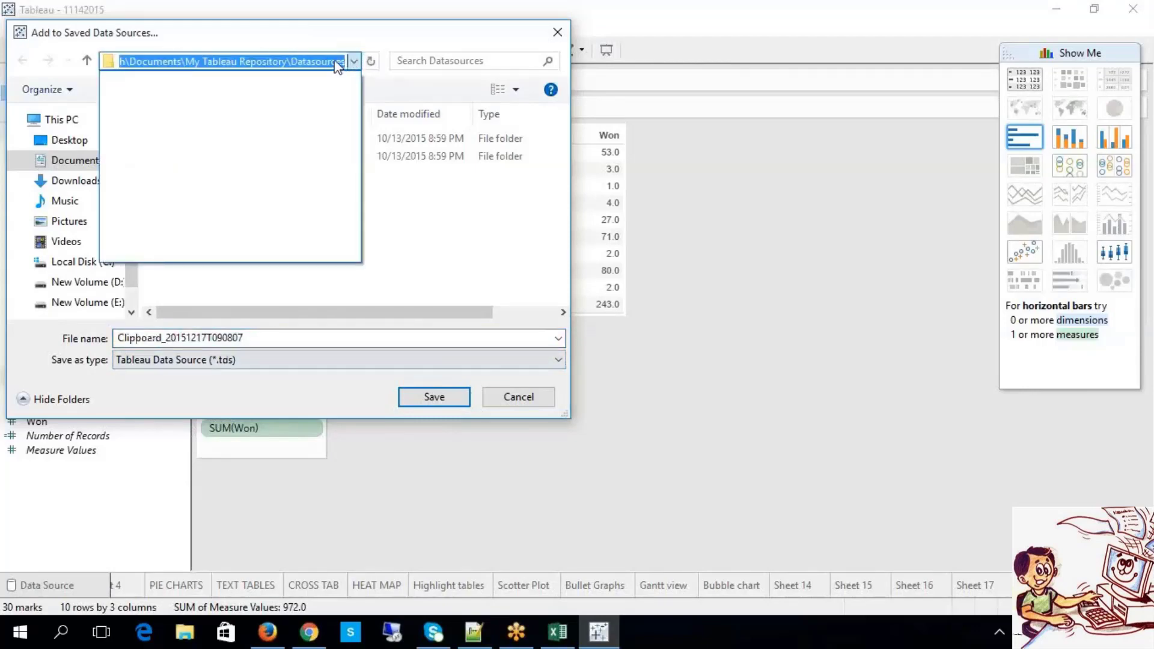
left_click(335, 62)
left_click(266, 62)
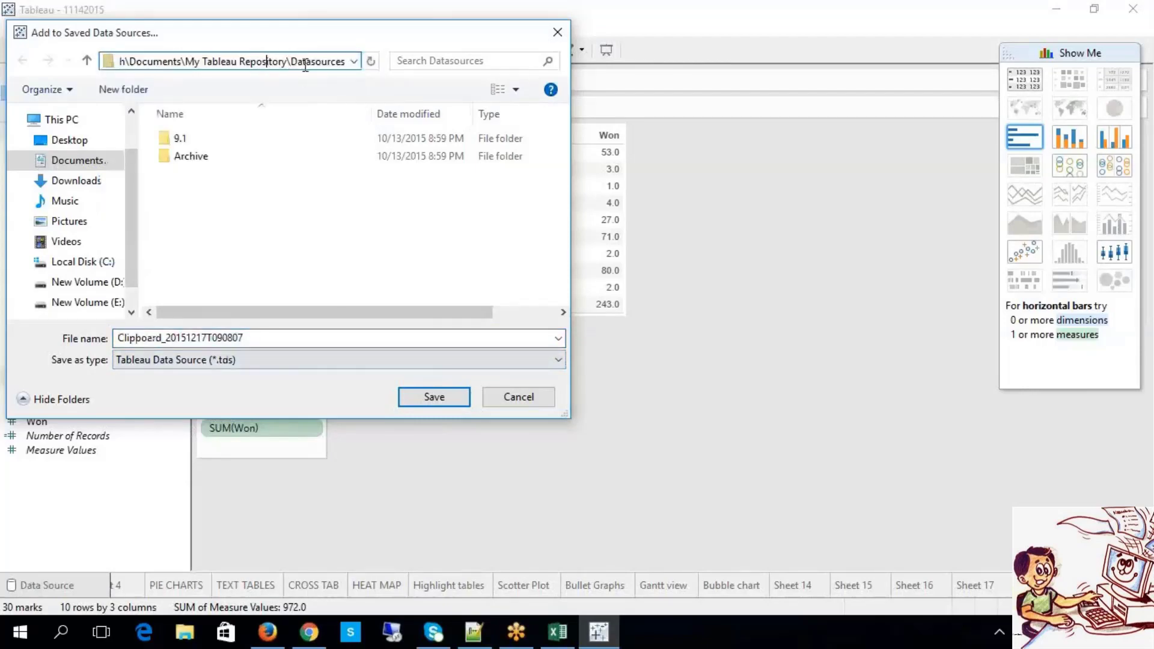
left_click(254, 201)
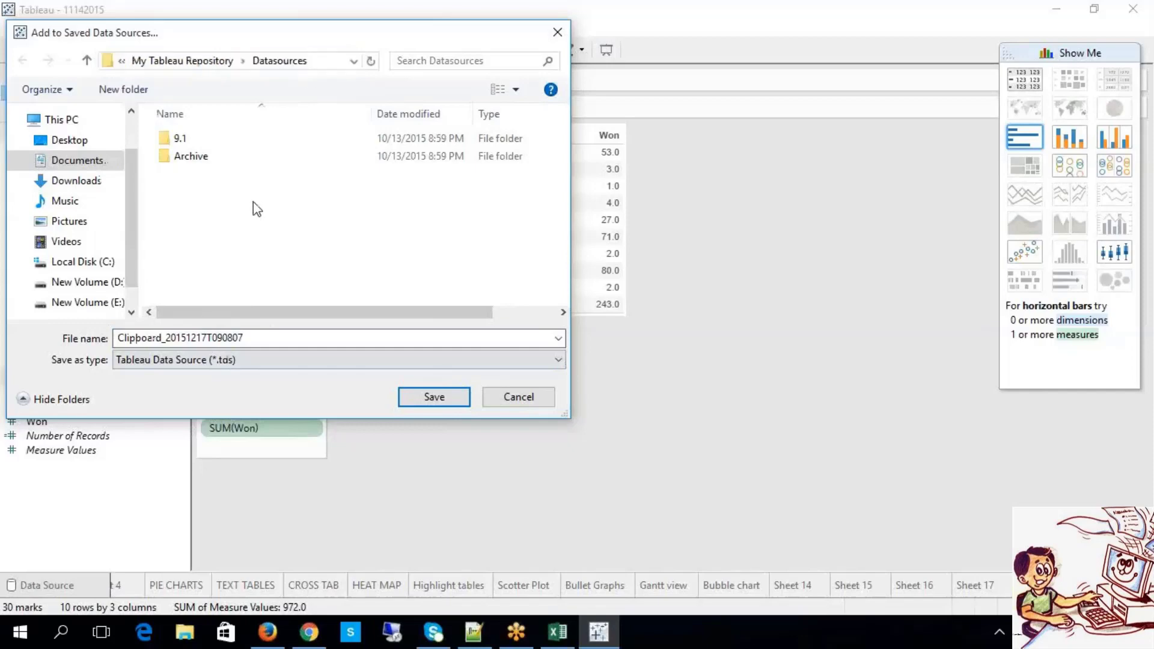
left_click(358, 64)
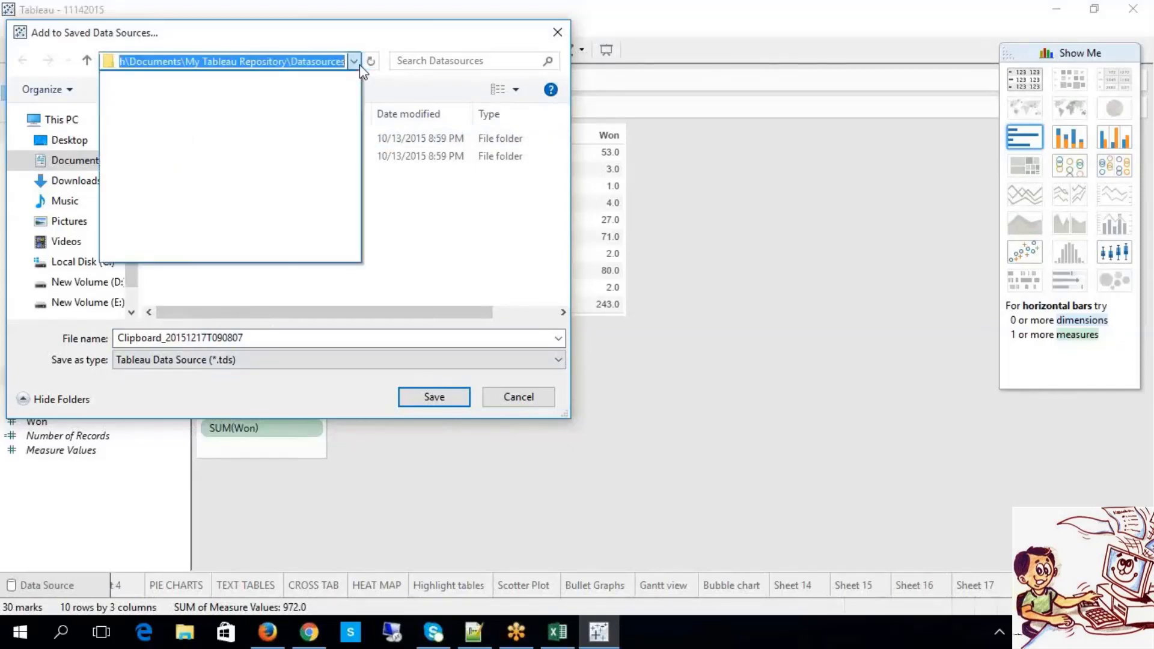
left_click(275, 65)
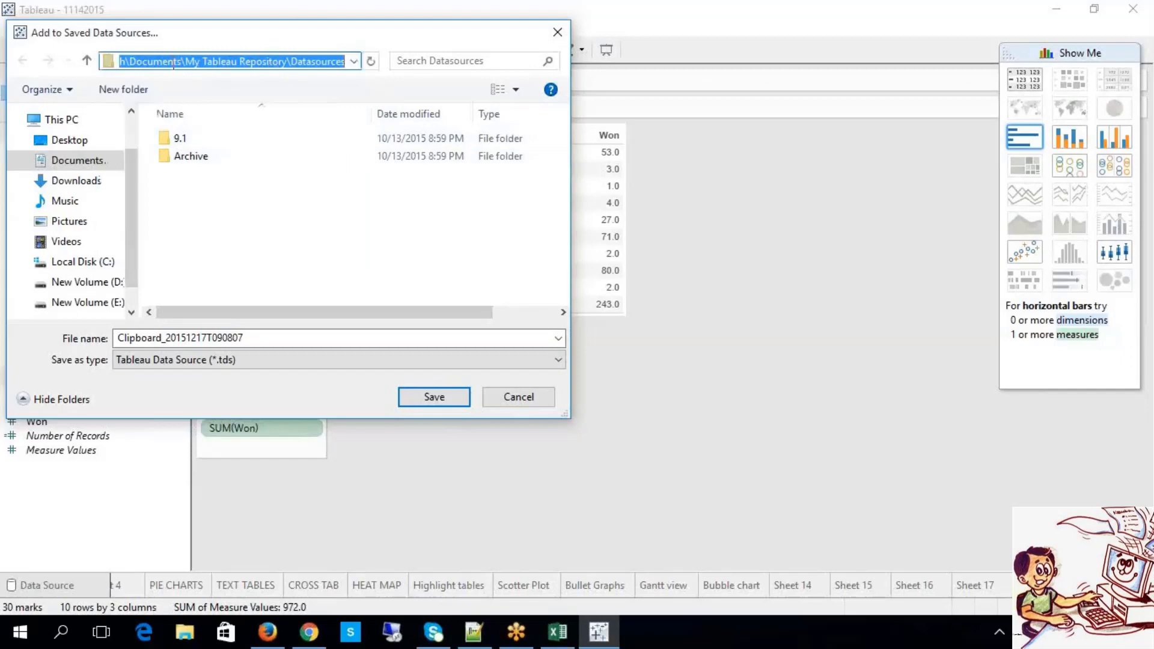
left_click_drag(174, 62, 69, 52)
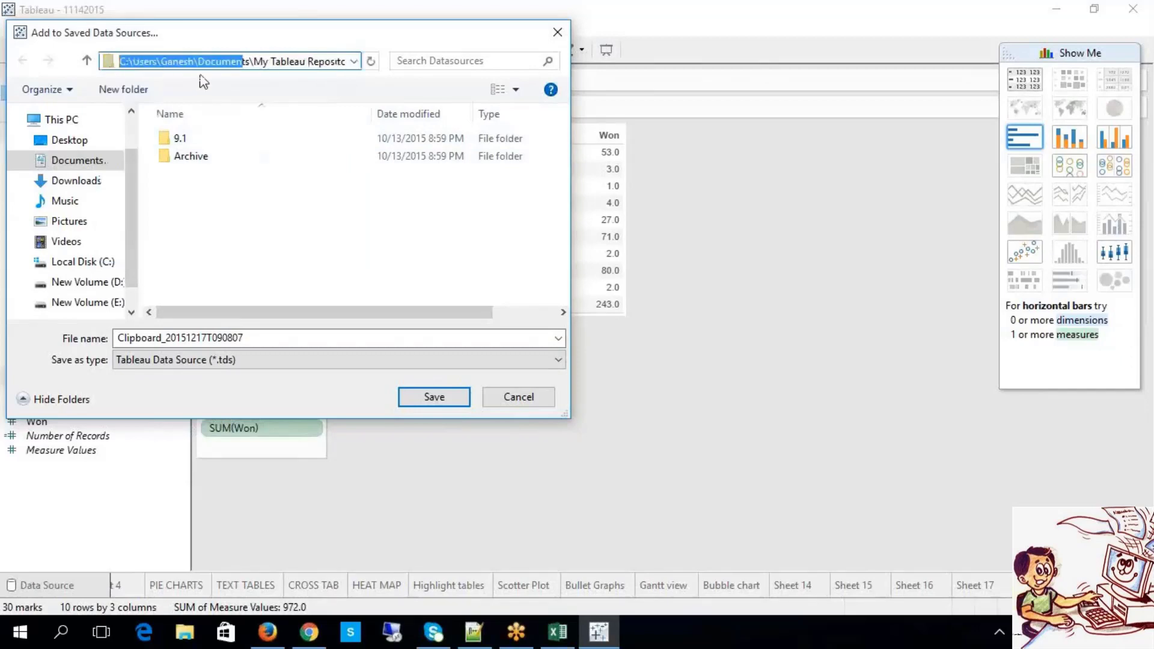
left_click(217, 63)
left_click_drag(254, 62, 357, 73)
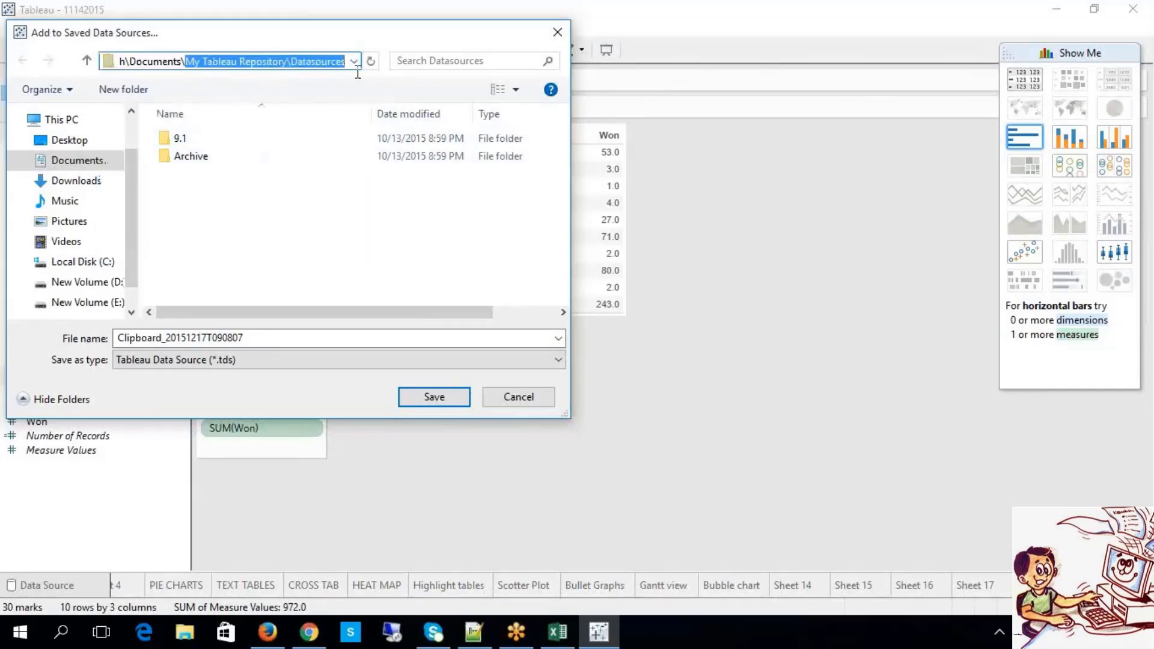
double_click(291, 64)
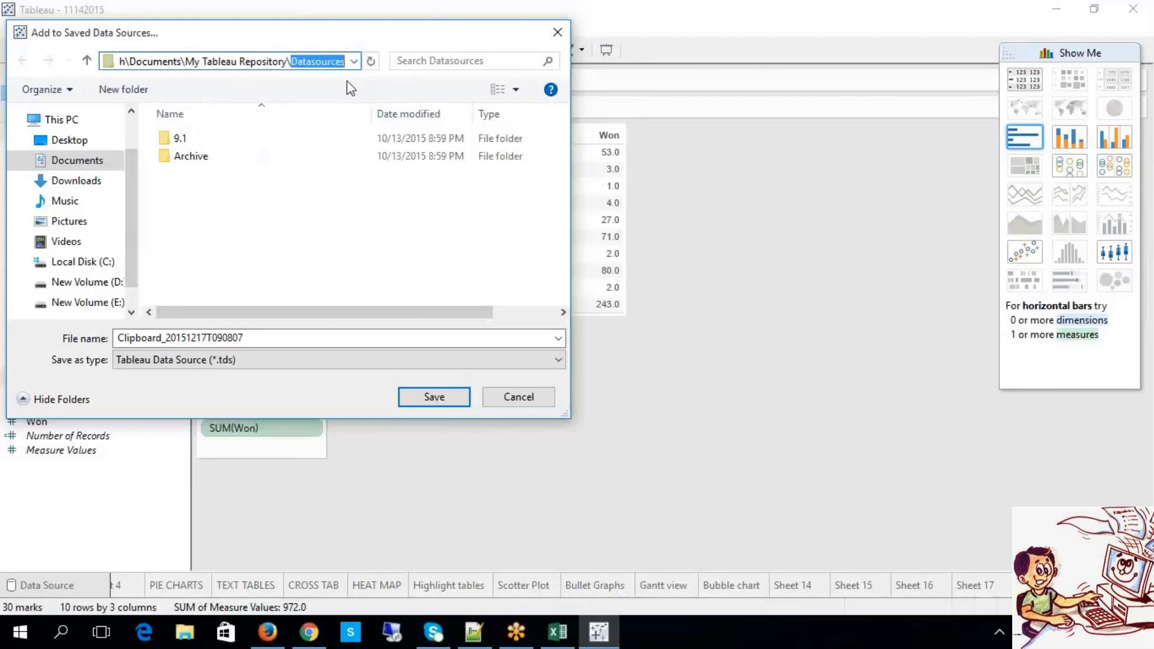
left_click(271, 265)
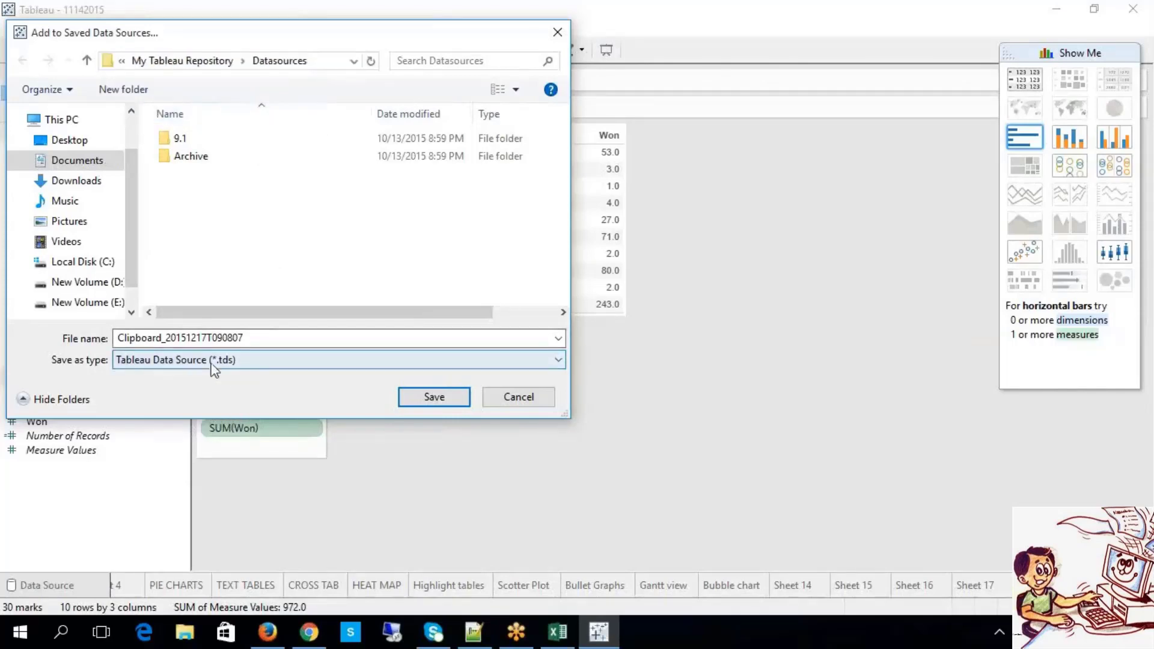
Copy the destination folder path and save Clipboard_20151217T090807 as a Tableau Data Source (*.tds) in Datasources.
left_click(327, 63)
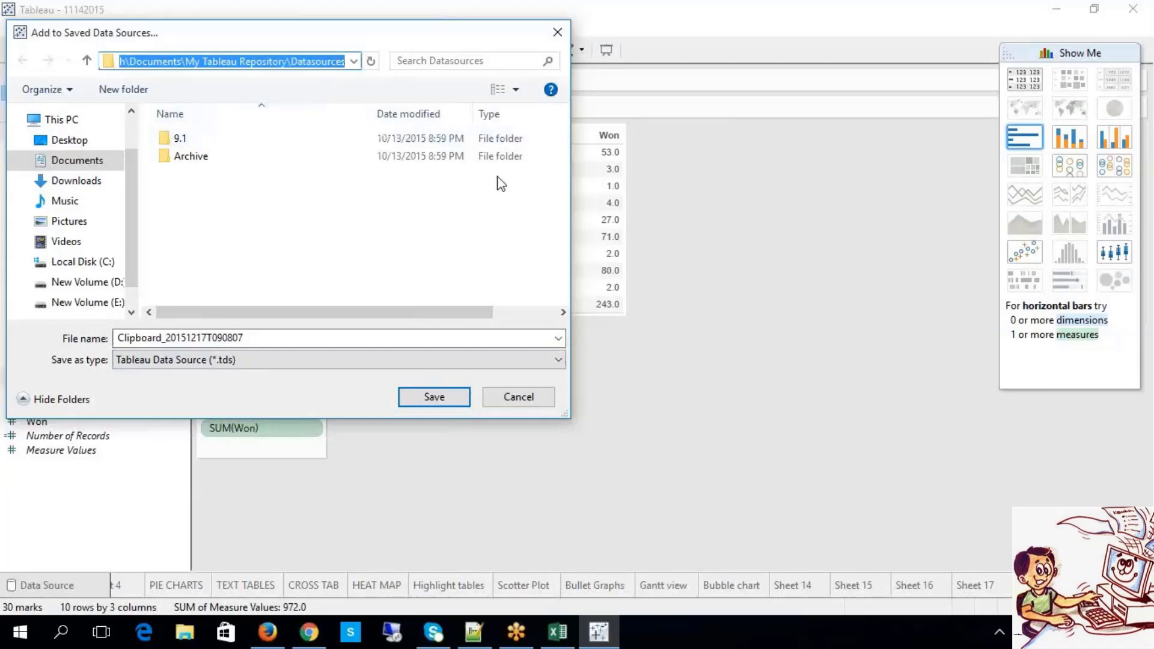
left_click(434, 399)
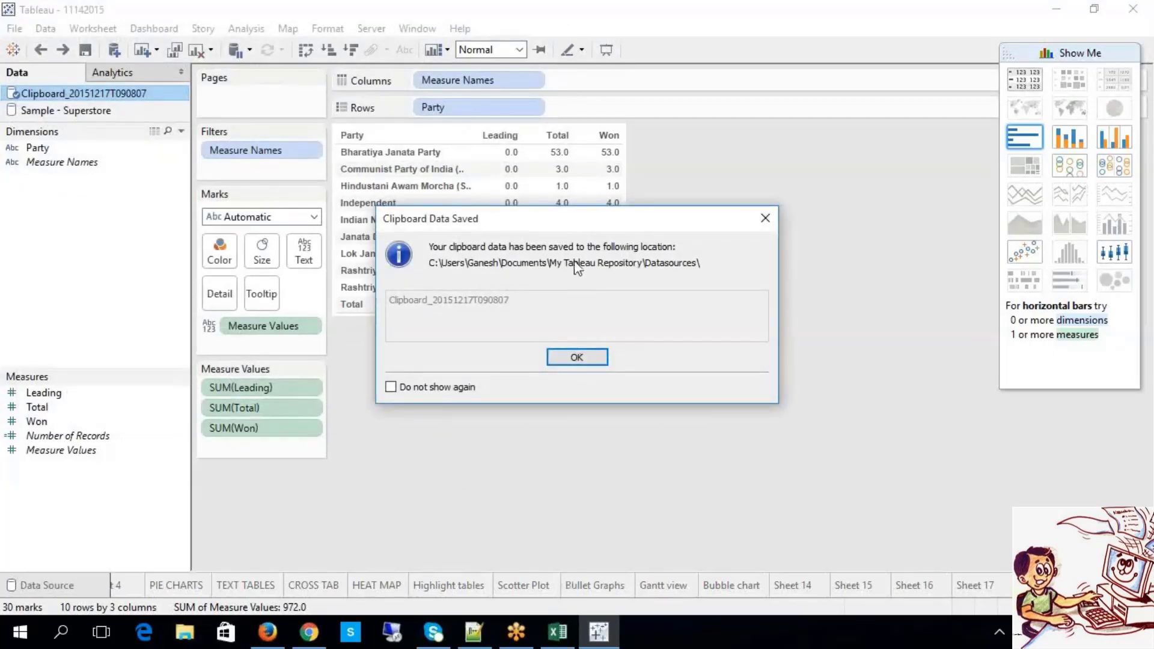
left_click(601, 357)
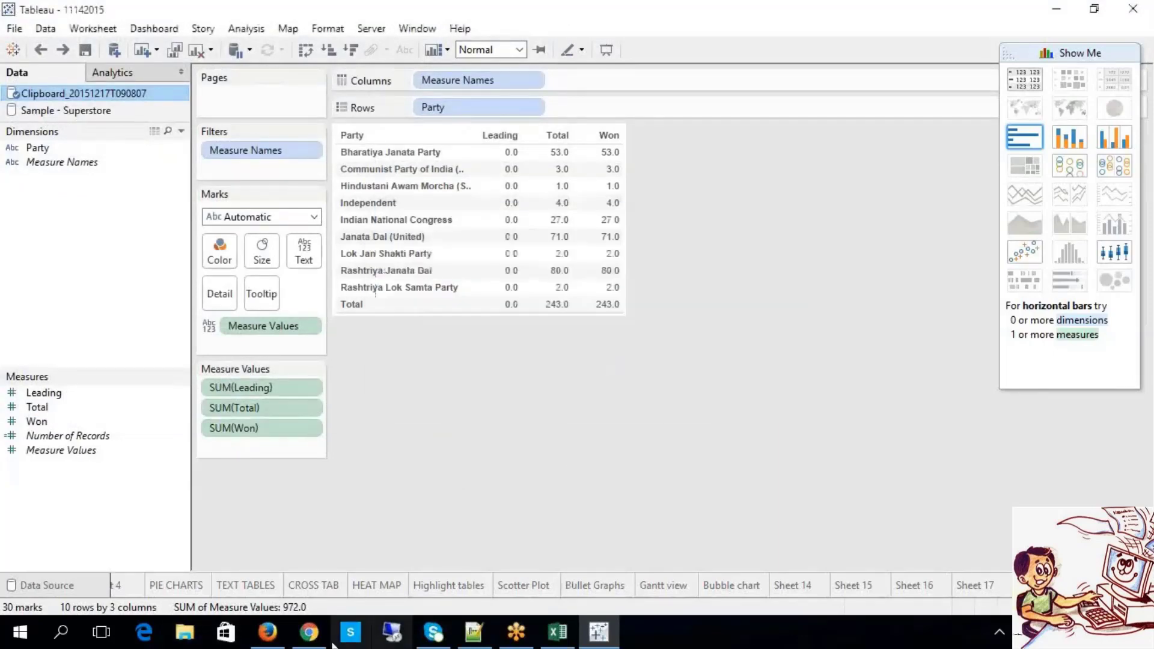
Open the My Tableau Repository\Datasources folder in a File Explorer window using its full path.
left_click(200, 636)
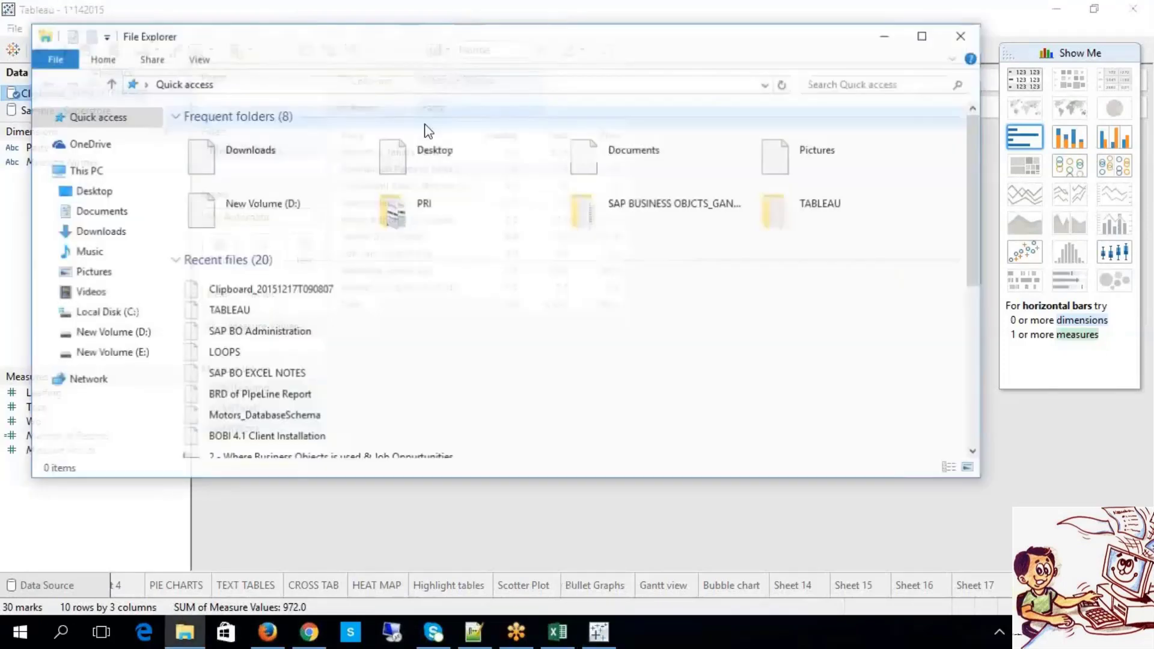
left_click(388, 85)
type("C:\\Users\\Ganesh\\Documents\\My Tableau Repository\\Datasources")
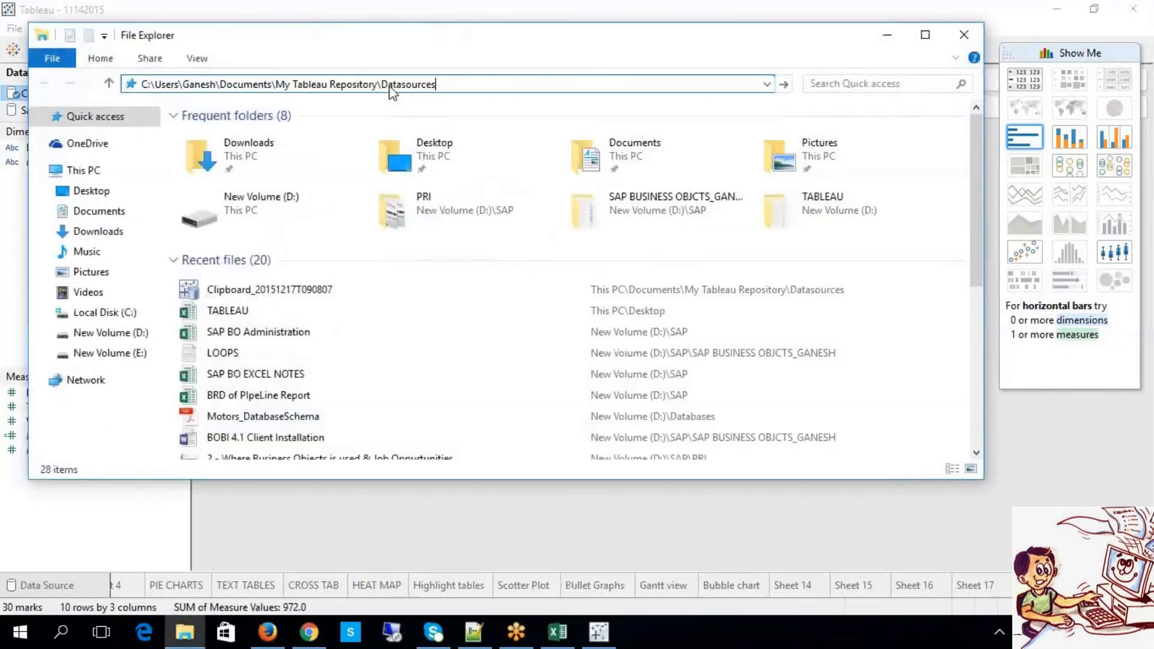
key("Return")
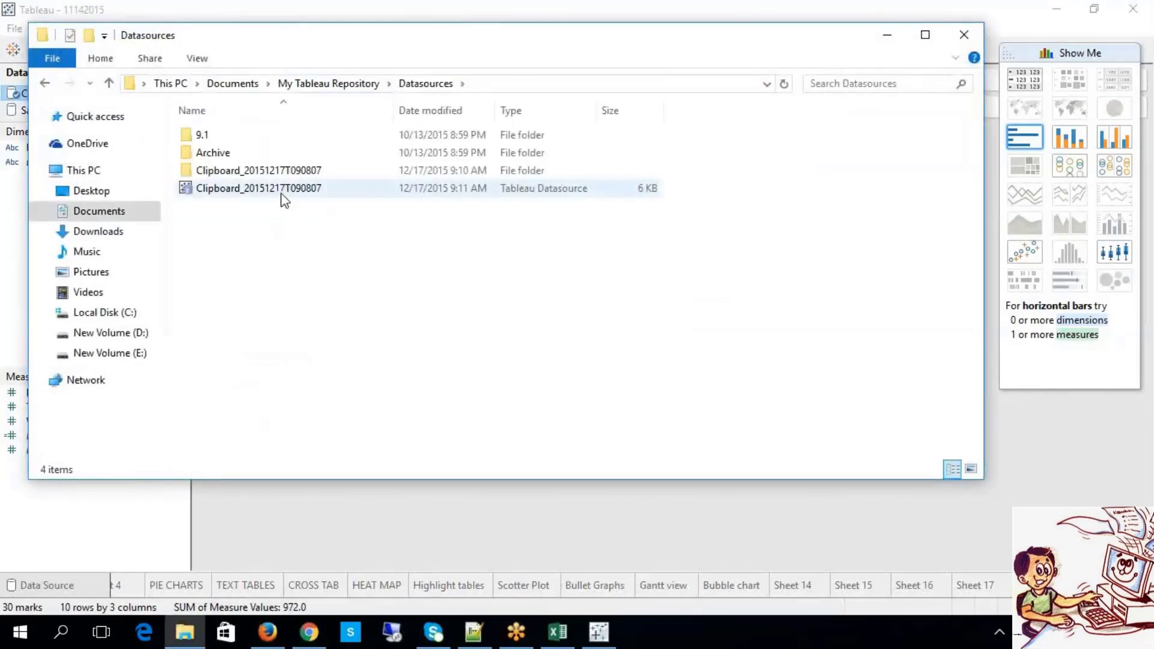
Open the Clipboard_20151217T090807 Tableau Datasource file in Notepad++.
left_click(282, 189)
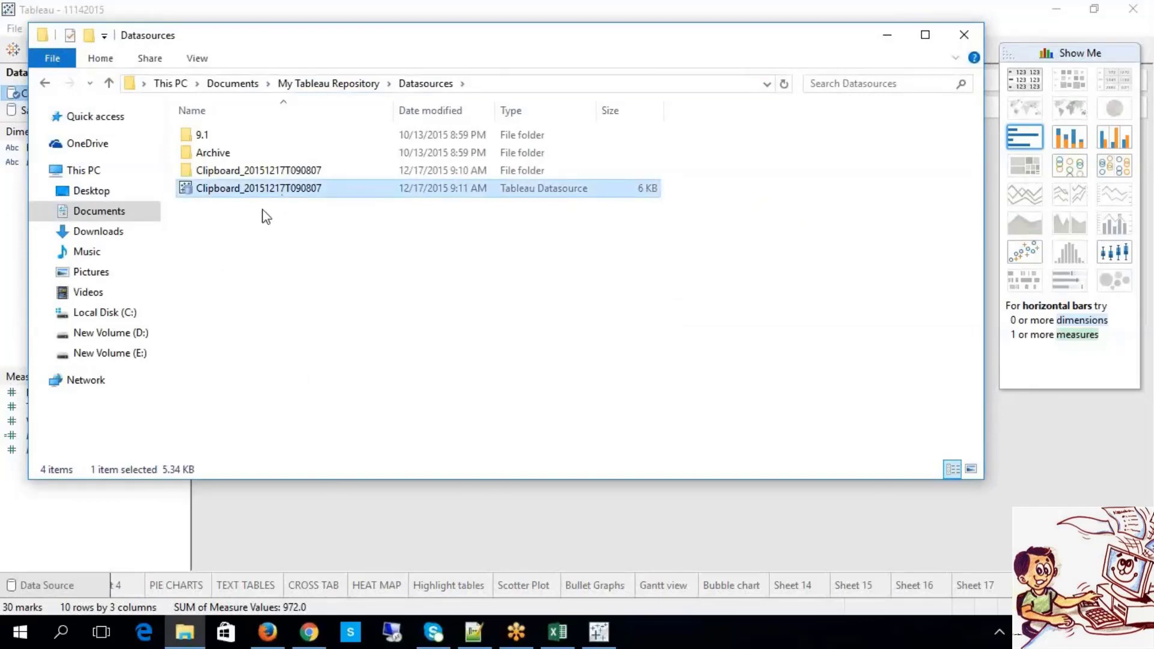
right_click(272, 193)
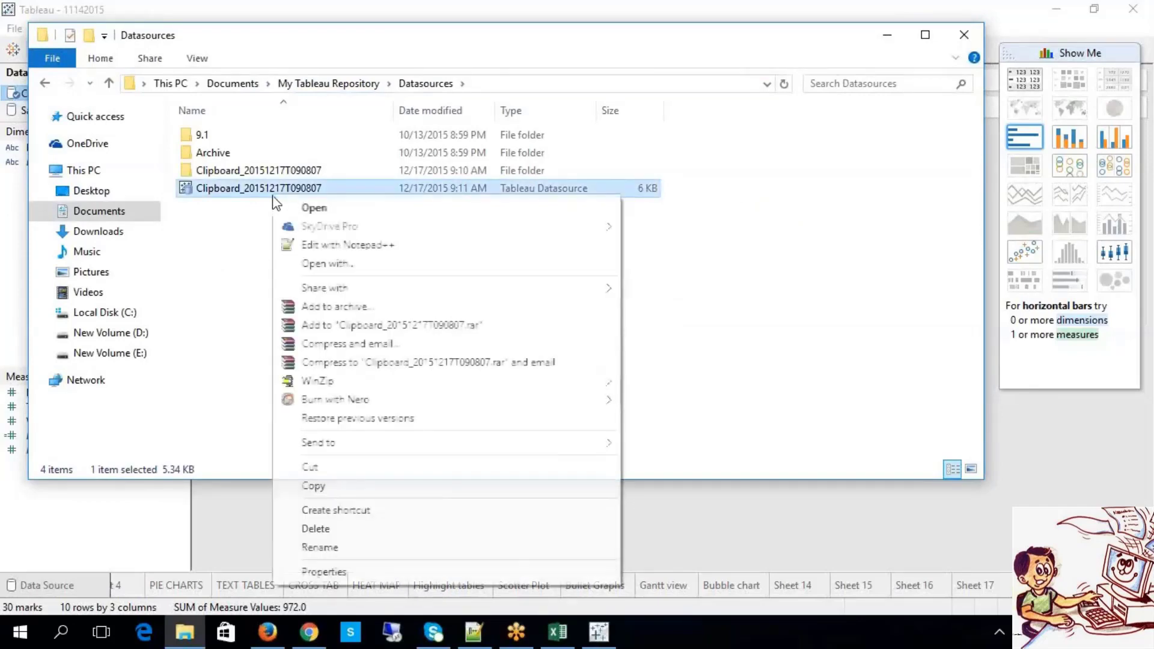
left_click(323, 247)
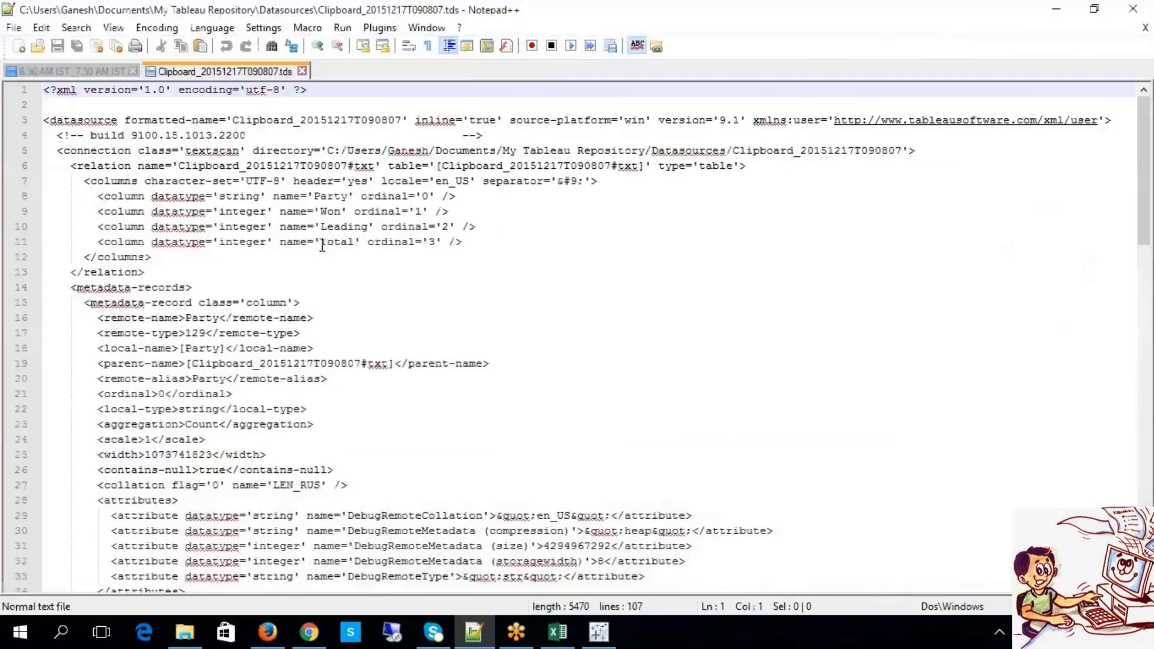
Examine the XML of the .tds file, including the Party, Won, Leading and Total column definitions and their metadata records.
scroll(343, 432, "down", 14)
scroll(342, 431, "down", 11)
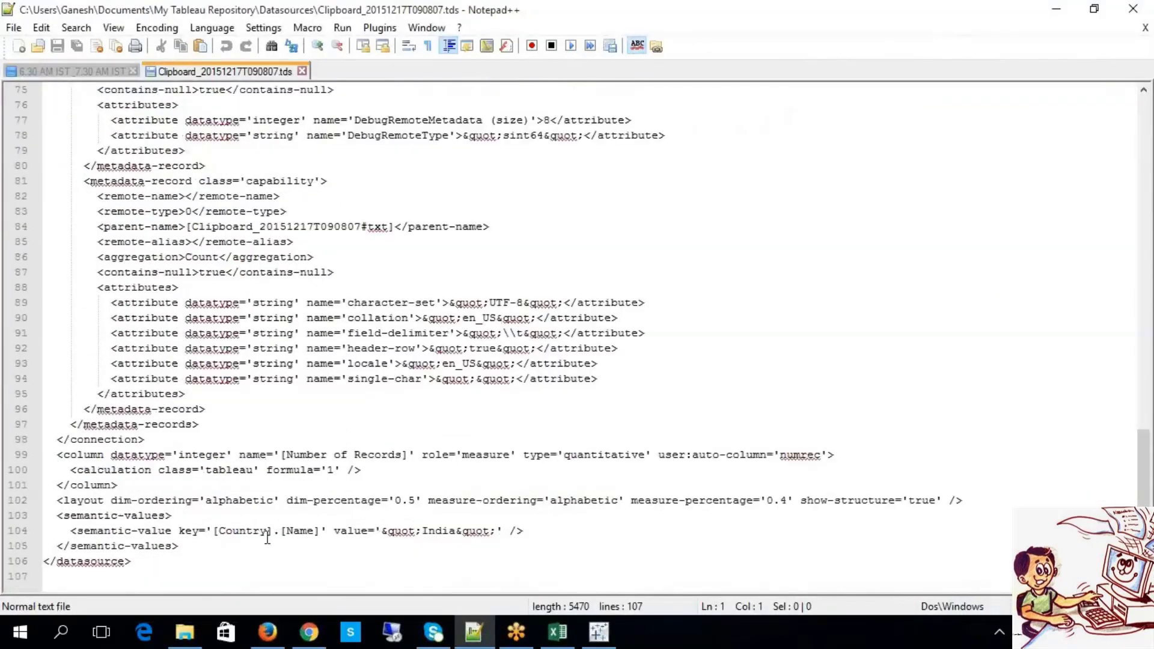
scroll(268, 537, "up", 10)
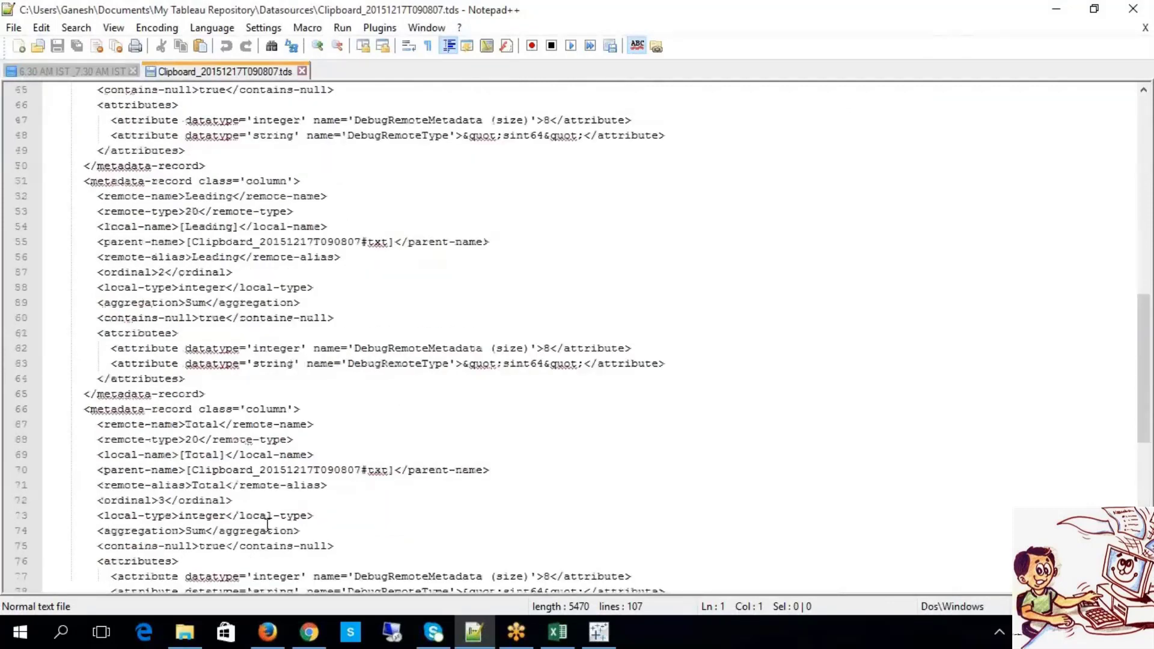
scroll(268, 524, "up", 15)
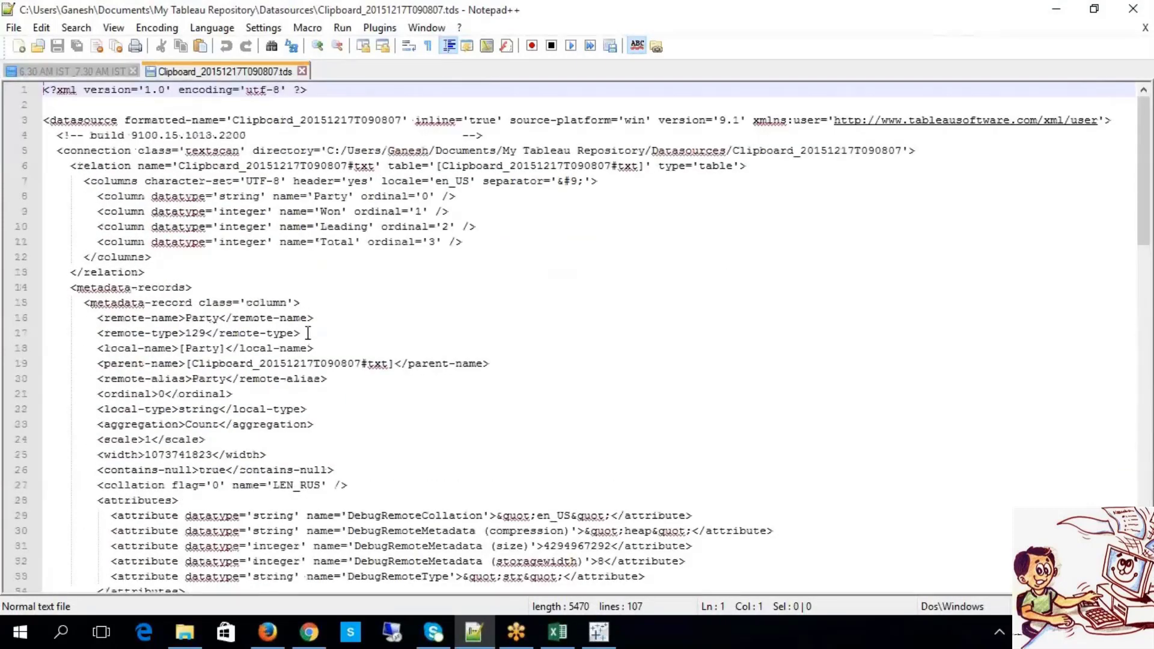
left_click(353, 199)
left_click_drag(320, 211, 367, 227)
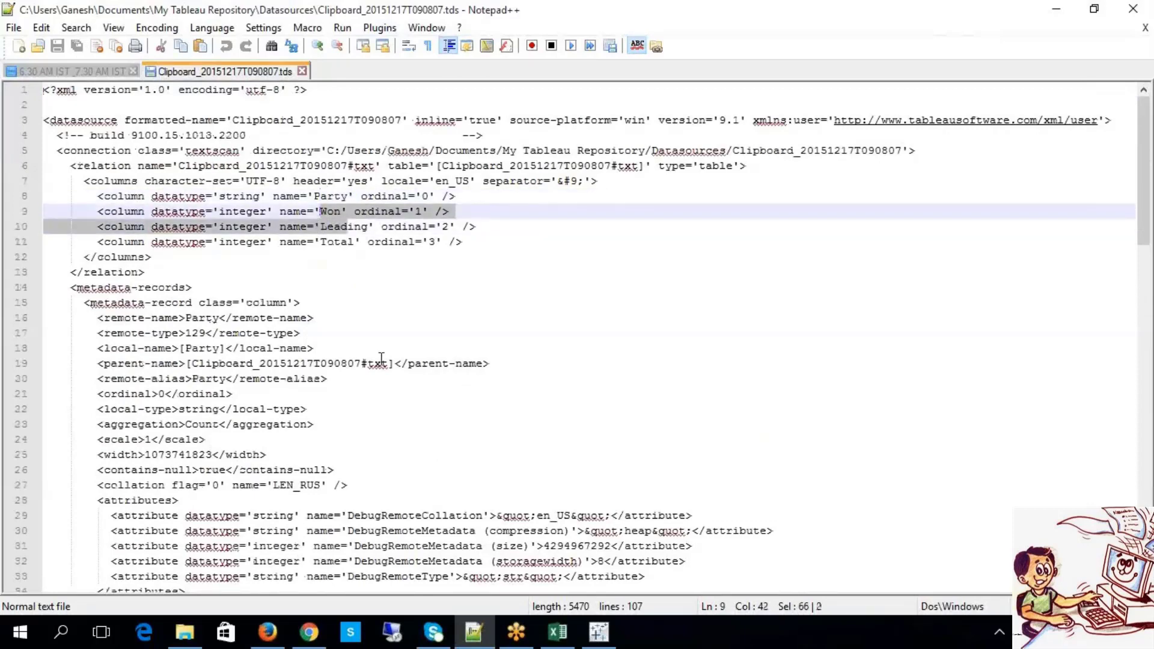
scroll(381, 358, "down", 1)
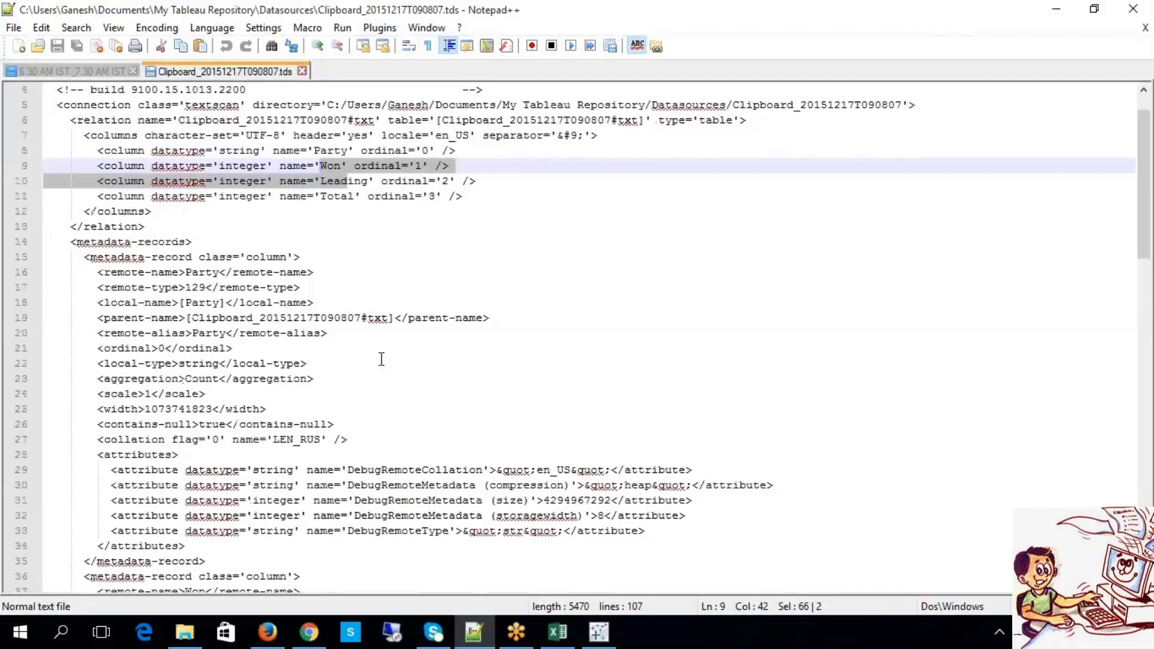
scroll(381, 358, "down", 11)
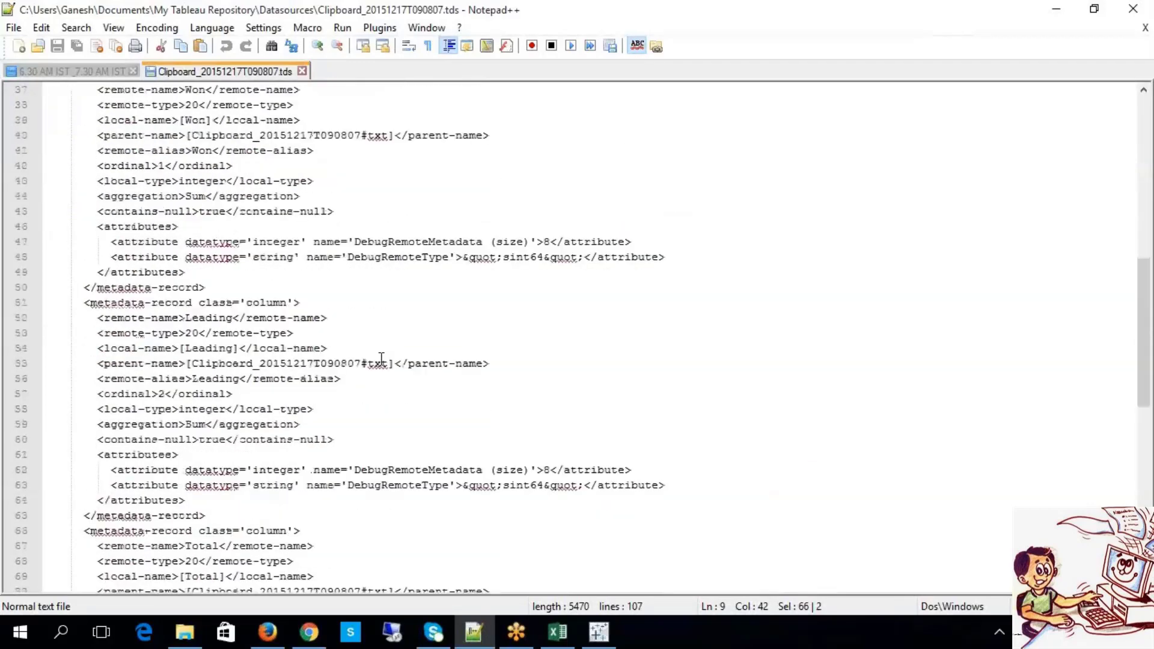
scroll(381, 358, "down", 1)
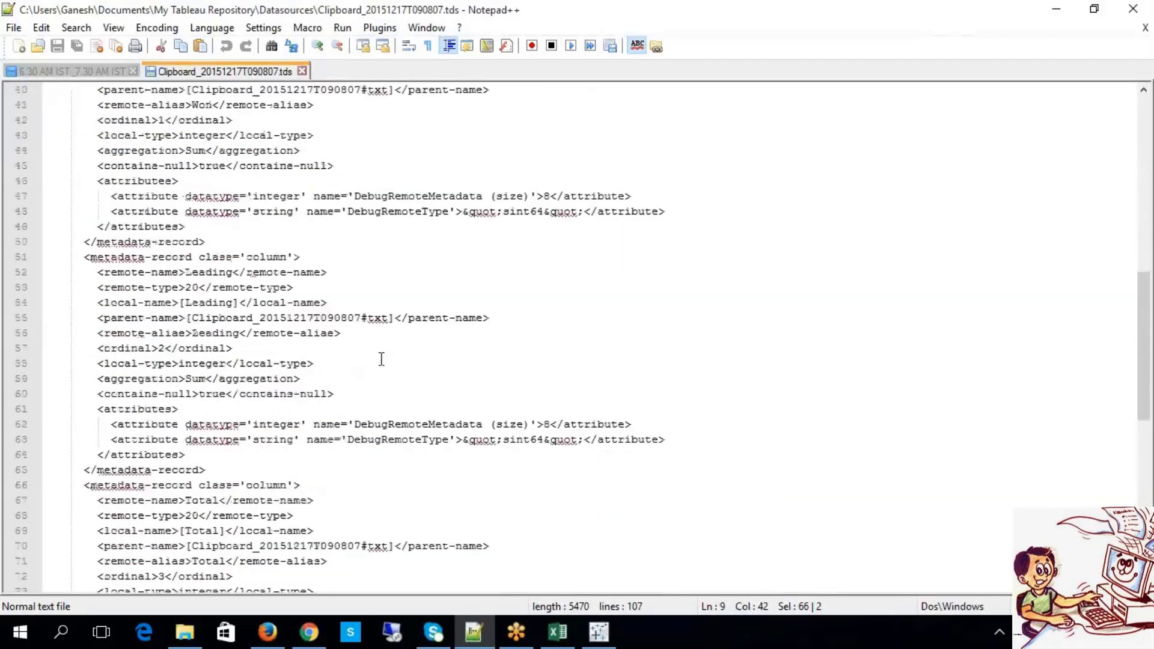
Switch to Tableau and encode the party table with Leading on Color and Won on Size.
key("alt+Tab")
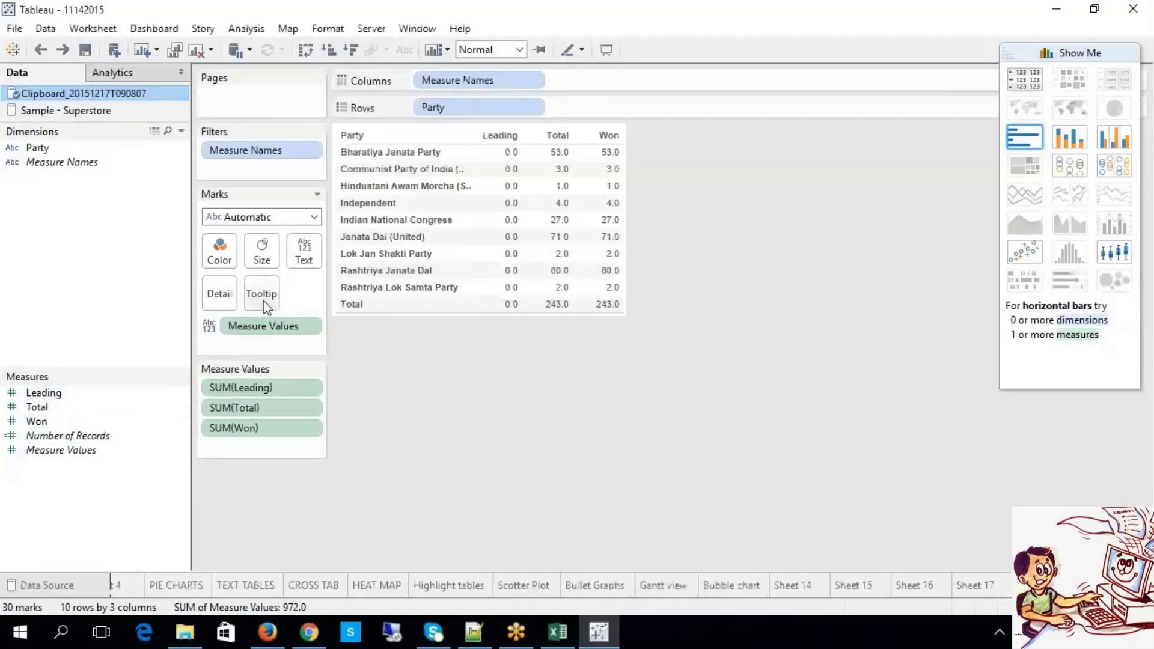
left_click_drag(77, 396, 219, 257)
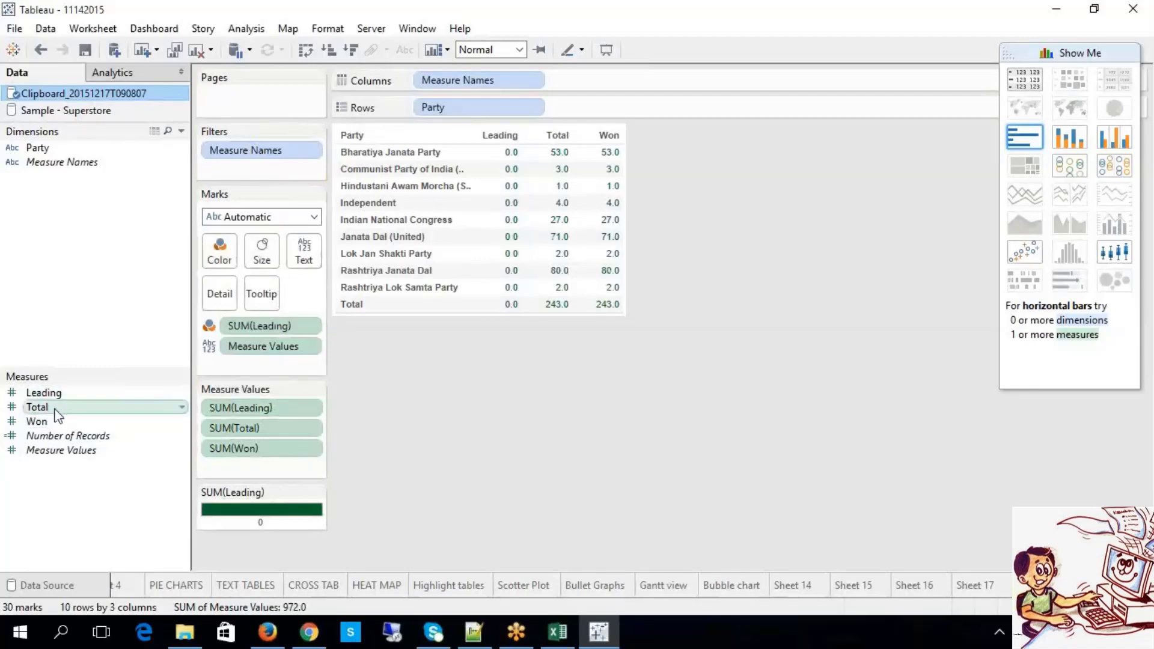
left_click_drag(48, 423, 261, 263)
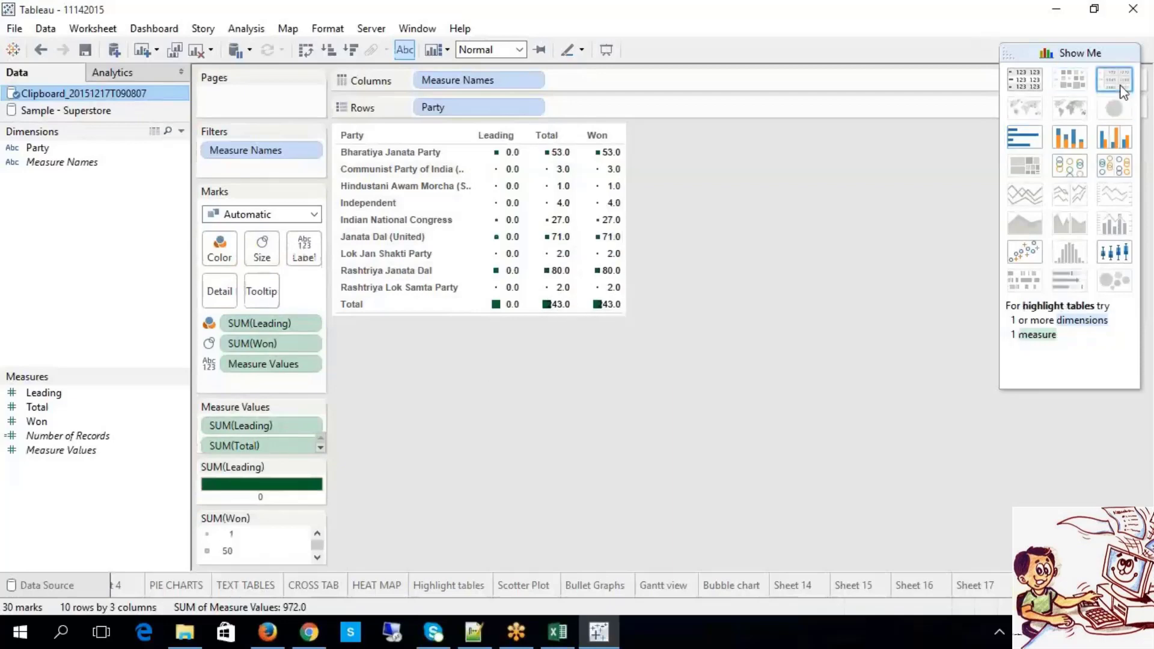
Cycle the party results through stacked bars, side-by-side bars with mark labels, and a box-and-whisker plot.
left_click(1070, 142)
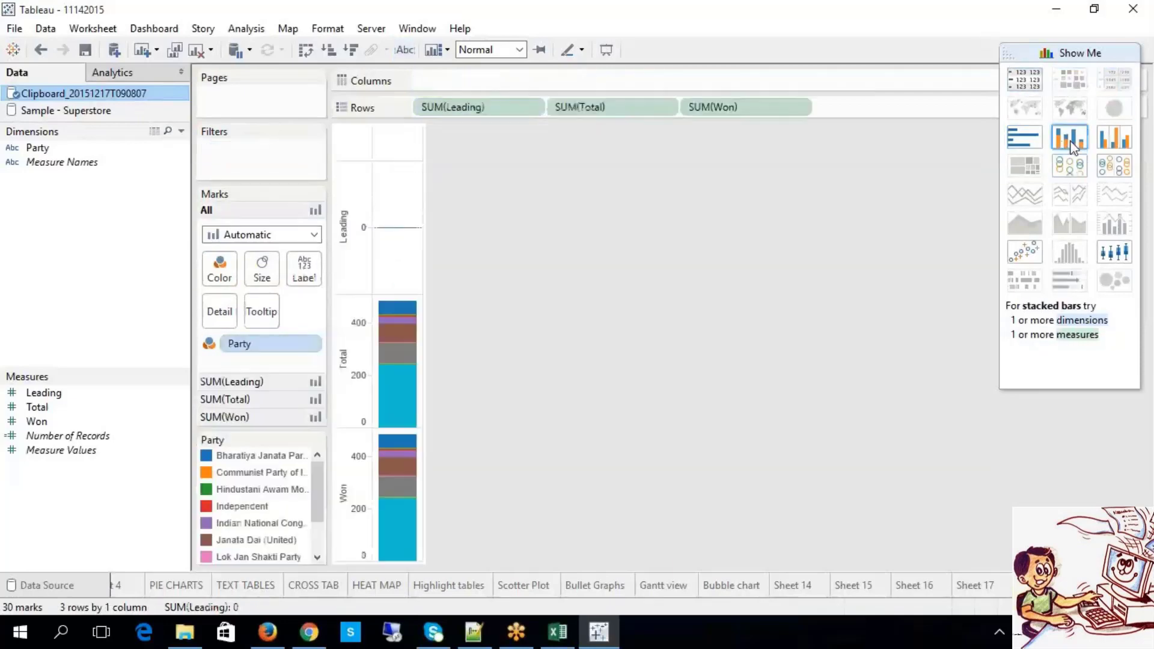
left_click(1113, 165)
left_click(1117, 140)
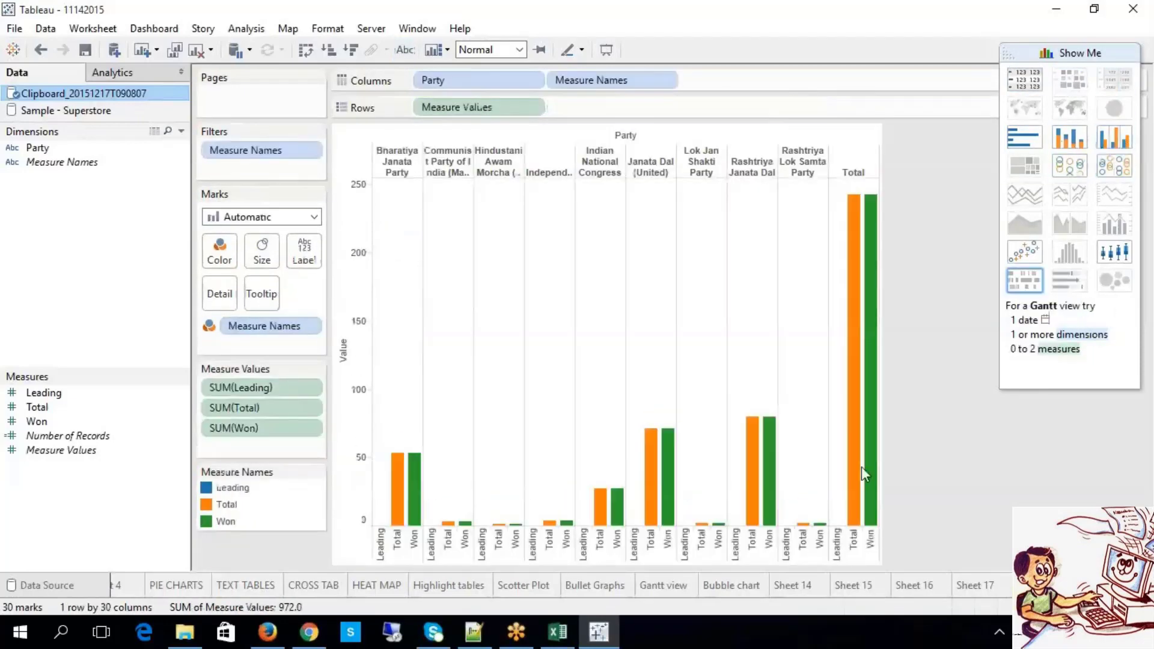
left_click(404, 50)
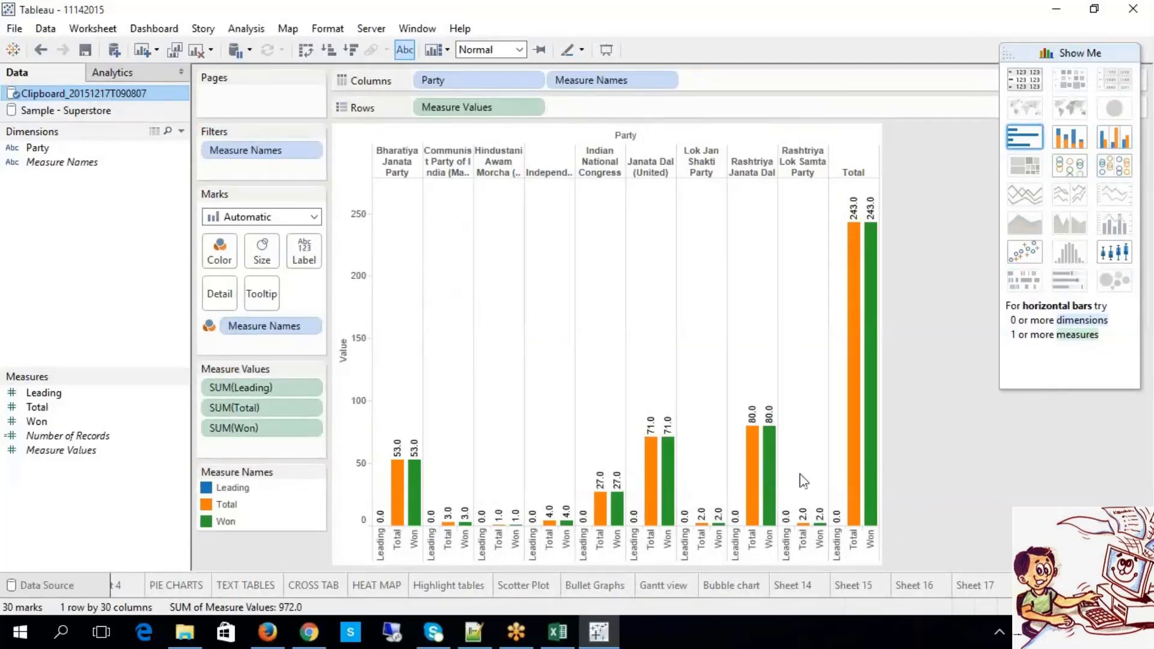
left_click(1123, 251)
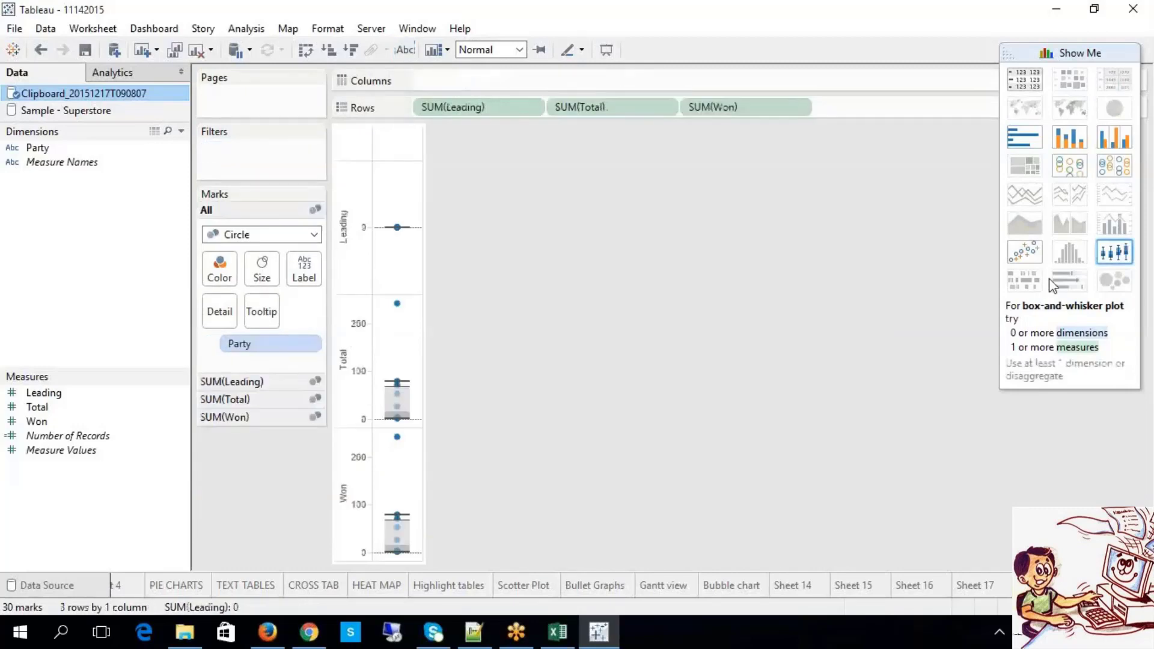
Try the party results as side-by-side circles, circle views, stacked bars and side-by-side bars.
left_click(1108, 163)
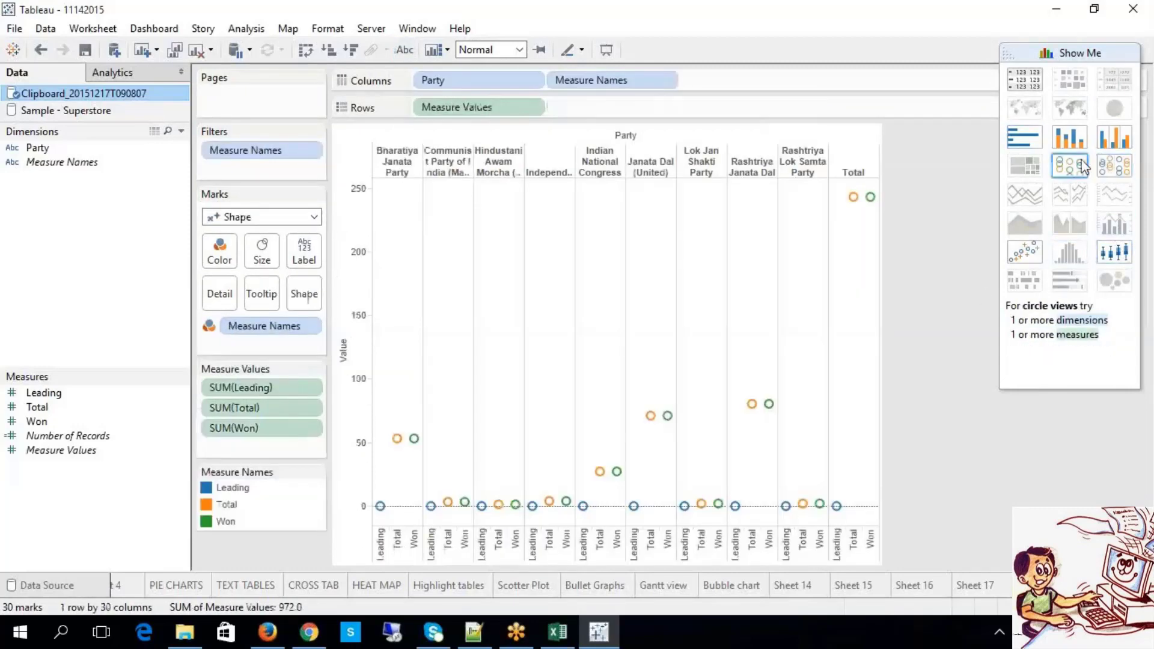
left_click(1075, 169)
left_click(1072, 140)
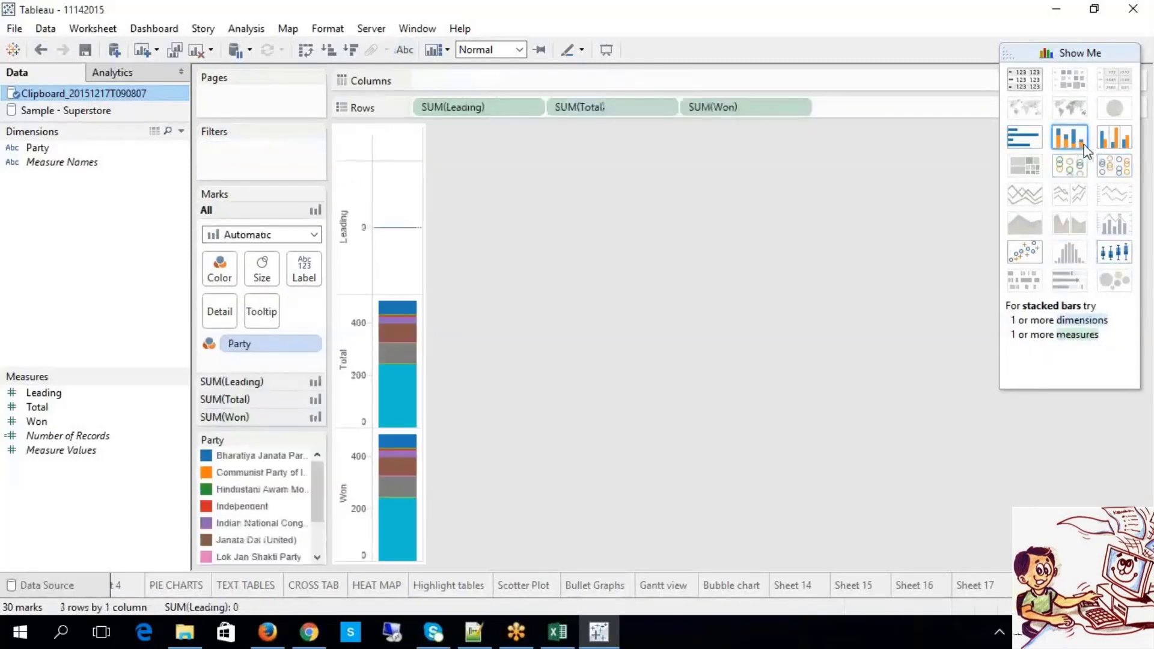
left_click(1109, 142)
Display the party results as horizontal bars with mark labels and collapse Show Me.
left_click(1036, 149)
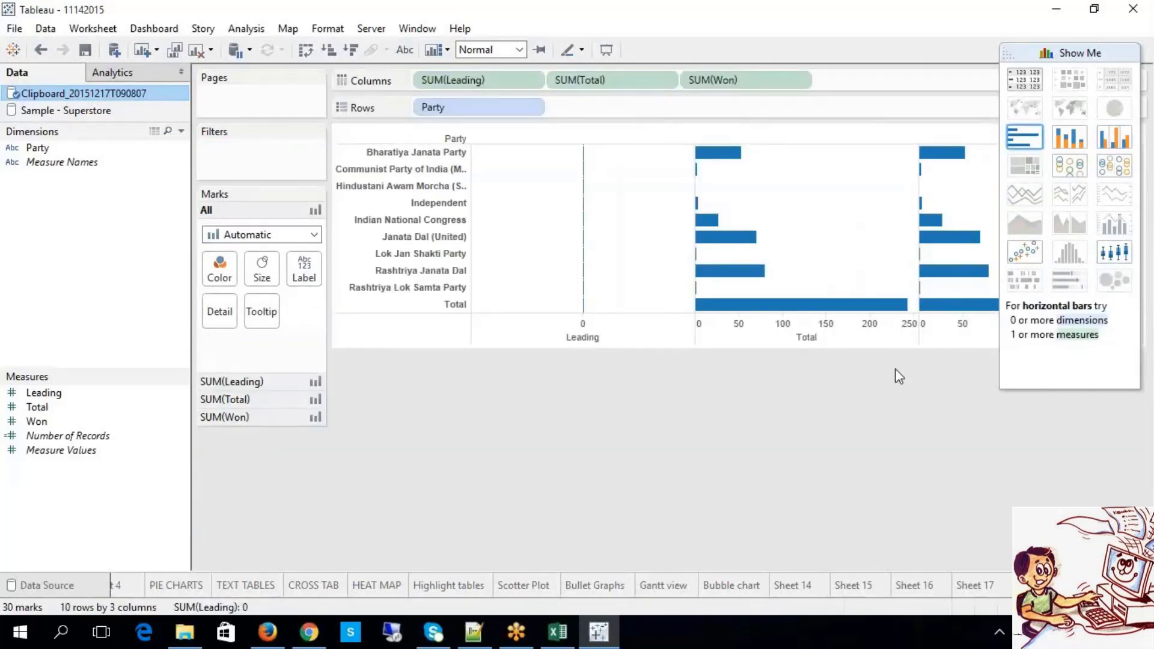
left_click(405, 49)
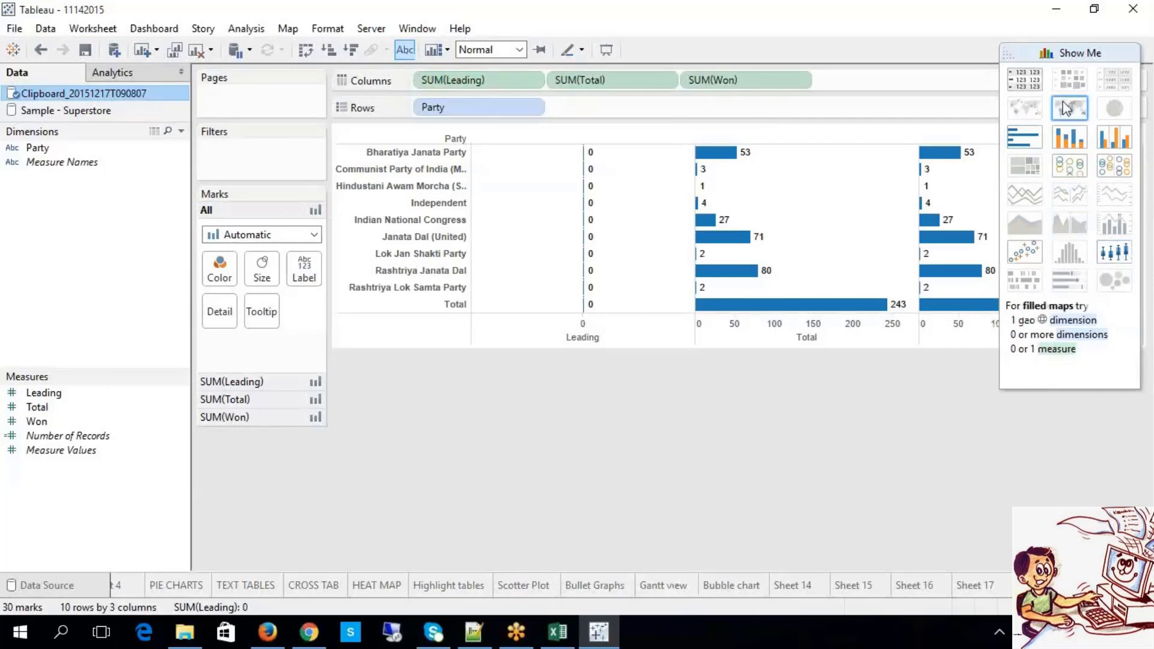
left_click(1076, 58)
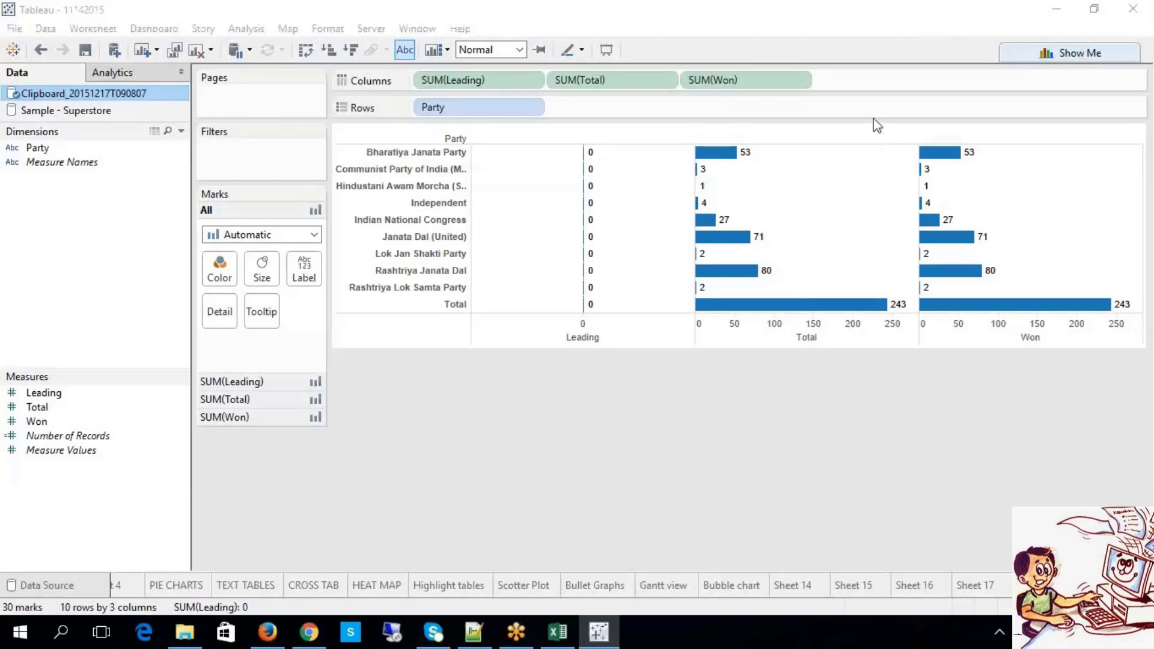
Switch to the TABLEAU notes in Excel and go to the Dashboard Development heading.
left_click(879, 161)
left_click(572, 638)
left_click(180, 340)
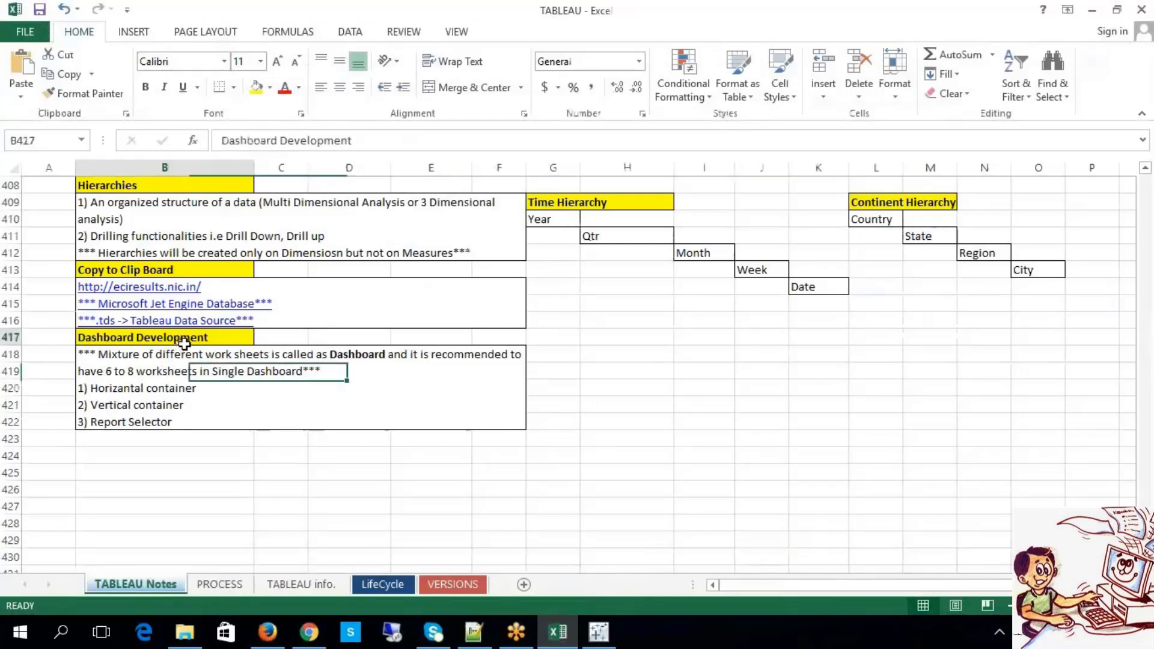
Return to Tableau and review the existing worksheets from CROSS TAB through HEAT MAP, Highlight tables, Scotter Plot and Bullet Graphs to Gantt view.
left_click(597, 632)
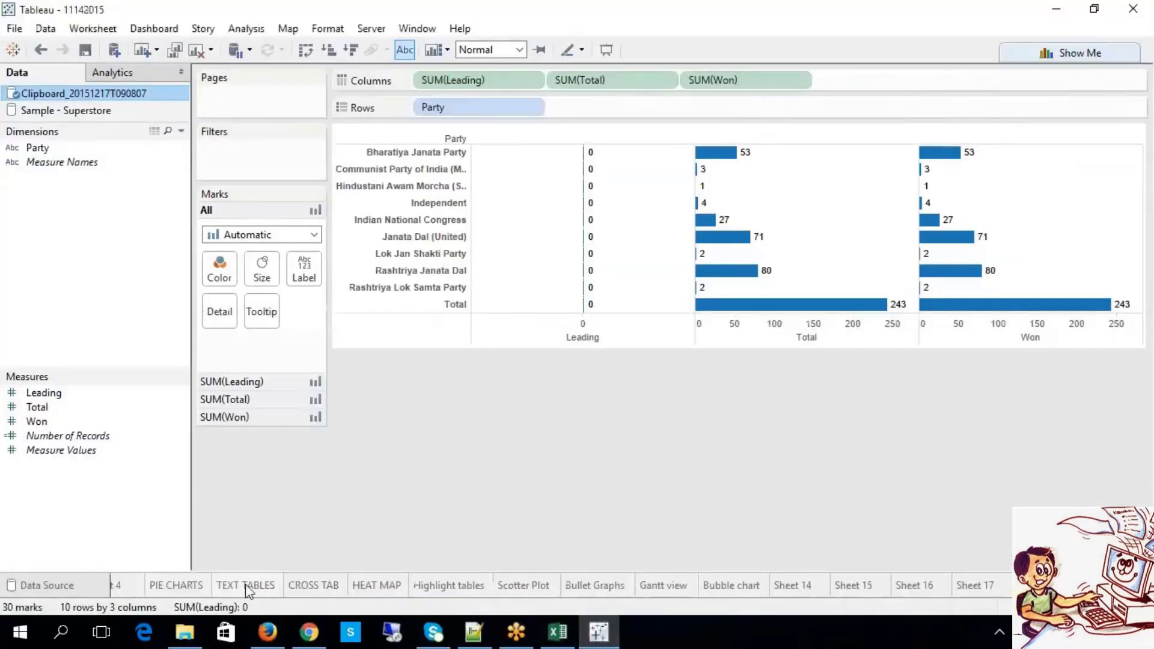
left_click(314, 586)
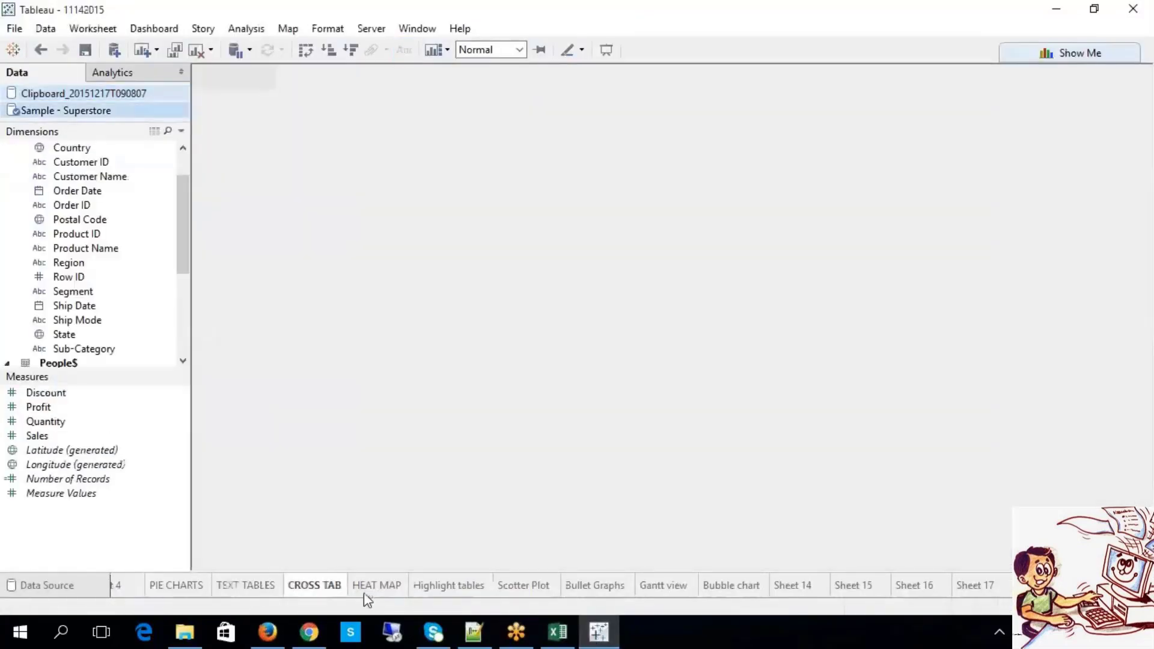
left_click(363, 592)
left_click(458, 586)
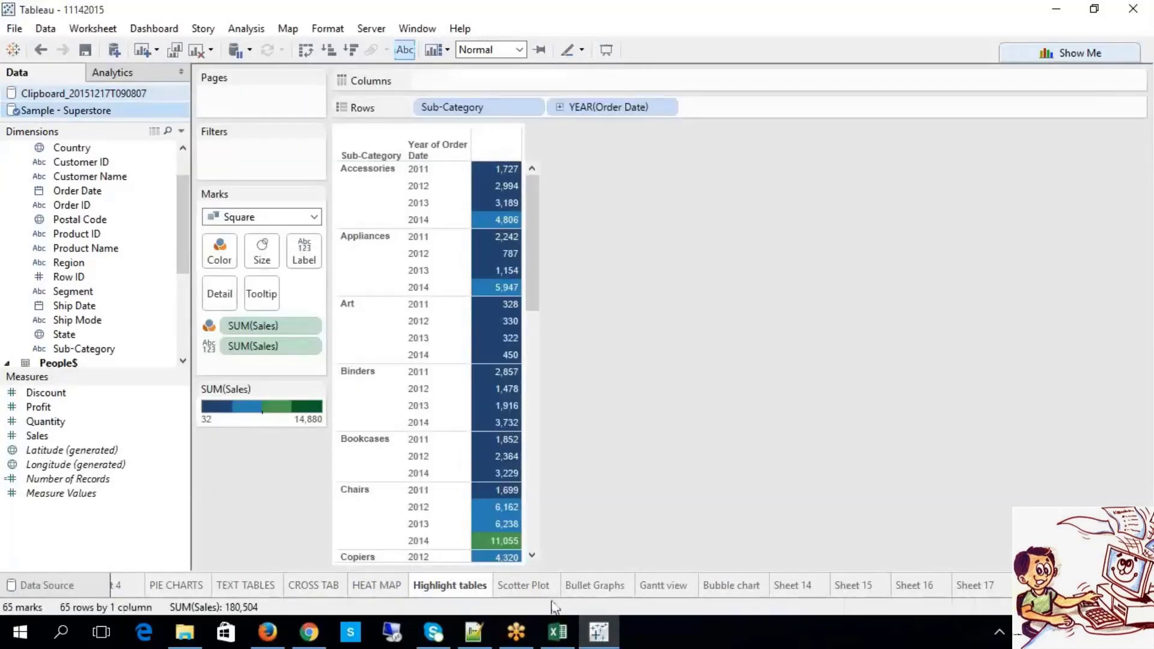
left_click(538, 587)
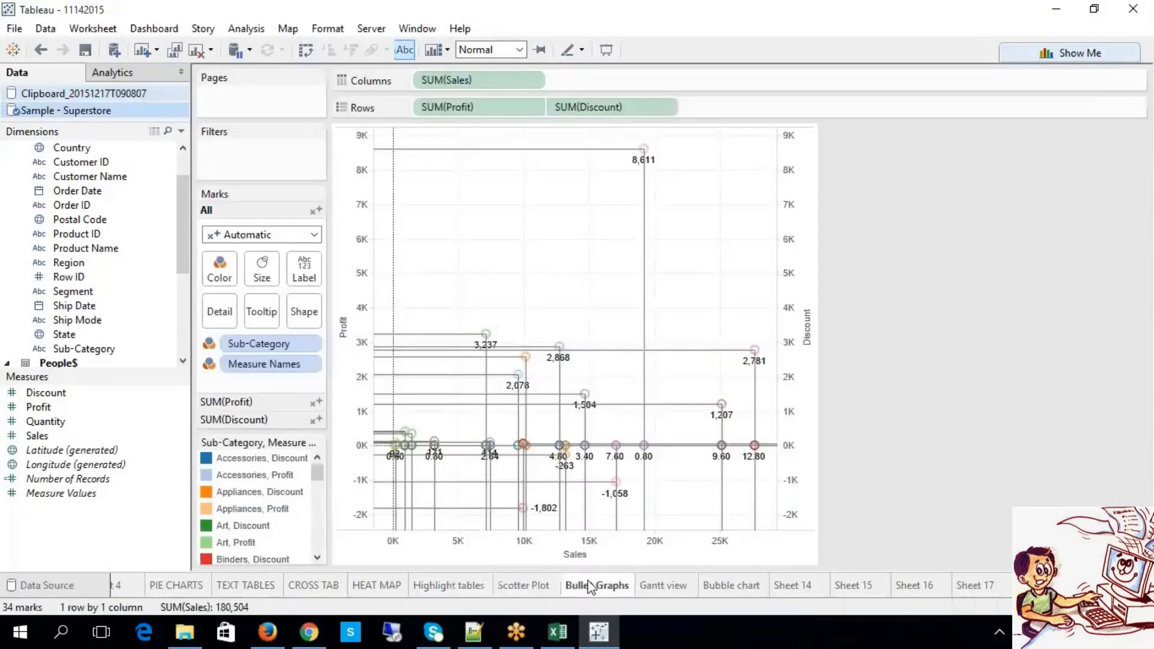
left_click(589, 588)
left_click(652, 590)
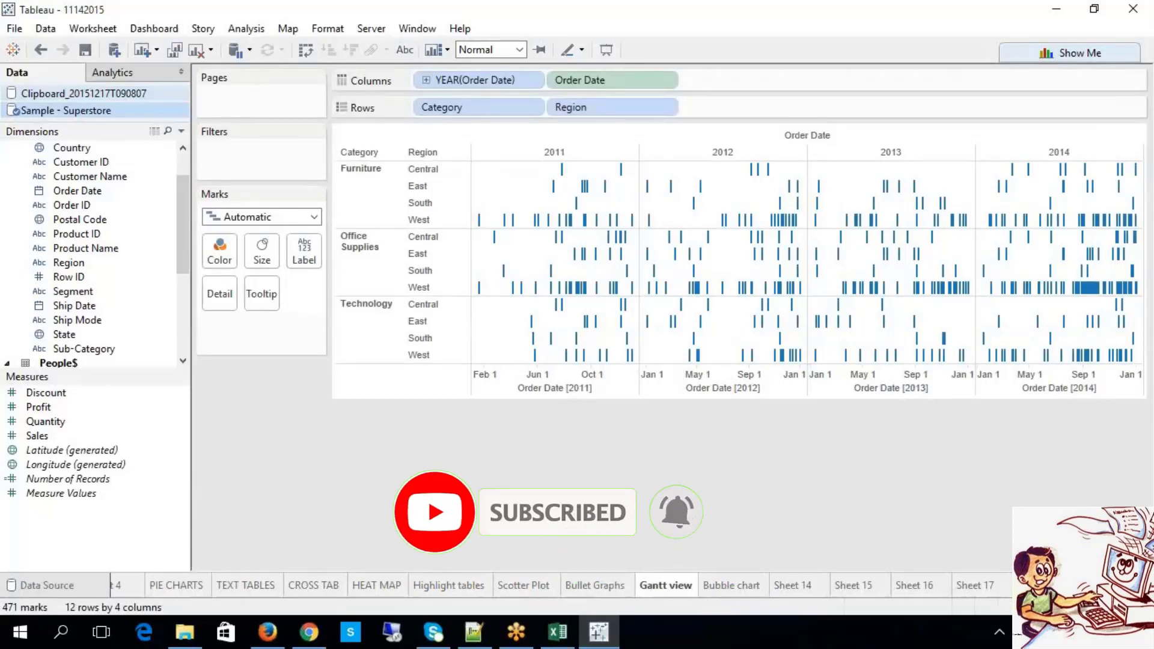
Create a new dashboard and rename it with a name beginning with TA.
left_click(1022, 585)
right_click(1003, 582)
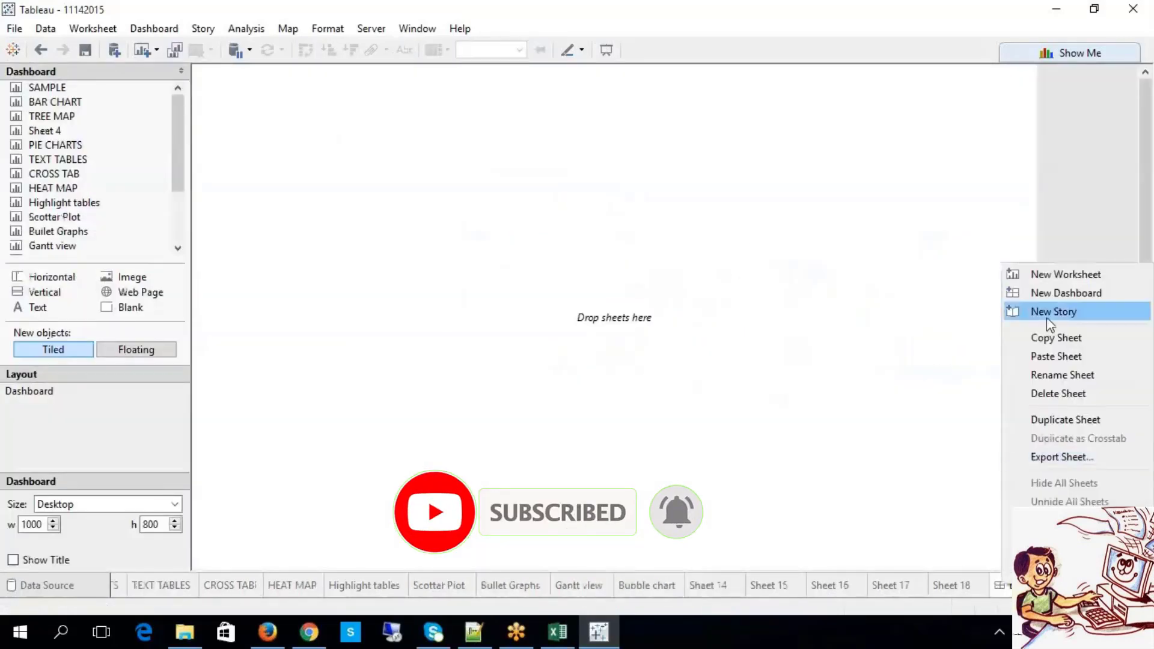
left_click(1047, 383)
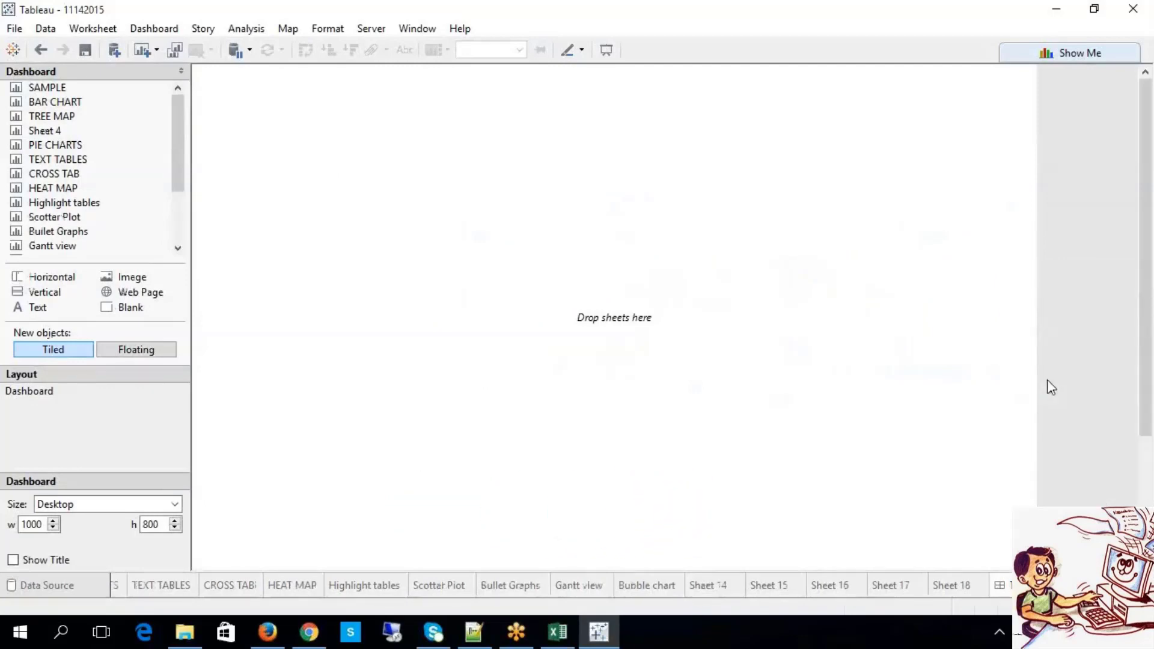
type("TA")
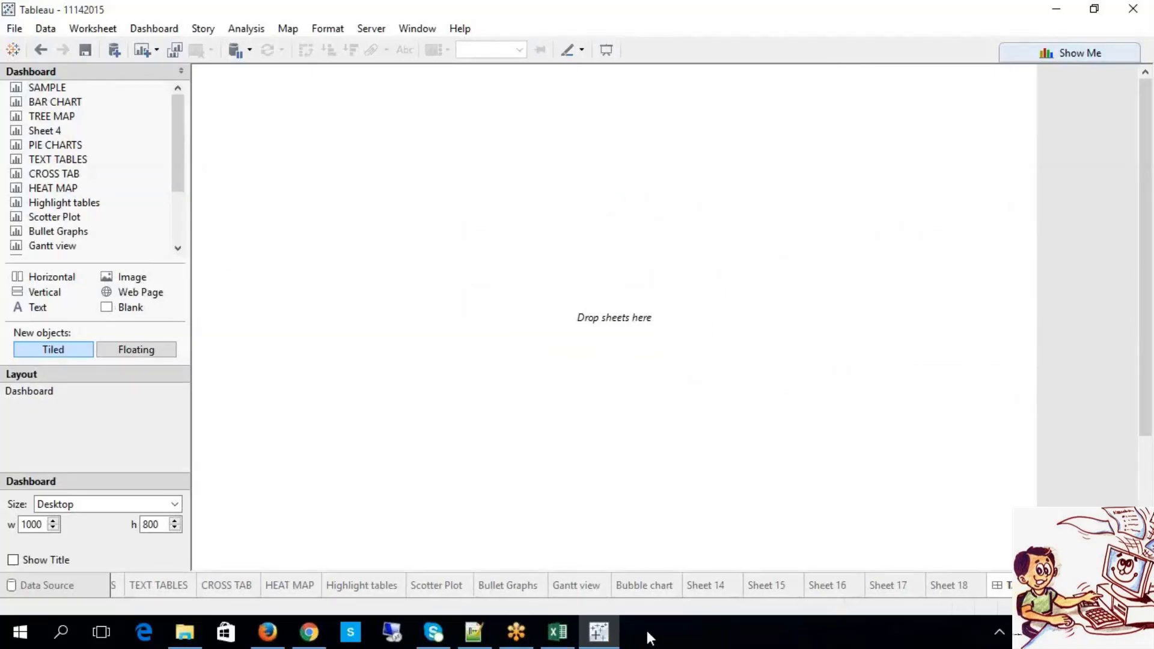
Switch to the Excel notes and highlight the definition of a dashboard as a mixture of different work sheets.
left_click(558, 631)
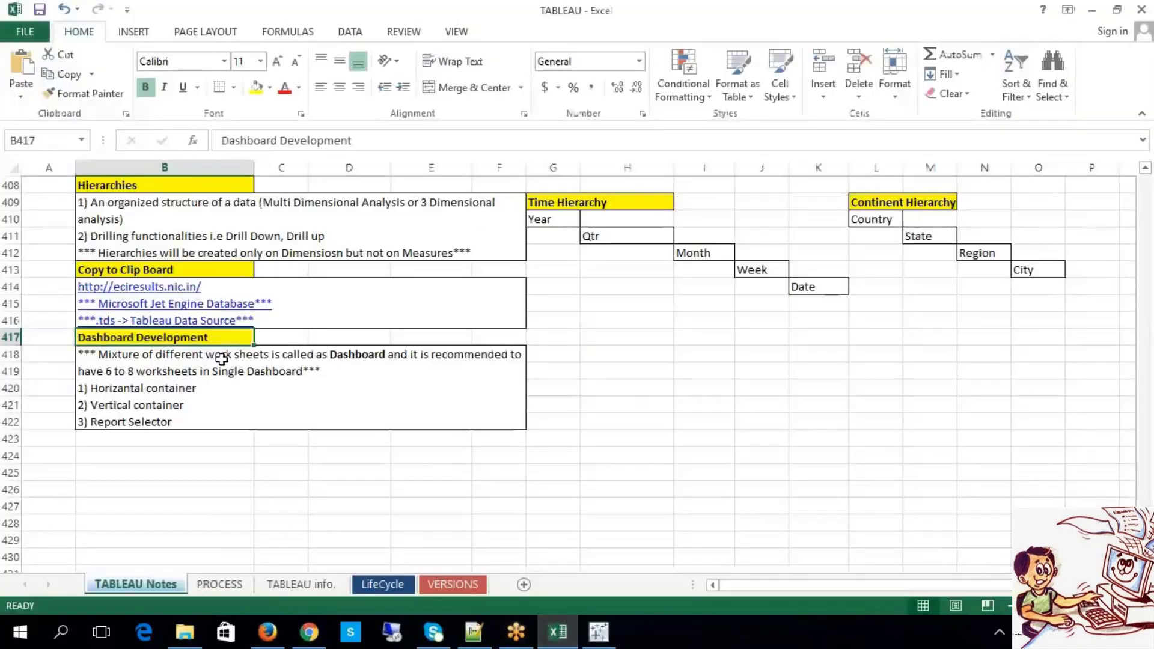
left_click(326, 490)
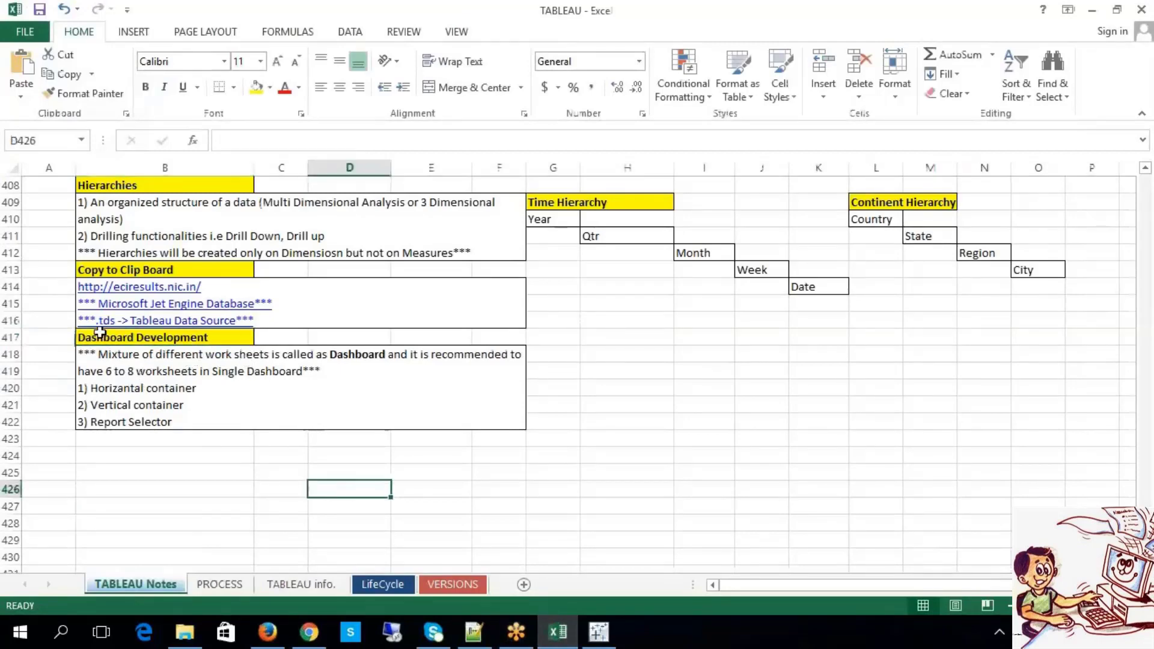
left_click(99, 356)
double_click(99, 356)
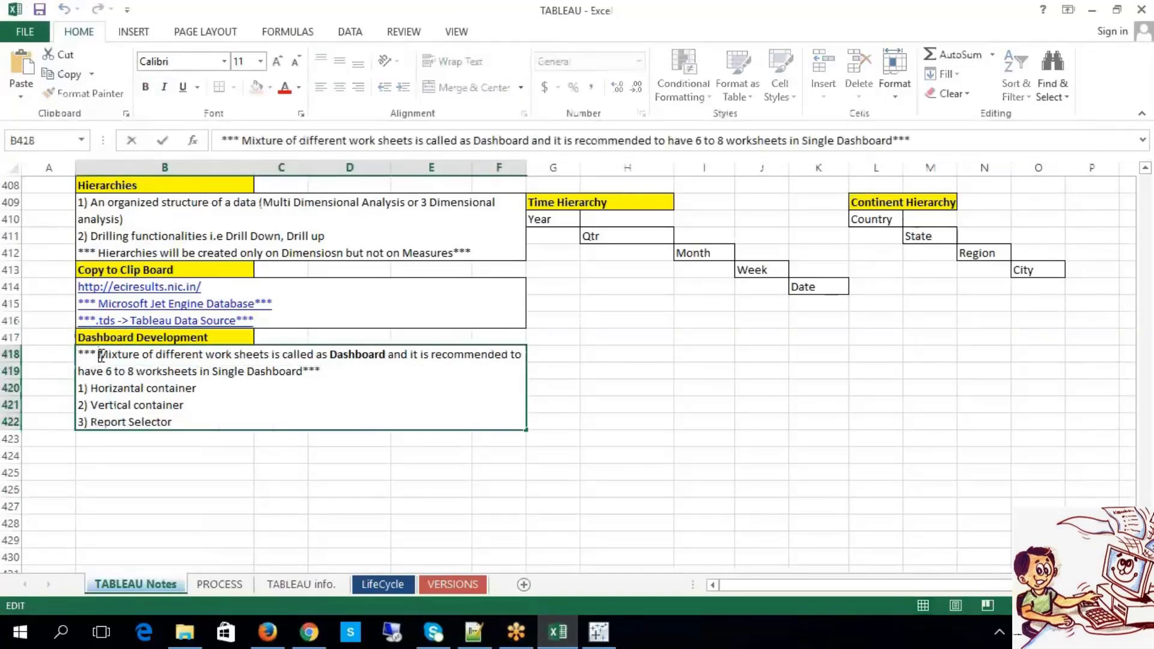
left_click_drag(98, 355, 279, 358)
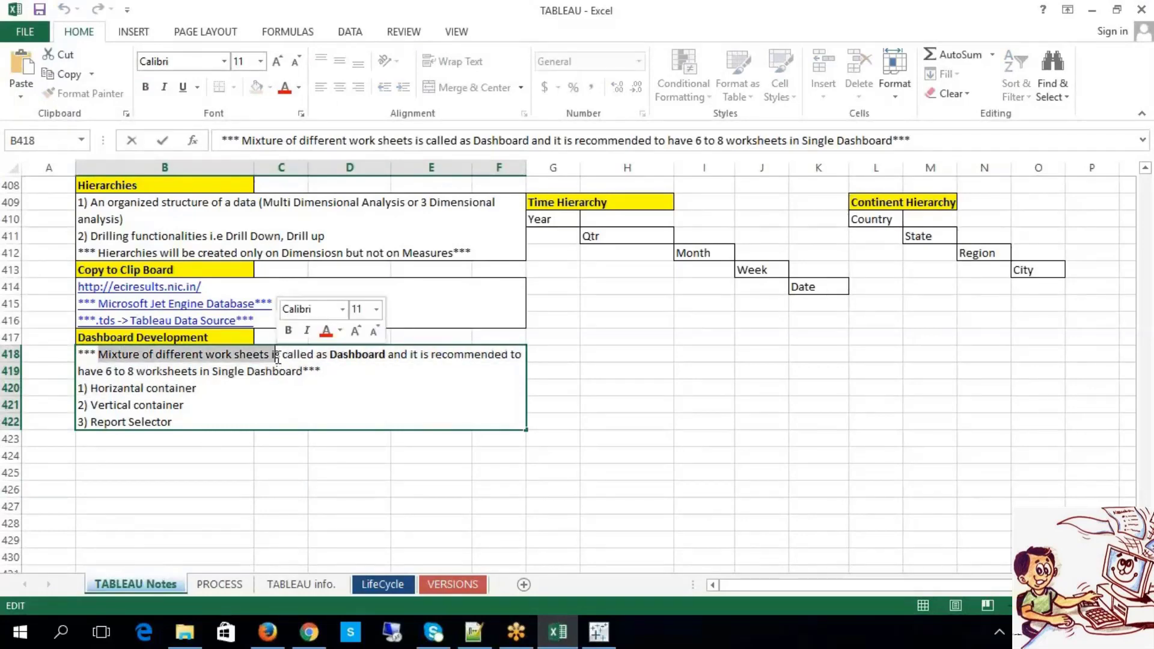
left_click(292, 470)
Check the blank Tableau dashboard, and highlight the recommendation of 6 to 8 worksheets per single dashboard in the Excel notes.
left_click(596, 630)
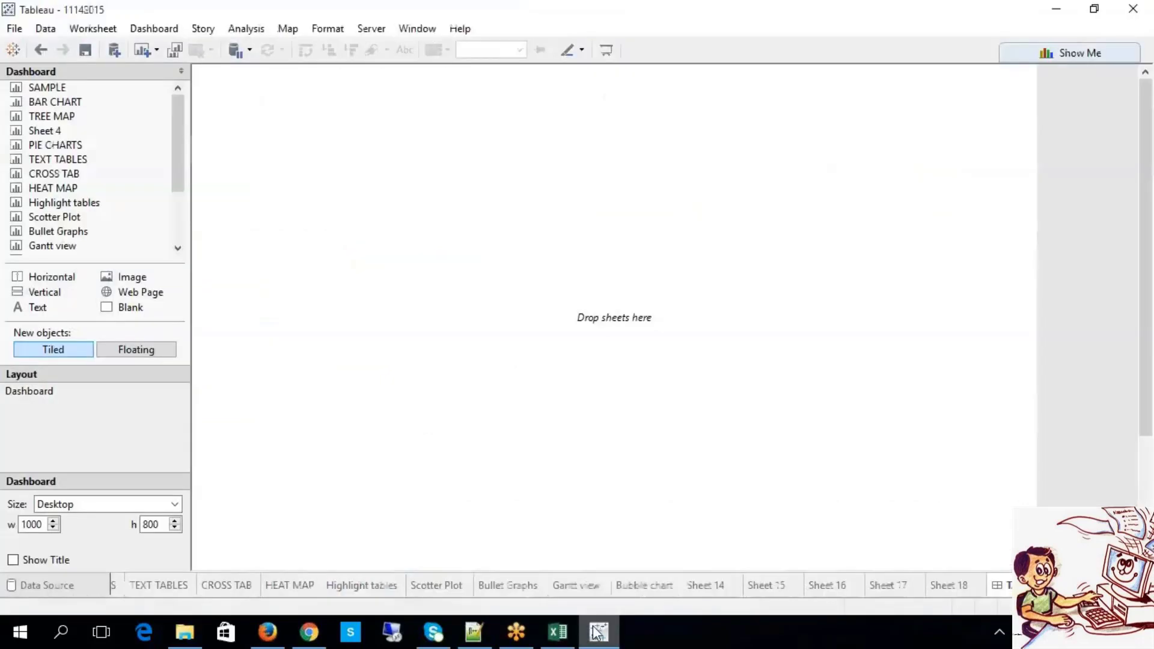
left_click(557, 631)
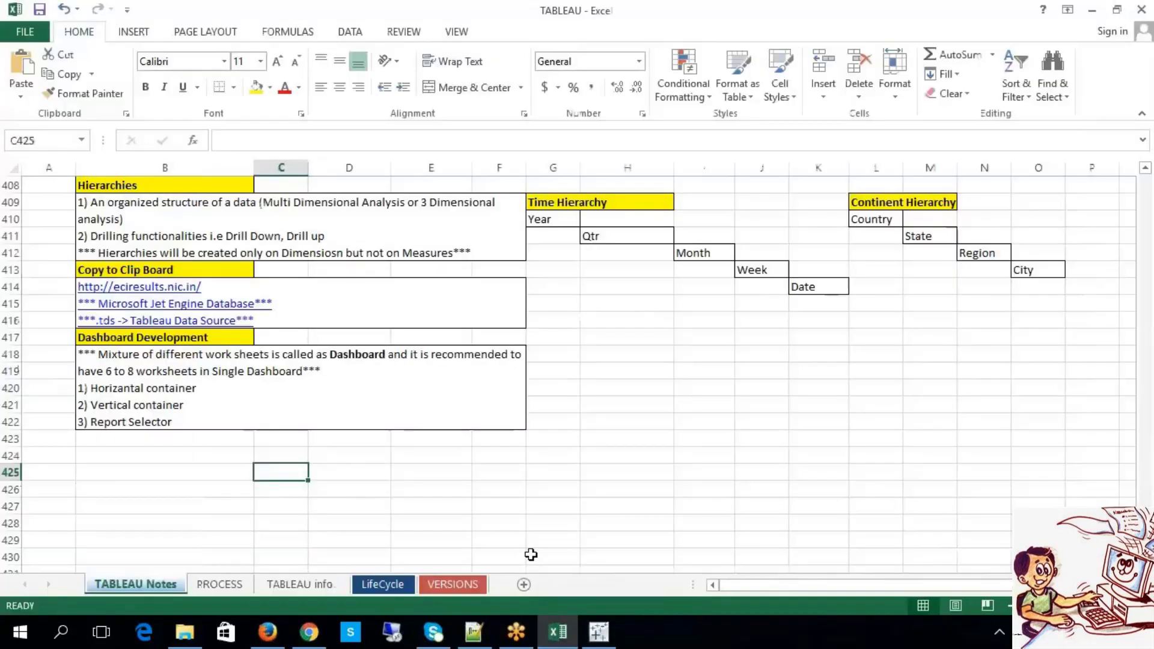
double_click(108, 371)
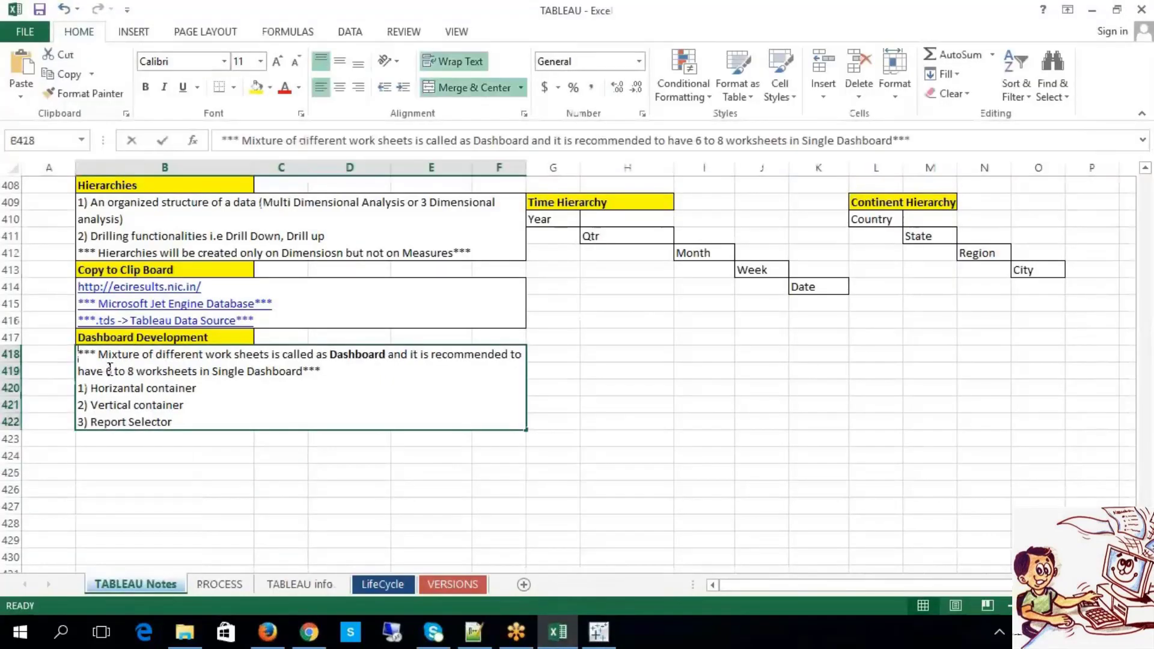
left_click_drag(106, 371, 306, 374)
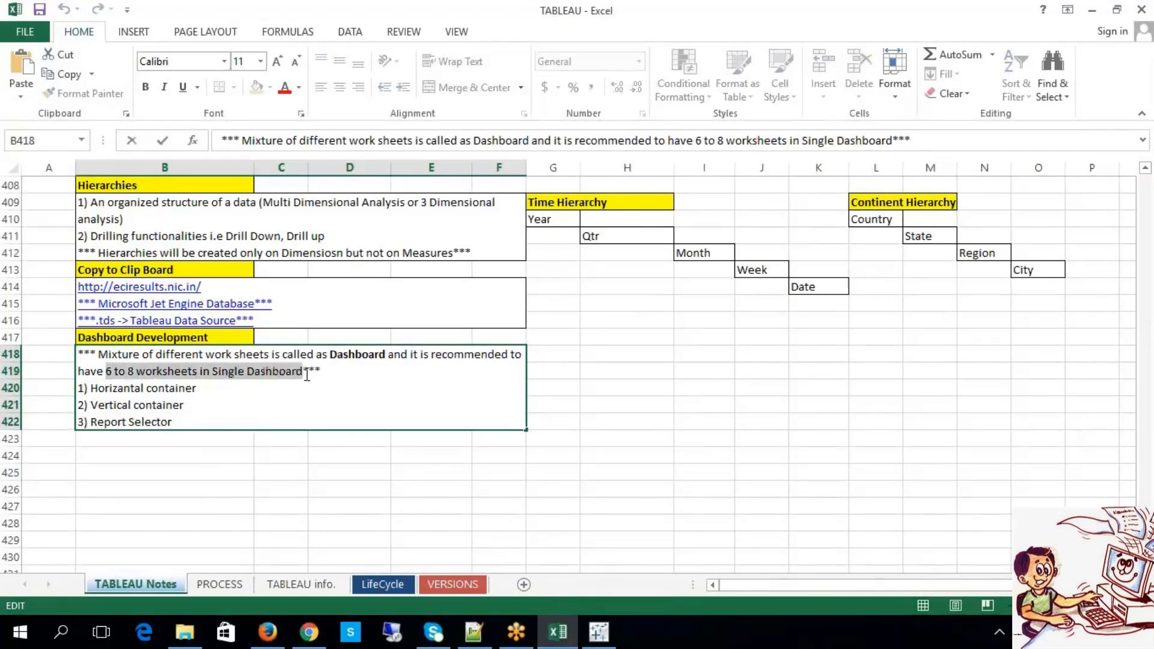
left_click(366, 487)
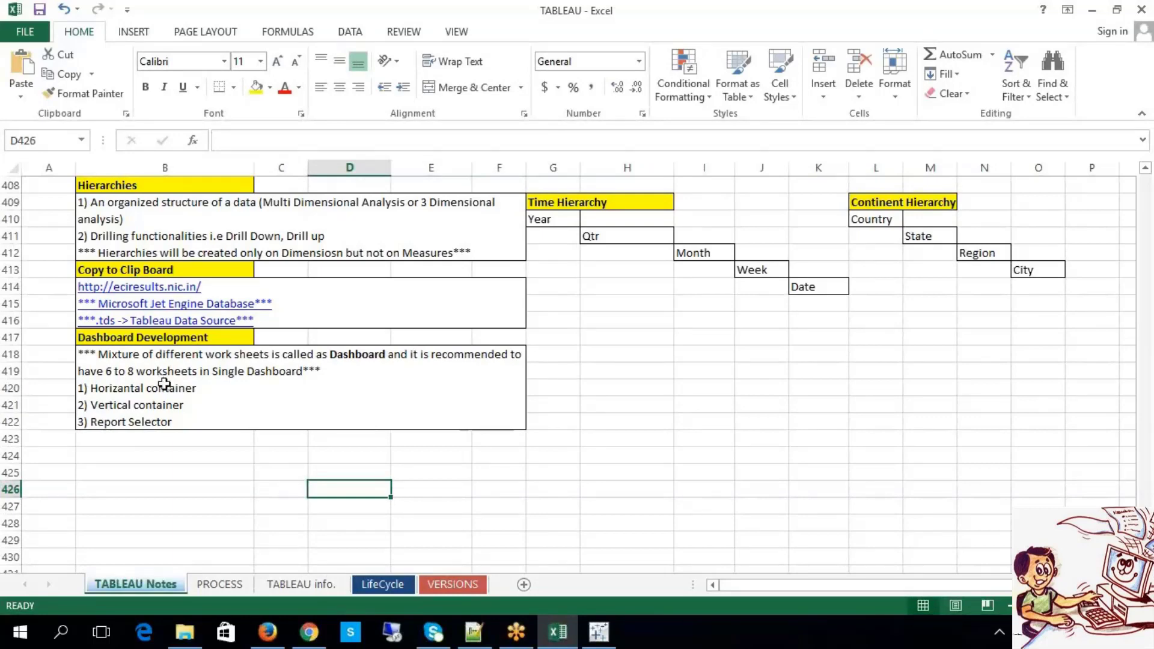
left_click(584, 435)
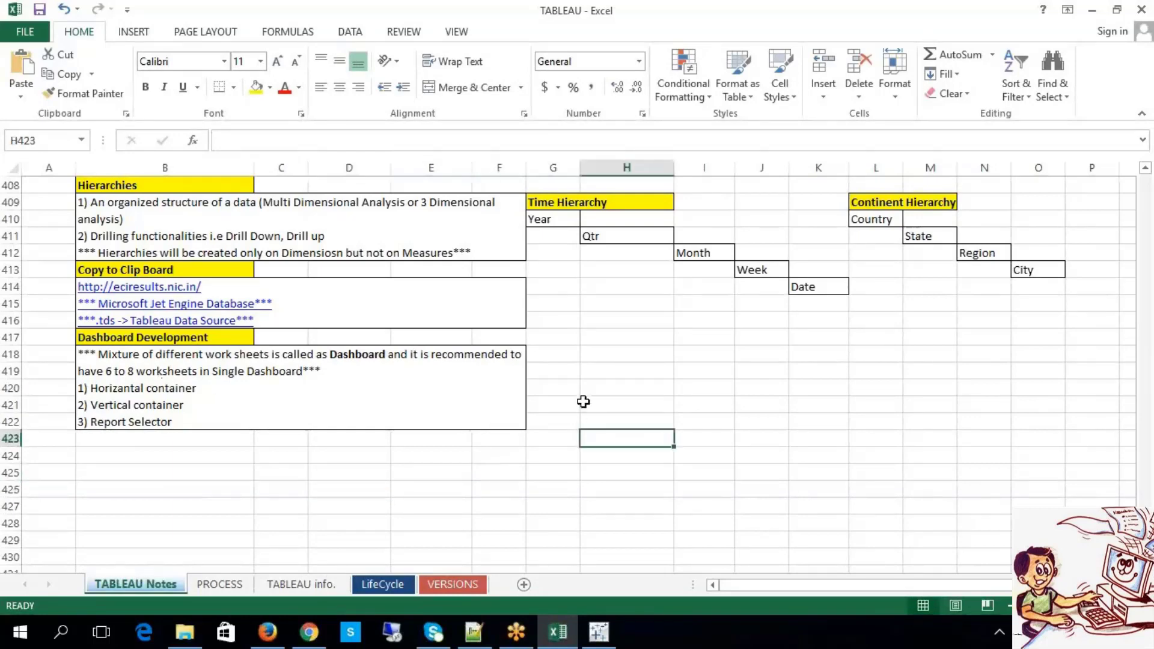
left_click(624, 373)
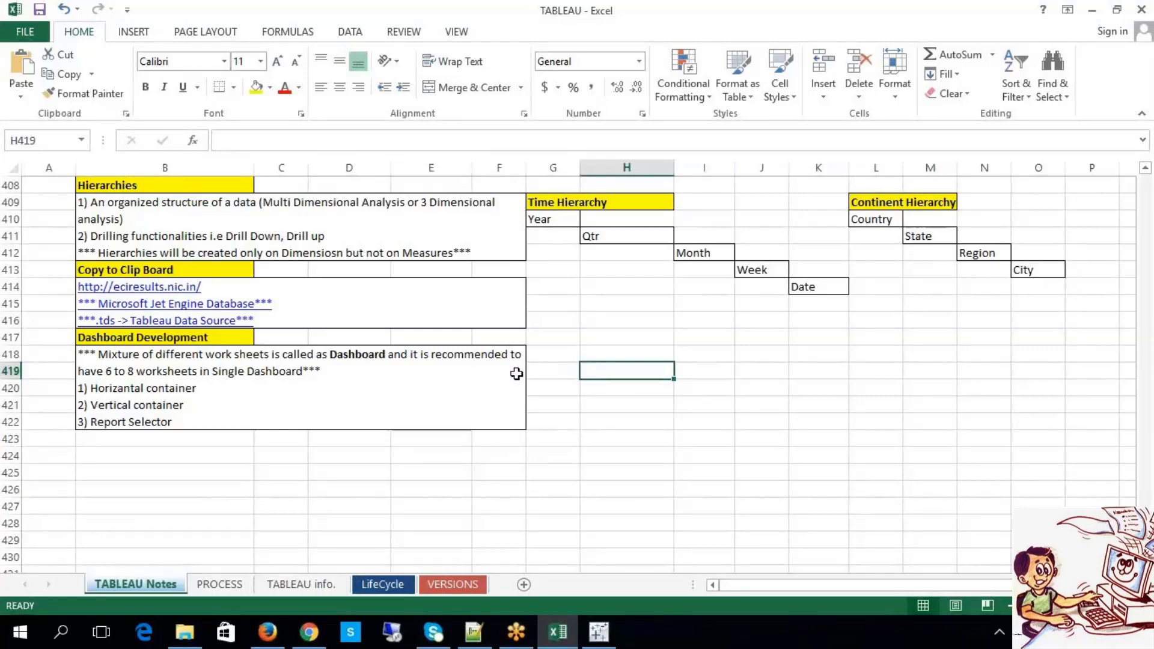
double_click(145, 373)
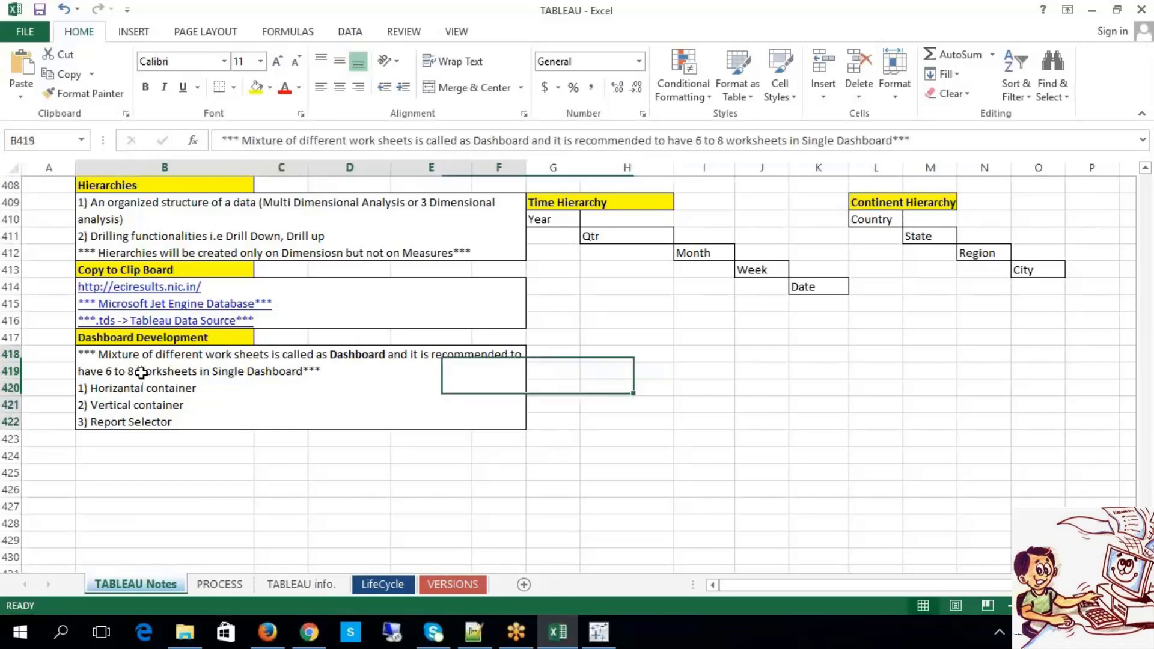
left_click_drag(107, 372, 199, 372)
left_click(654, 488)
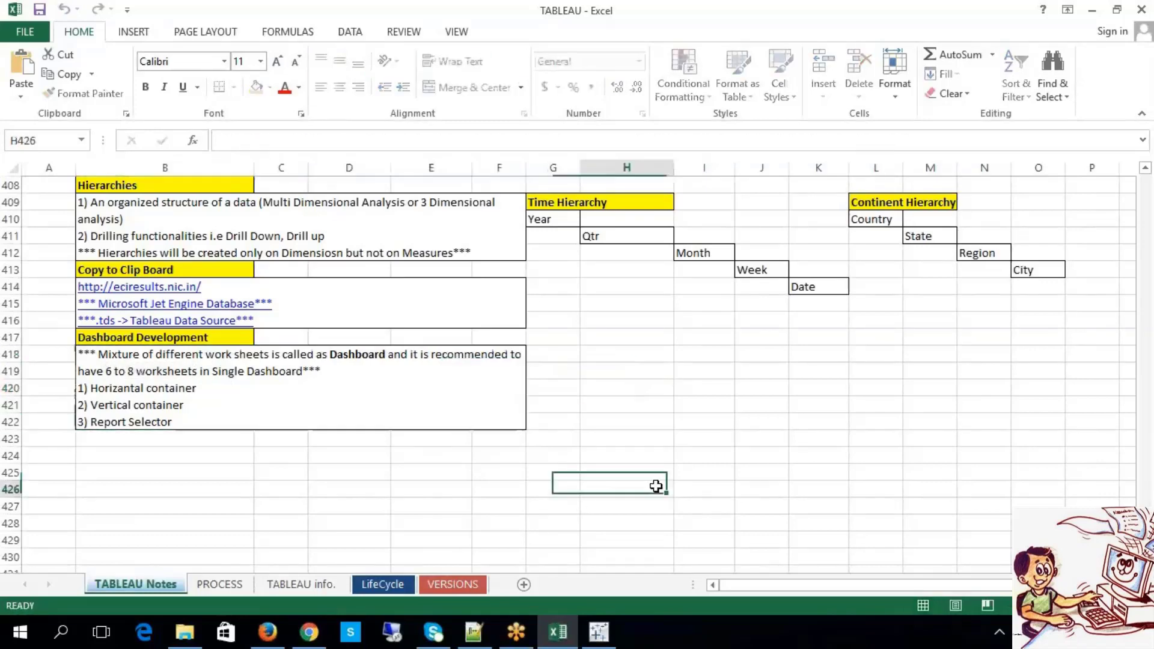
Switch to Tableau and add the BAR CHART sheet to the empty dashboard.
left_click(597, 632)
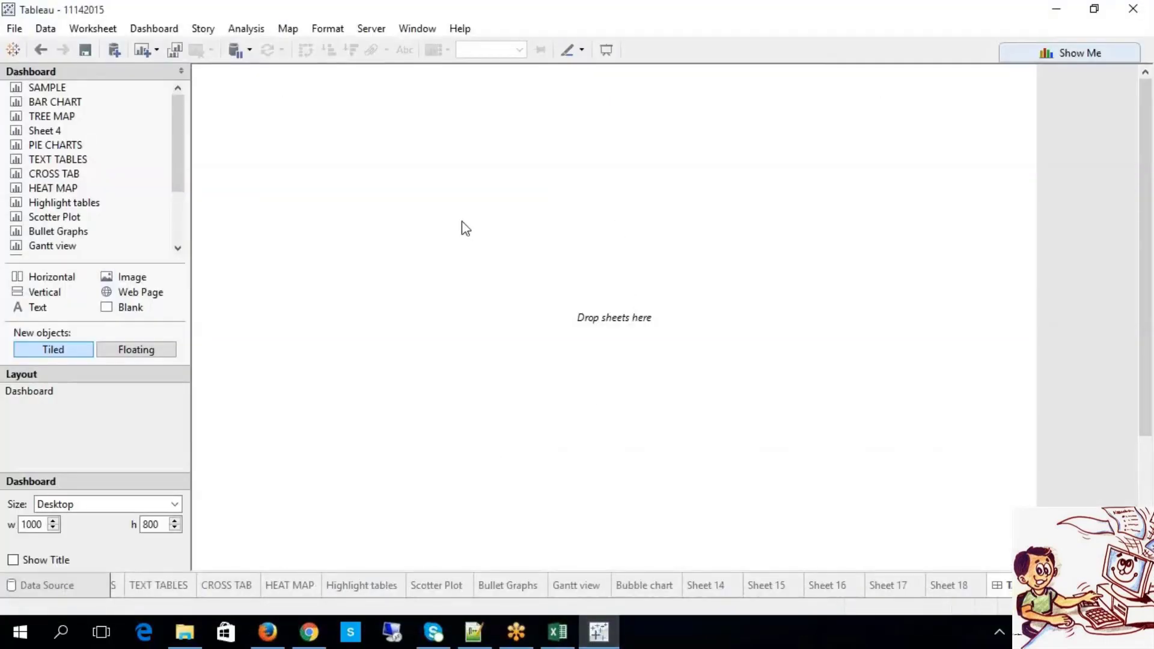
mouse_move(91, 124)
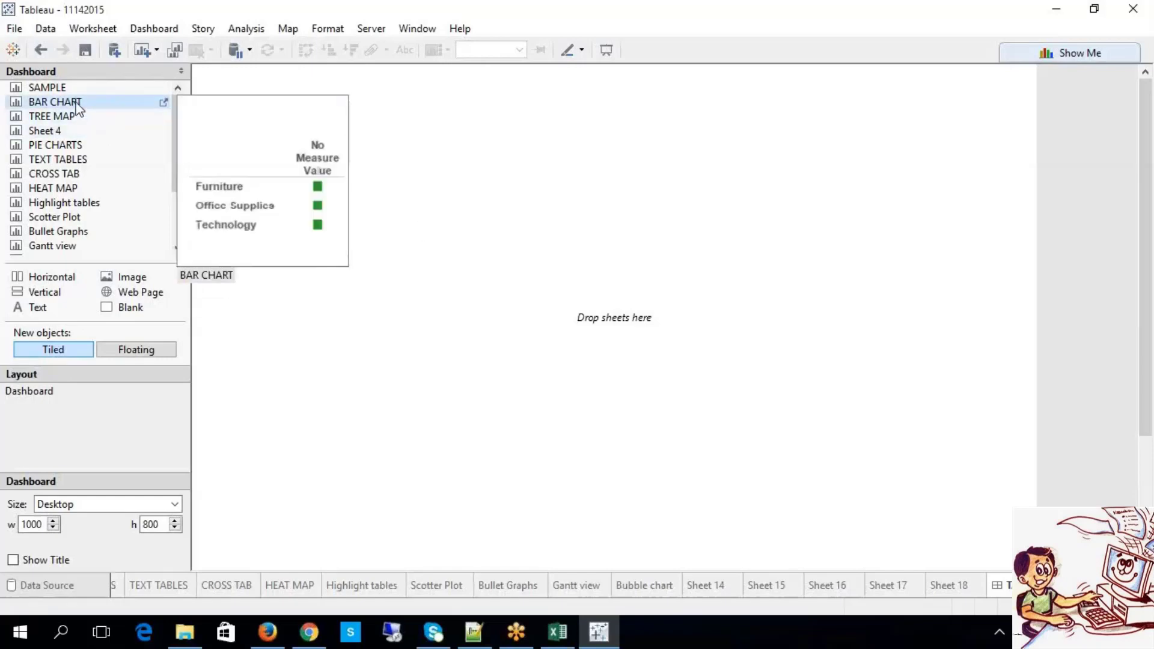
left_click(77, 108)
right_click(78, 106)
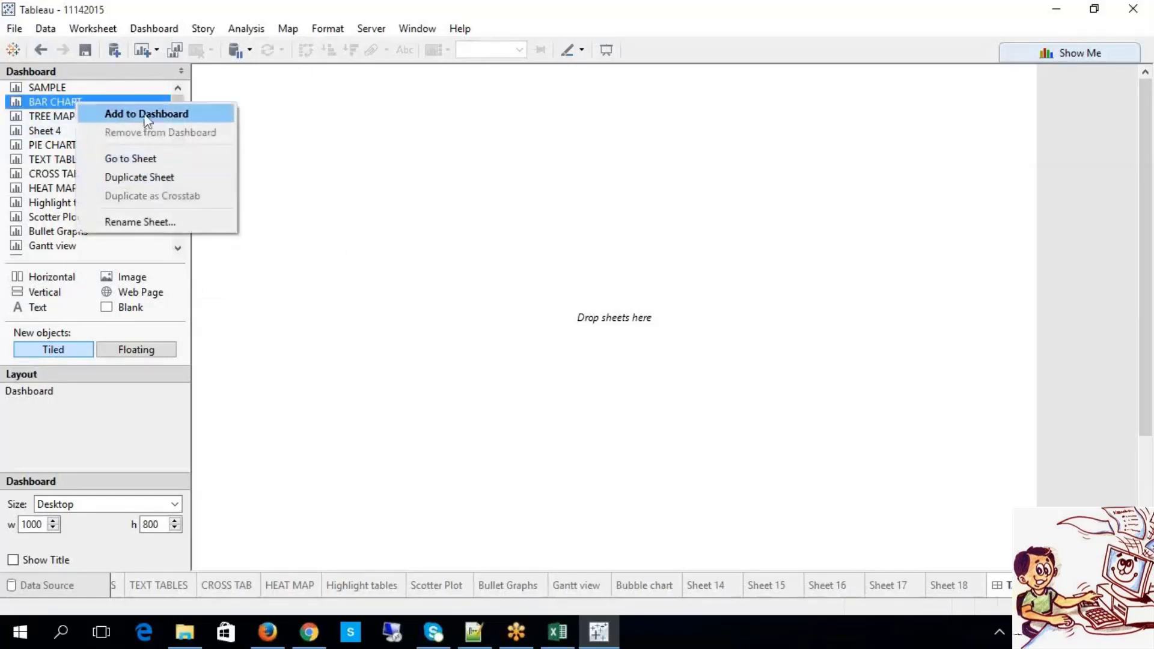
left_click(323, 308)
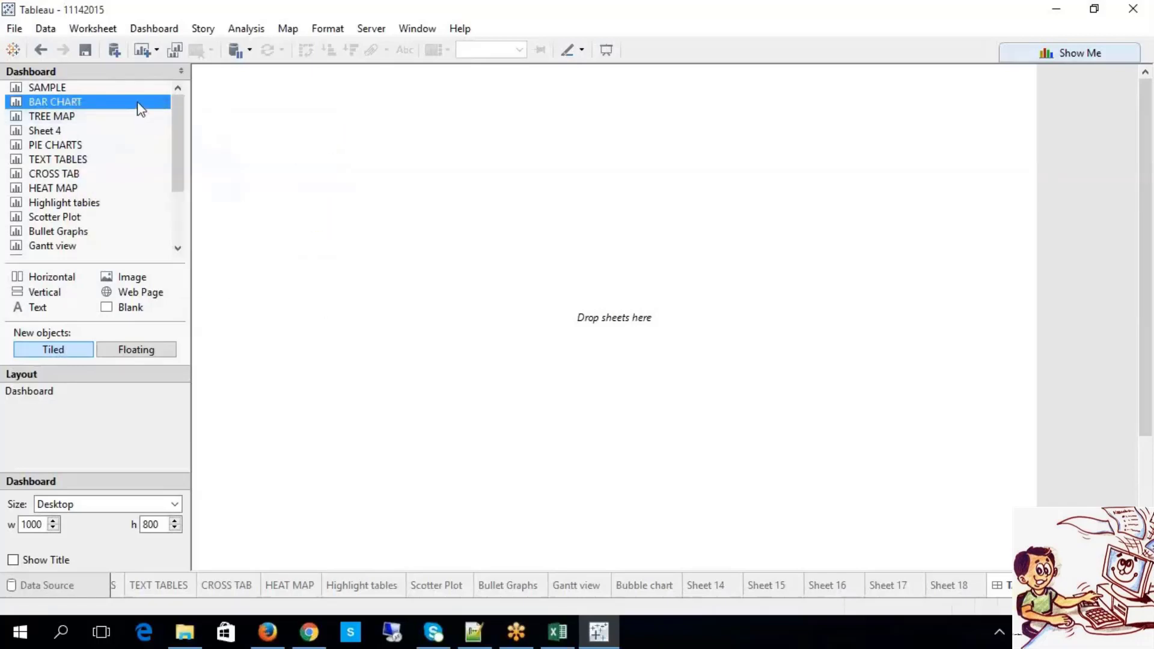
left_click_drag(140, 105, 234, 90)
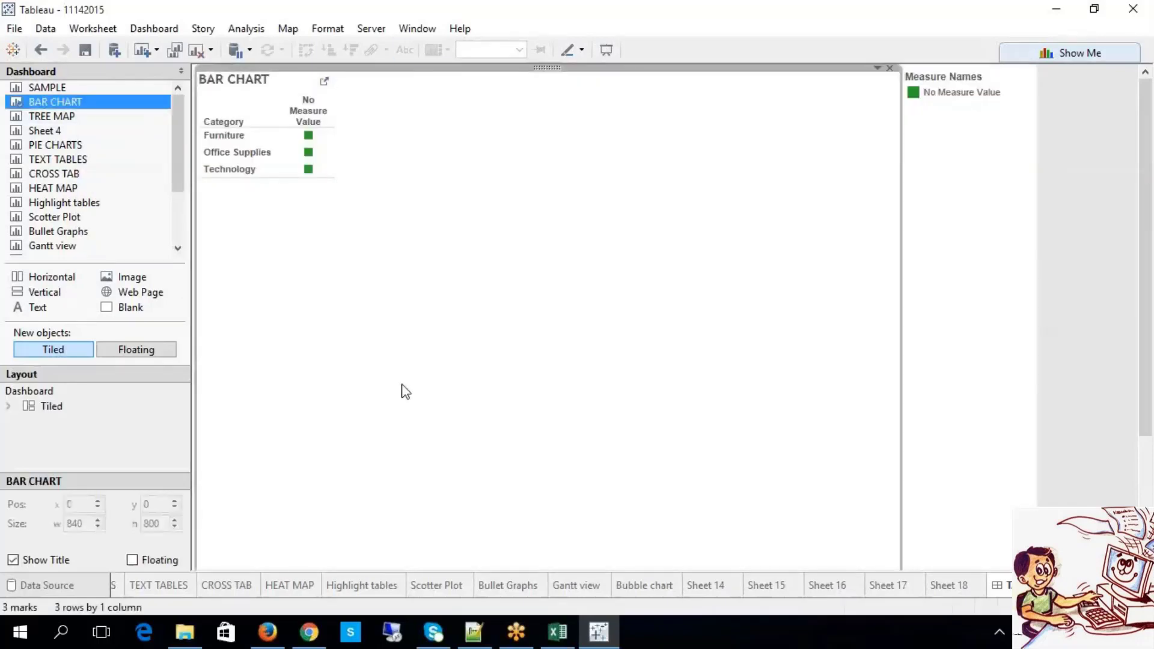
Stack the TREE MAP sheet above the bar chart and the HEAT MAP sheet above the tree map, with Furniture selected in the bar chart.
left_click_drag(52, 116, 422, 100)
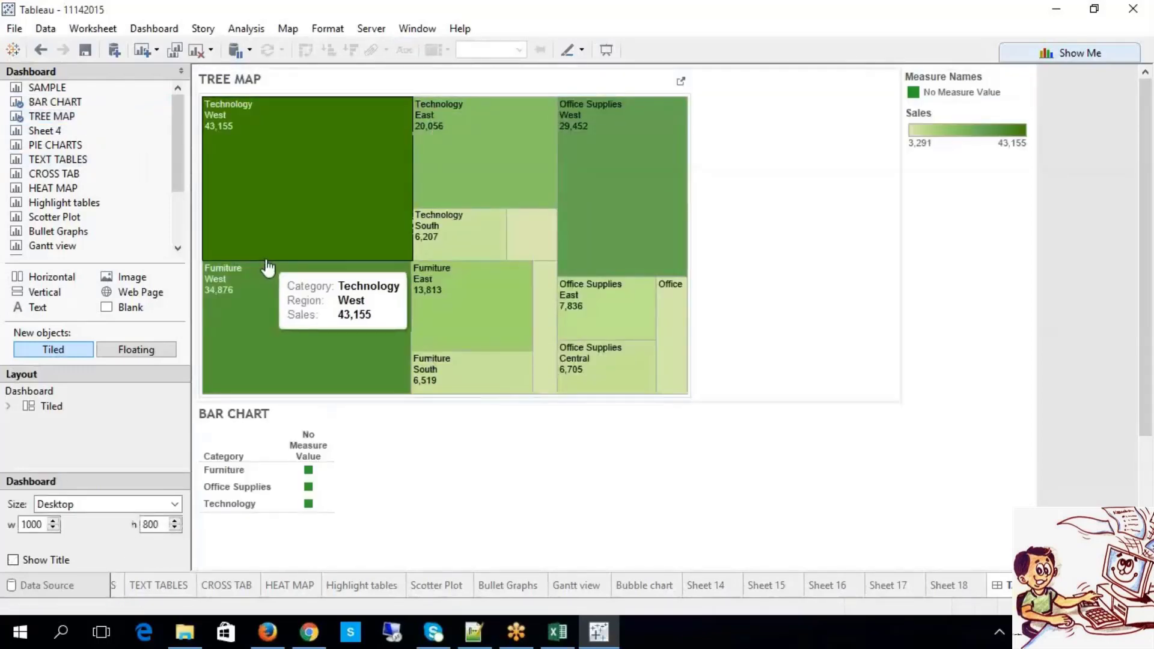
left_click(245, 470)
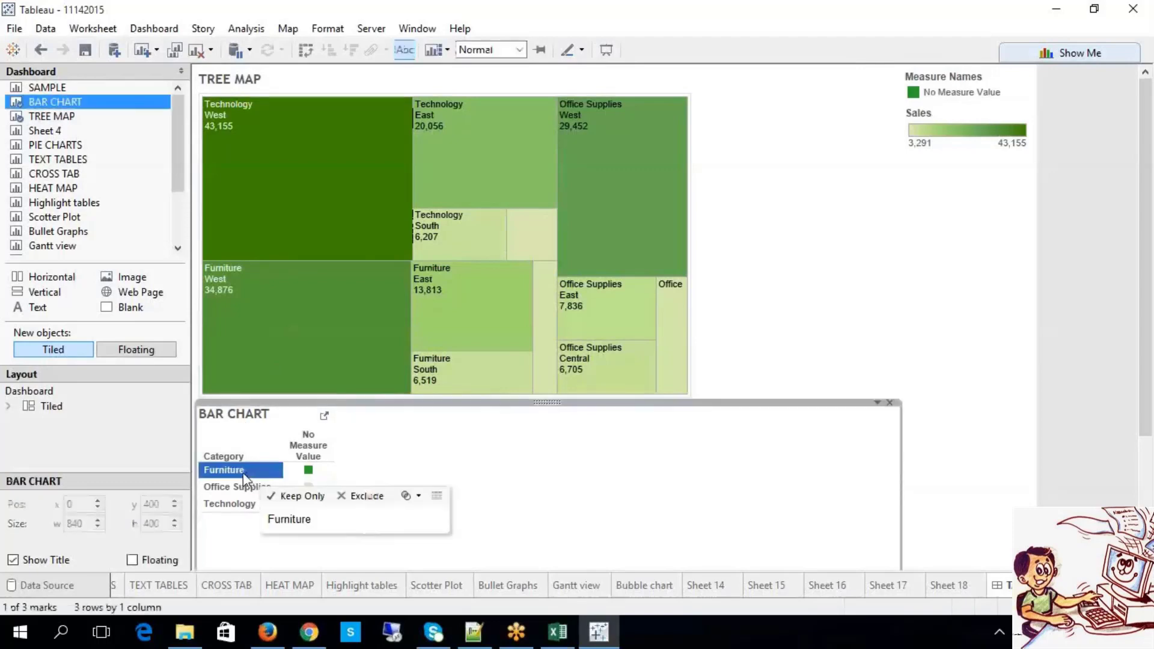
left_click_drag(740, 221, 709, 99)
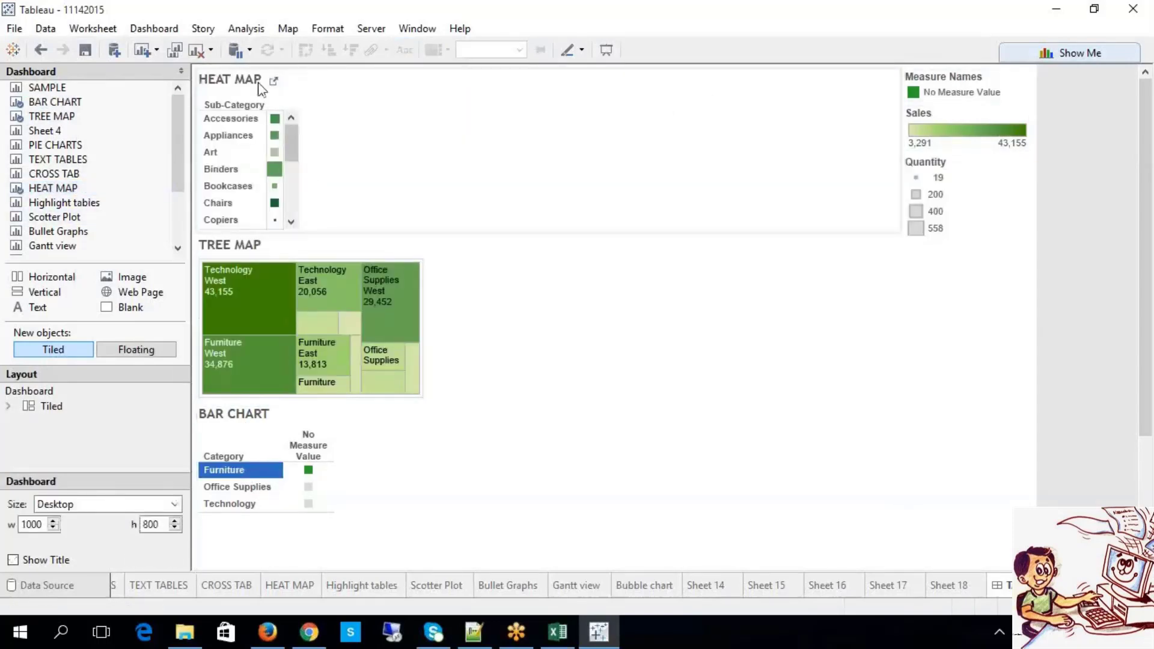
With Binders selected in the heat map, add the Scotter Plot sheet beside it, and undo a trial placement of Bullet Graphs above the tree map.
left_click(255, 168)
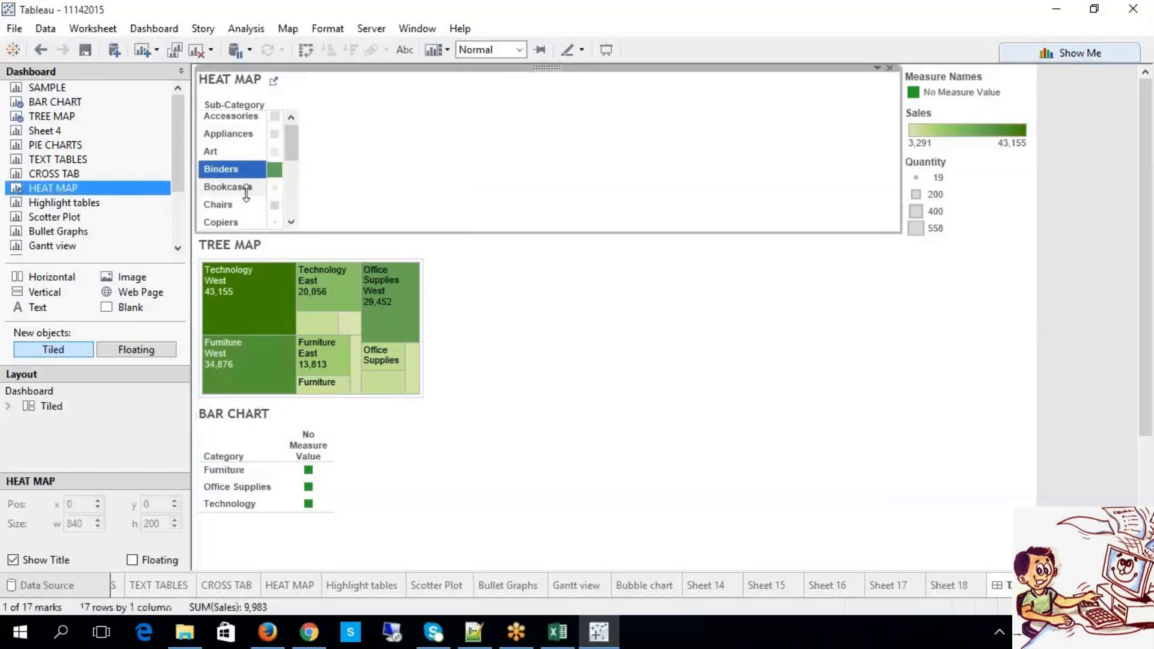
left_click_drag(84, 230, 777, 160)
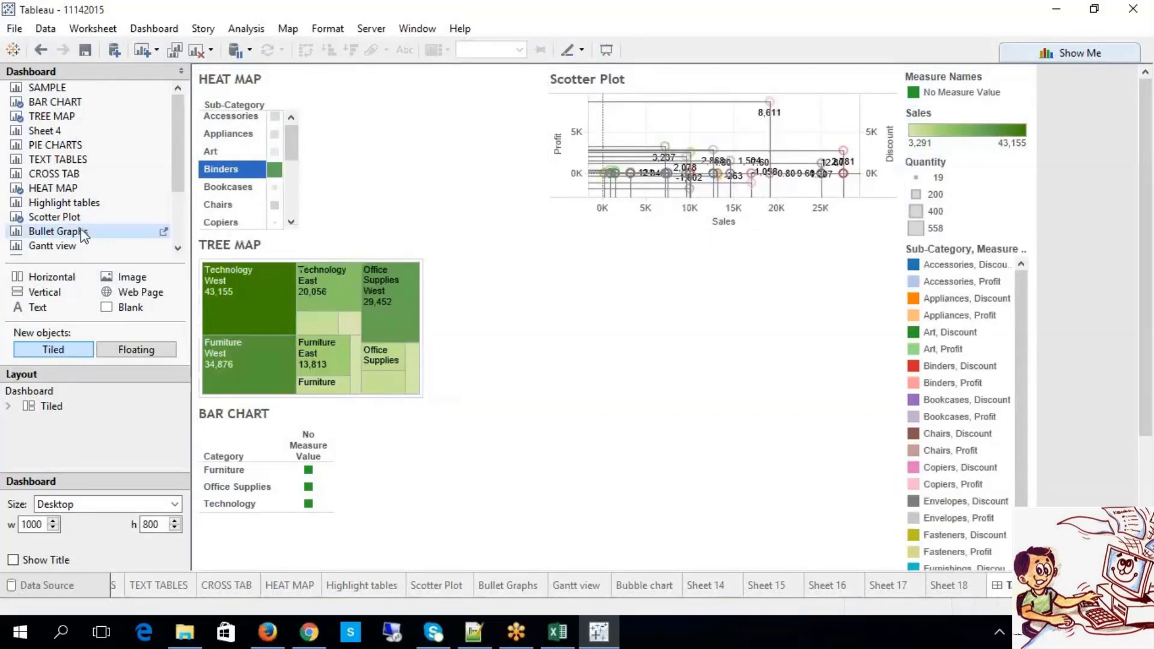
left_click_drag(82, 234, 563, 310)
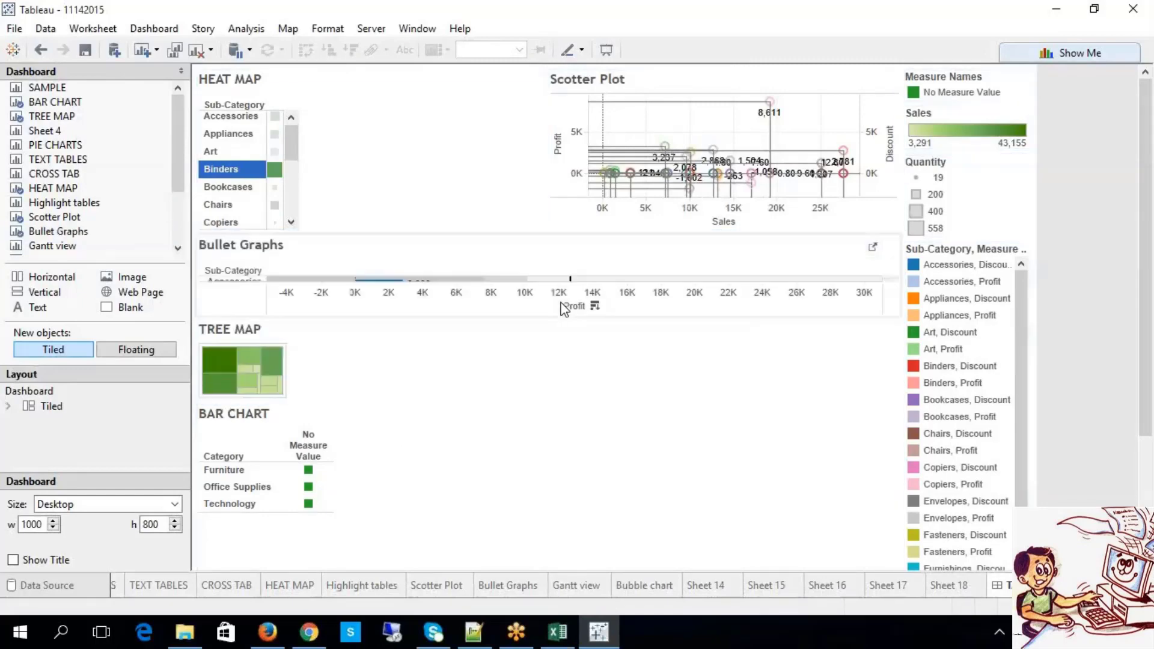
key("ctrl+z")
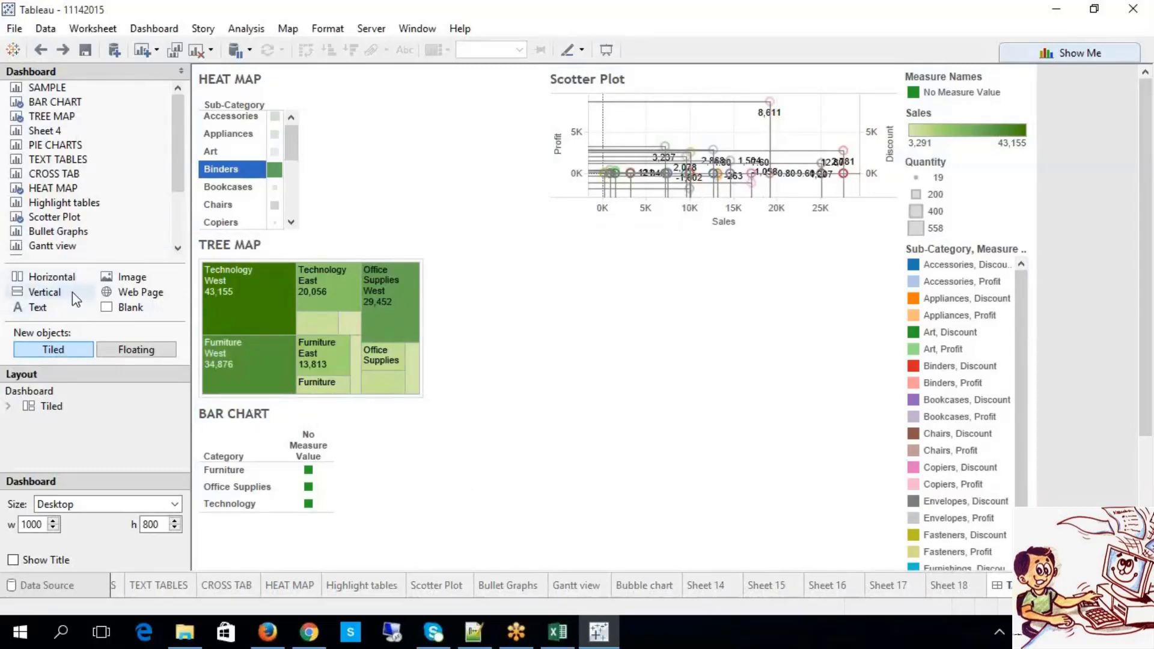
Check the dashboard notes in Excel, and add the CROSS TAB sheet beside the tree map in the Tableau dashboard.
left_click(555, 636)
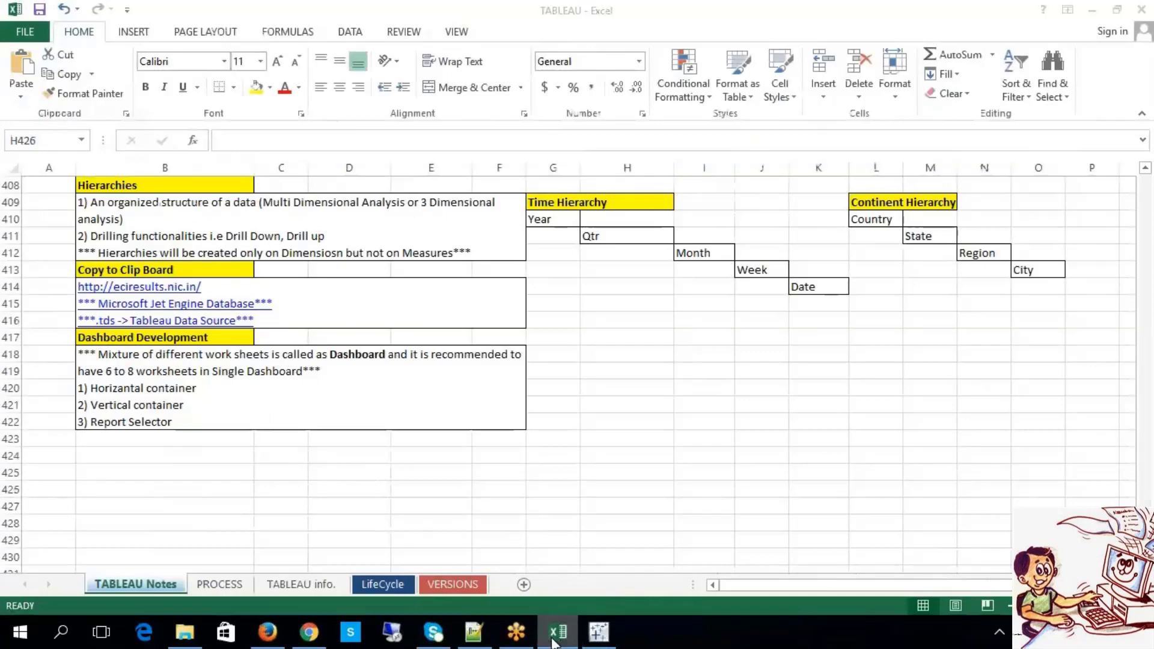
left_click(554, 638)
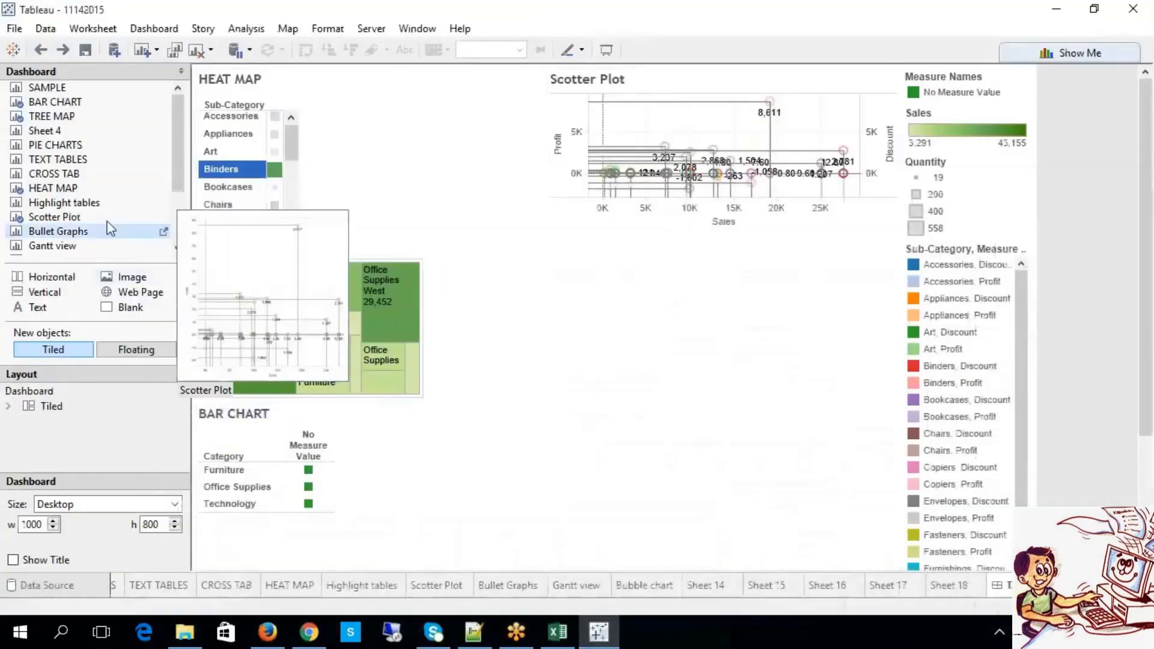
left_click_drag(54, 174, 700, 319)
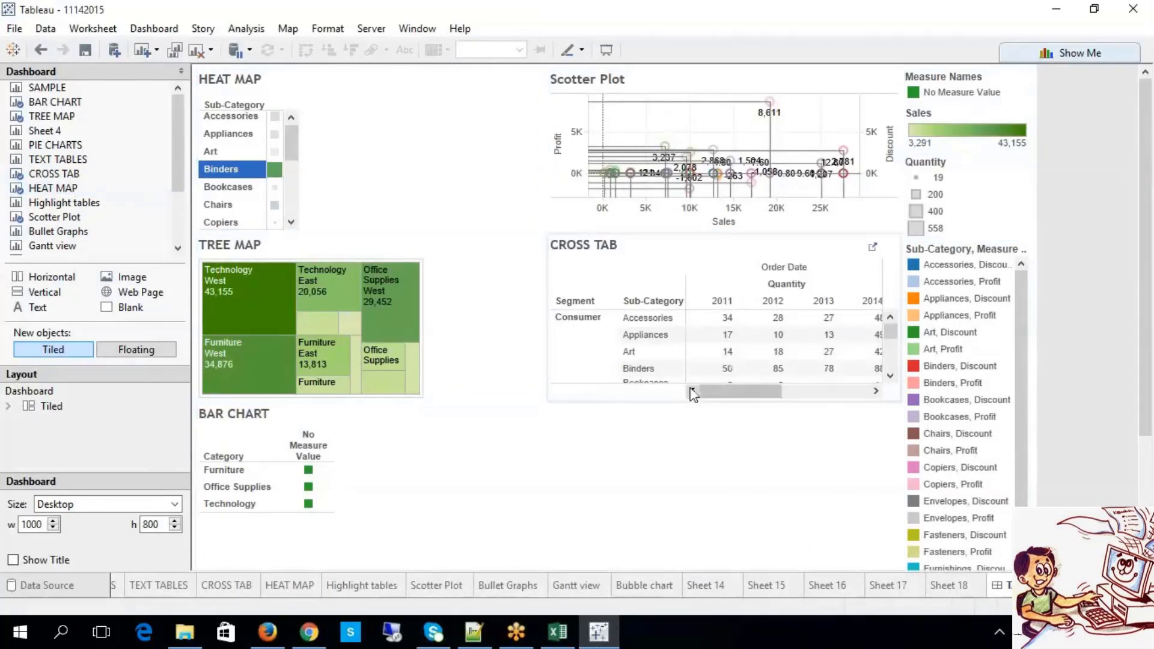
left_click_drag(698, 388, 811, 393)
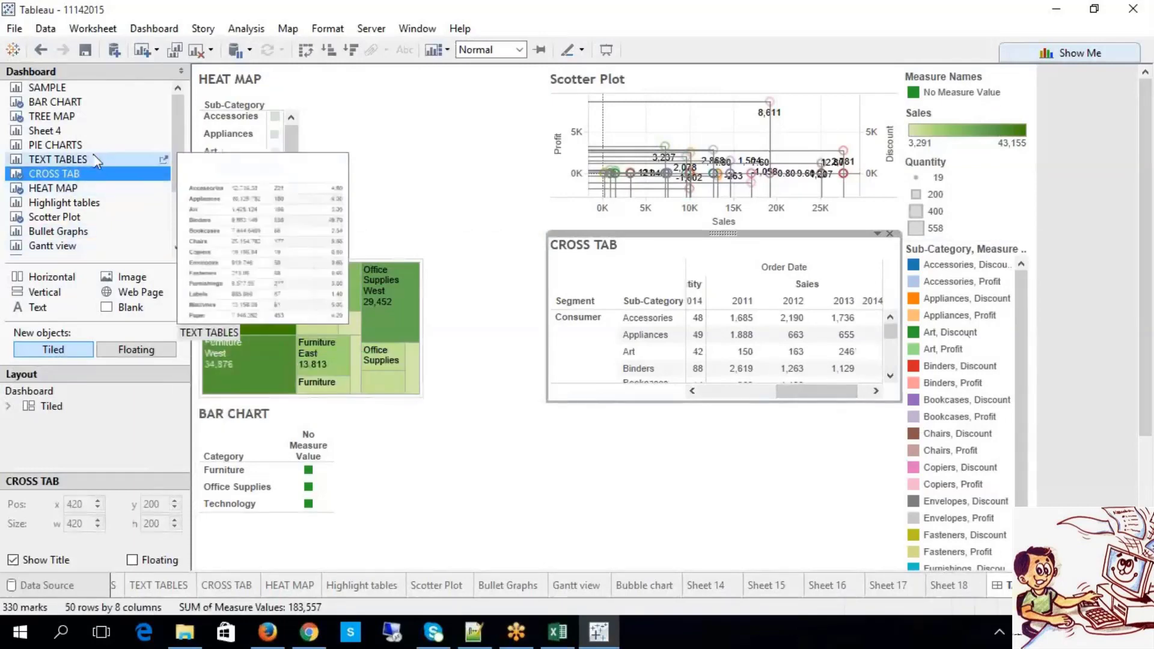
Abandon the TEXT TABLES placement and add the Bullet Graphs sheet beside the bar chart, below the cross tab.
left_click_drag(90, 158, 622, 441)
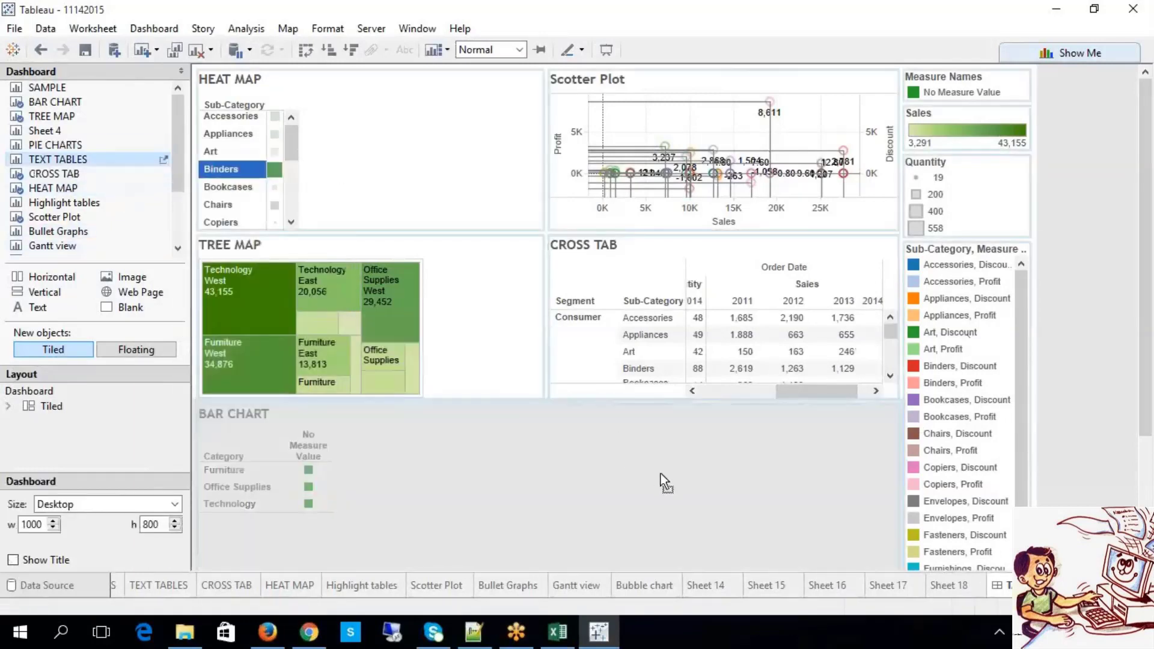
left_click_drag(717, 435, 116, 219)
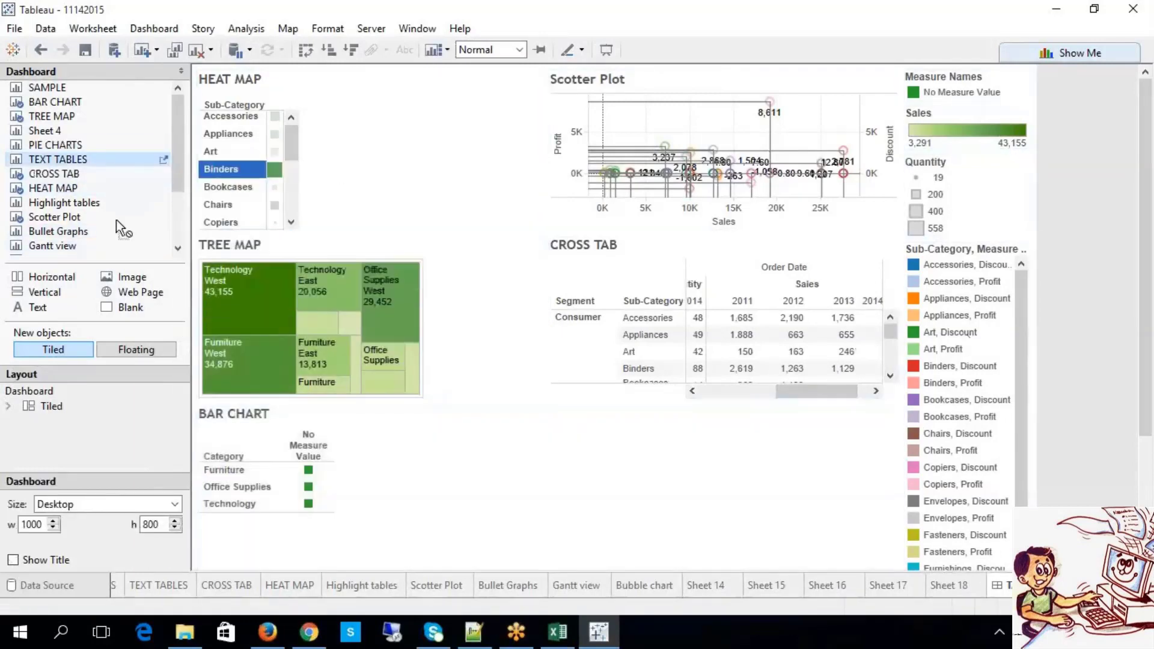
left_click(73, 247)
left_click_drag(73, 229, 800, 505)
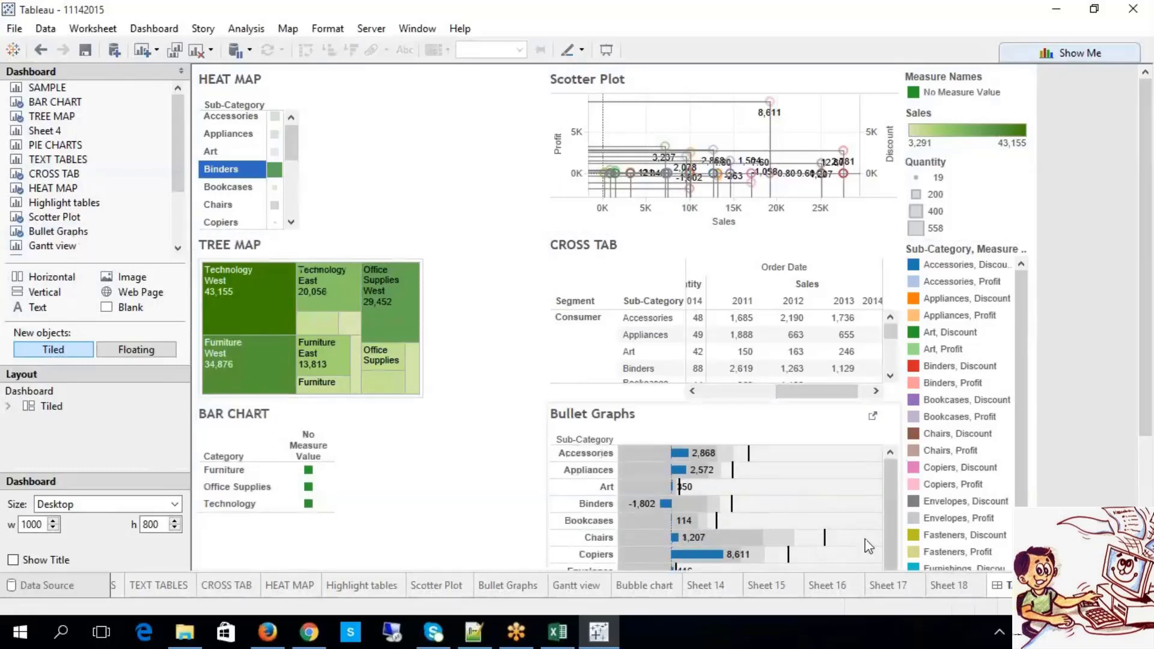
View the dashboard in presentation mode and highlight Copiers, Discount in the Sub-Category, Measure legend.
left_click(611, 53)
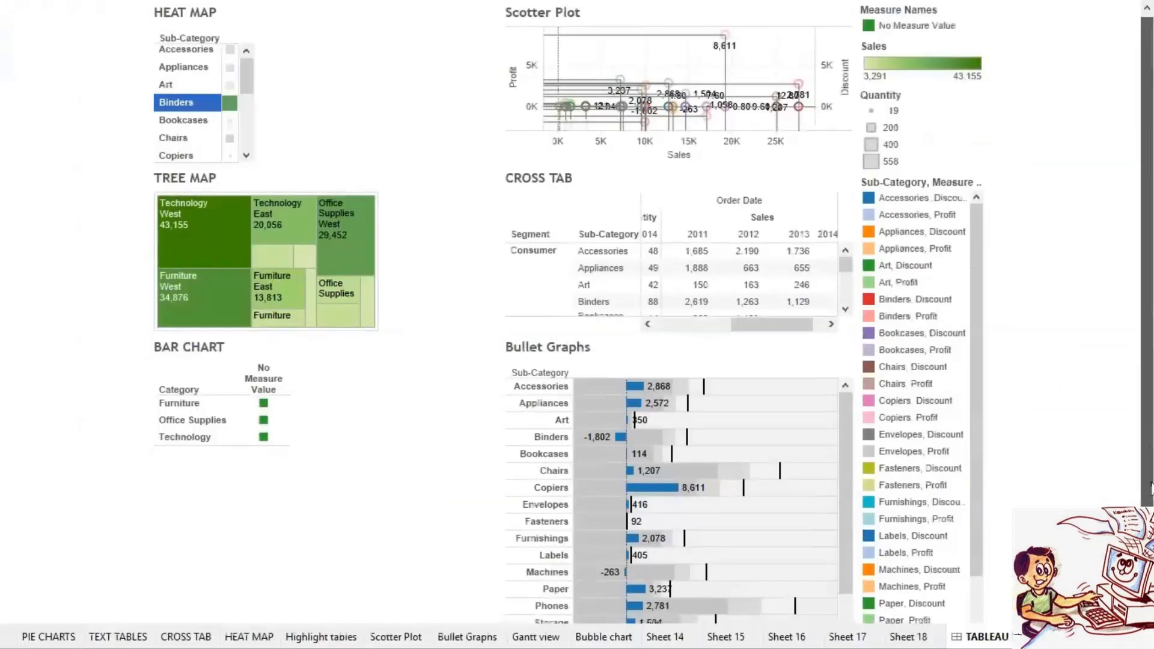
scroll(577, 312, "down", 2)
scroll(691, 420, "up", 2)
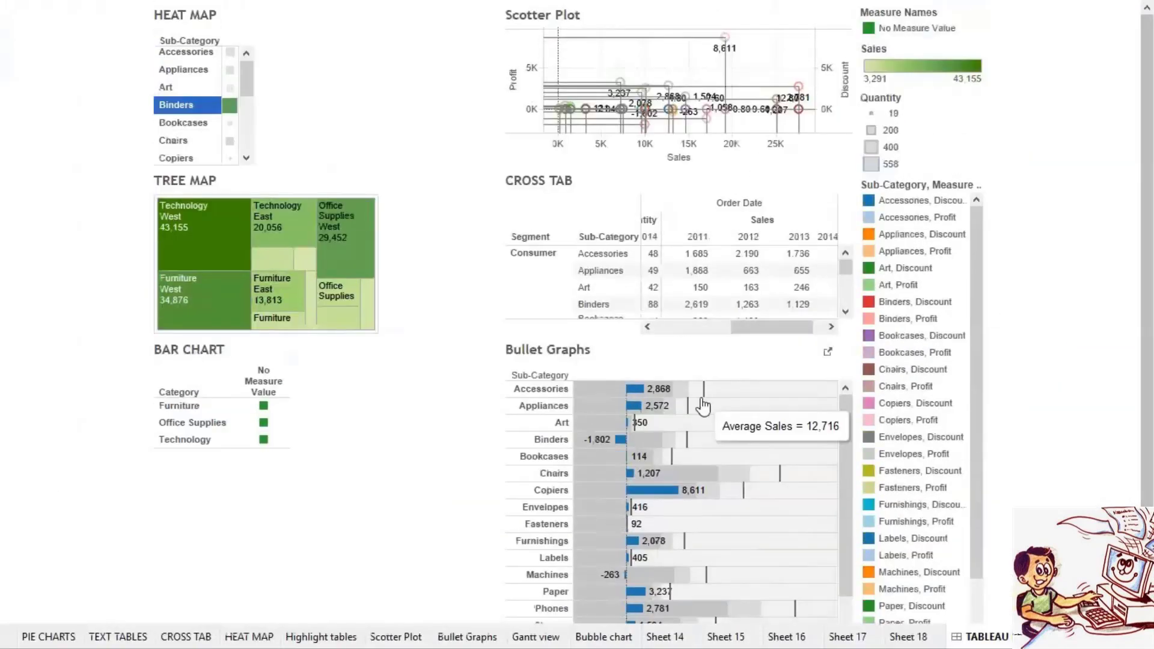
left_click(939, 400)
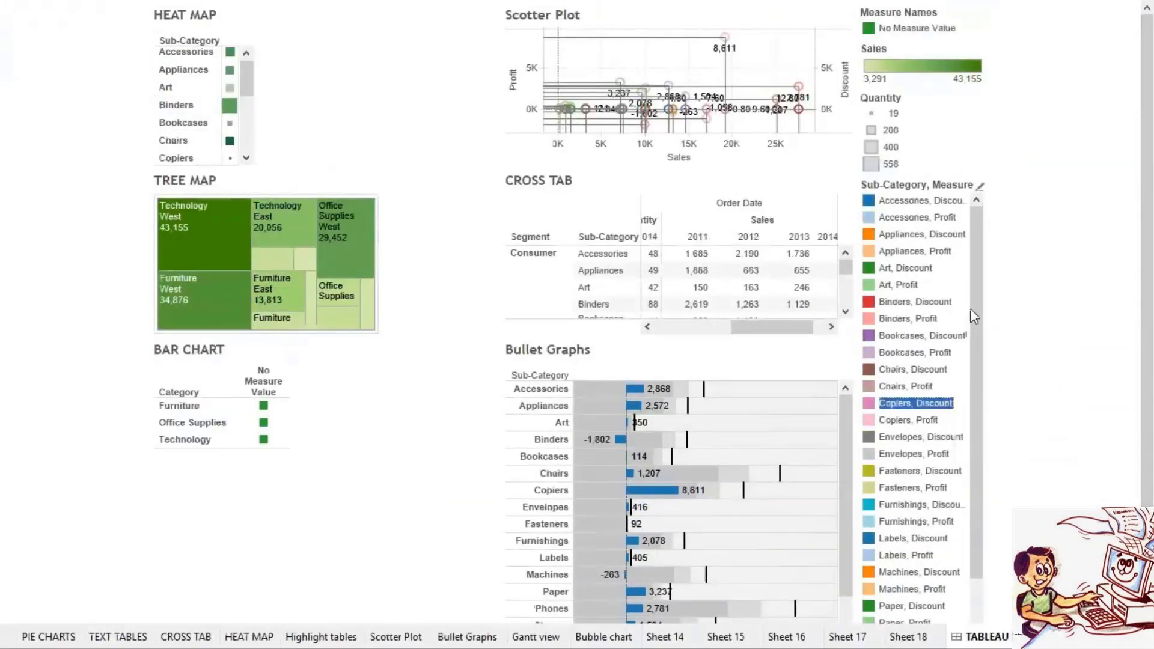
Try to remove the layout container that holds the dashboard legends.
right_click(963, 189)
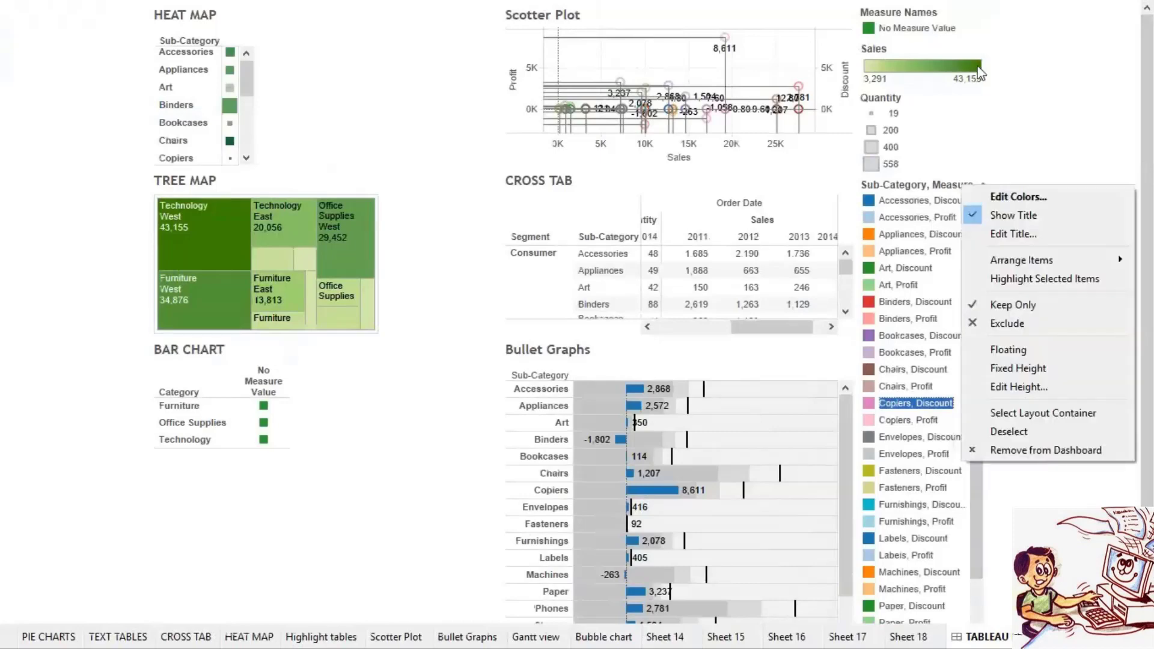
left_click(1040, 62)
right_click(931, 184)
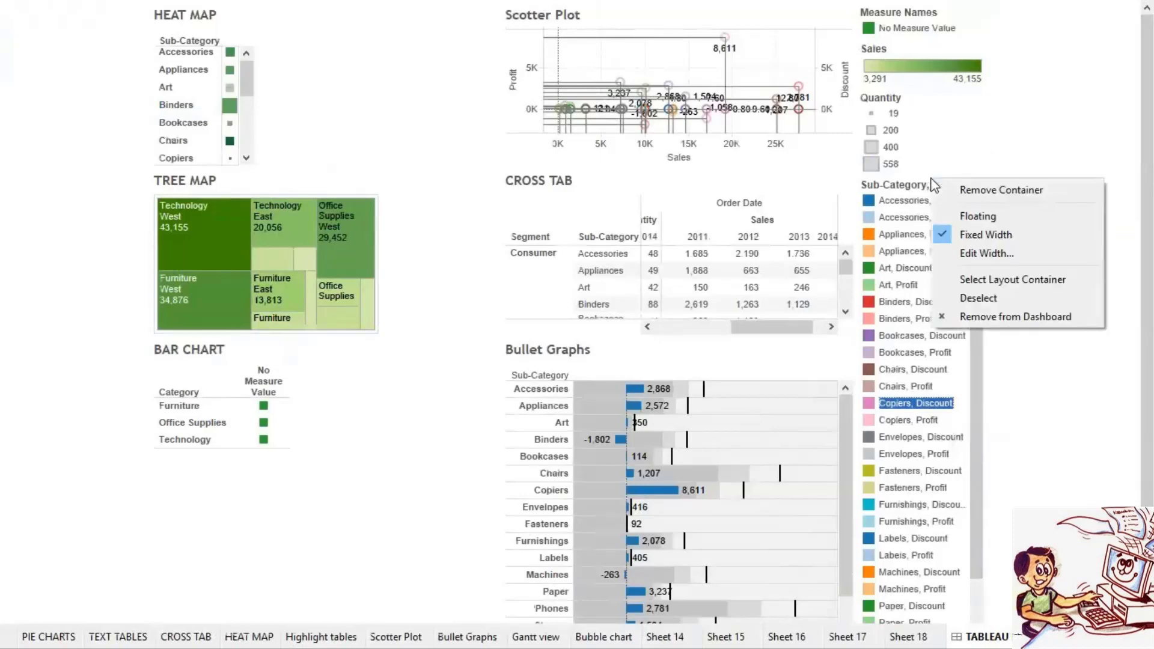
left_click(998, 191)
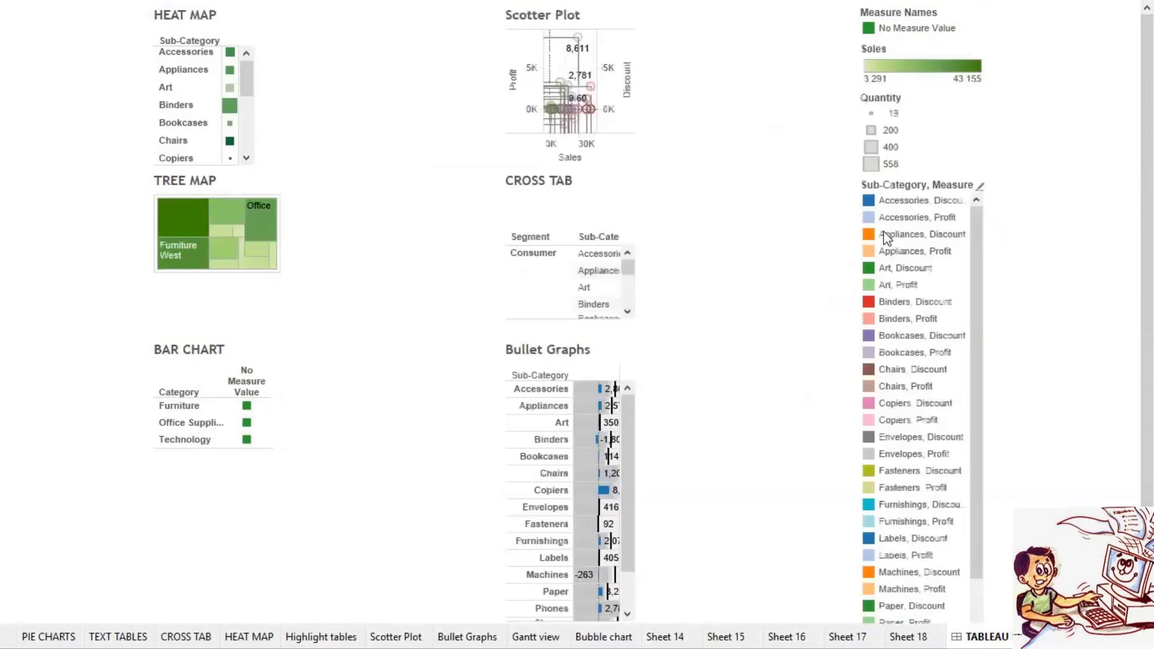
Make the container holding the dashboard legends floating.
right_click(939, 197)
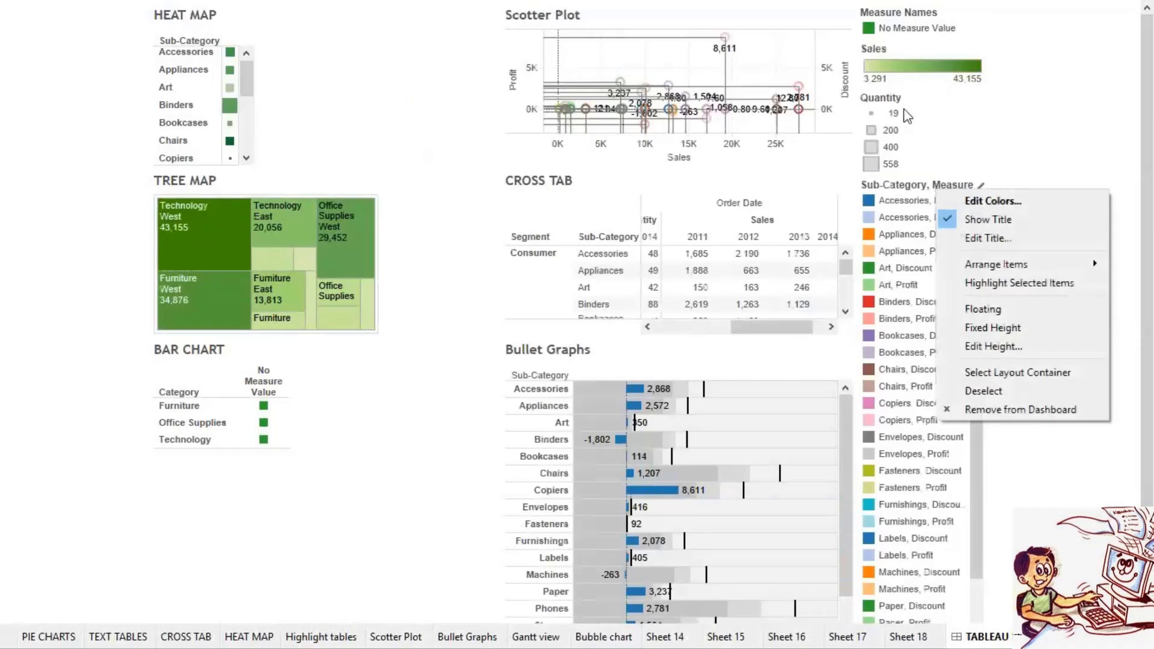
left_click(885, 90)
right_click(885, 90)
left_click(917, 149)
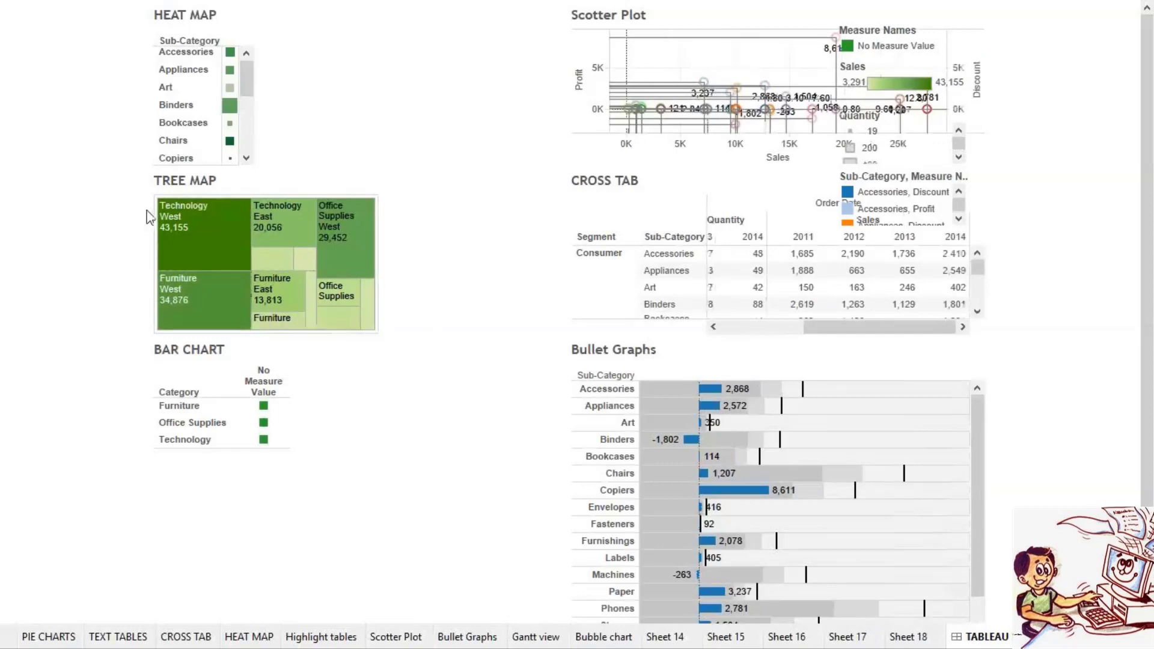
View the summary data behind the Technology West mark in the tree map, and clear the mark selection.
right_click(187, 204)
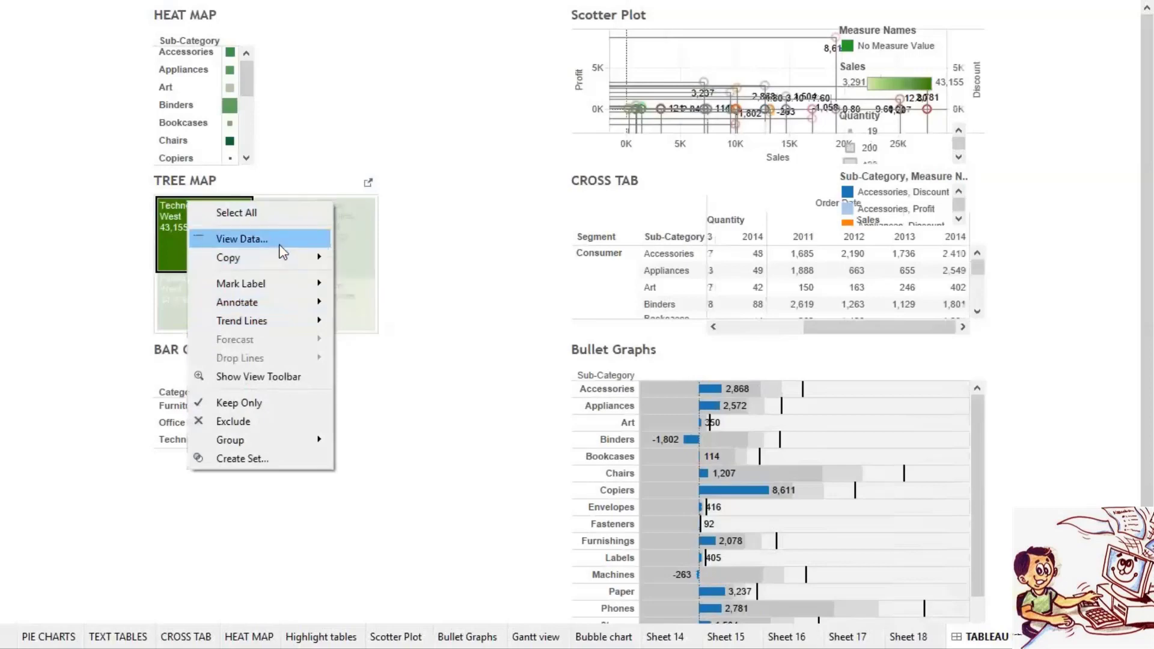
left_click(282, 240)
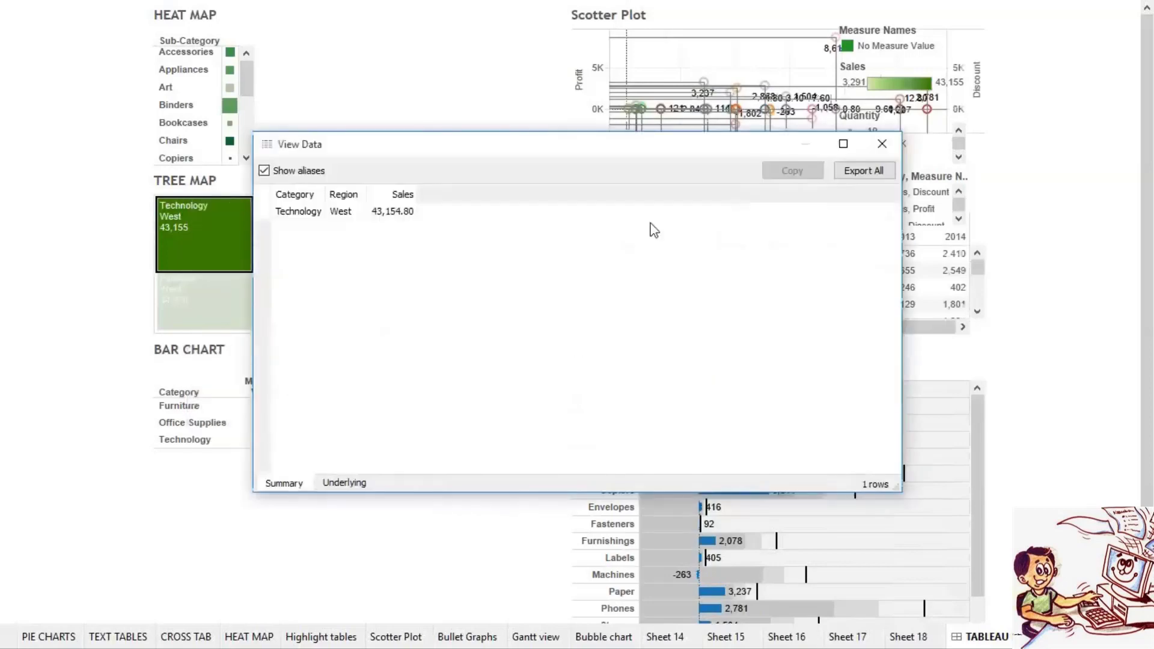
left_click(881, 144)
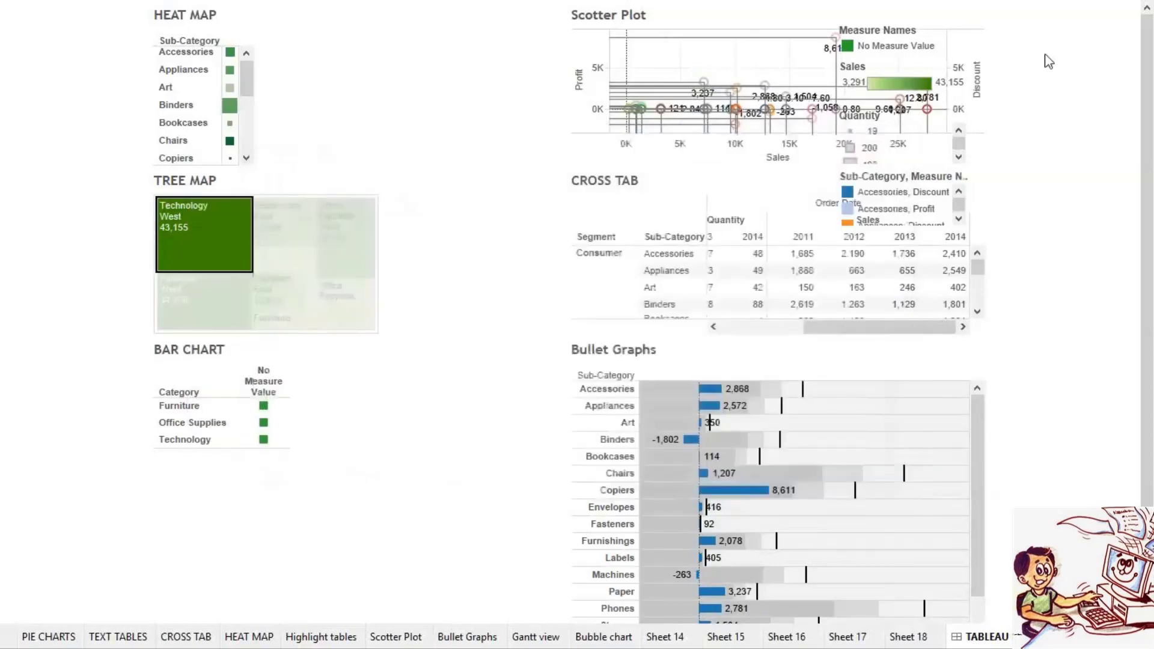
left_click(914, 376)
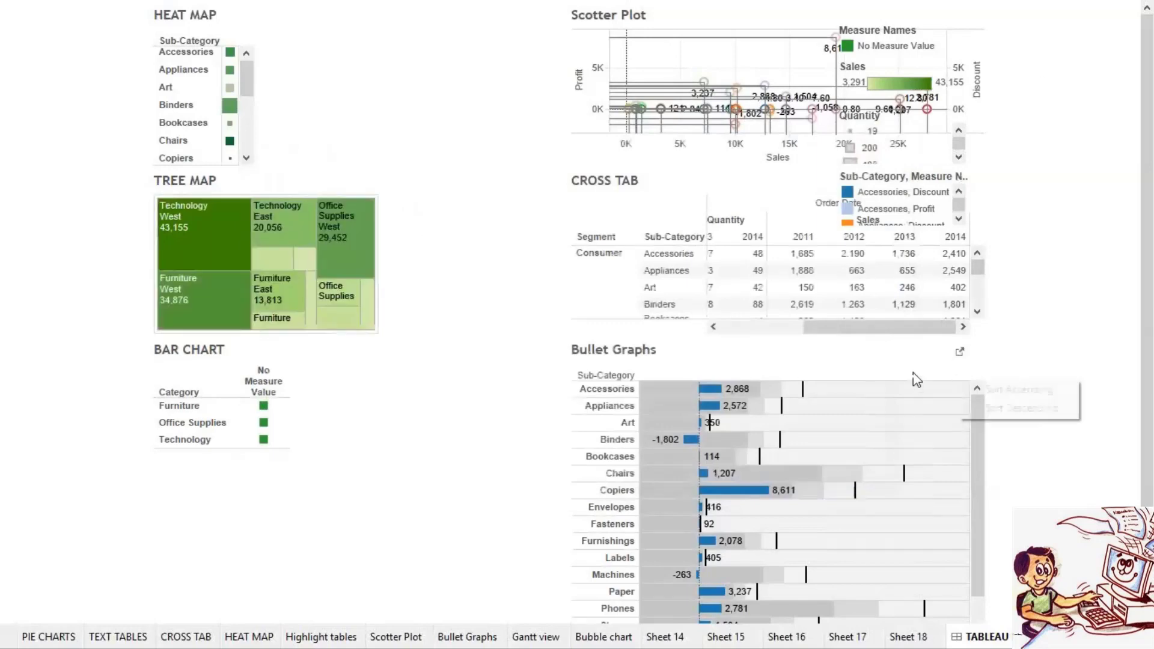
Try to show trend lines on the Bullet Graphs sheet and dismiss the warning.
right_click(900, 401)
mouse_move(982, 503)
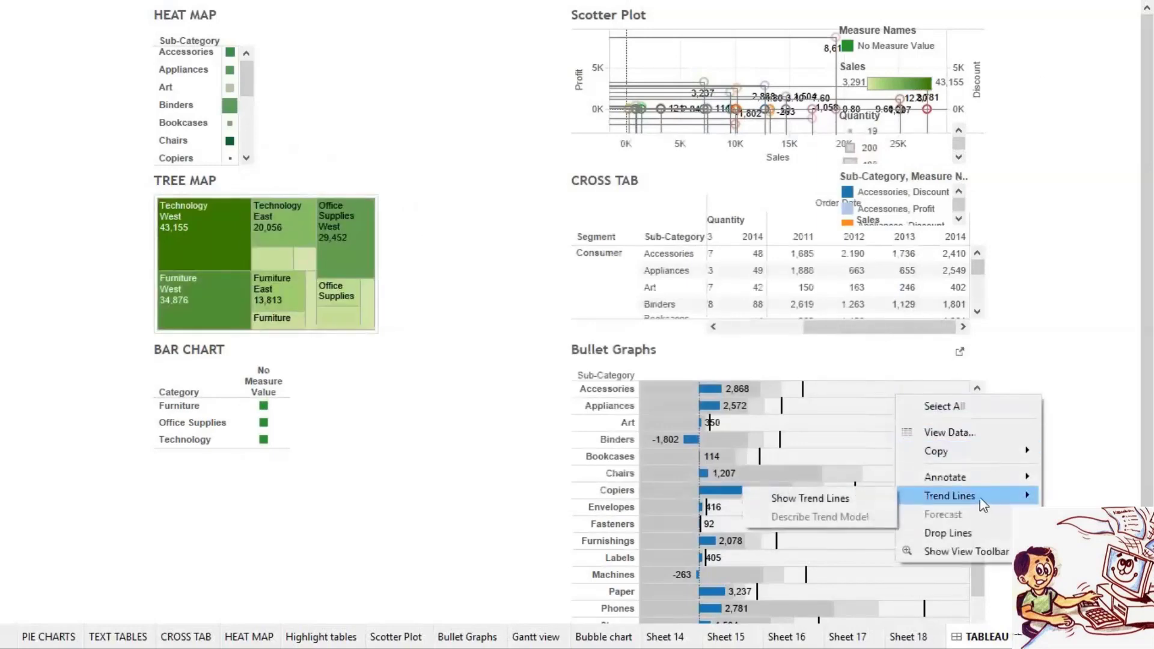
left_click(849, 499)
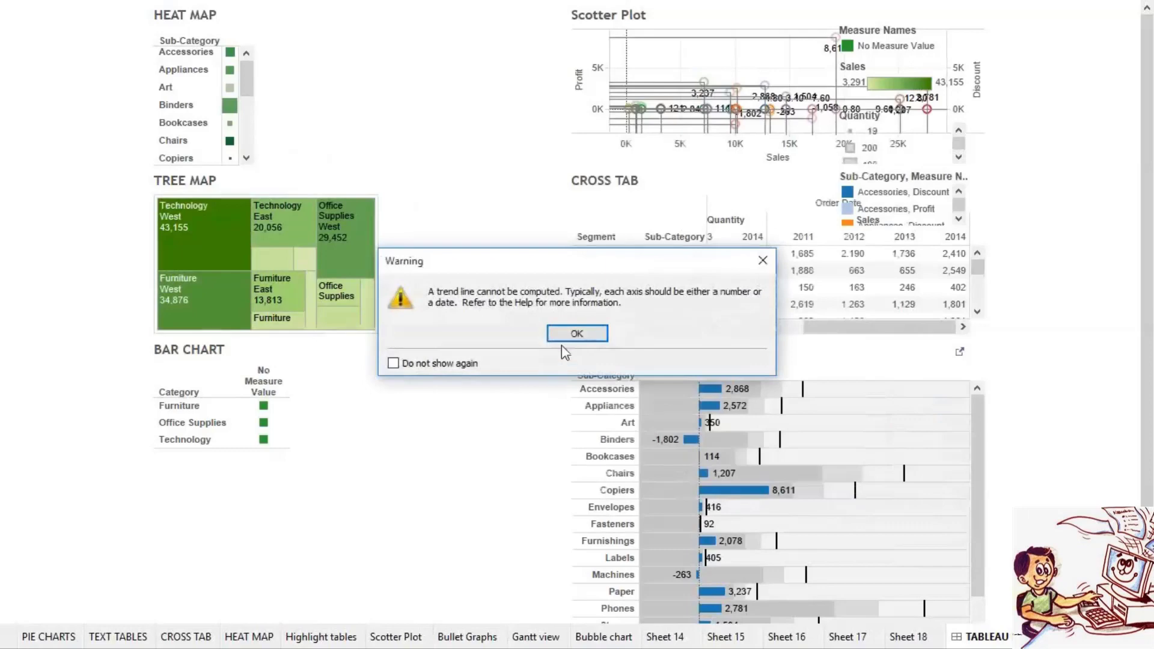
left_click(572, 335)
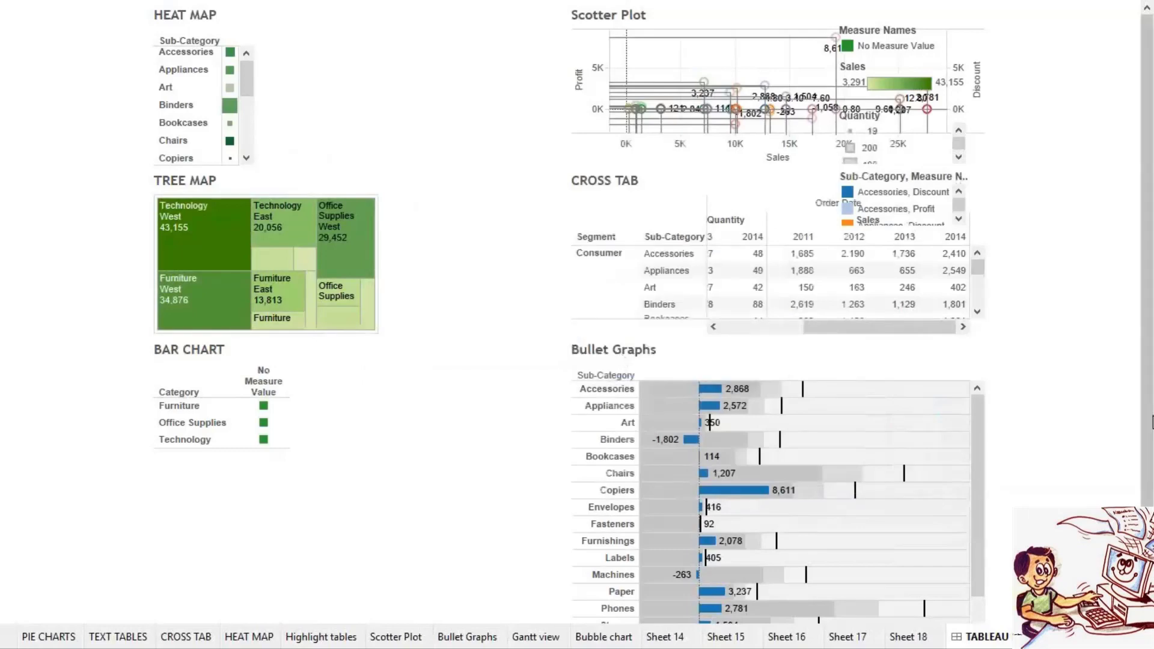
Start creating a set from the Corporate, Art, 2014 sales mark in the cross tab, and cancel it.
scroll(976, 300, "down", 5)
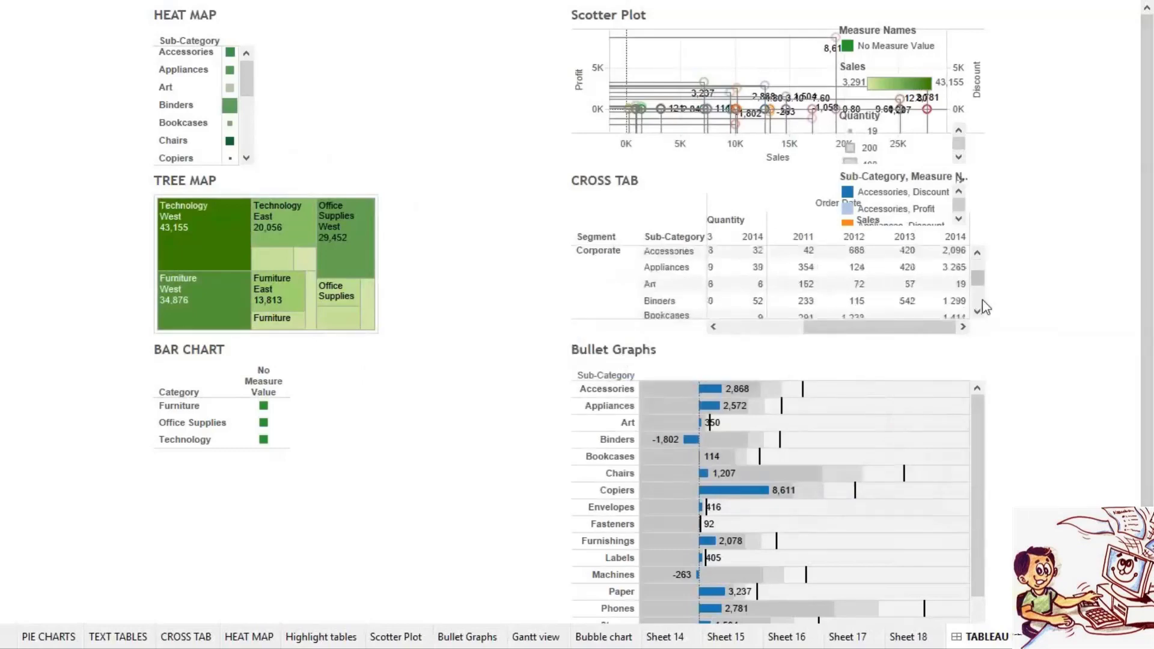
right_click(924, 286)
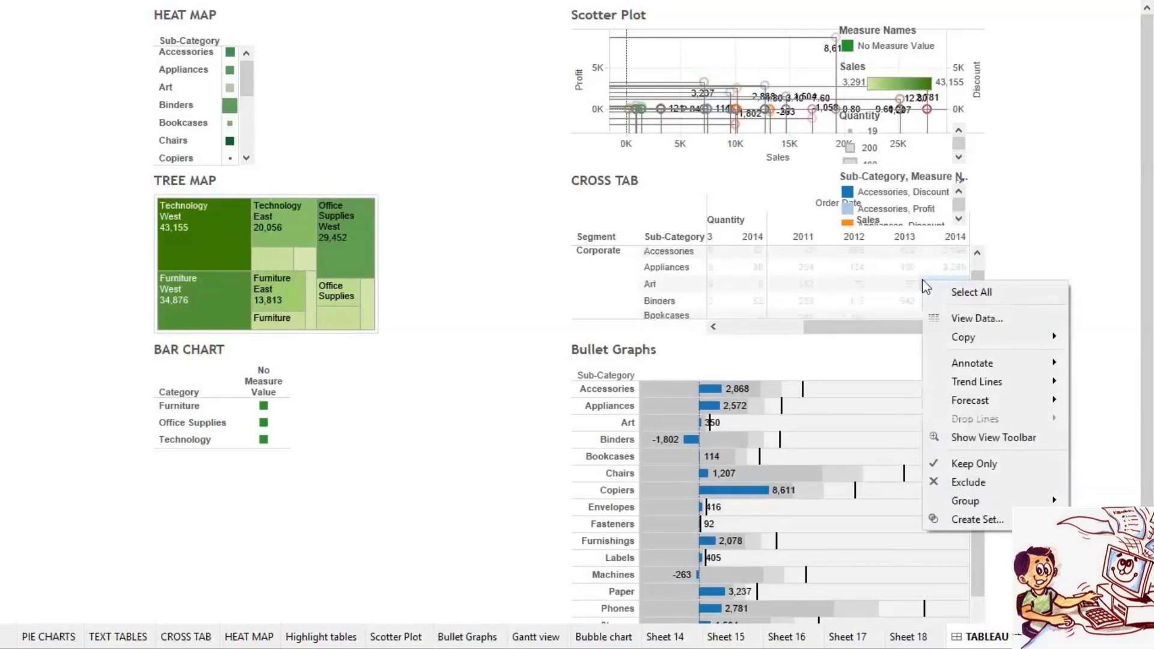
left_click(979, 518)
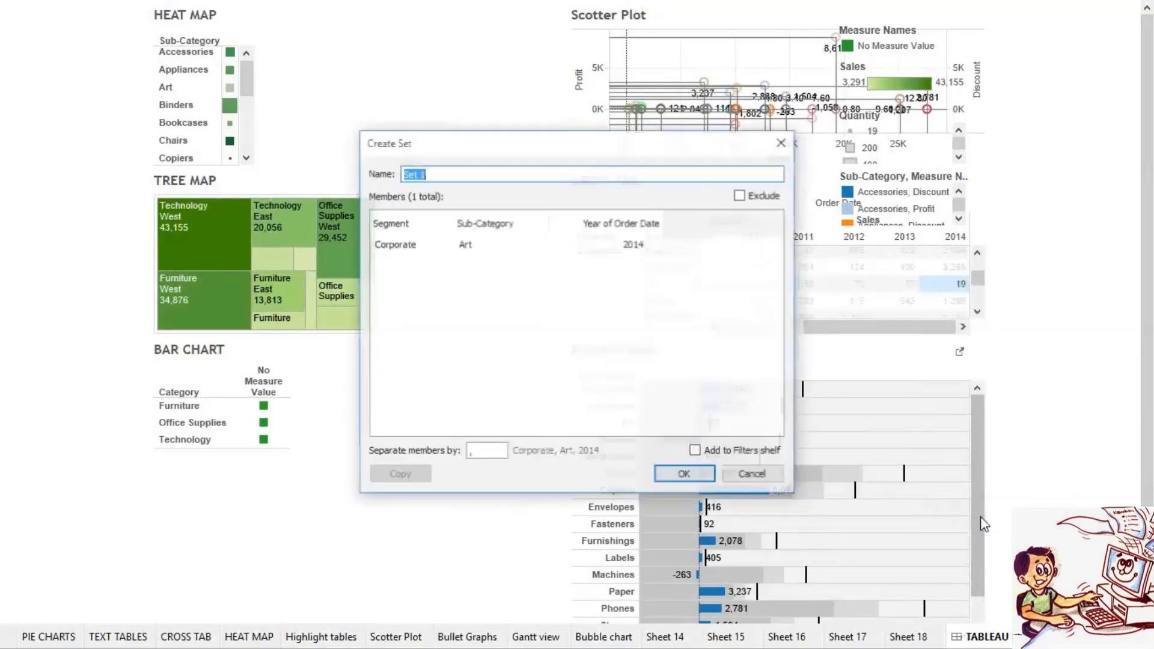
left_click(749, 475)
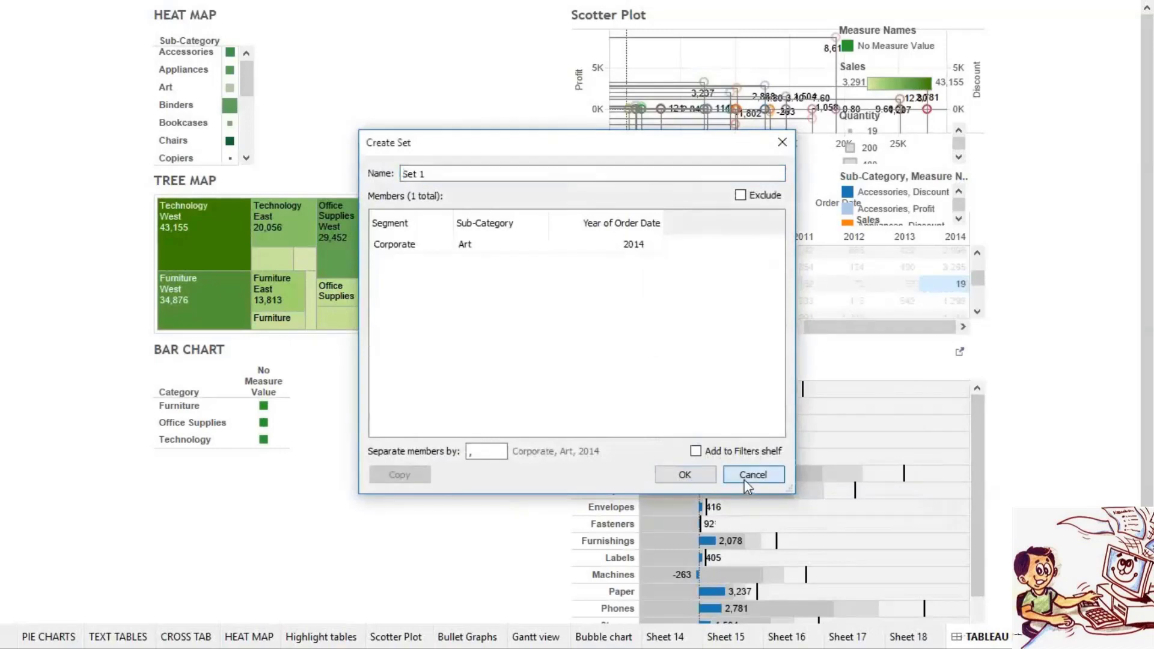
Leave presentation mode and check the dashboard container types listed in the Excel notes.
scroll(571, 216, "up", 1)
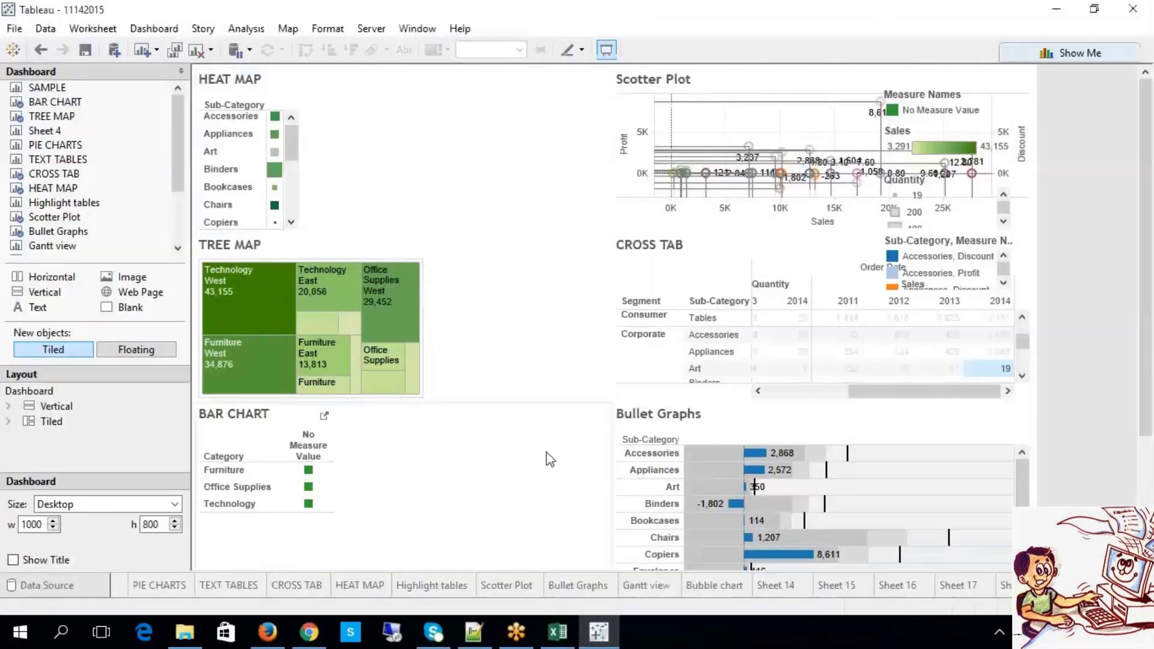
left_click(560, 636)
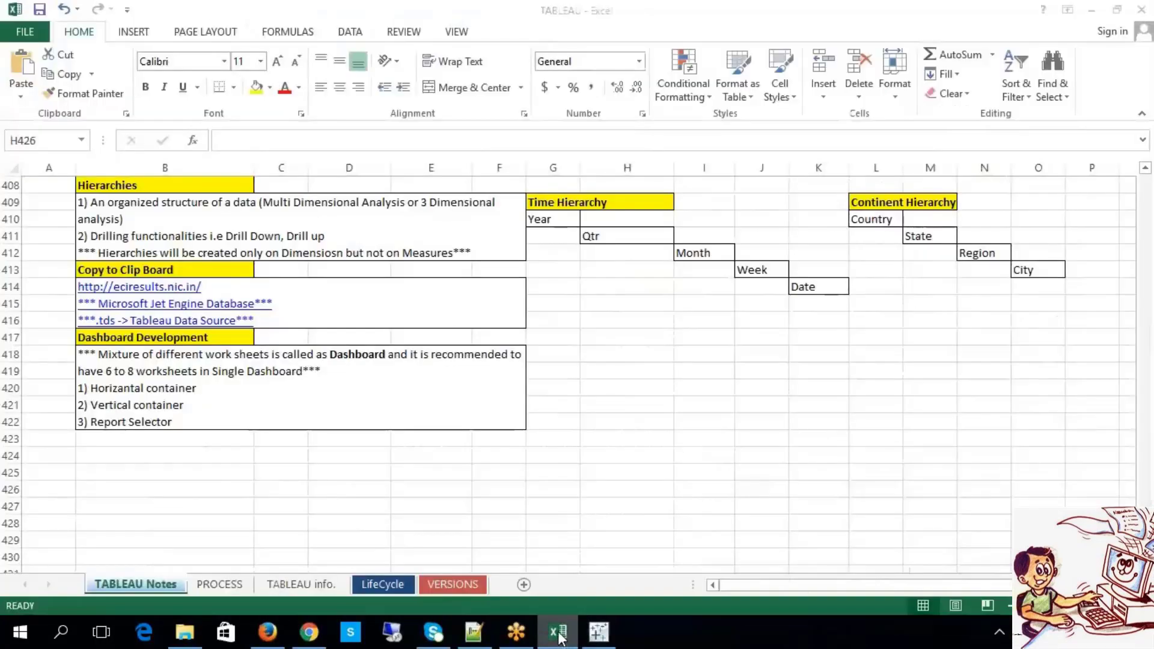
left_click(564, 638)
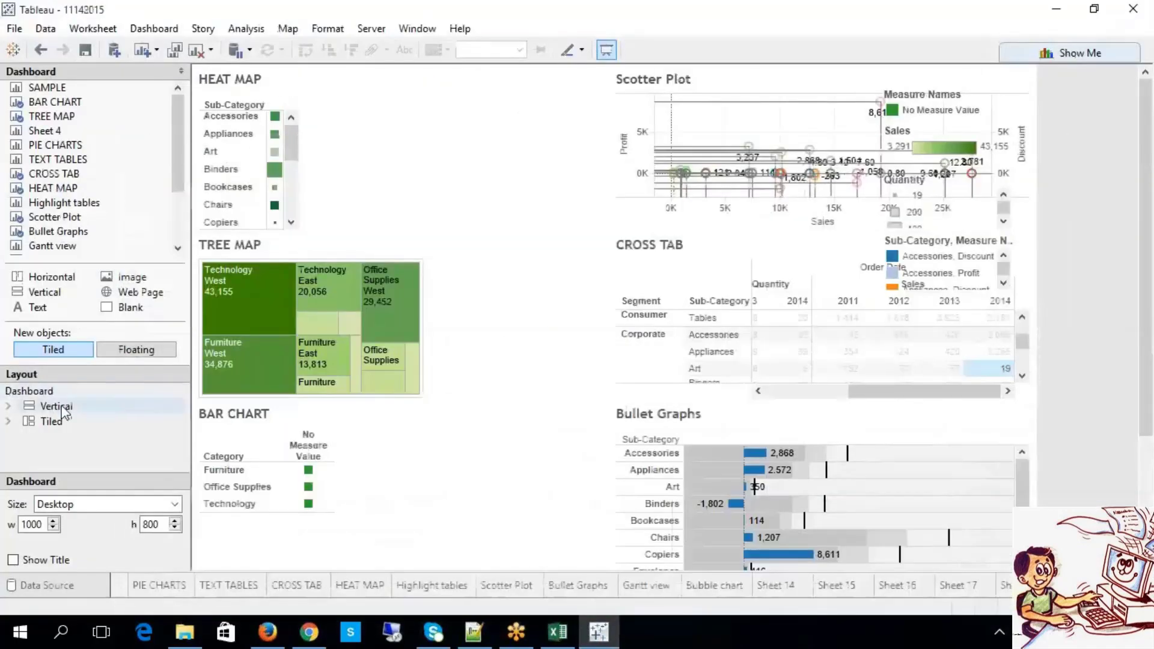
Inspect the dashboard's layout structure by selecting the Tiled container and the floating Vertical container.
left_click(57, 406)
left_click(55, 421)
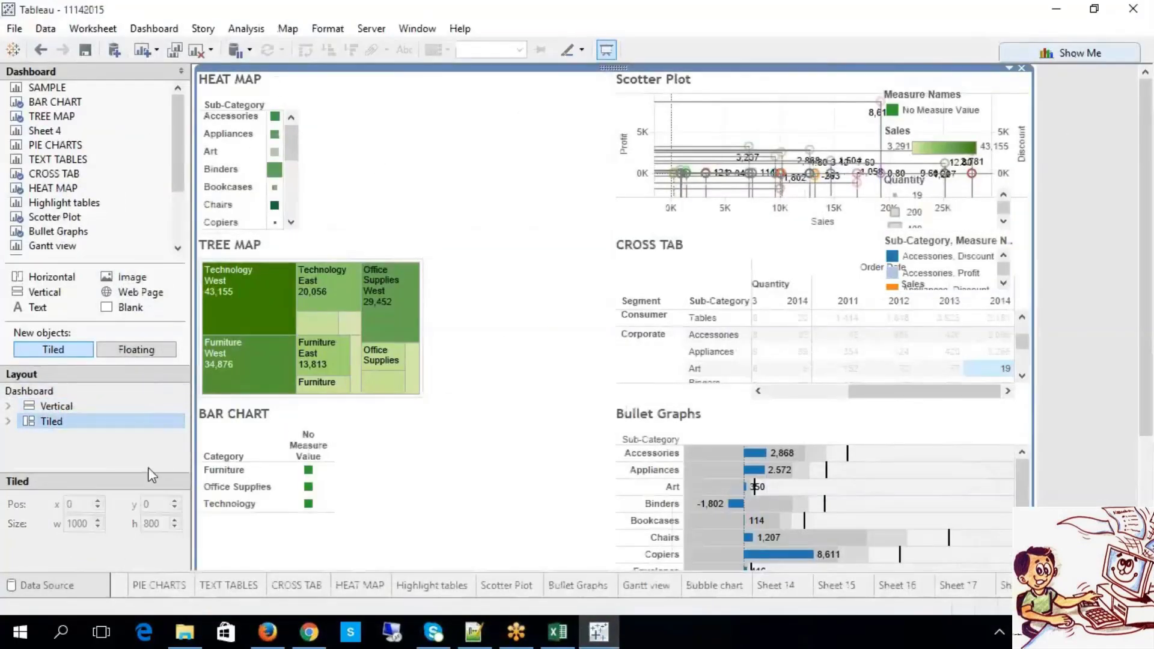
left_click(60, 406)
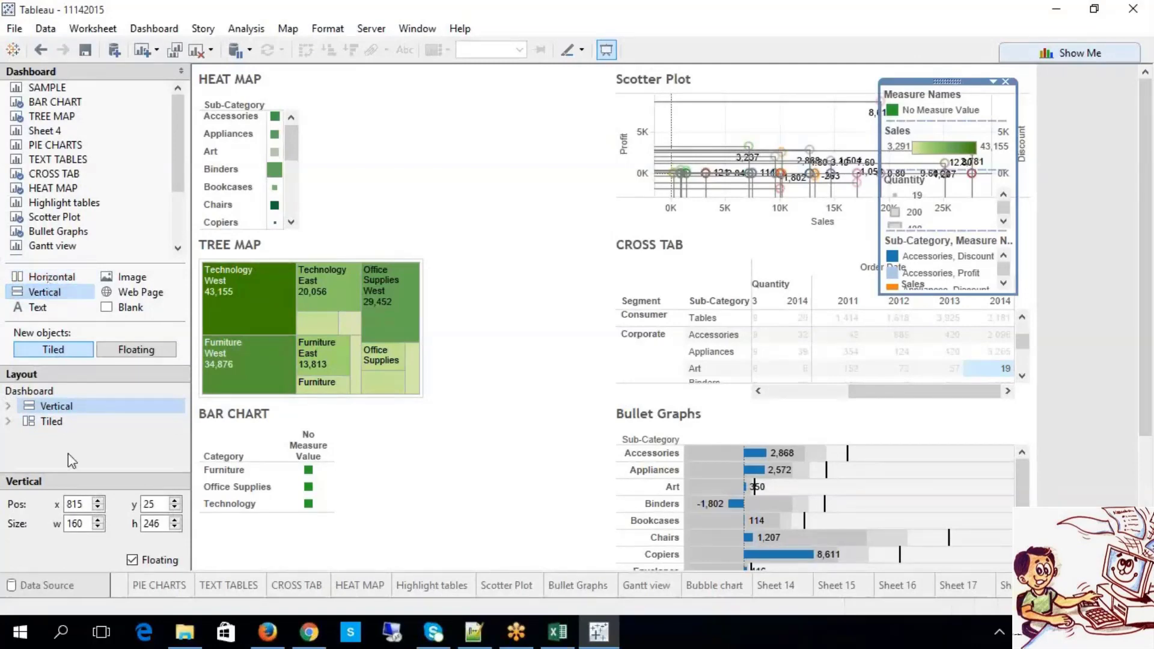
Check the container list under Dashboard Development in the Excel notes, and return to the Tableau dashboard.
left_click(355, 105)
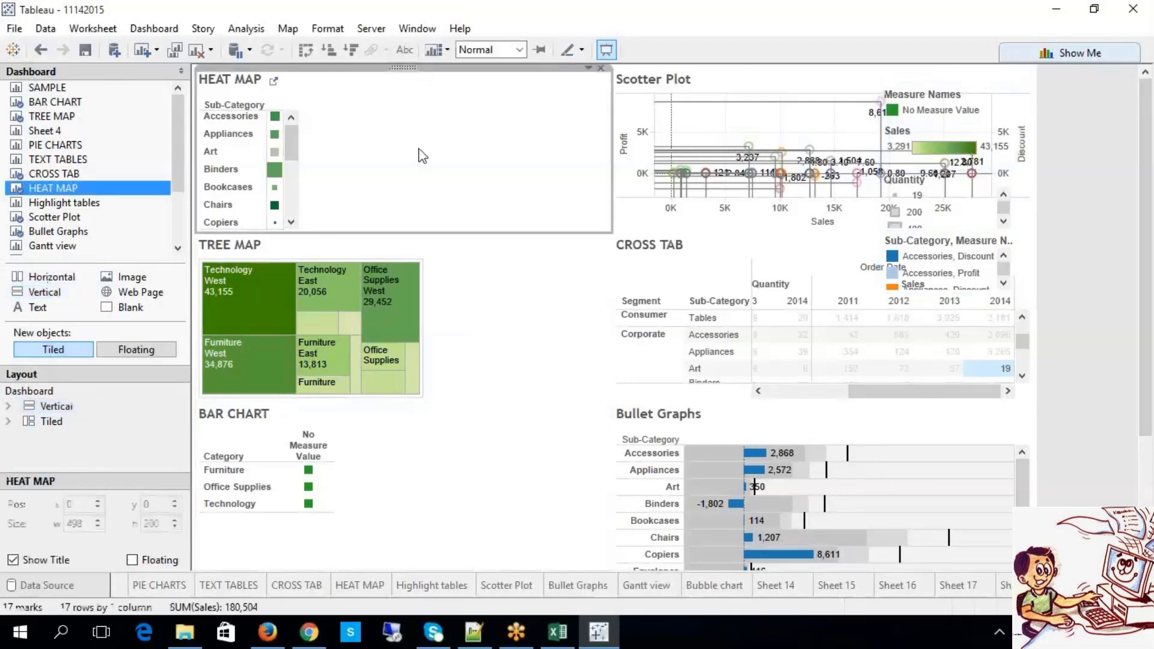
left_click(570, 637)
left_click(211, 391)
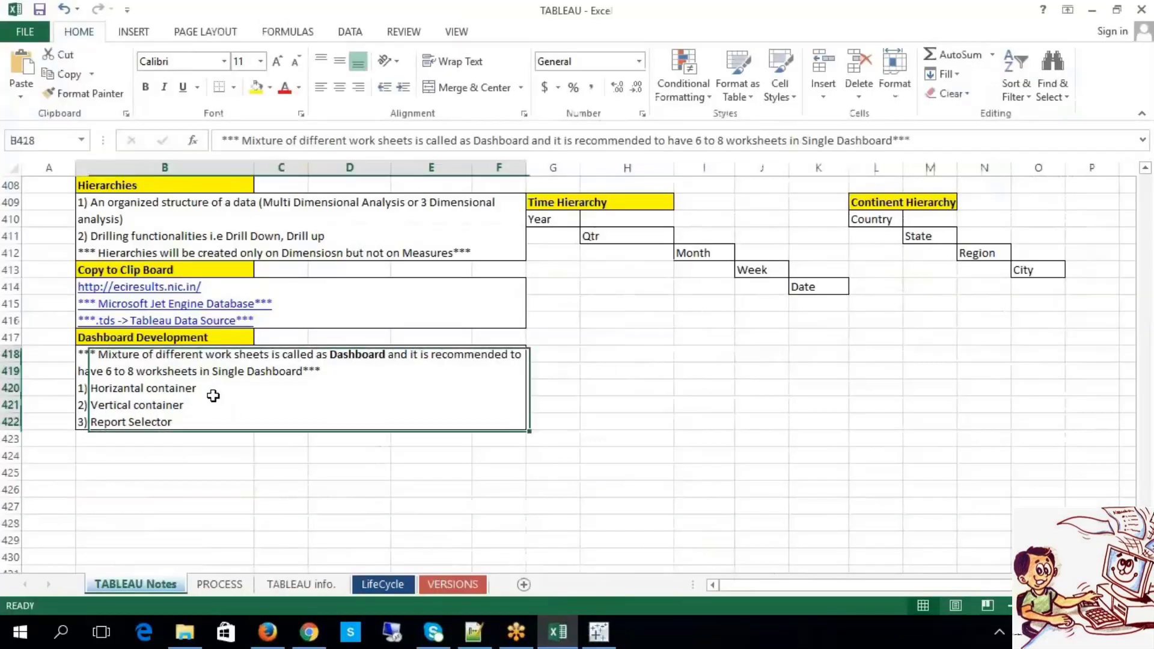
left_click(253, 488)
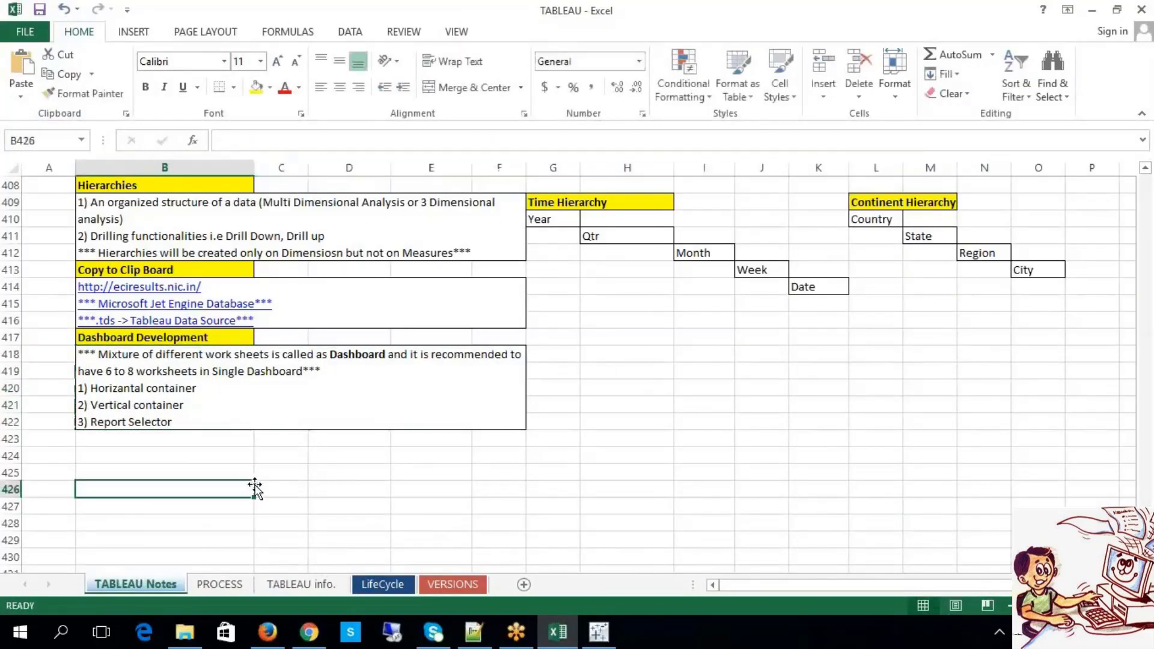
left_click(600, 637)
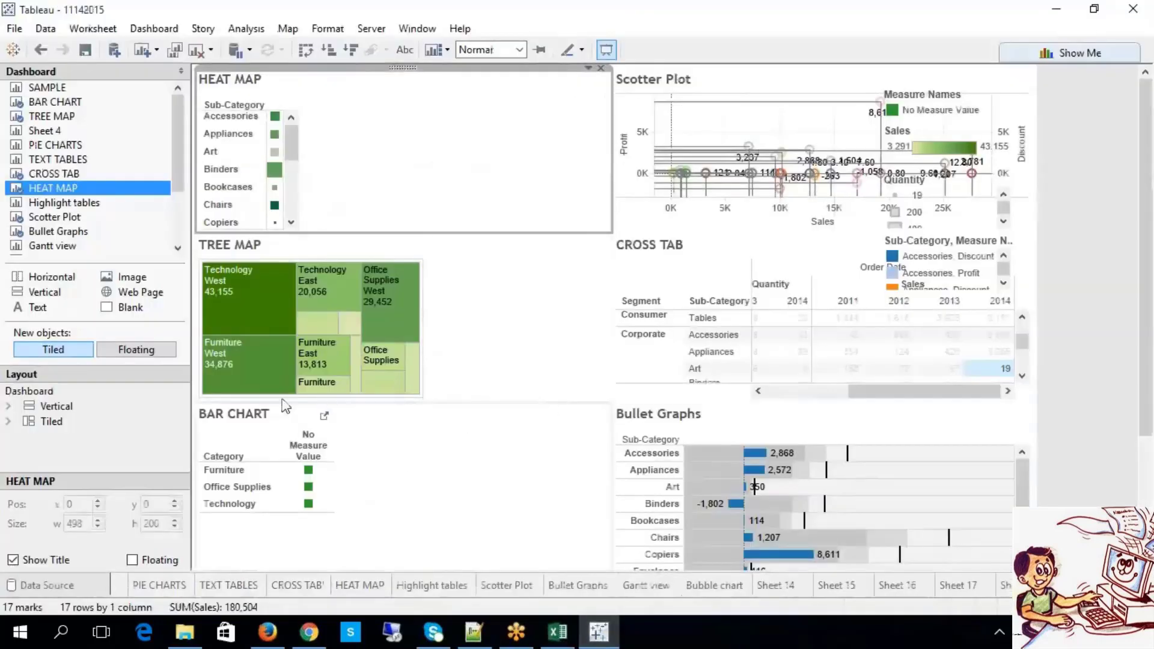
Try to add an image object to the dashboard, browsing drive D: and the Saved Pictures folder for a file.
left_click_drag(105, 277, 417, 462)
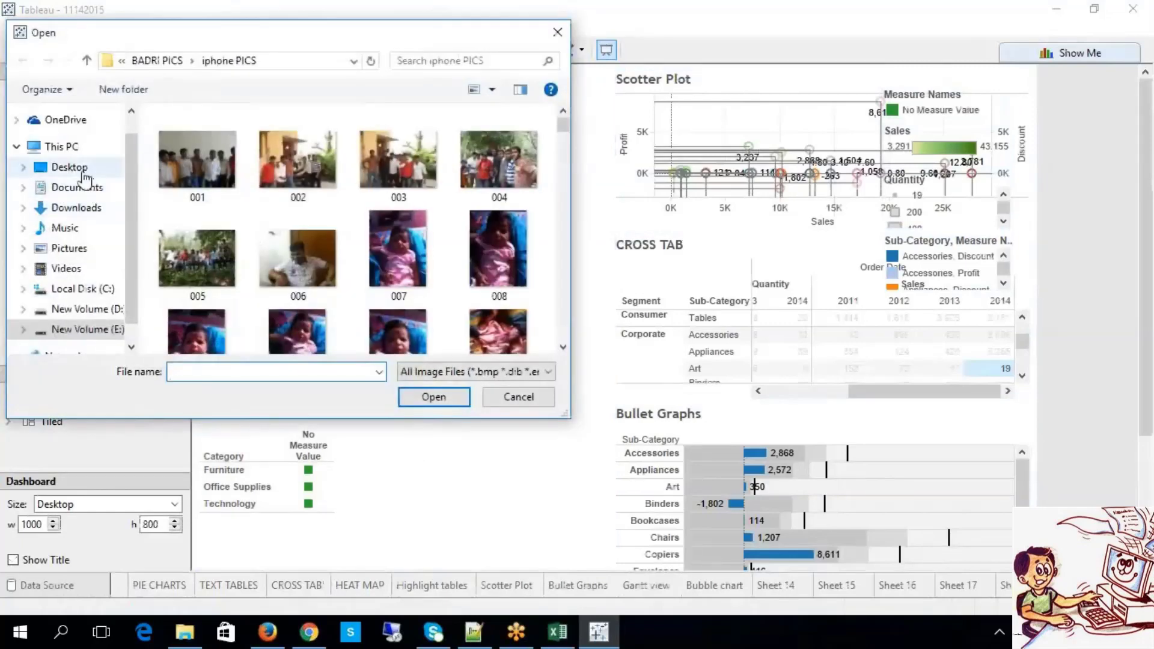
left_click(84, 174)
left_click(84, 310)
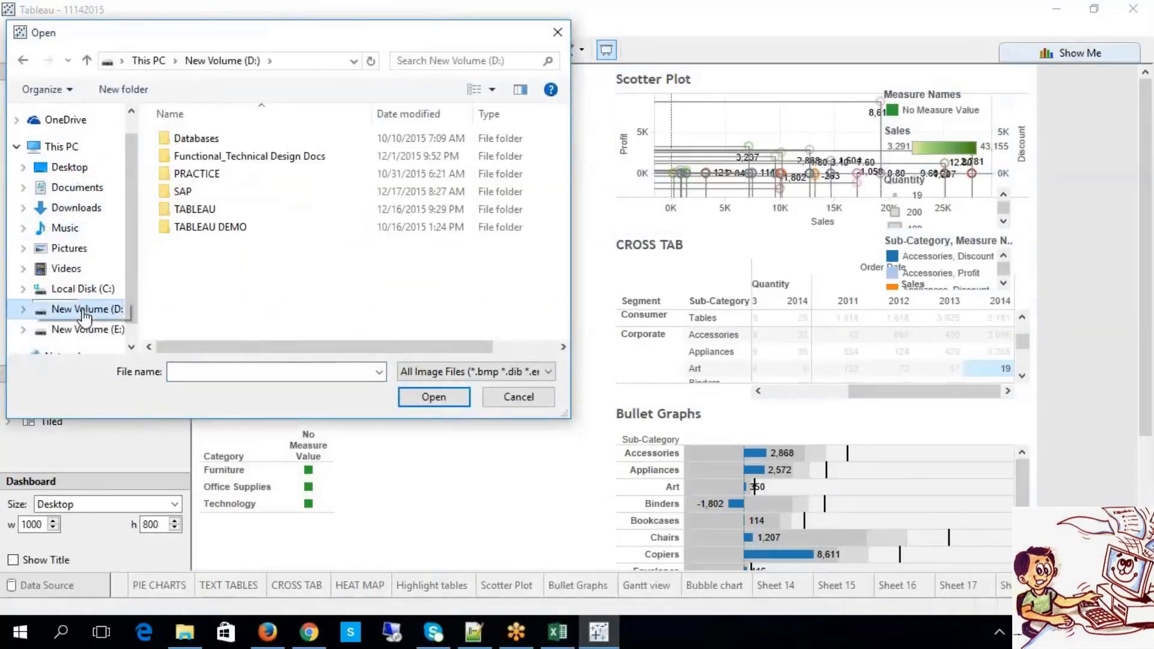
left_click(69, 249)
double_click(280, 163)
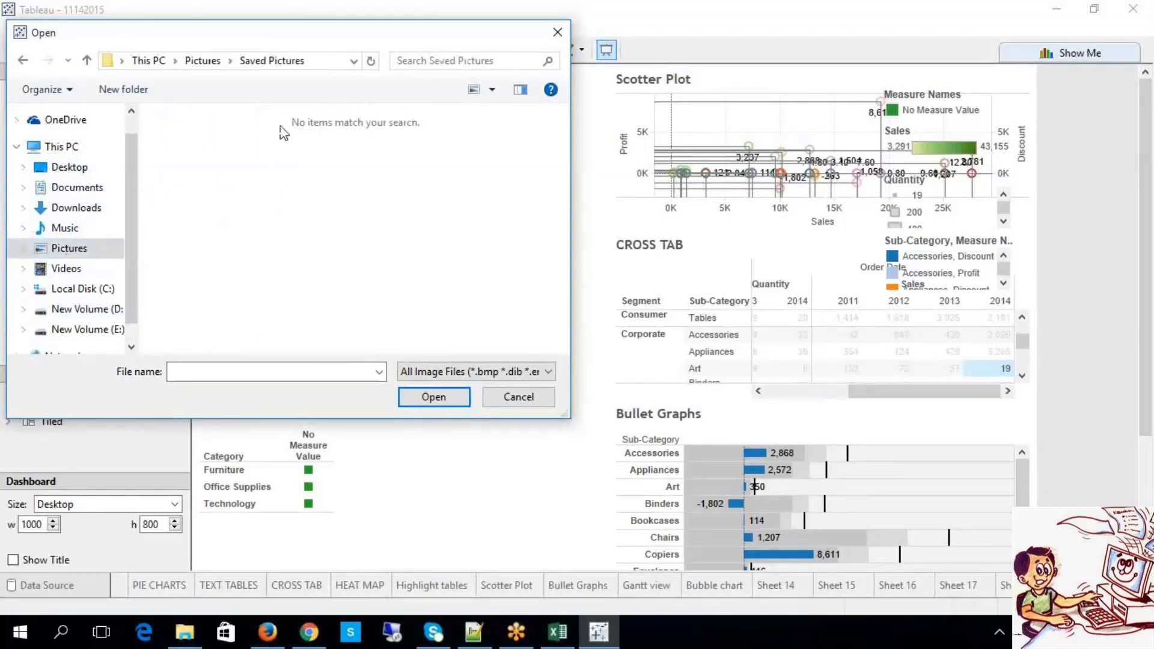
left_click(460, 371)
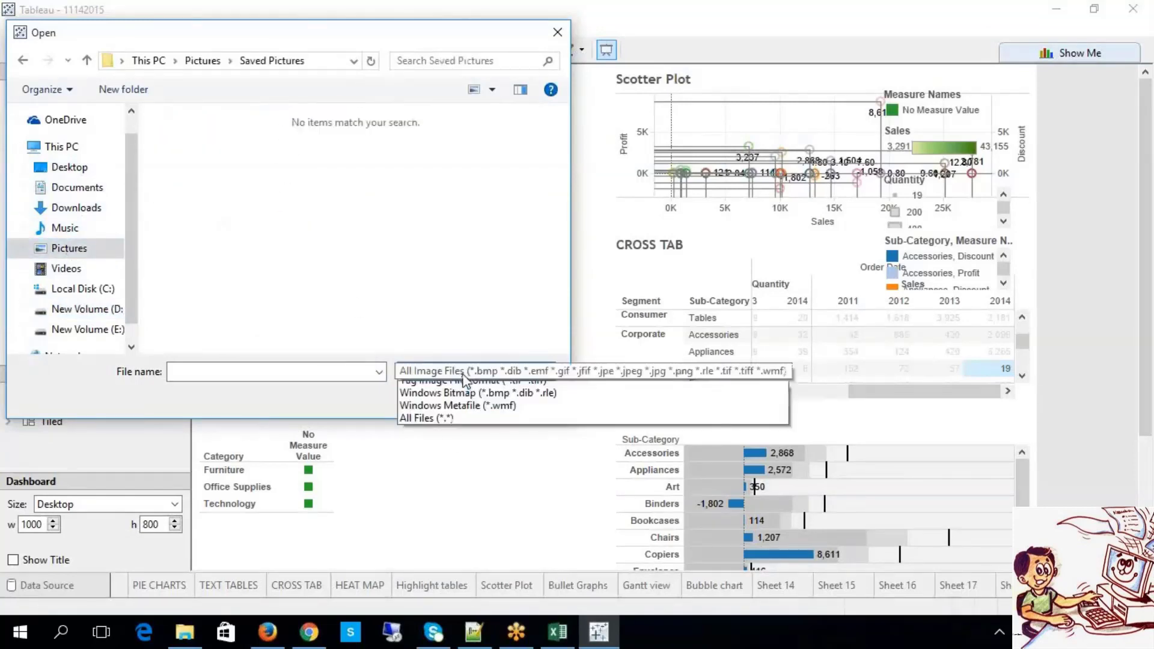
left_click(455, 501)
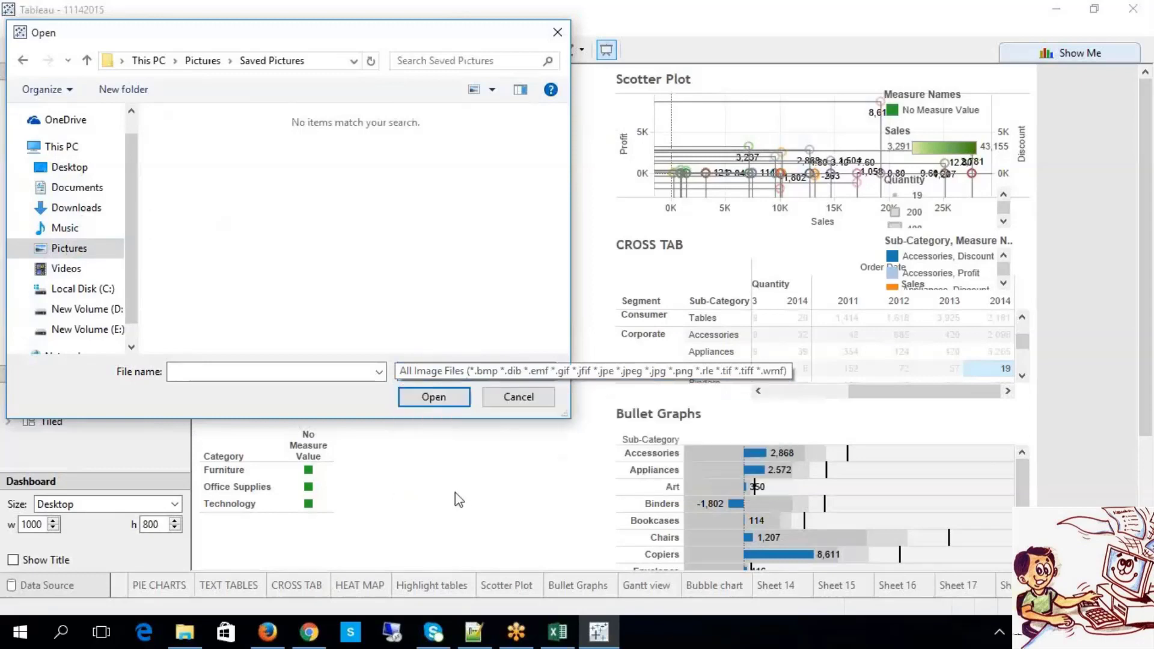
left_click(508, 399)
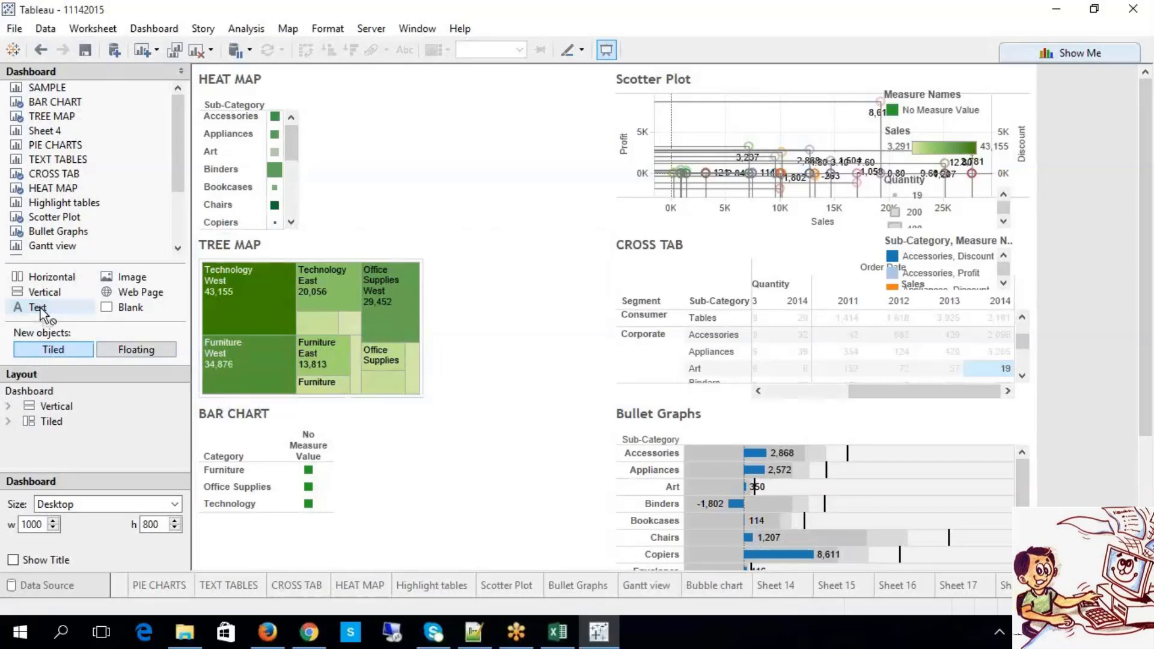
Add a text object reading TABLEAU above the heat map and format it bold, size 16 and red.
mouse_move(35, 307)
left_mouse_down()
mouse_move(339, 224)
mouse_move(402, 128)
left_mouse_up()
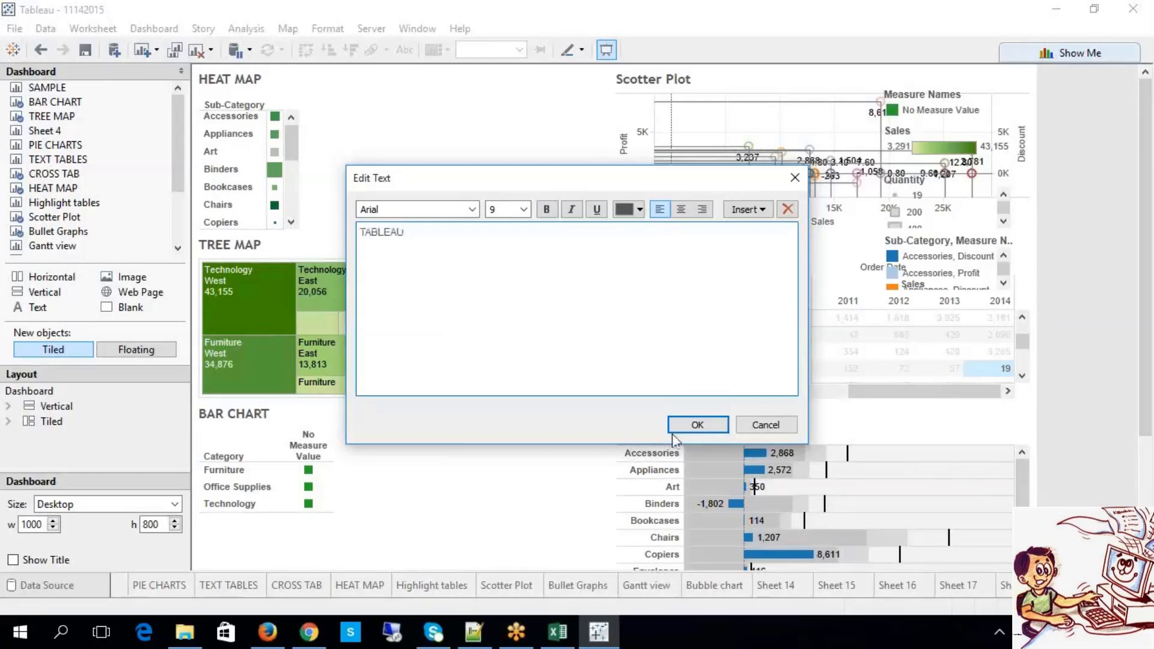
left_click(697, 425)
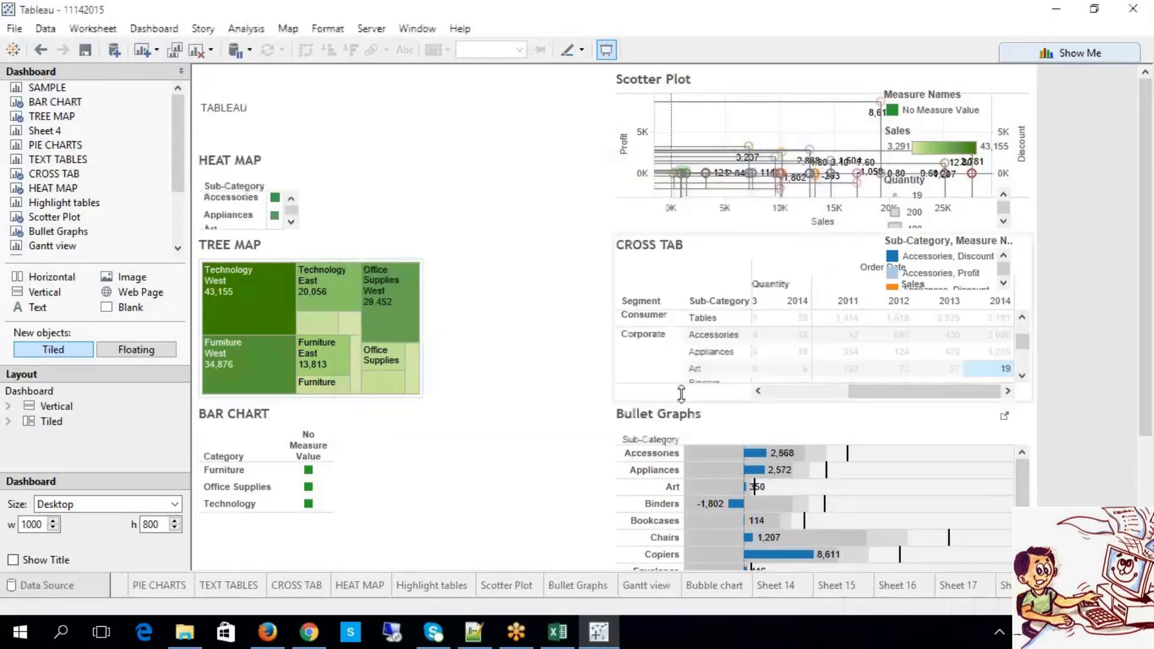
left_click(228, 117)
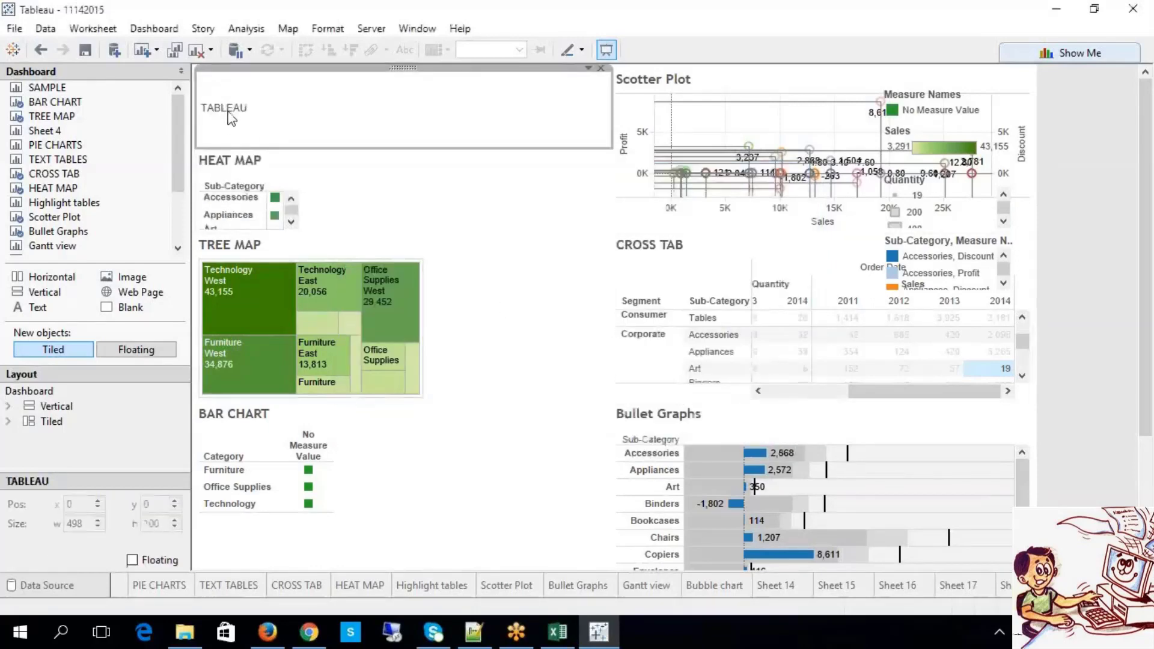
right_click(229, 114)
left_click(260, 124)
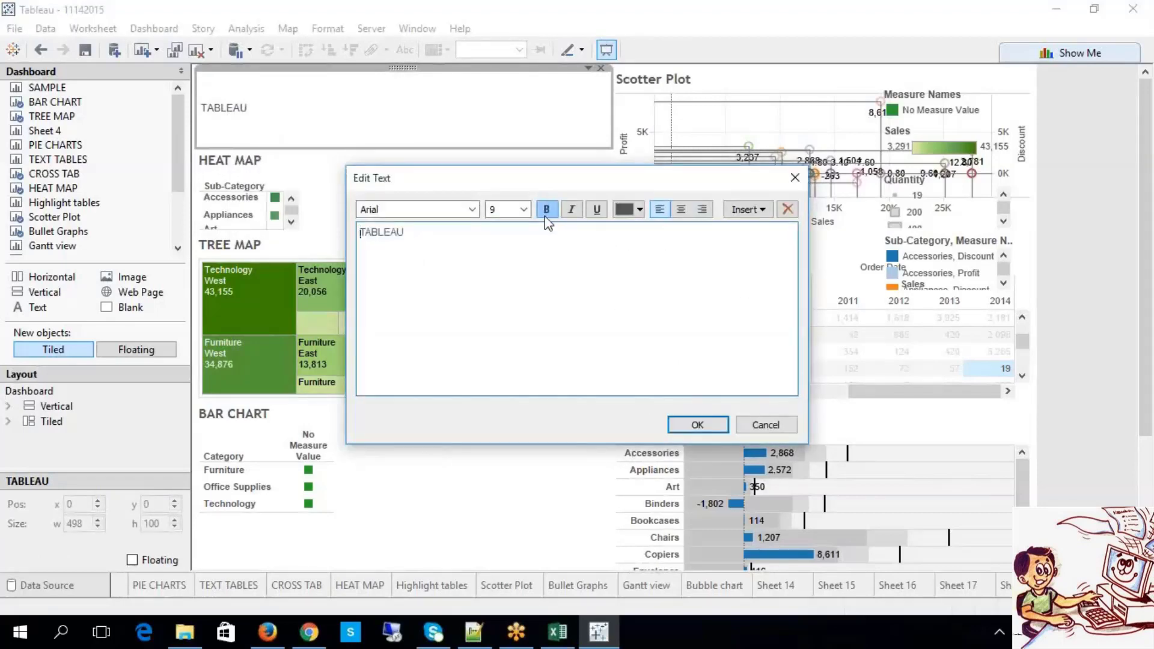
left_click_drag(404, 243, 332, 233)
left_click(545, 209)
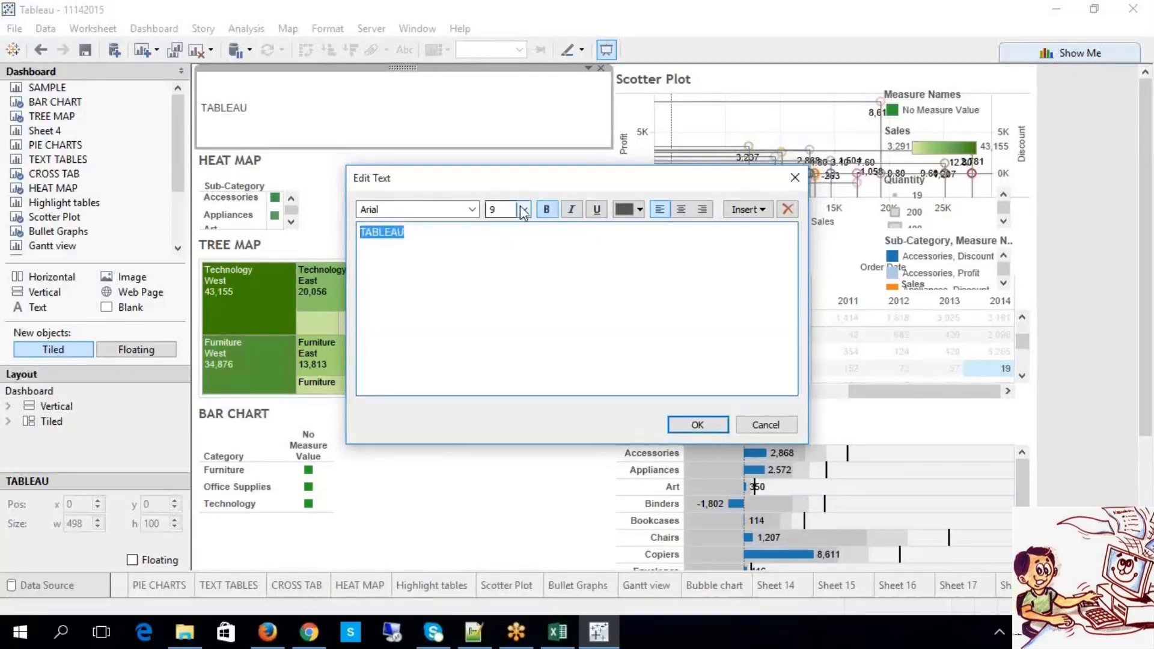
left_click(523, 209)
left_click(497, 307)
left_click(638, 209)
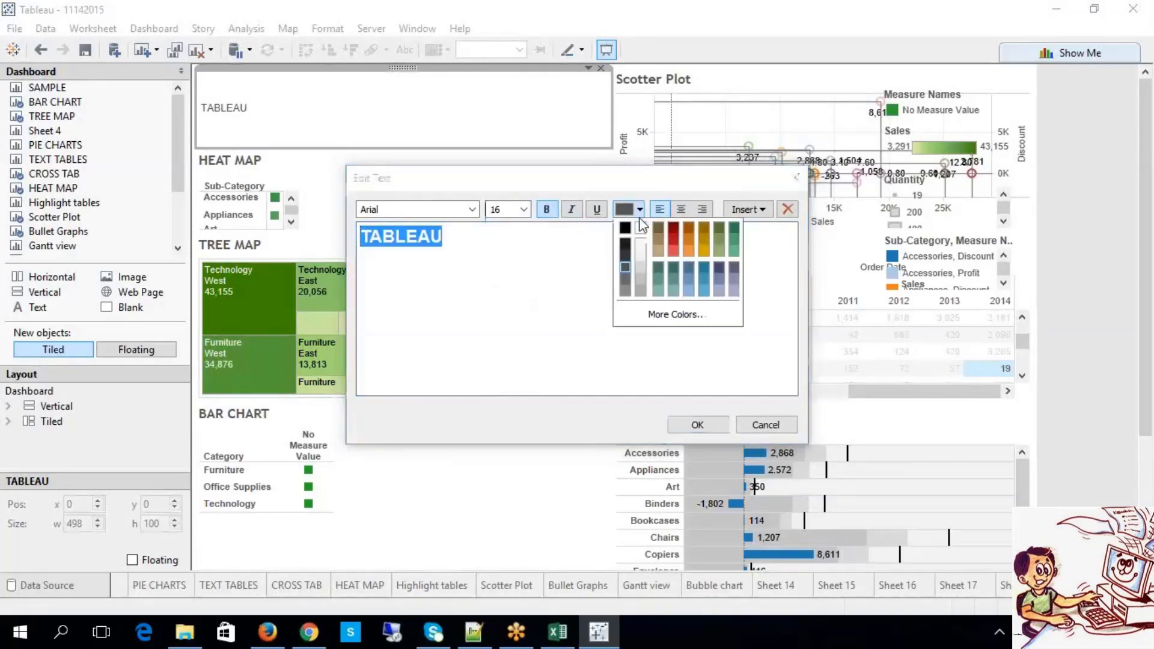
left_click(675, 238)
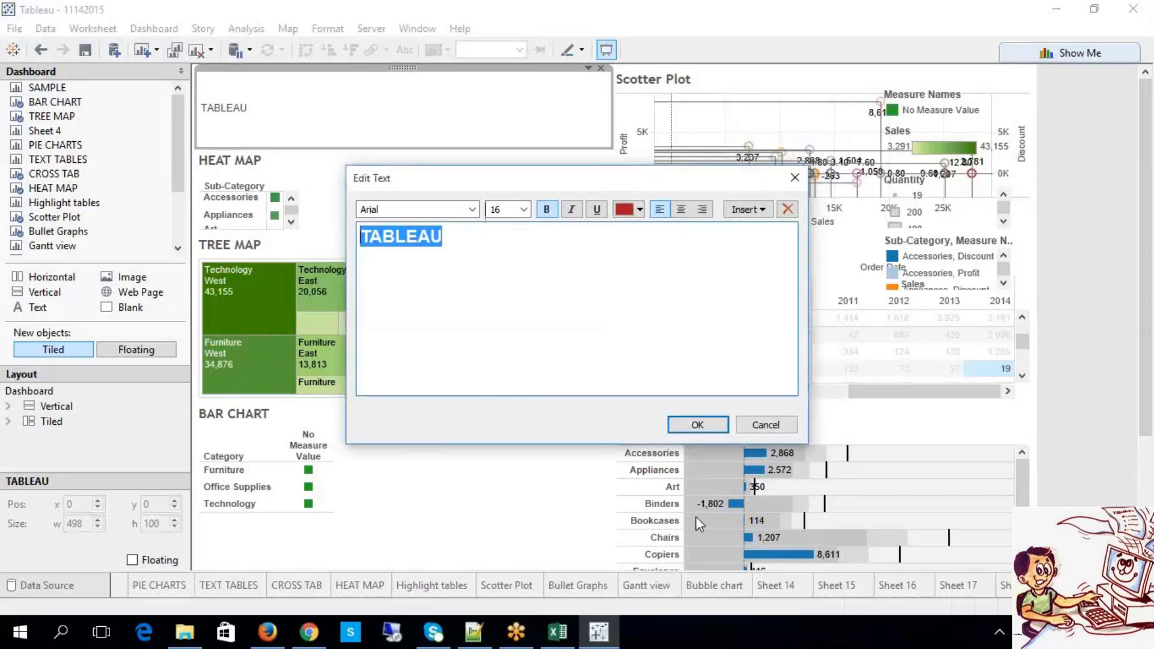
left_click(695, 423)
right_click(328, 124)
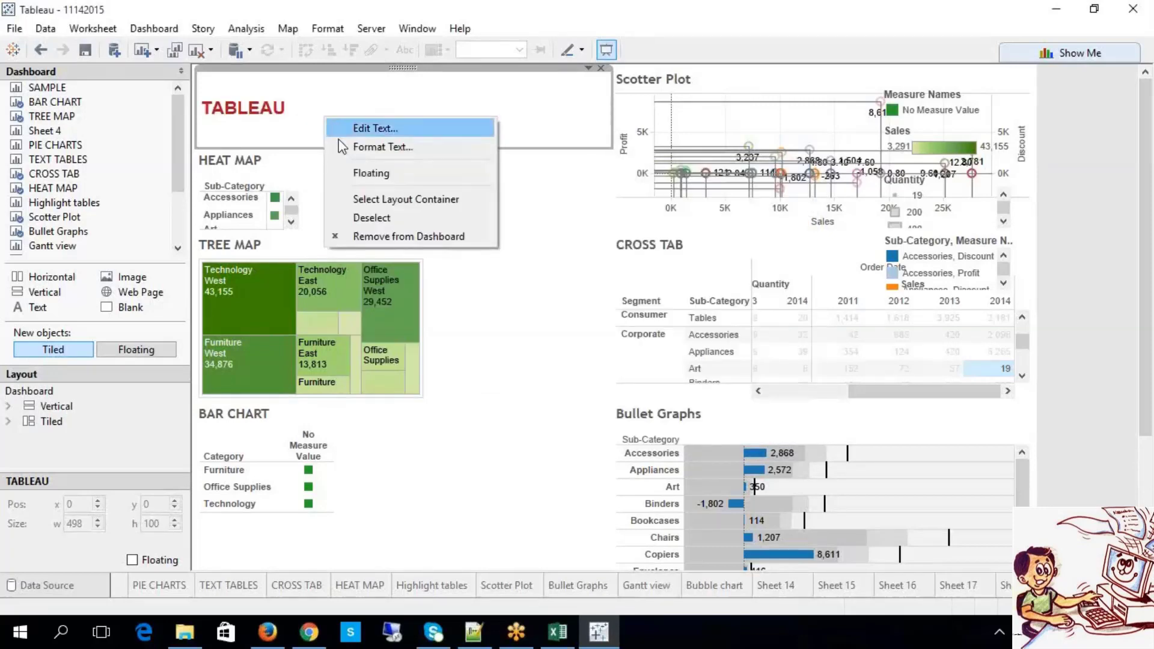
left_click(141, 292)
left_click_drag(141, 292, 455, 118)
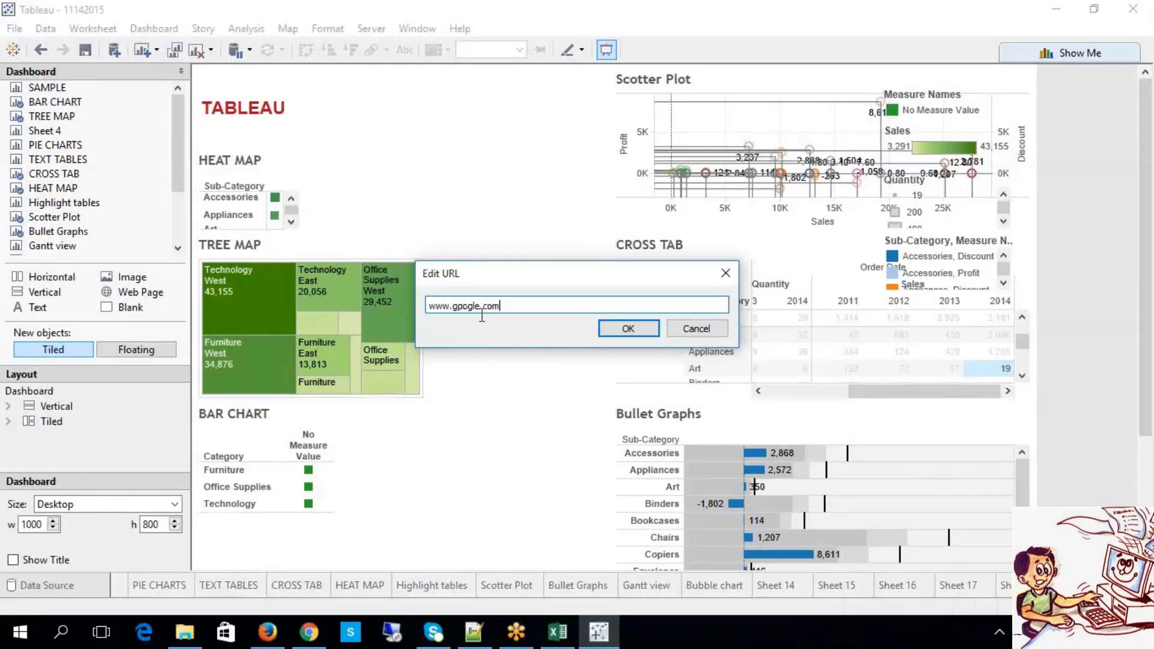
left_click(625, 328)
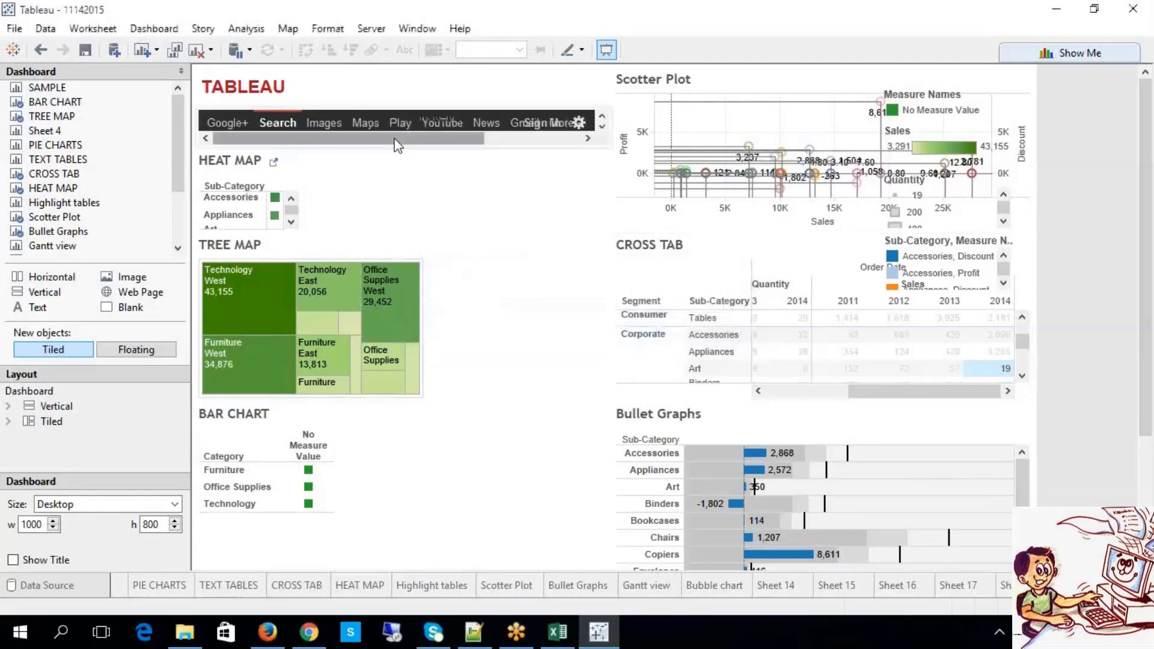
Enlarge the web page object downward to a height of about 115 so more of the Google page fits.
left_click(410, 195)
left_click(377, 114)
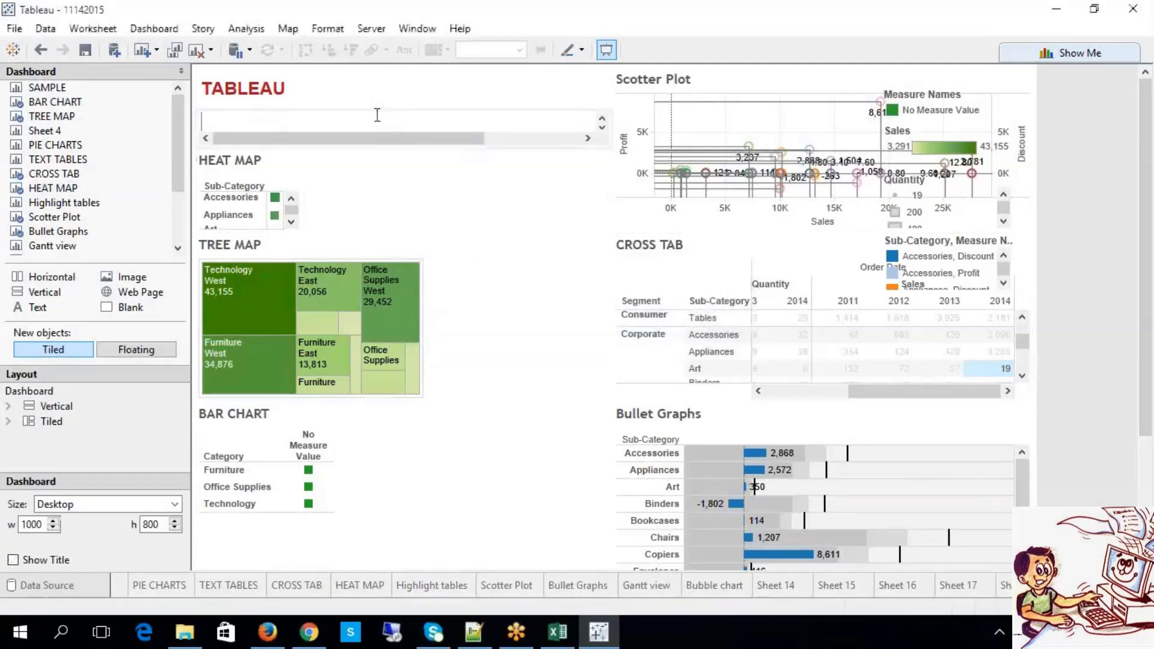
left_click(602, 126)
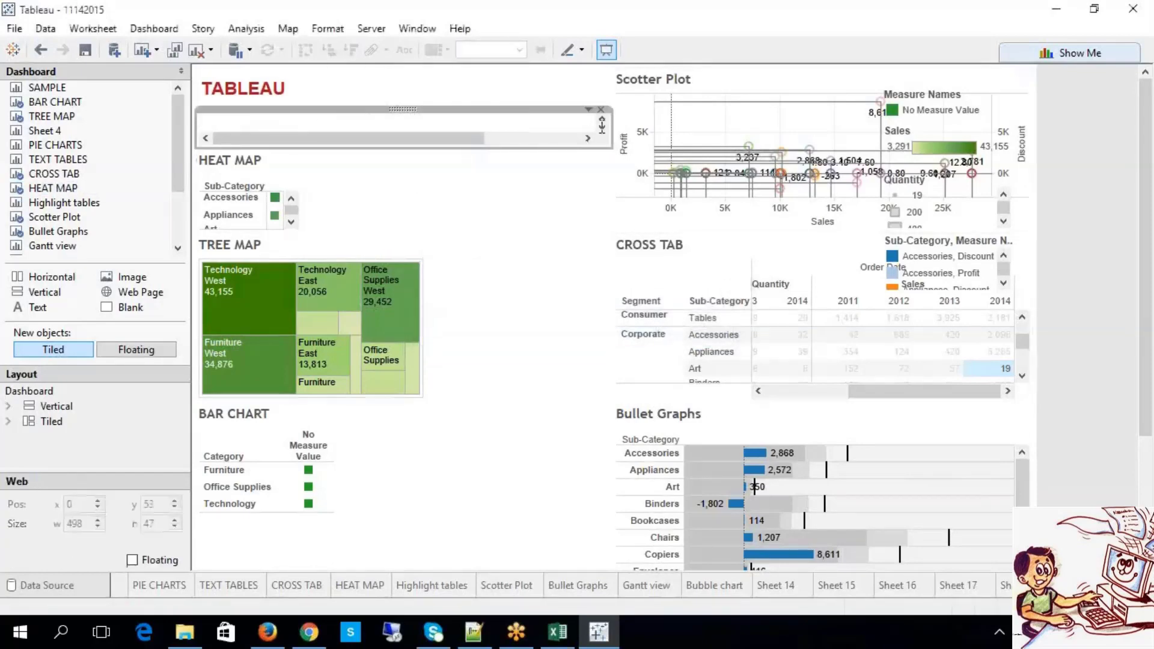
left_click(601, 118)
left_click(601, 118)
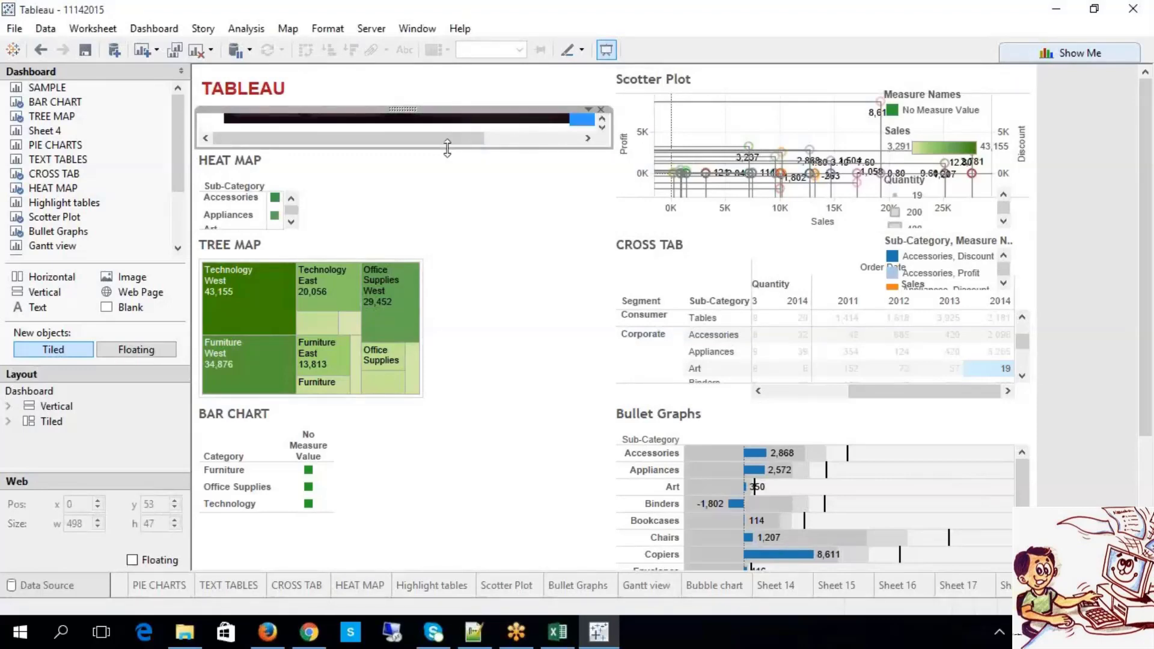
left_click_drag(448, 147, 448, 204)
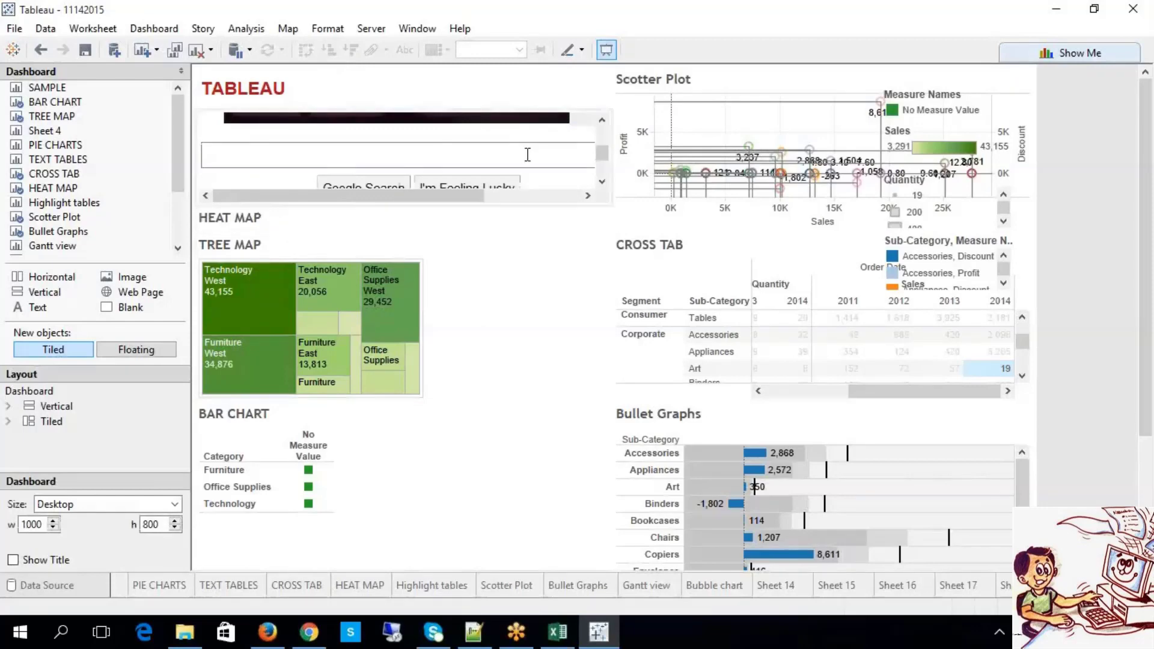
left_click(494, 198)
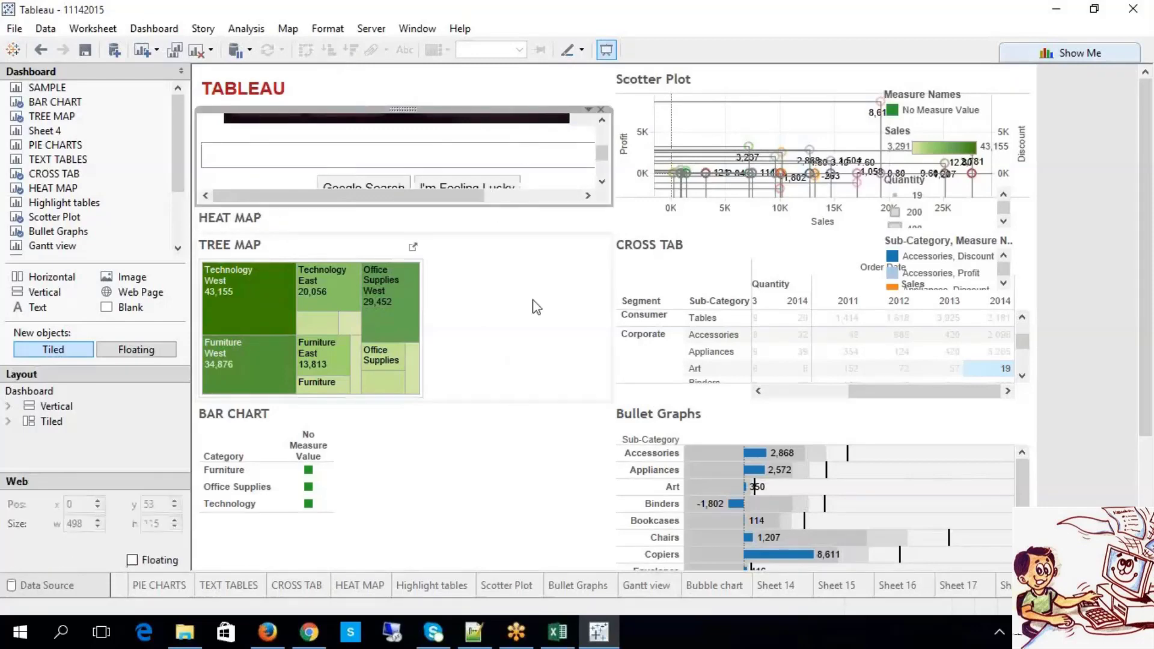
Remove the tree map and the heat map from the dashboard.
left_click(496, 250)
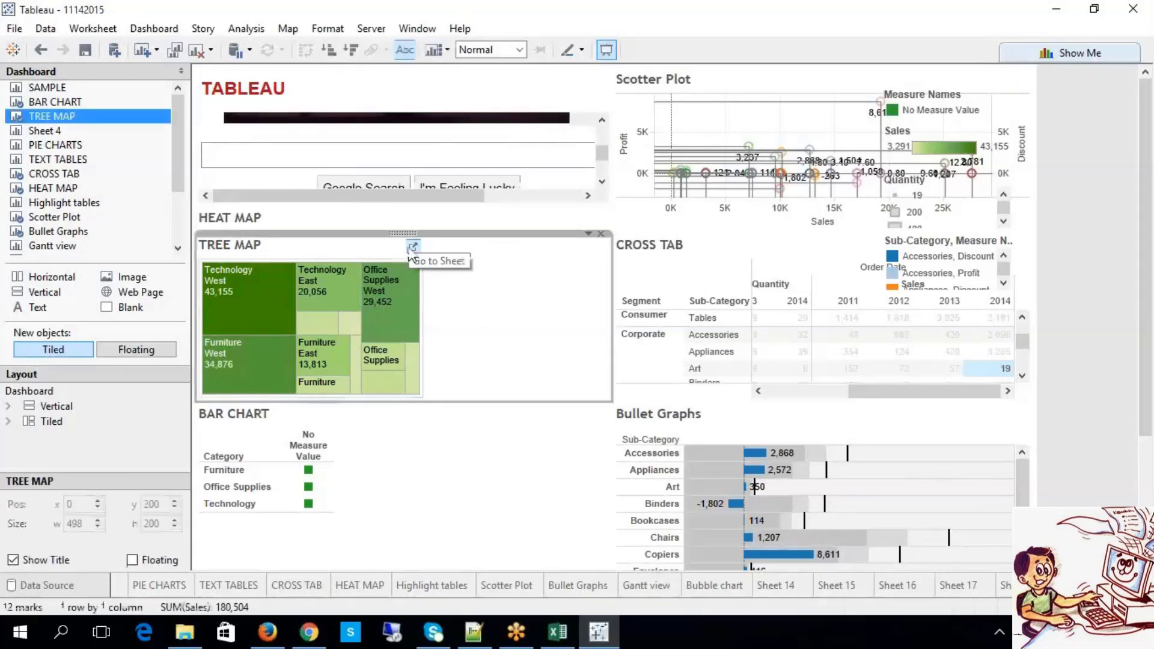
left_click(589, 233)
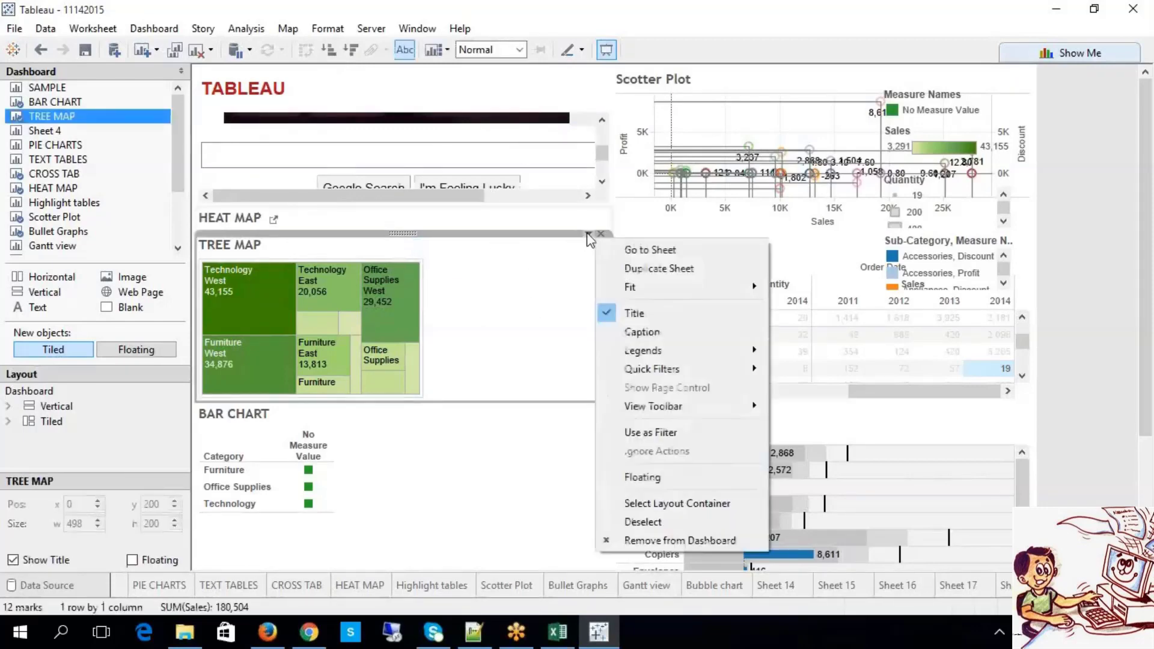
left_click(491, 513)
left_click(496, 481)
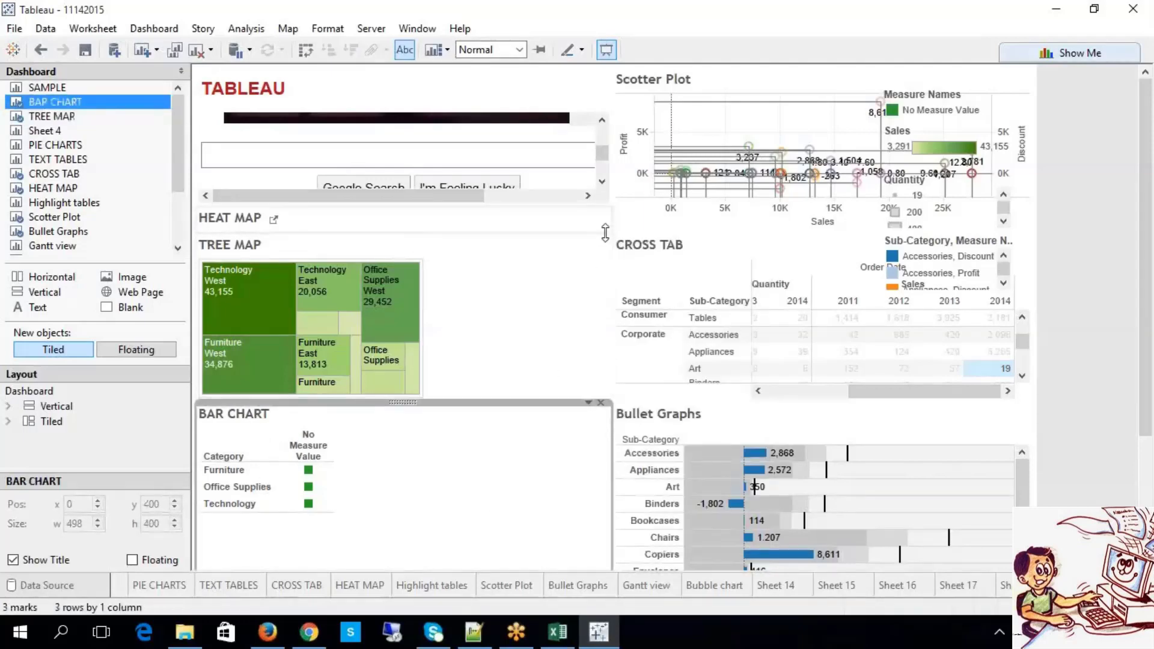
left_click(605, 244)
left_click(603, 240)
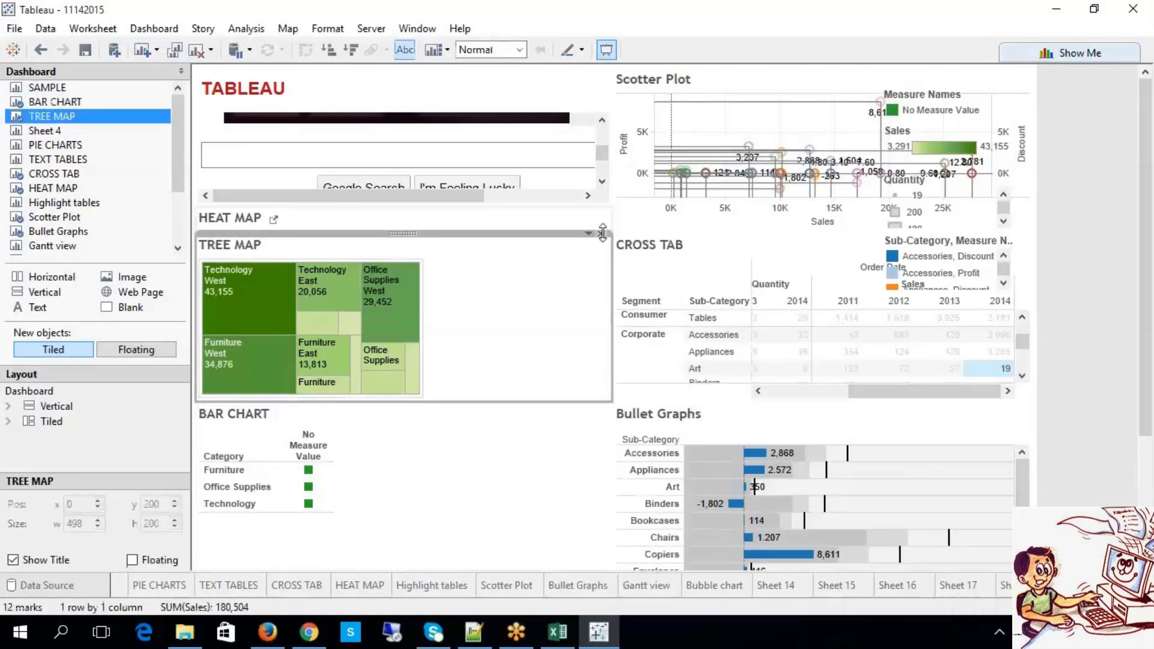
left_click(600, 233)
left_click(499, 268)
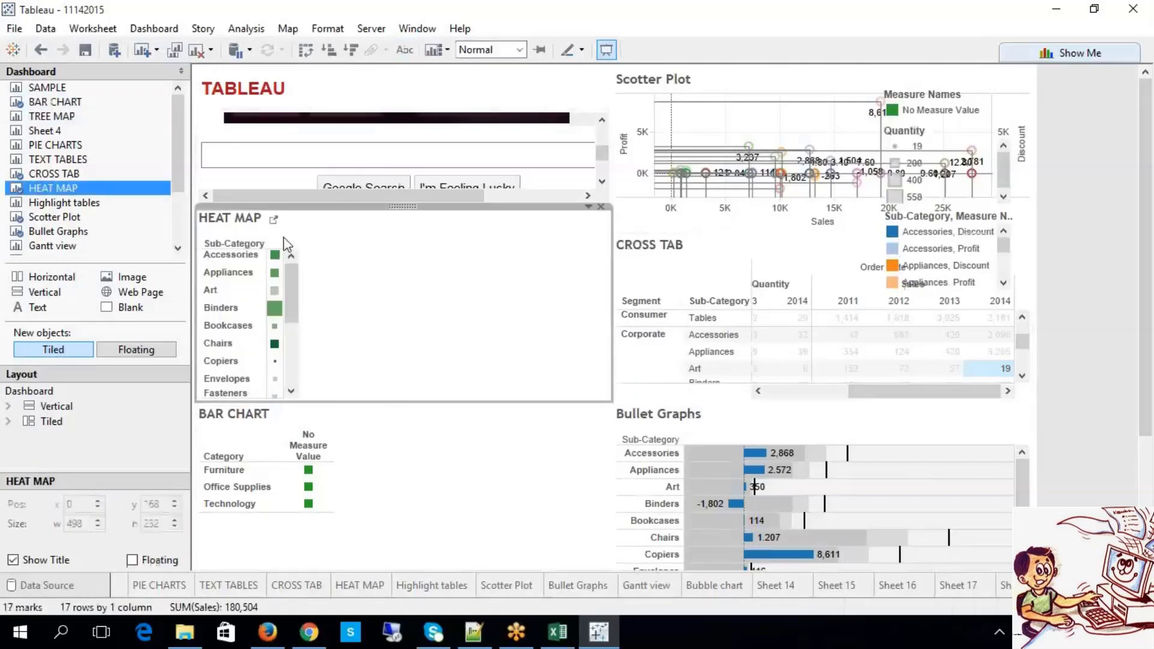
left_click(599, 208)
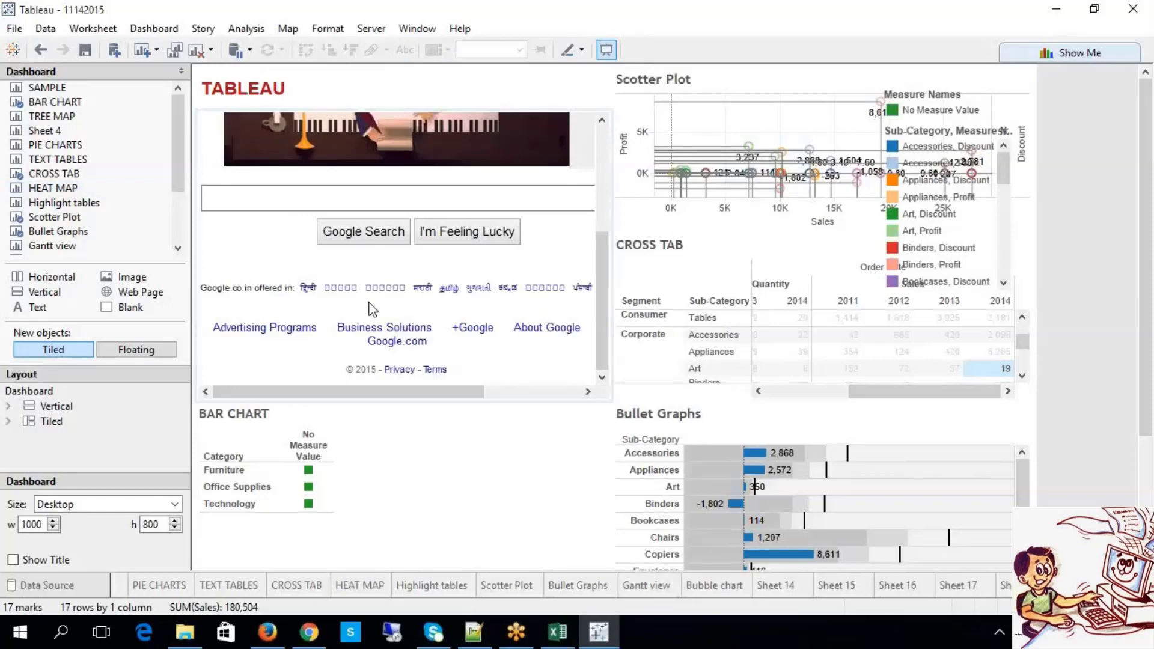
Search Google for "tableau desktop" inside the dashboard's embedded web page.
left_click(607, 274)
scroll(584, 208, "up", 2)
scroll(583, 203, "up", 2)
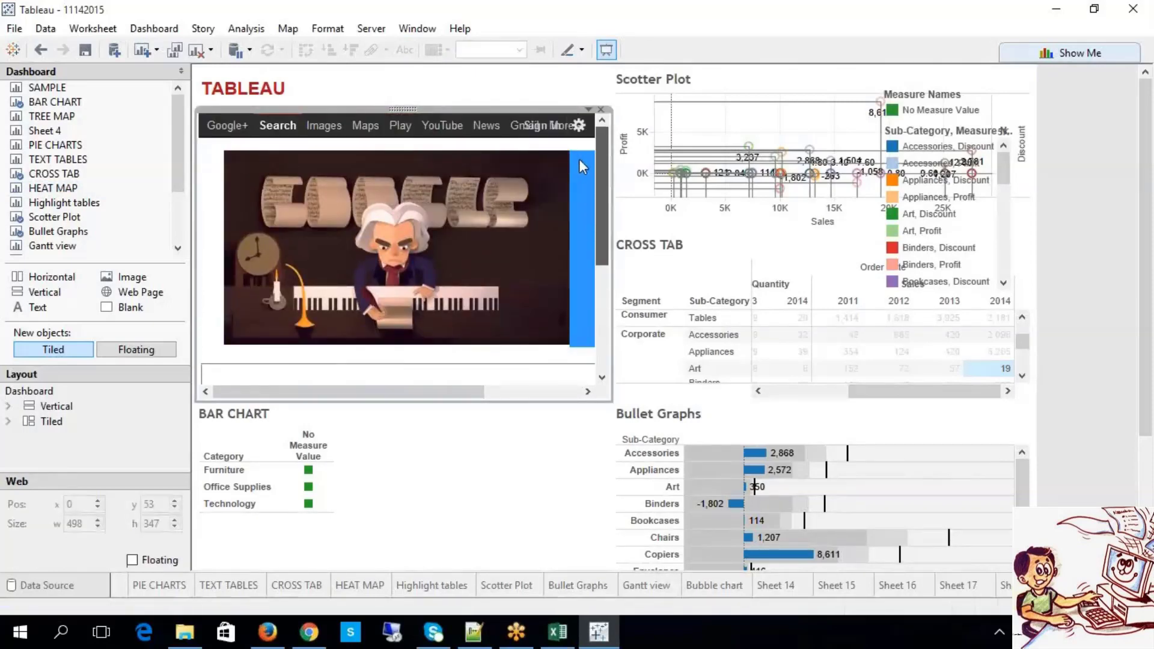
scroll(579, 158, "down", 1)
left_click(262, 354)
type("tableau ")
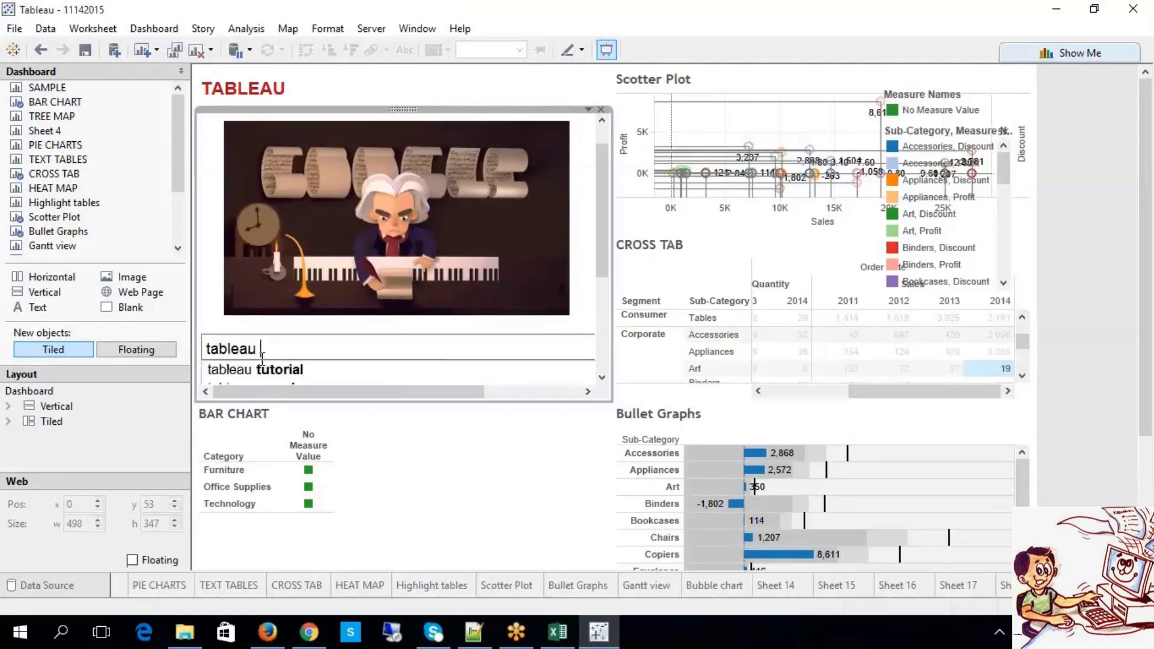
type("desktop")
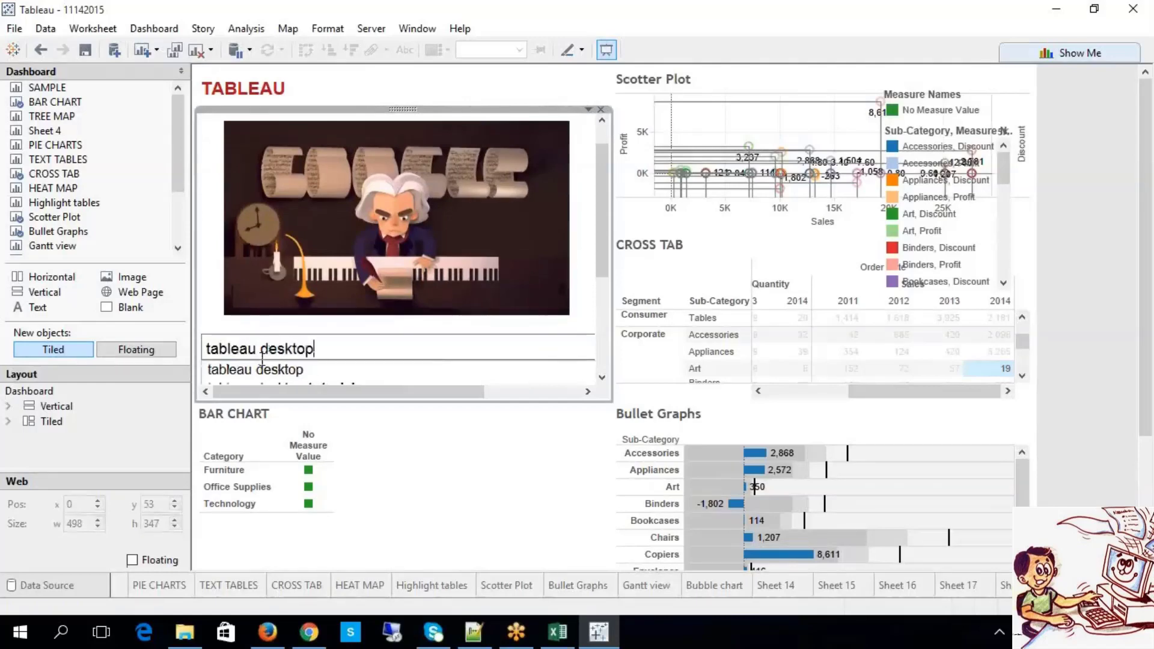
key("Return")
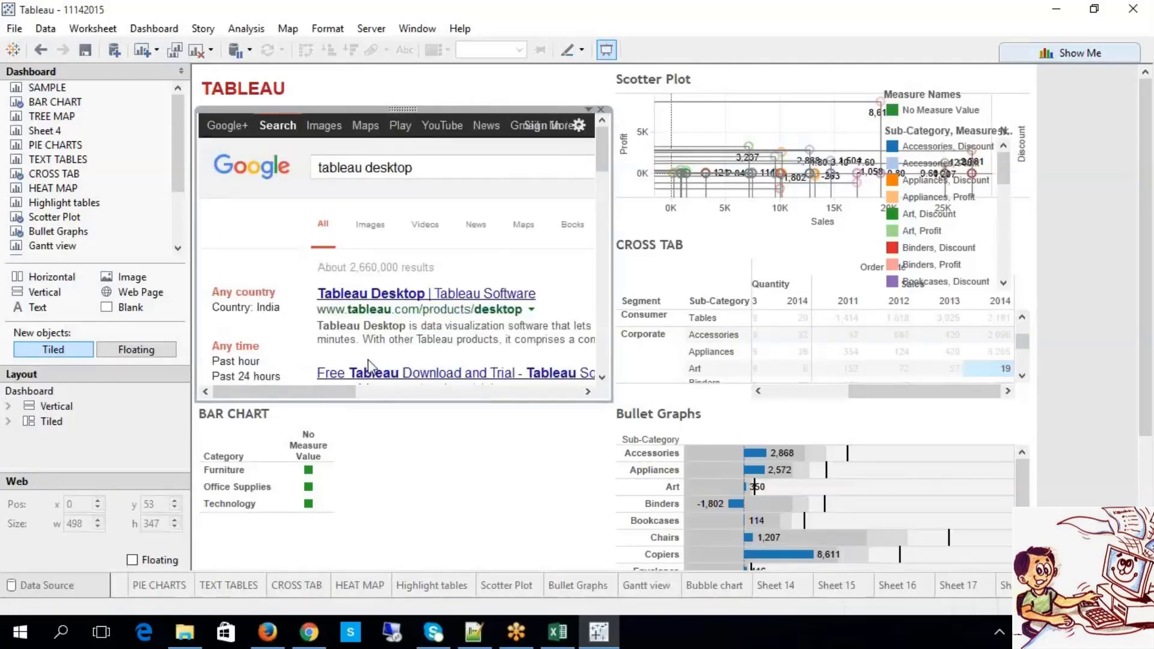
Open the Tableau Desktop search result in the embedded web page and widen the web page object to a width of about 964.
left_click(424, 294)
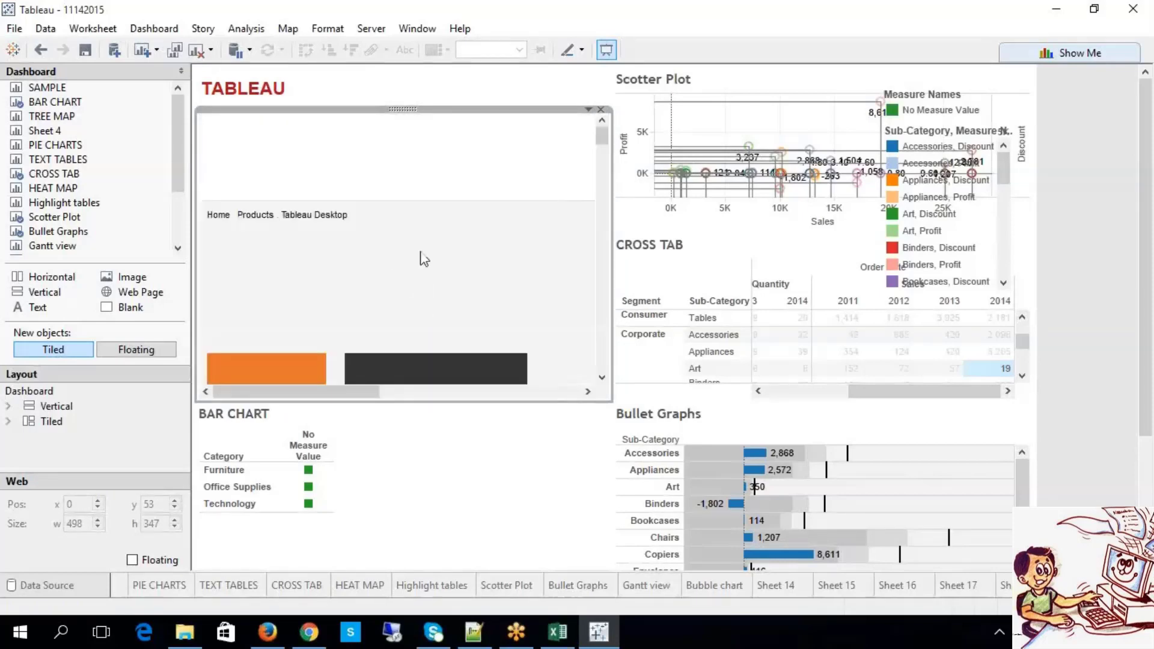
scroll(443, 237, "down", 3)
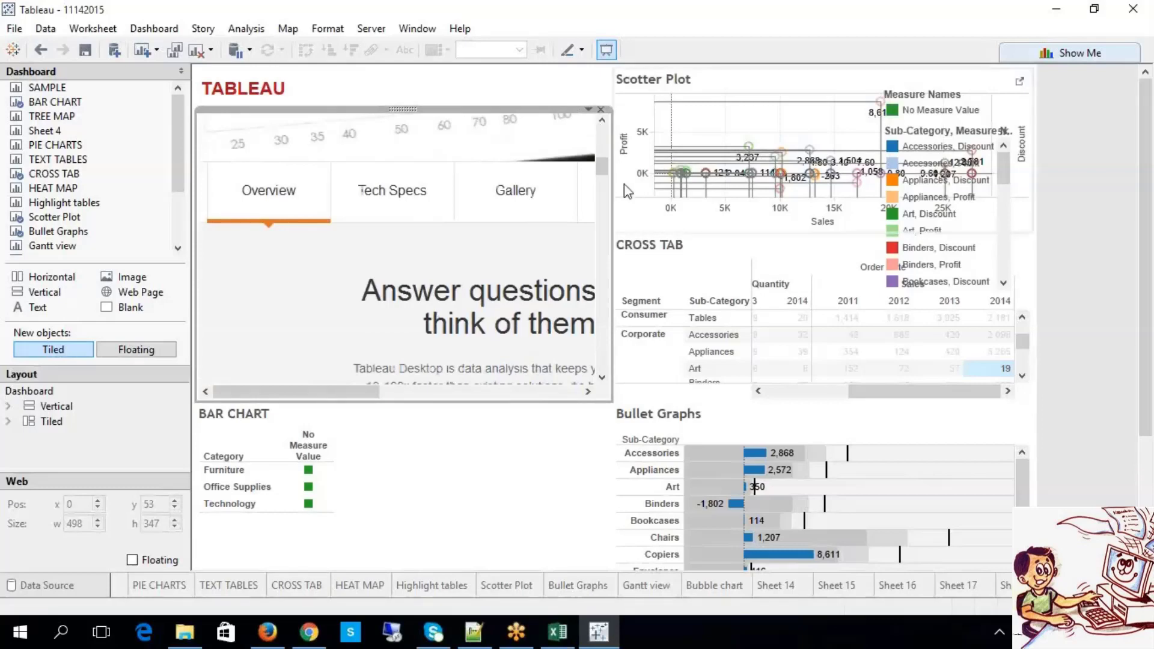
left_click_drag(611, 179, 1086, 261)
scroll(633, 259, "down", 5)
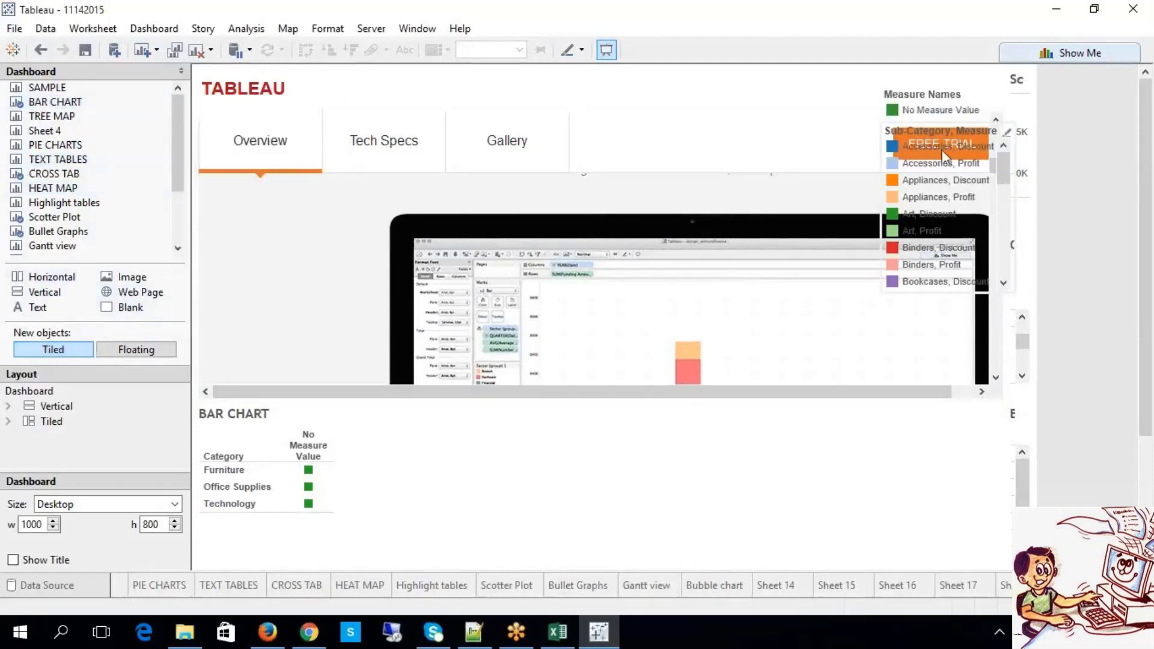
scroll(250, 307, "down", 1)
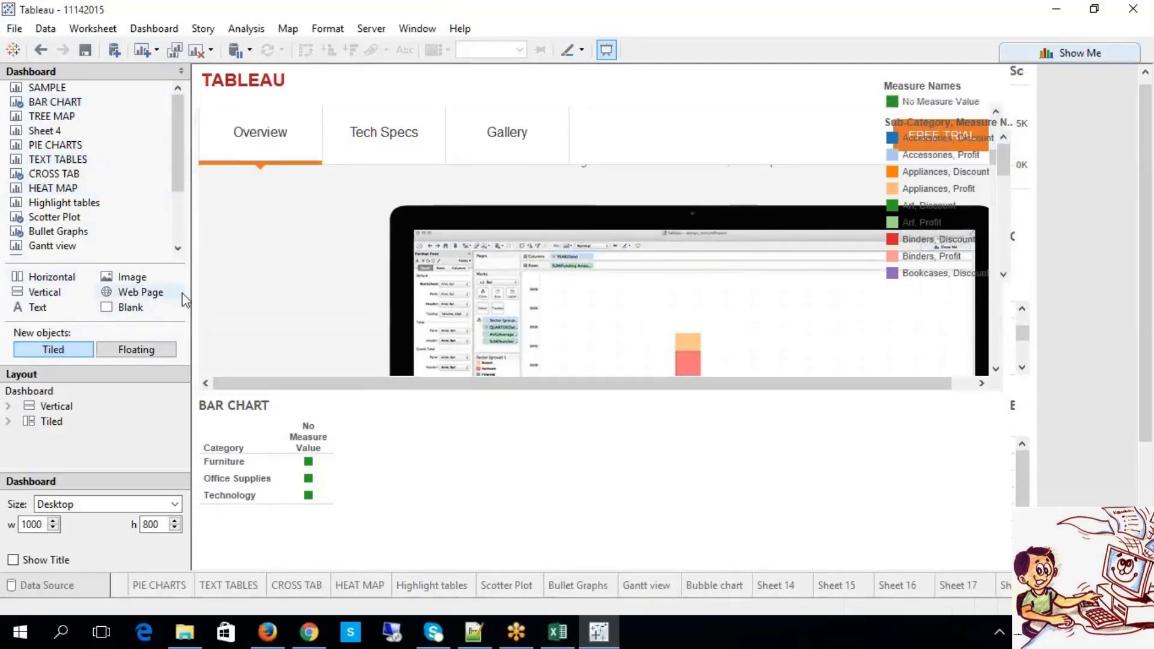
scroll(210, 319, "down", 2)
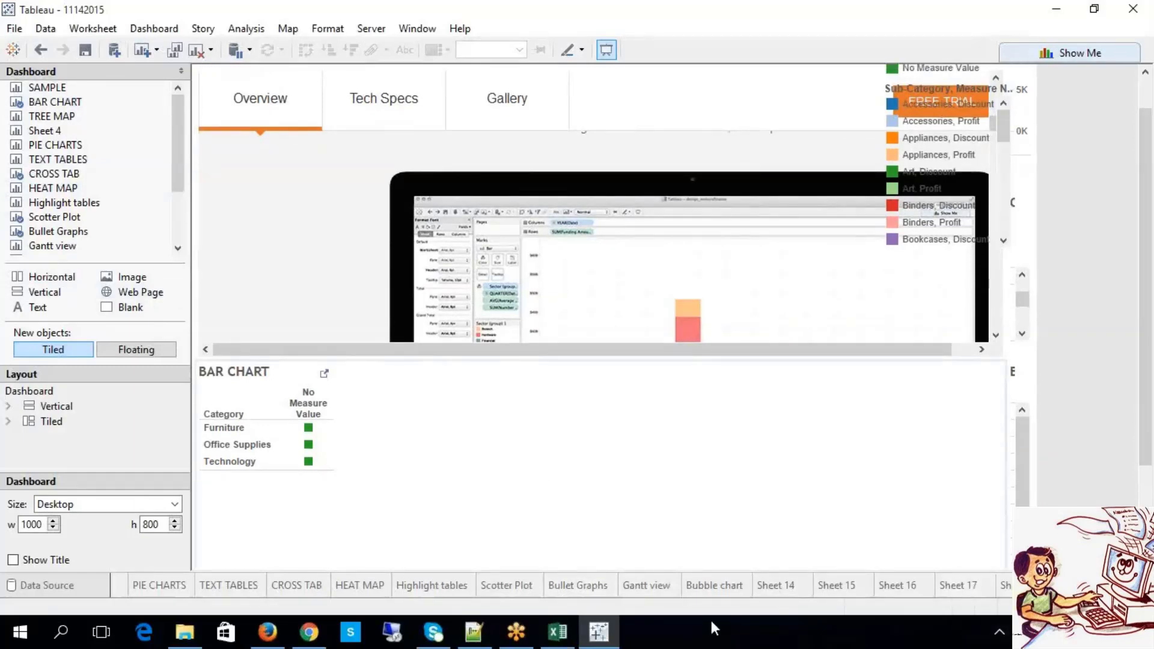
mouse_move(559, 640)
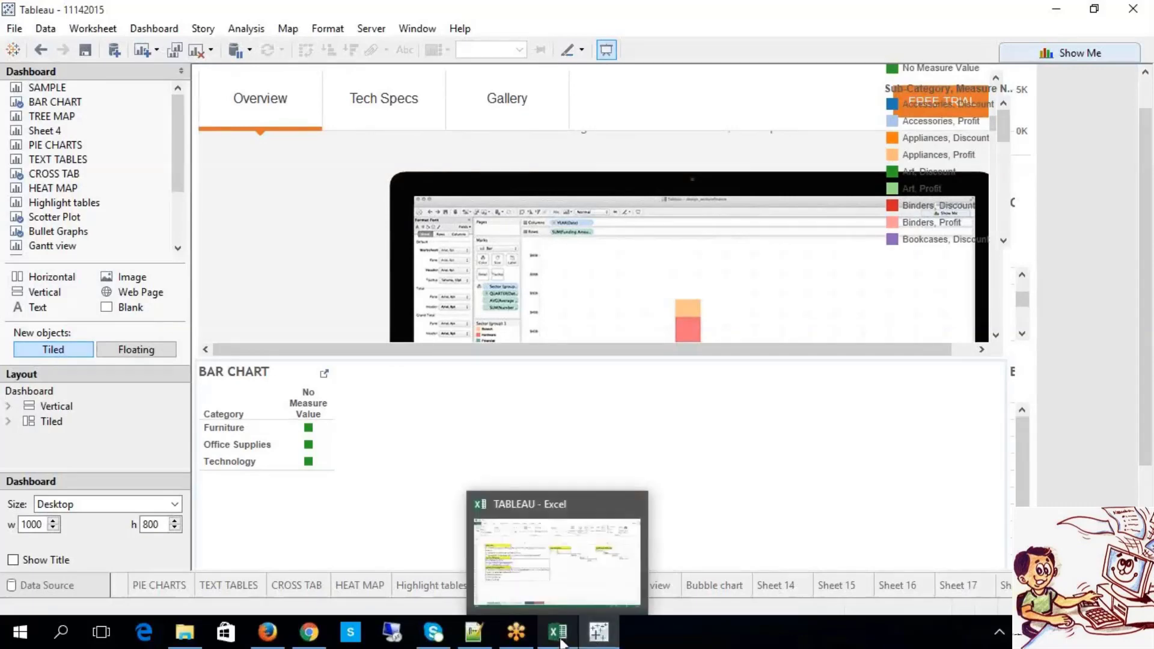
left_click(867, 391)
left_click(978, 360)
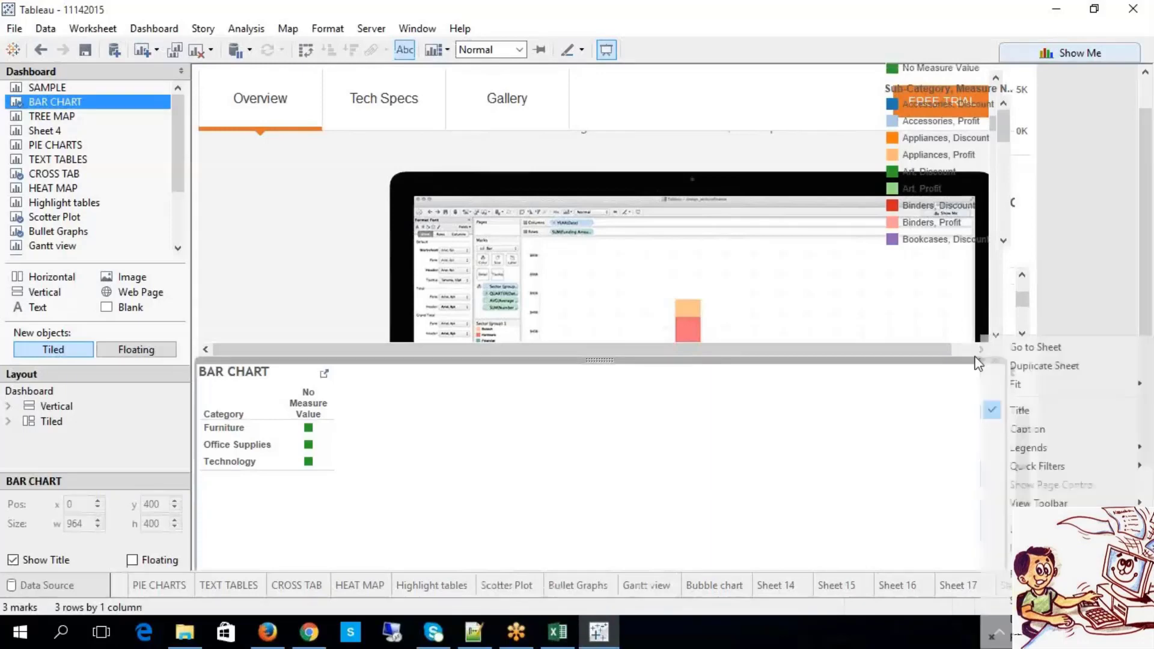
left_click(299, 225)
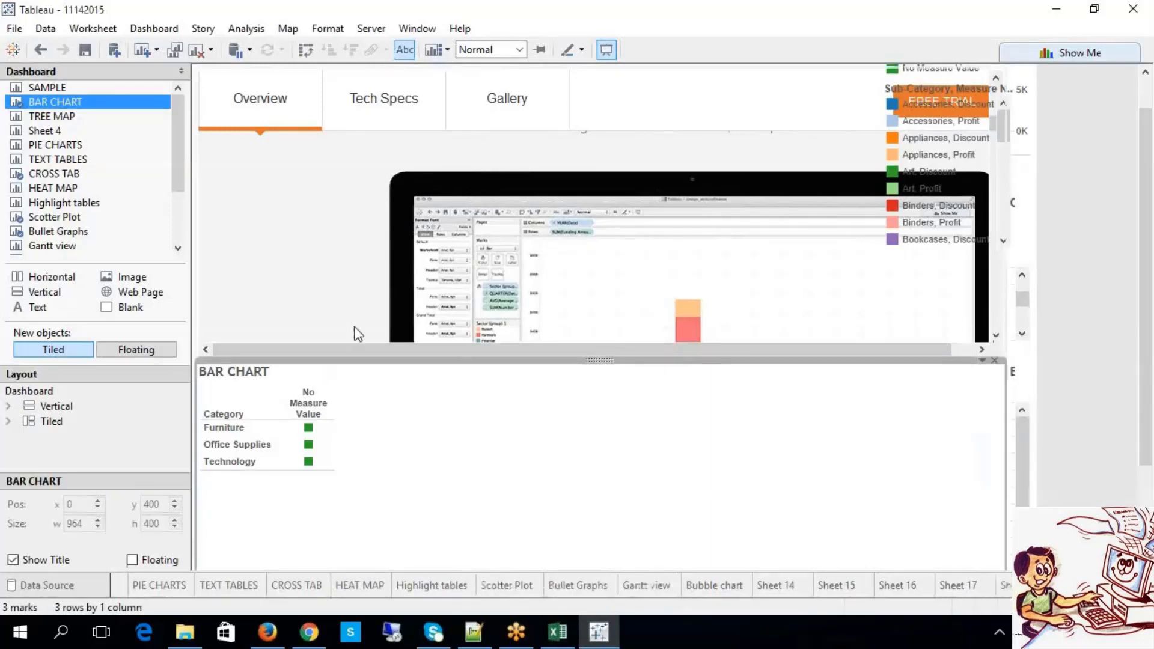
Switch to the TABLEAU workbook in Excel and review the Dashboard Development notes on containers and the report selector.
left_click(571, 644)
key("Down")
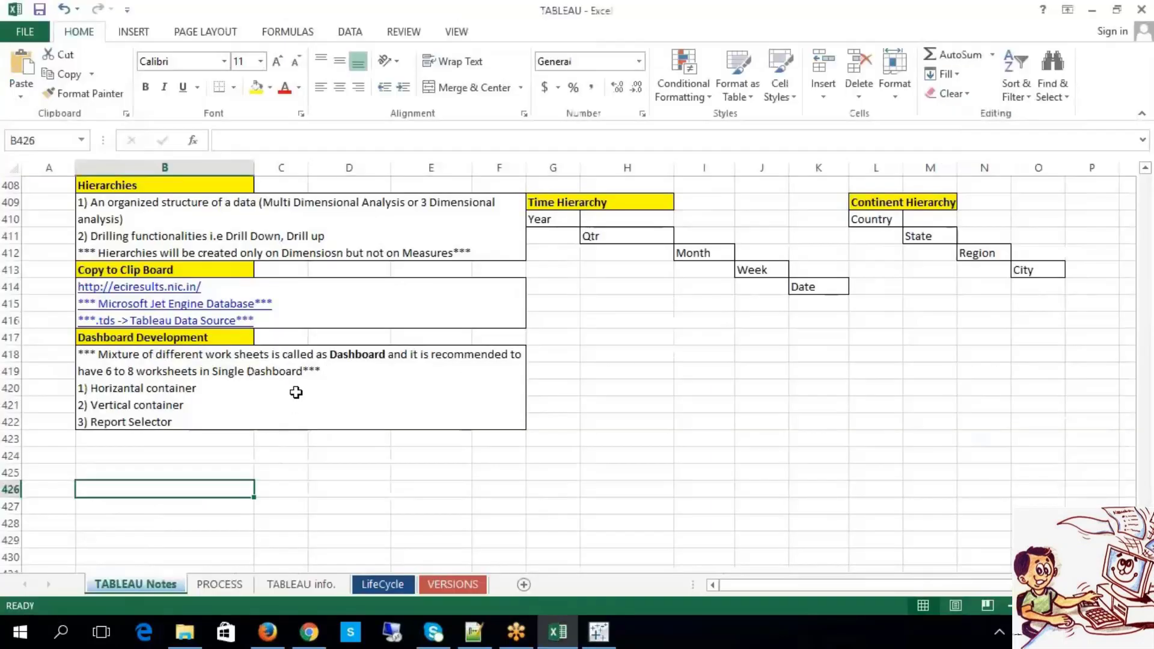
left_click(303, 393)
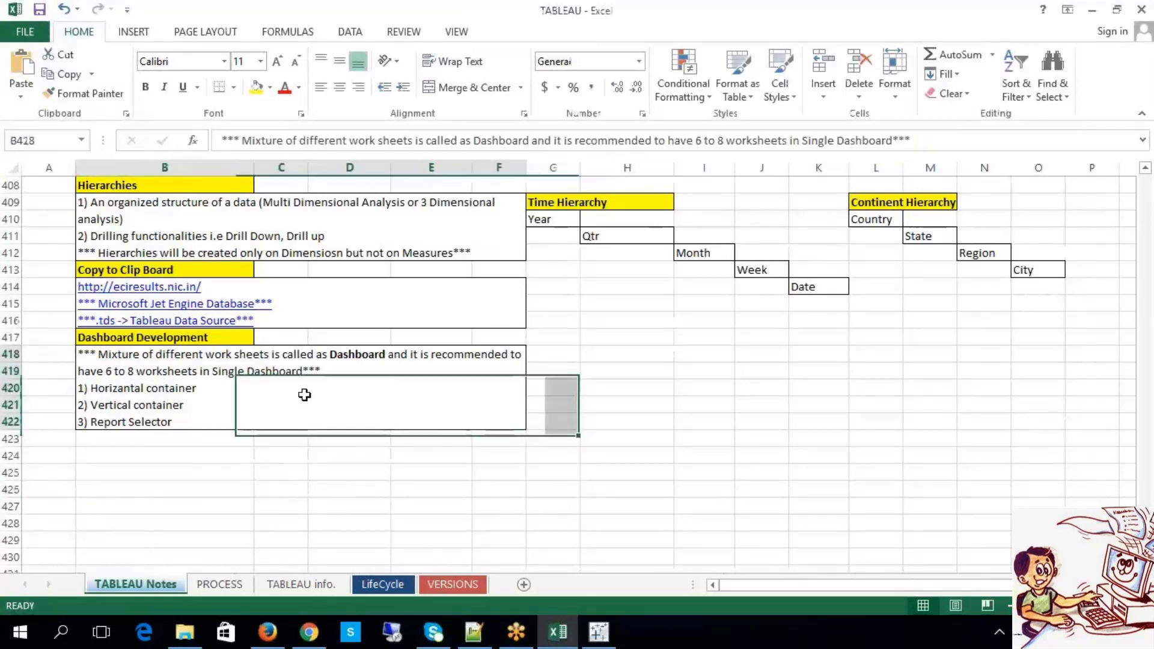
left_click(138, 334)
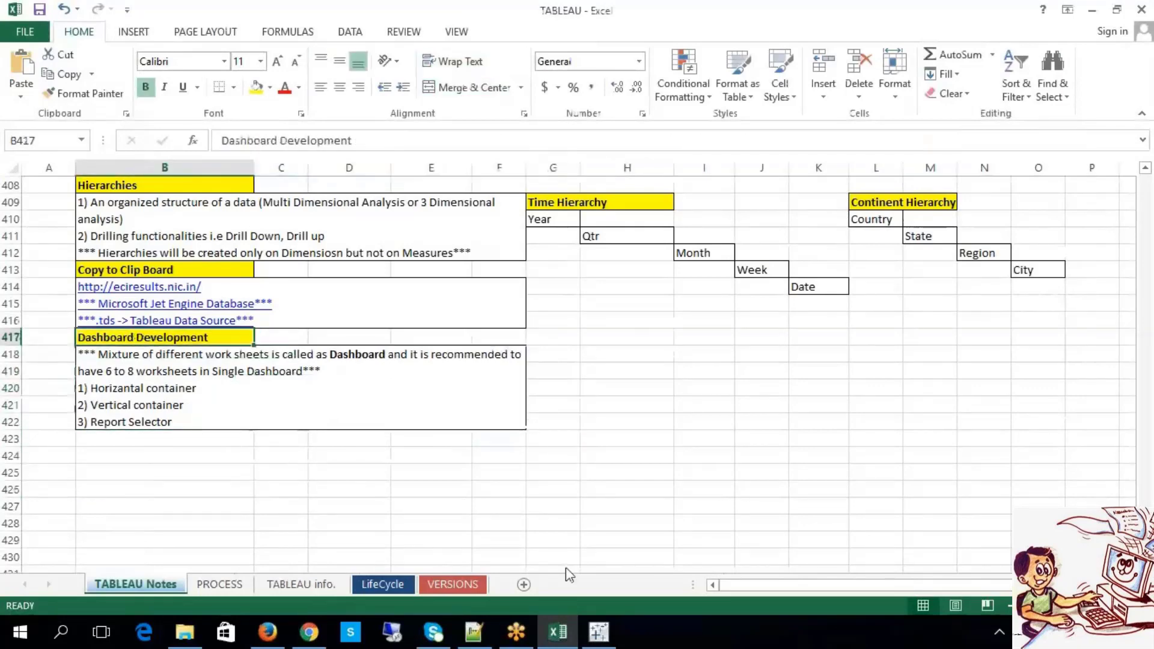
Switch back to Tableau and view the Tech Specs and Gallery sections of the embedded Tableau Desktop page.
left_click(598, 631)
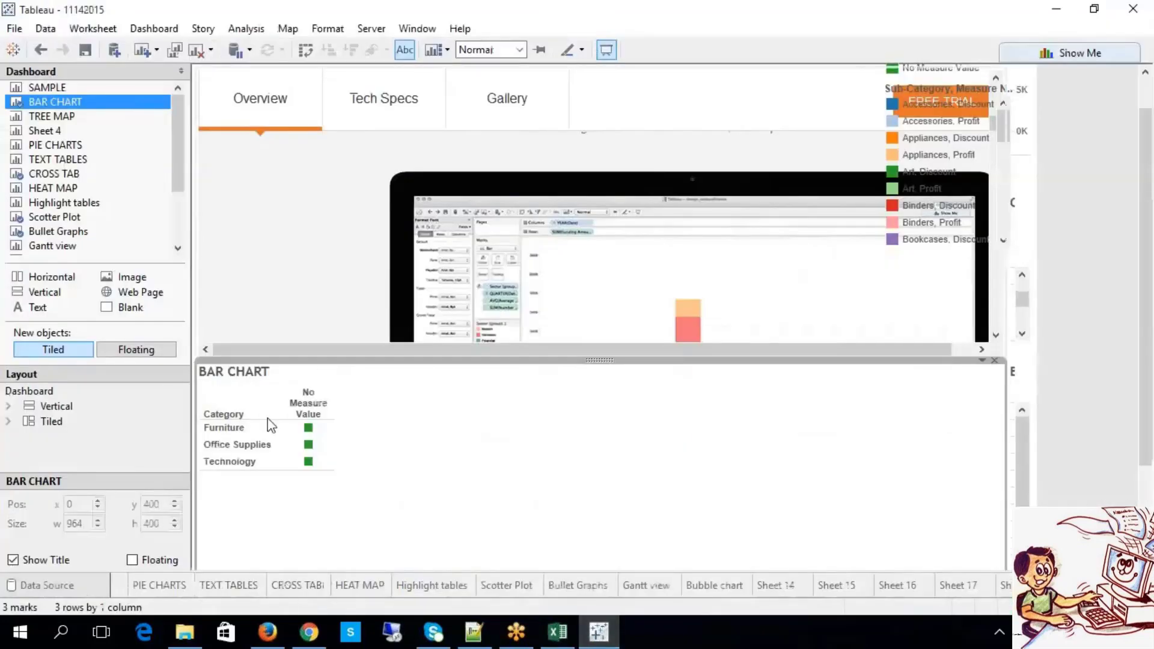
left_click(215, 356)
left_click(368, 126)
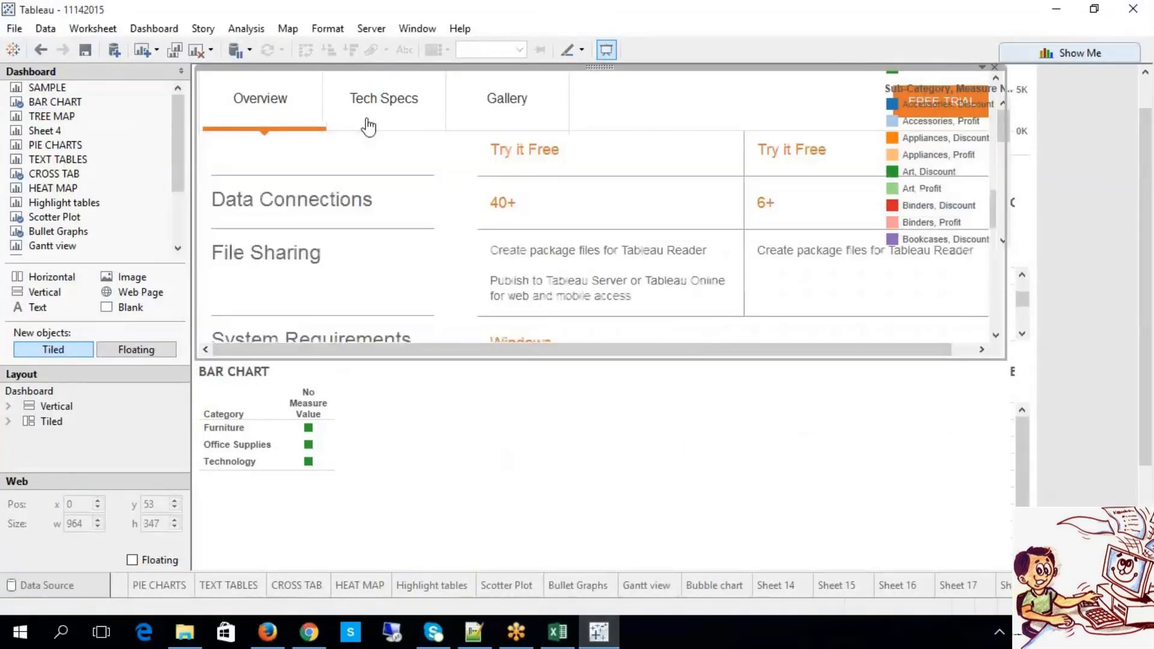
left_click(472, 110)
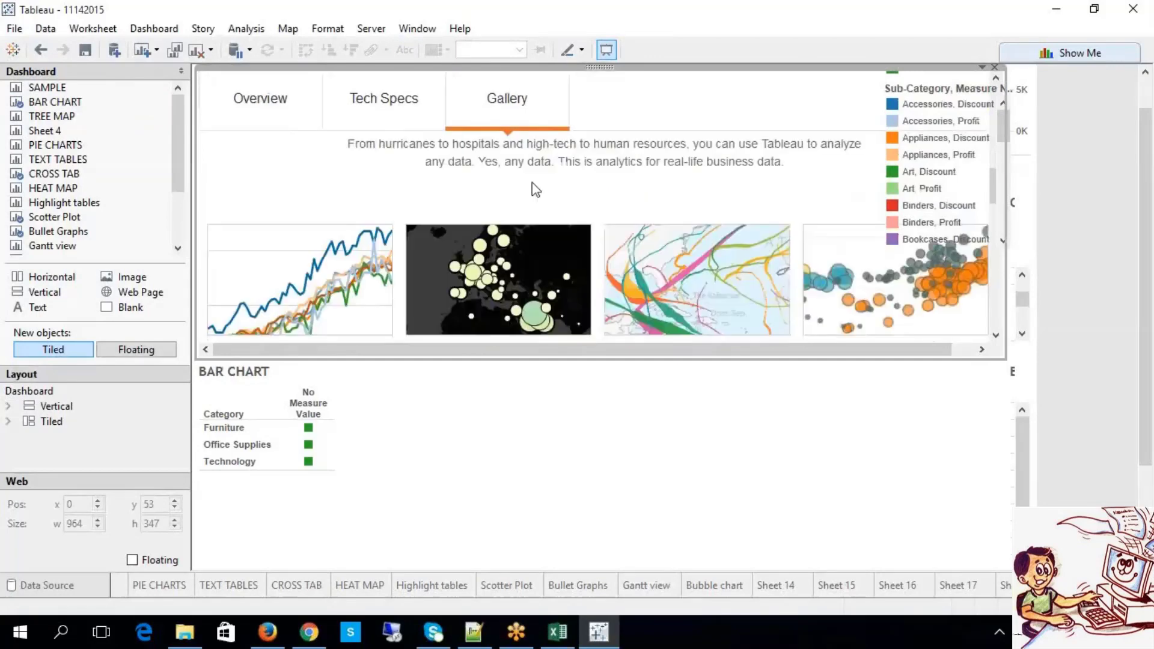
scroll(535, 189, "up", 3)
Remove the web page object from the dashboard and select the TABLEAU text object.
left_click(995, 72)
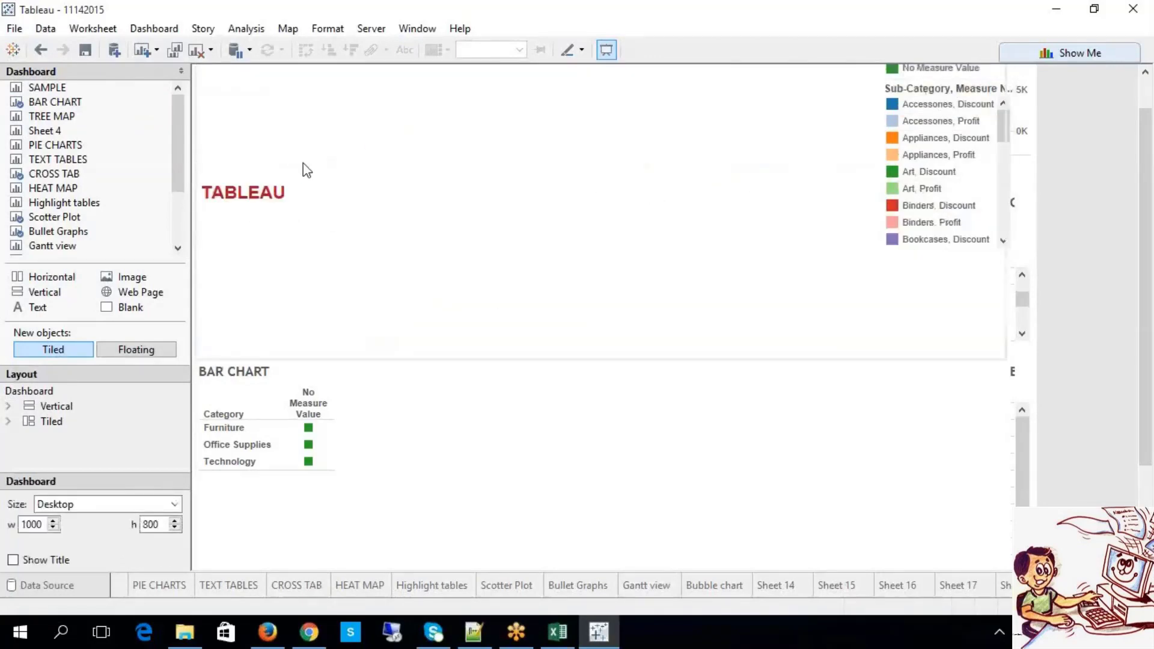
left_click(326, 128)
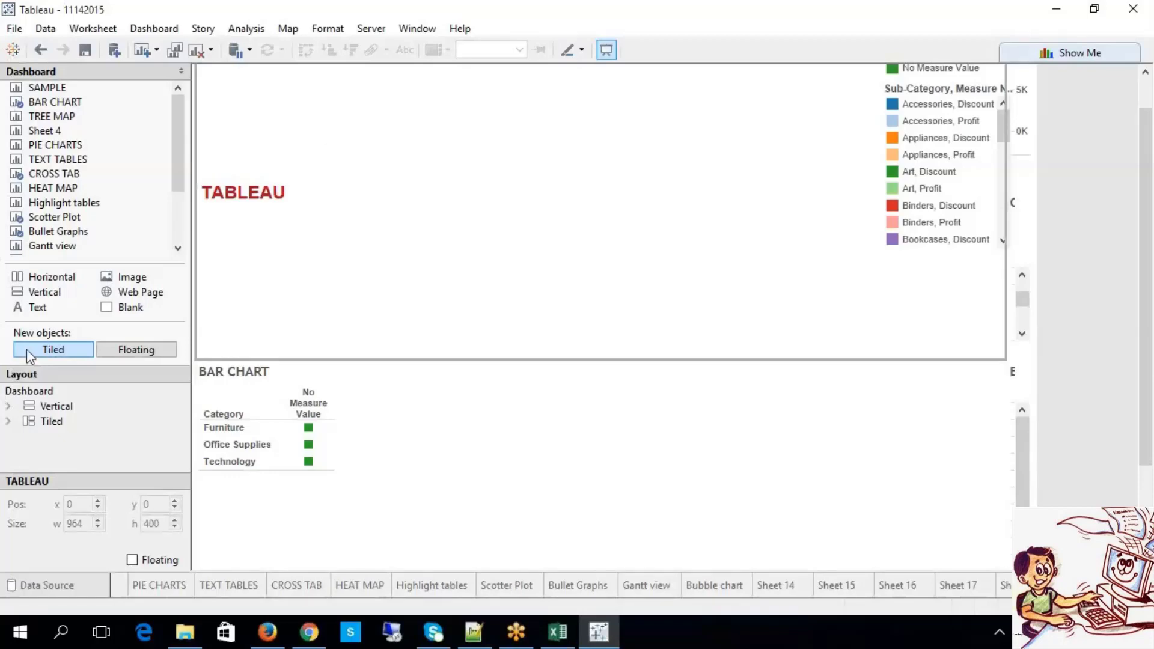
Add the TREE MAP worksheet to the dashboard beside the TABLEAU text, above the bar chart.
mouse_move(56, 109)
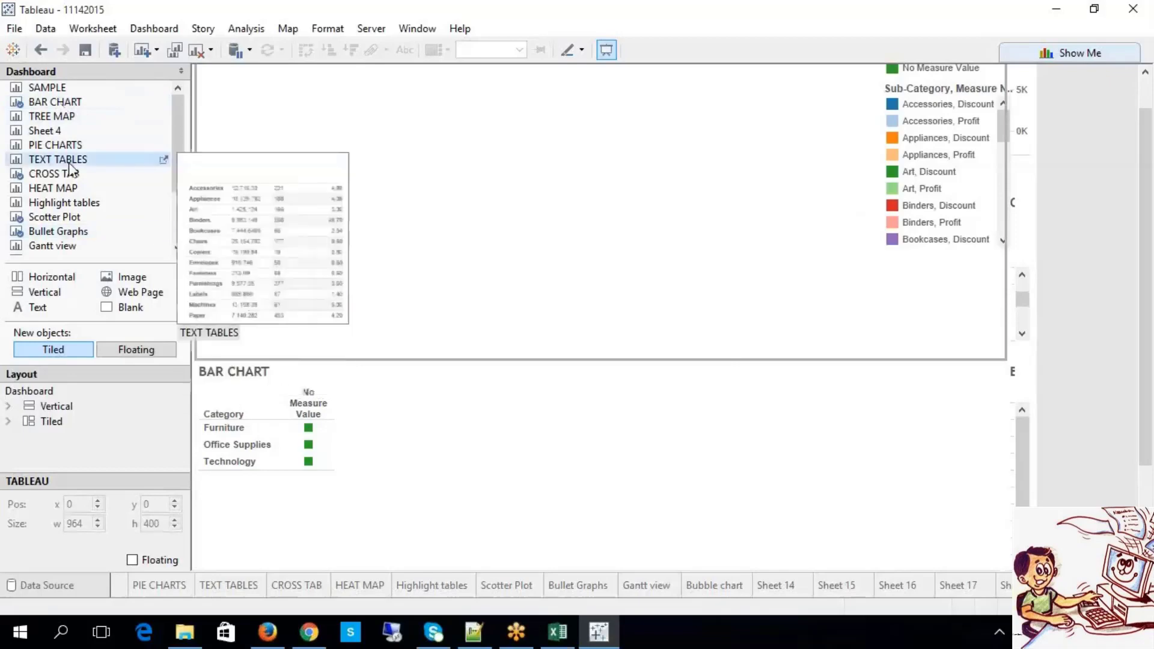
mouse_move(55, 89)
mouse_move(41, 249)
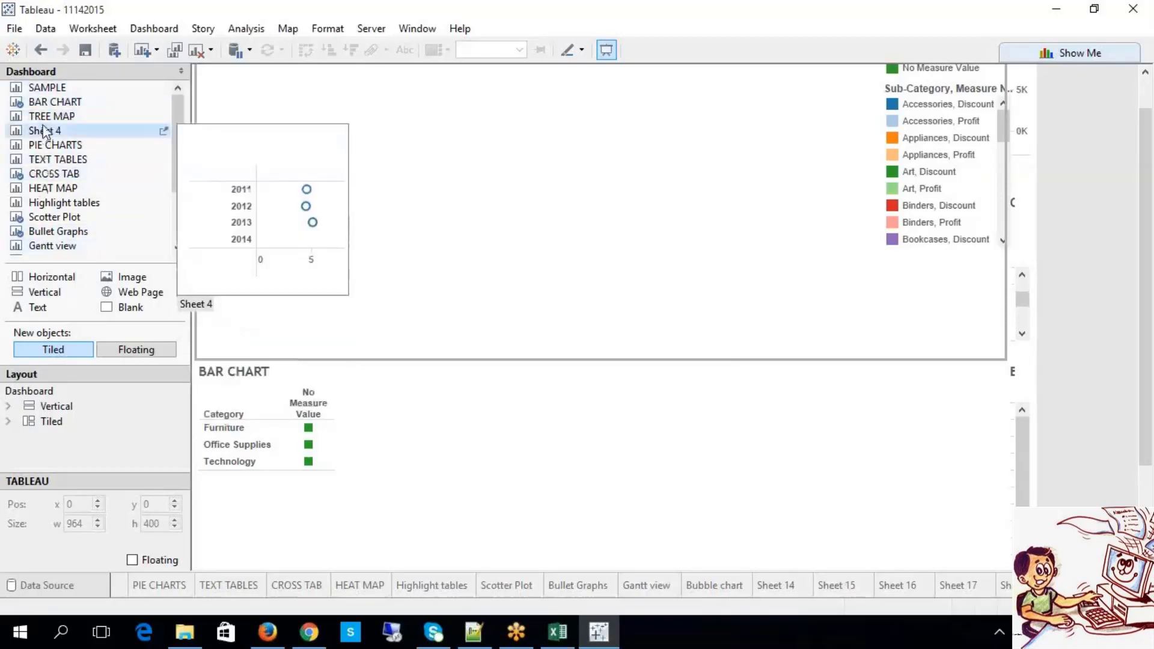
left_click_drag(49, 118, 228, 187)
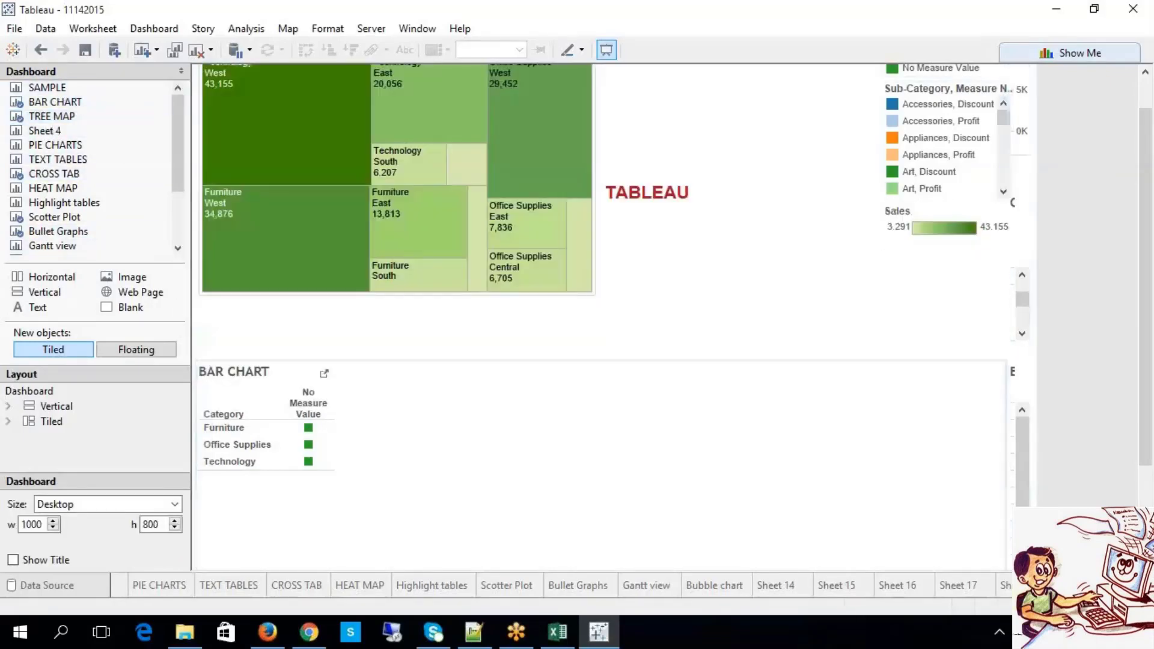
Look at Sheet 15 and Sheet 16, and return to the TABLEAU DB dashboard.
left_click(839, 592)
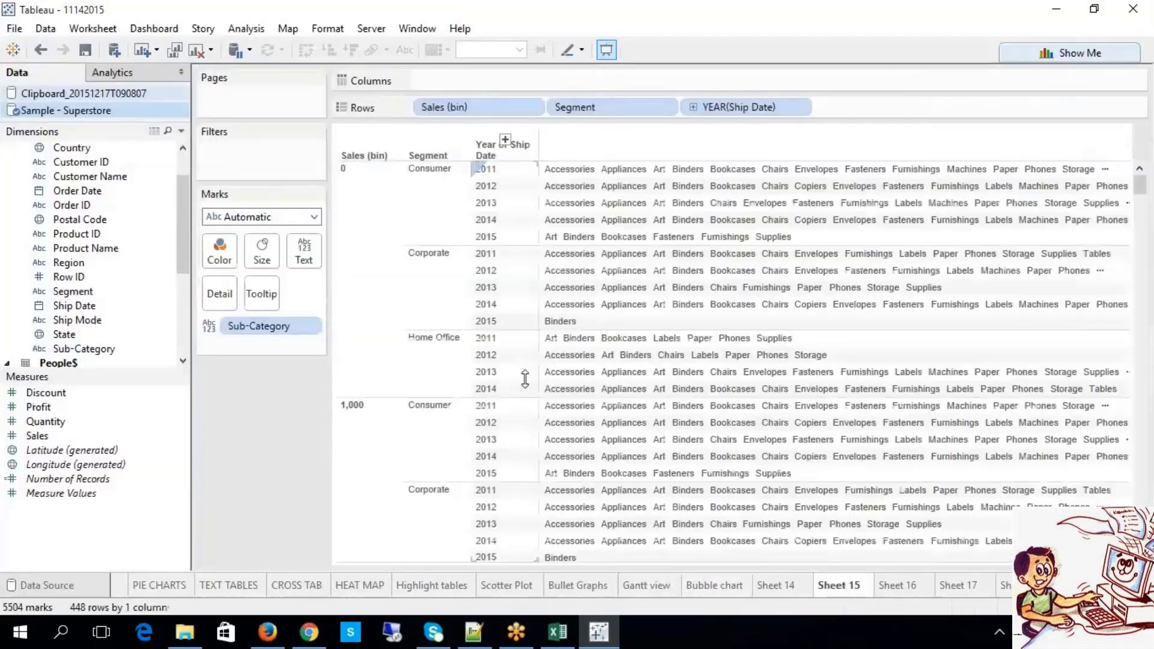
left_click(917, 596)
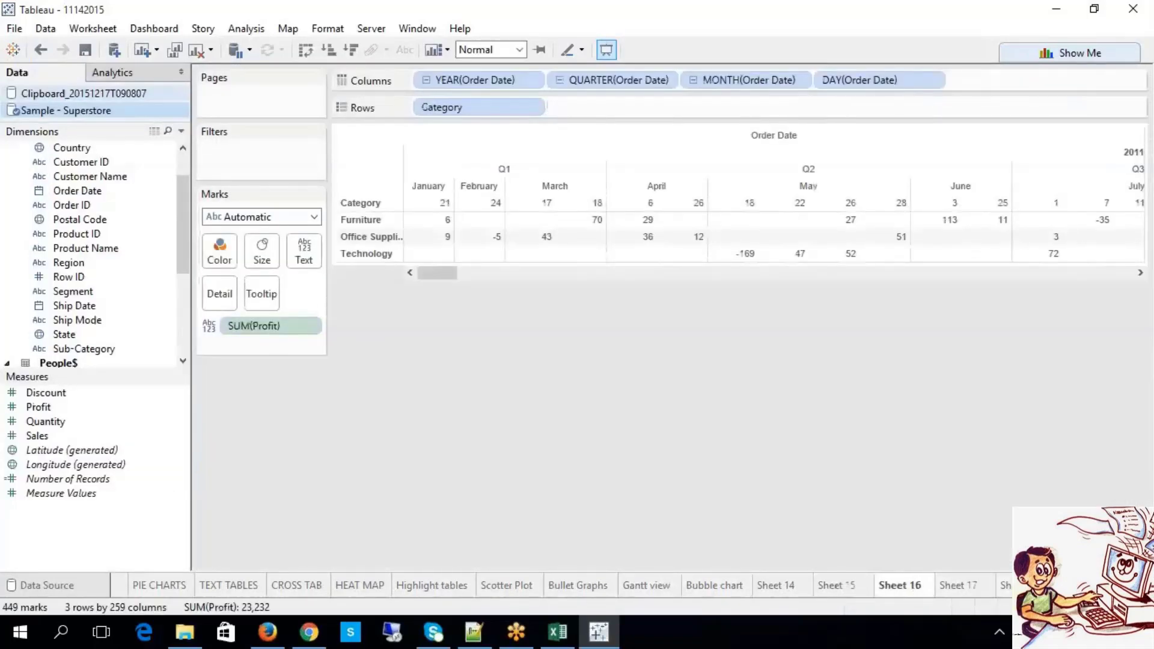
left_click(1070, 584)
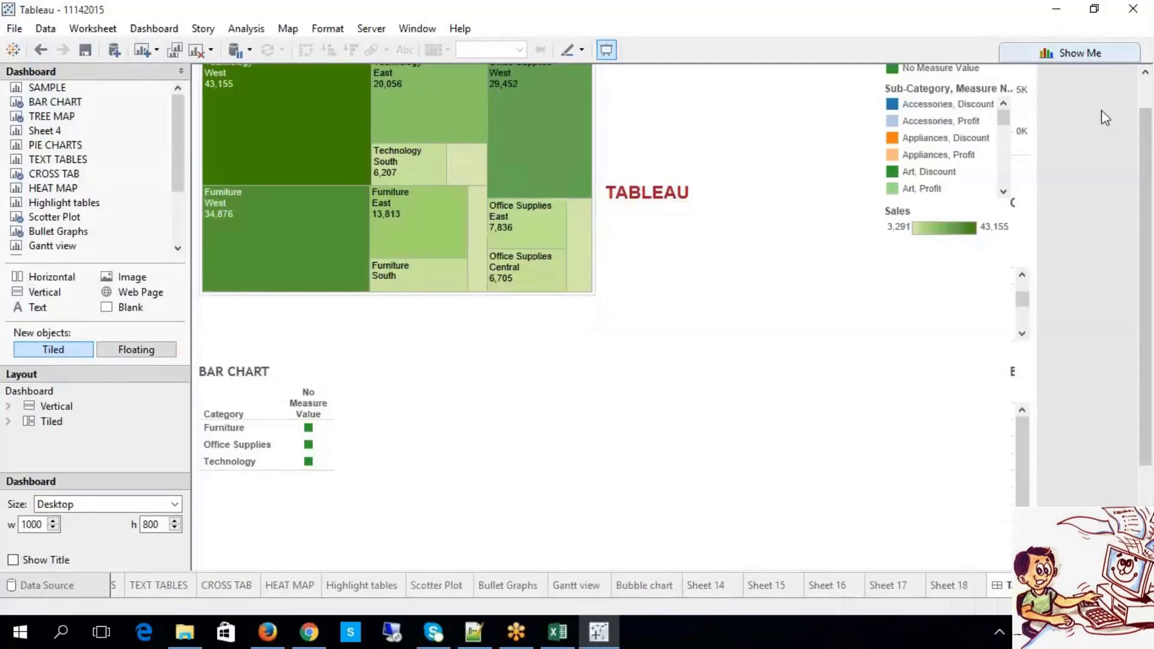
Remove the TREE MAP worksheet from the dashboard through its entry in the worksheet list.
scroll(1037, 227, "up", 1)
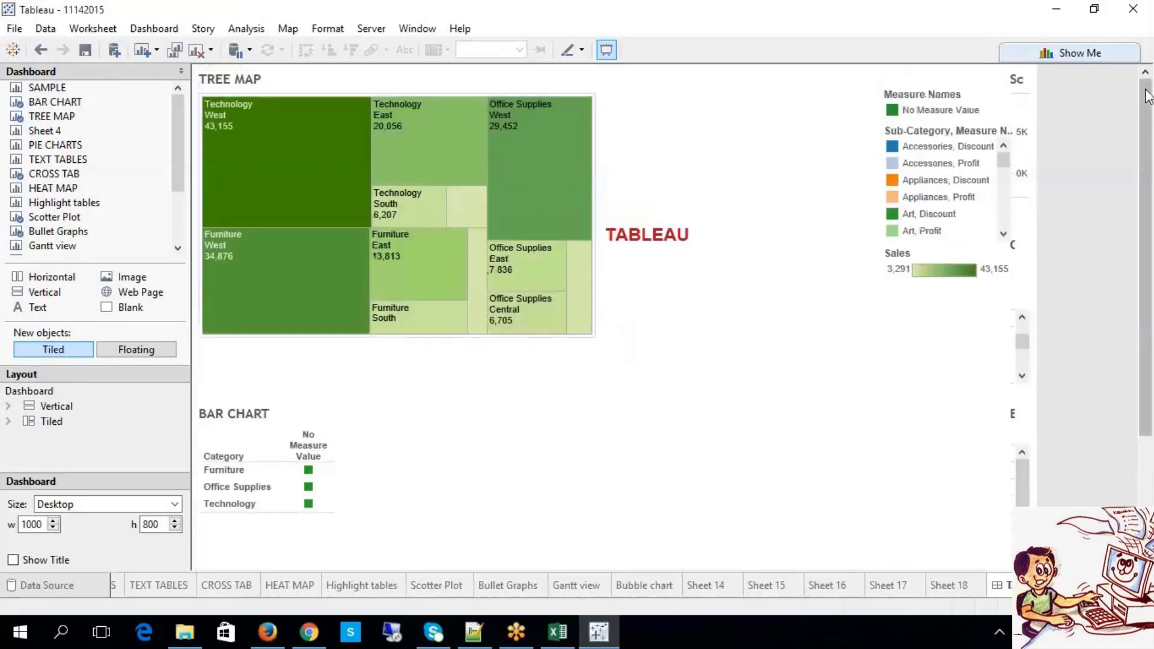
scroll(182, 106, "down", 2)
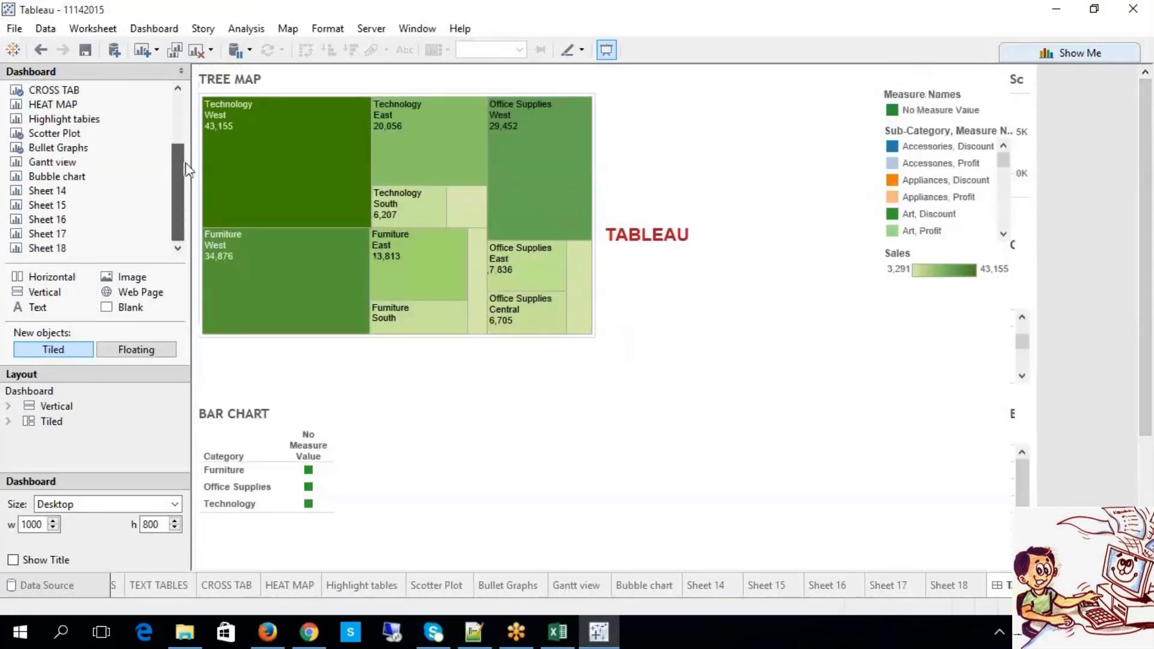
scroll(175, 89, "up", 2)
left_click(99, 118)
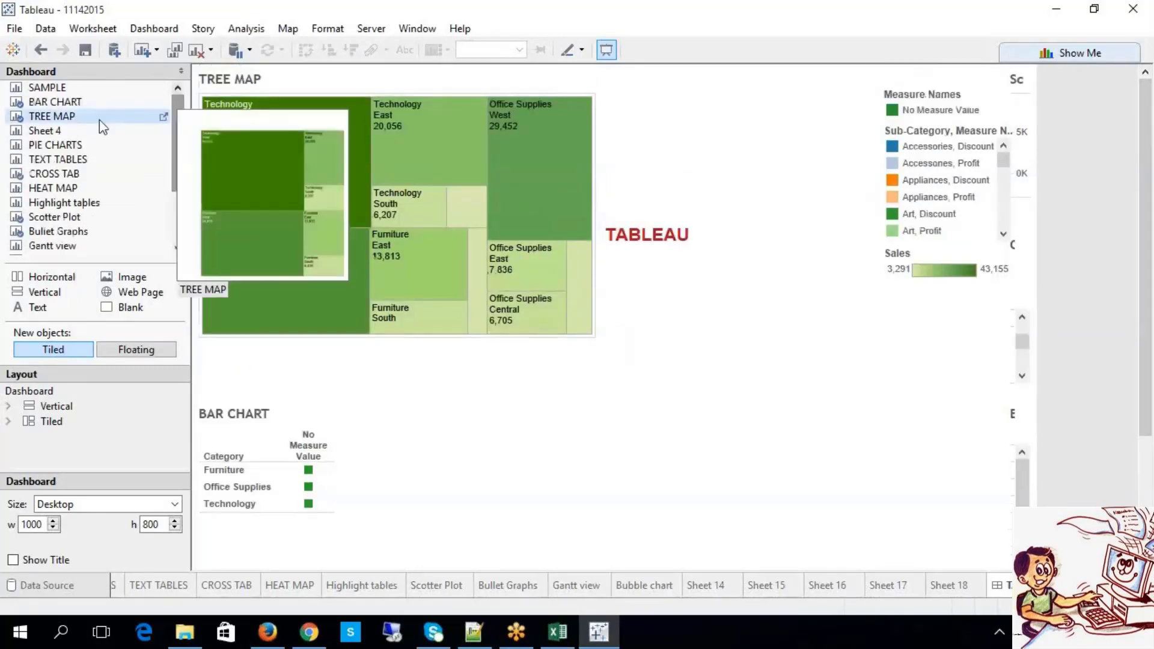
right_click(42, 120)
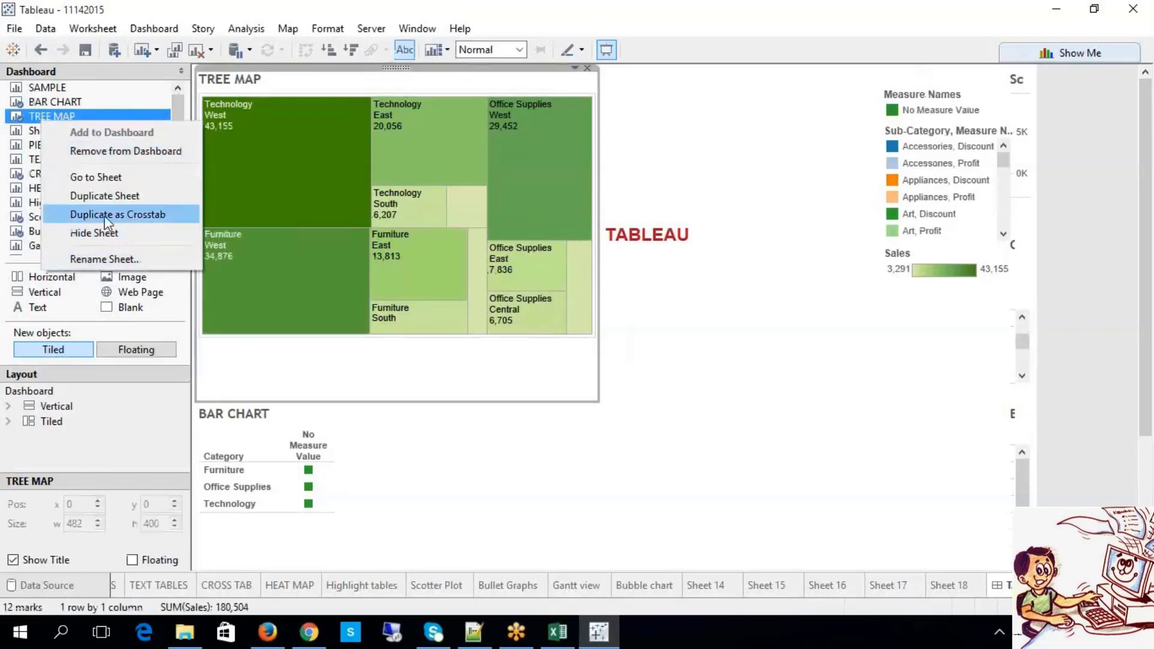
left_click(107, 159)
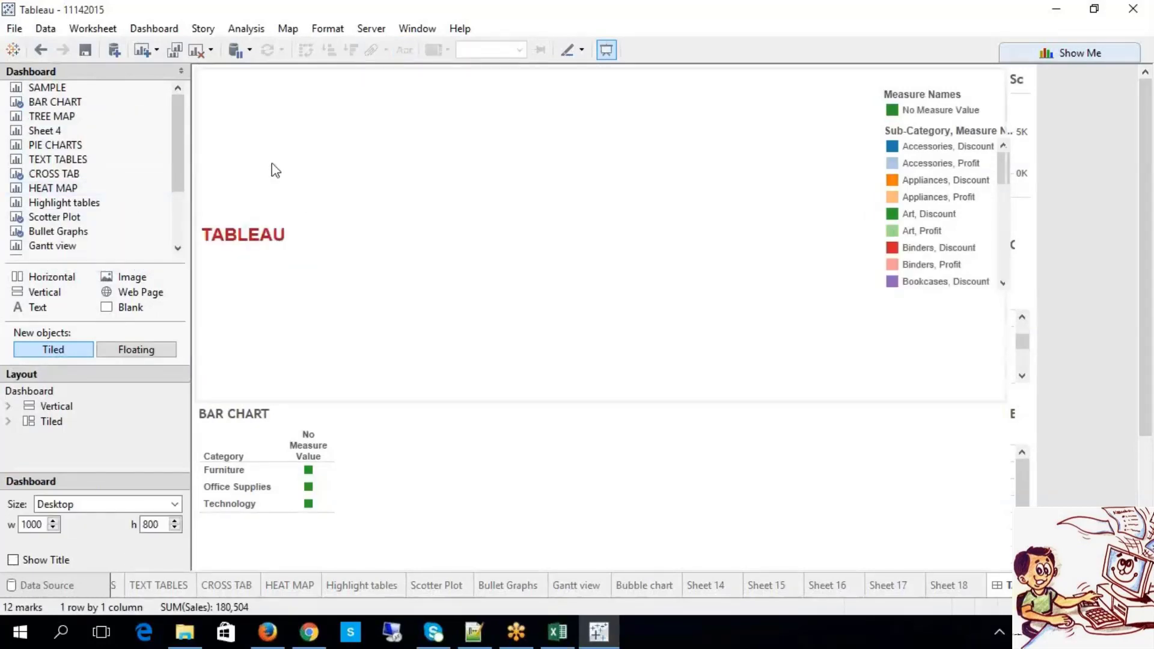
mouse_move(48, 108)
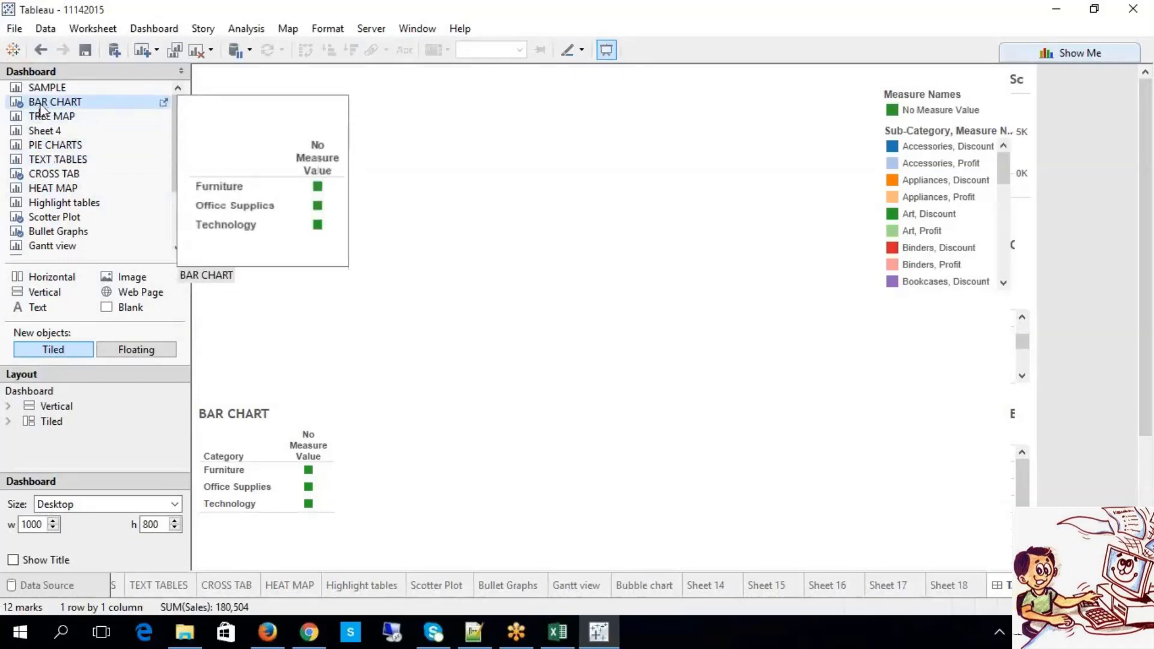
left_click(483, 197)
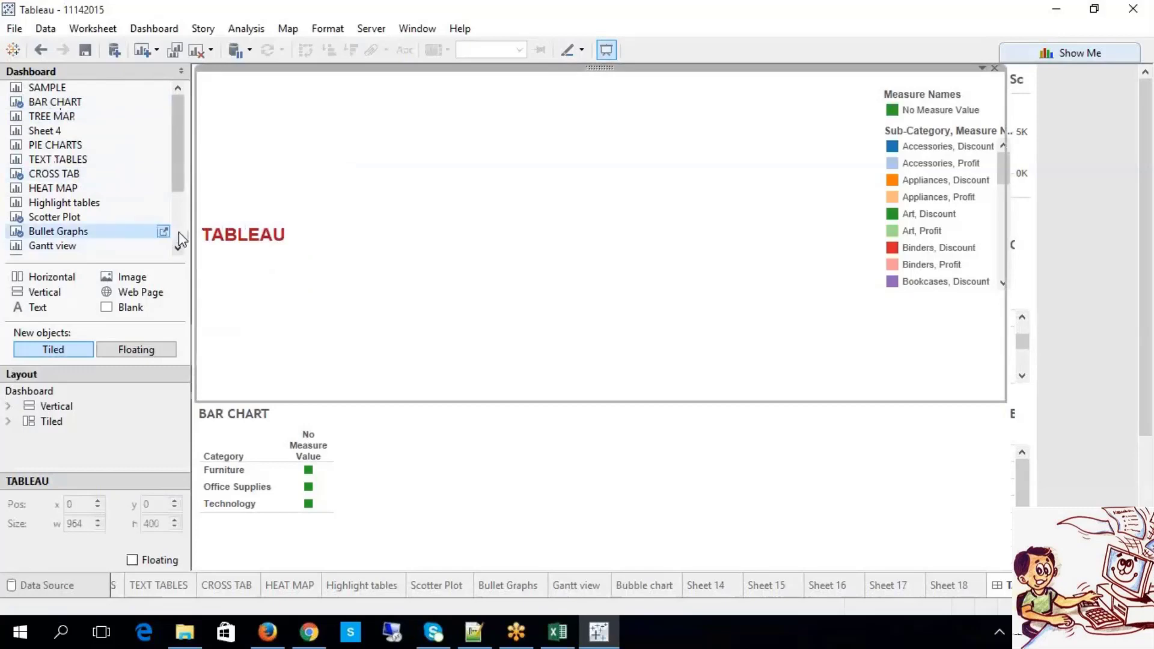
scroll(178, 235, "down", 2)
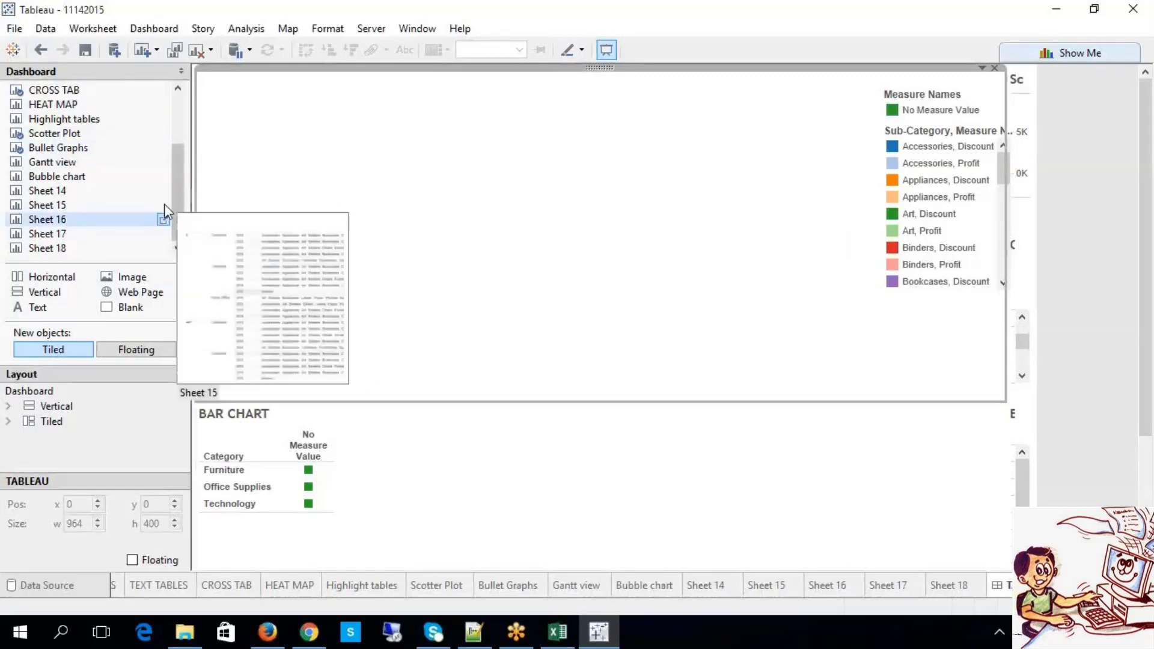
scroll(173, 143, "up", 2)
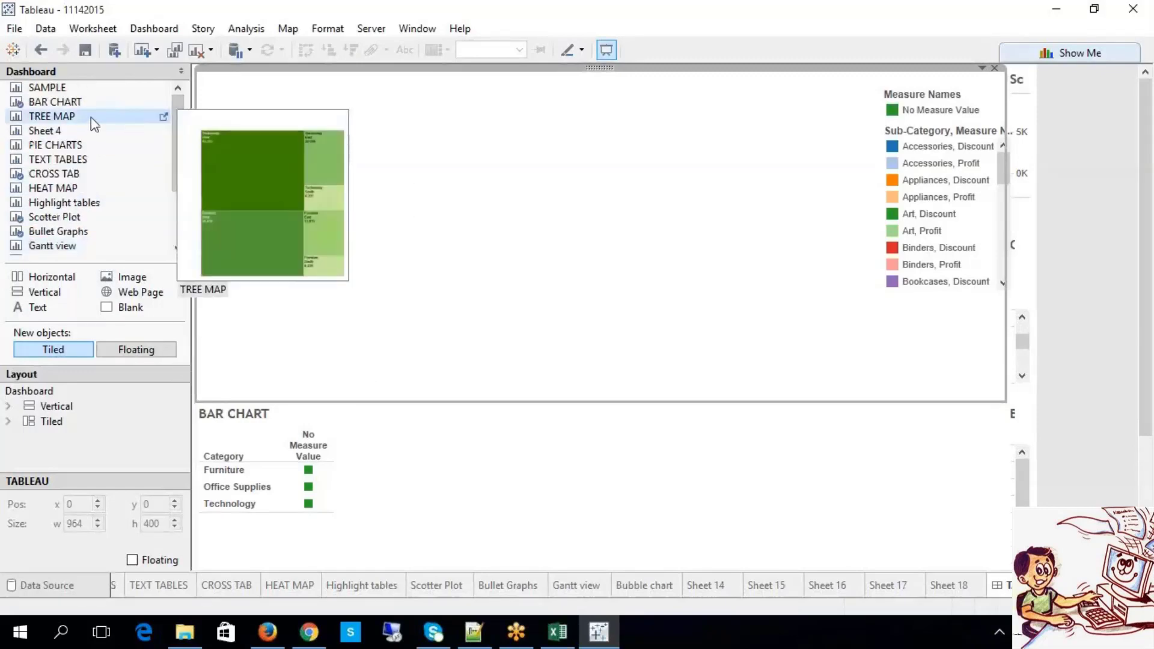
Switch to the Excel notes and highlight "6 to 8 worksheets" in the Dashboard Development text.
left_click(554, 638)
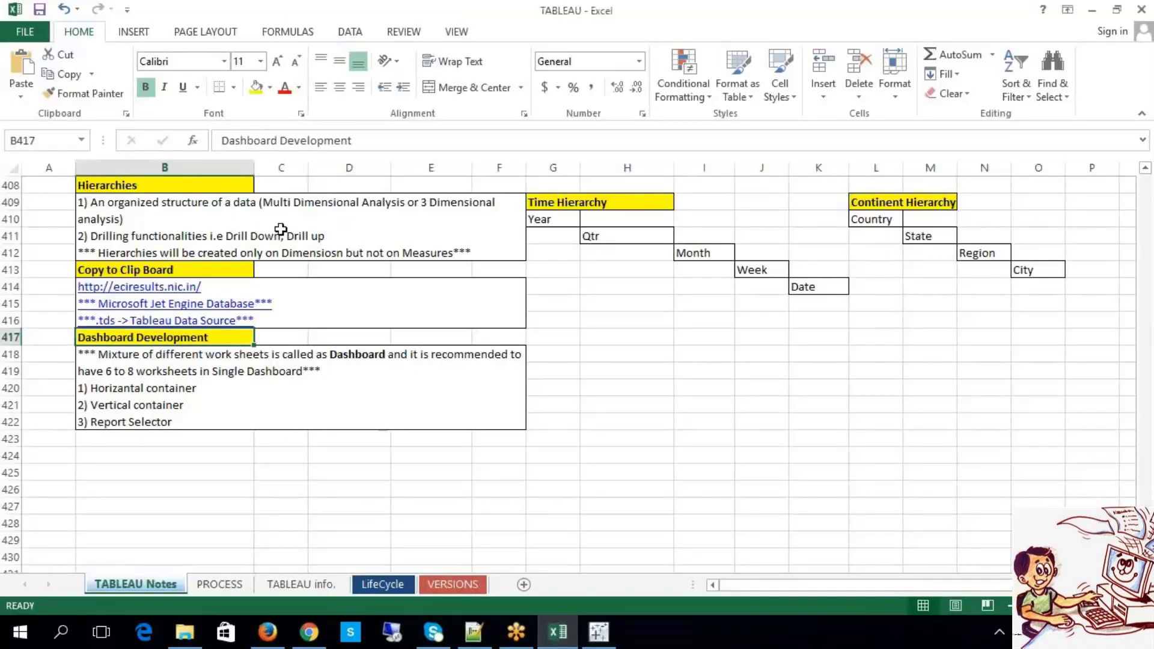
left_click(321, 385)
double_click(320, 385)
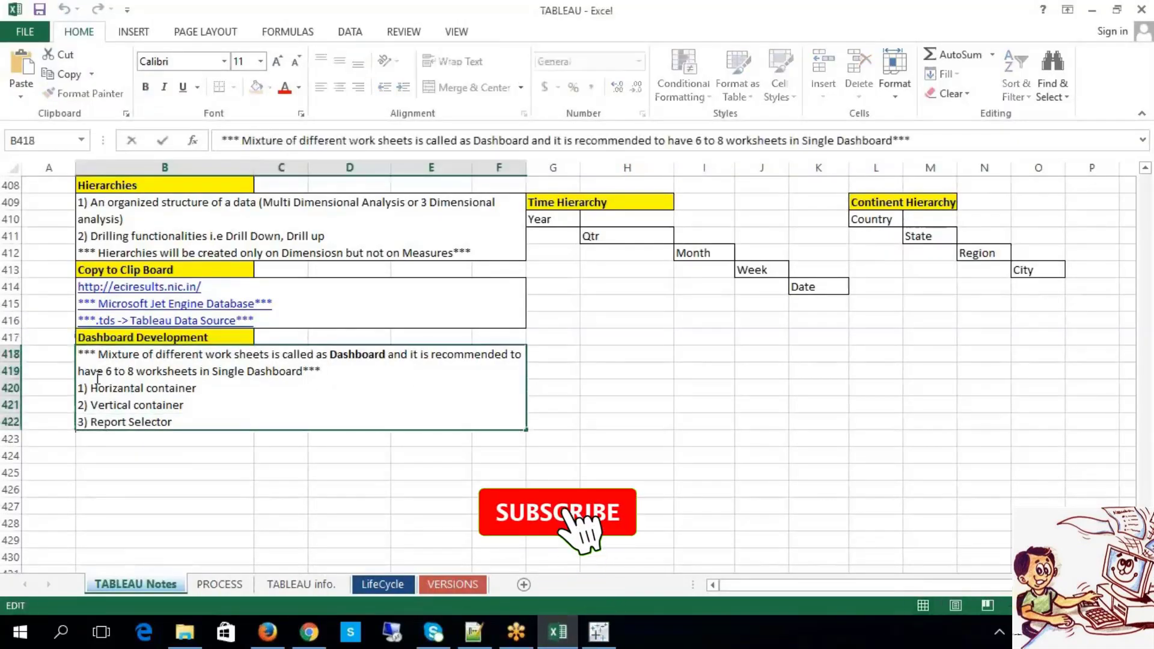
left_click_drag(106, 373, 199, 375)
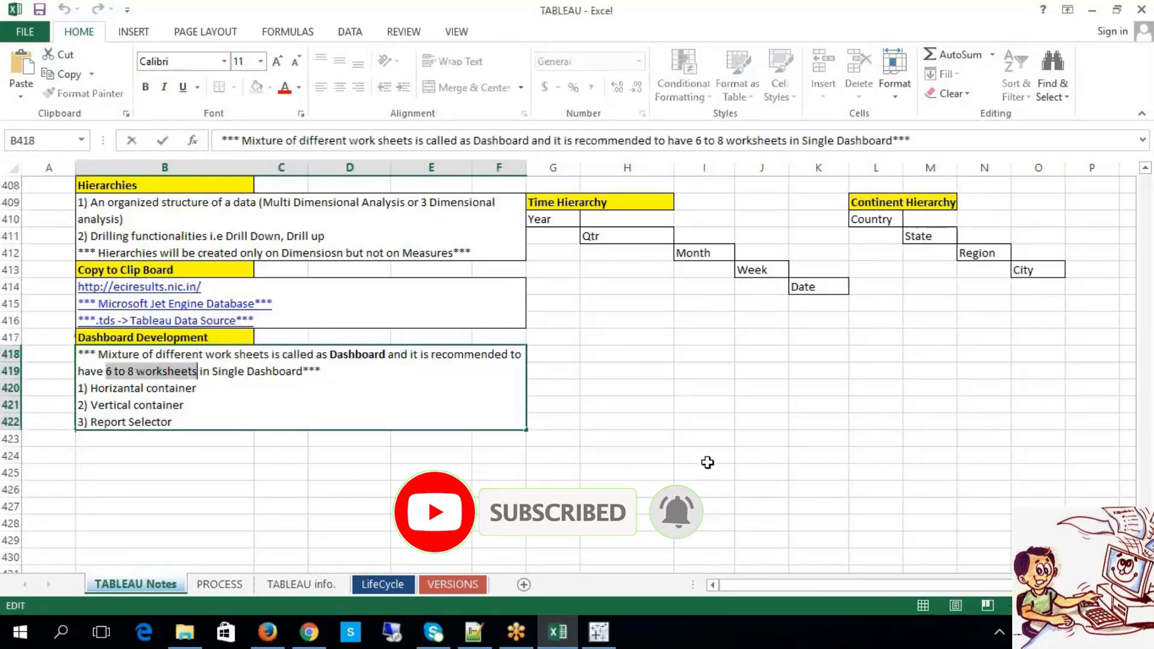
Switch back to Tableau and show the TABLEAU DB dashboard.
left_click(598, 632)
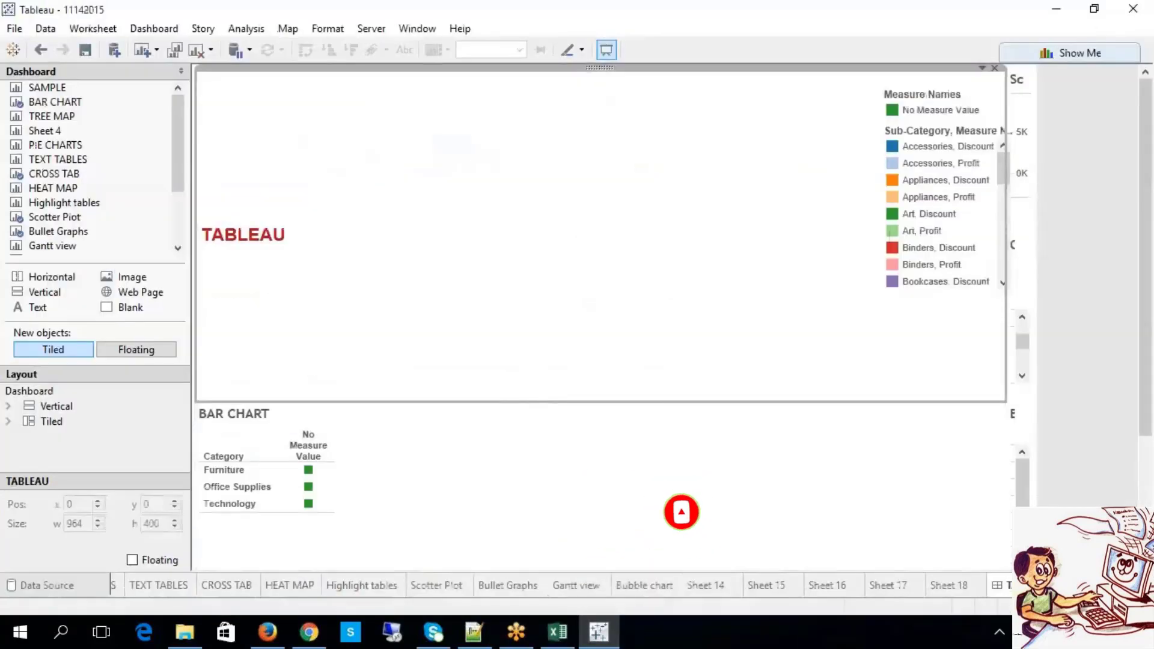
left_click(1001, 584)
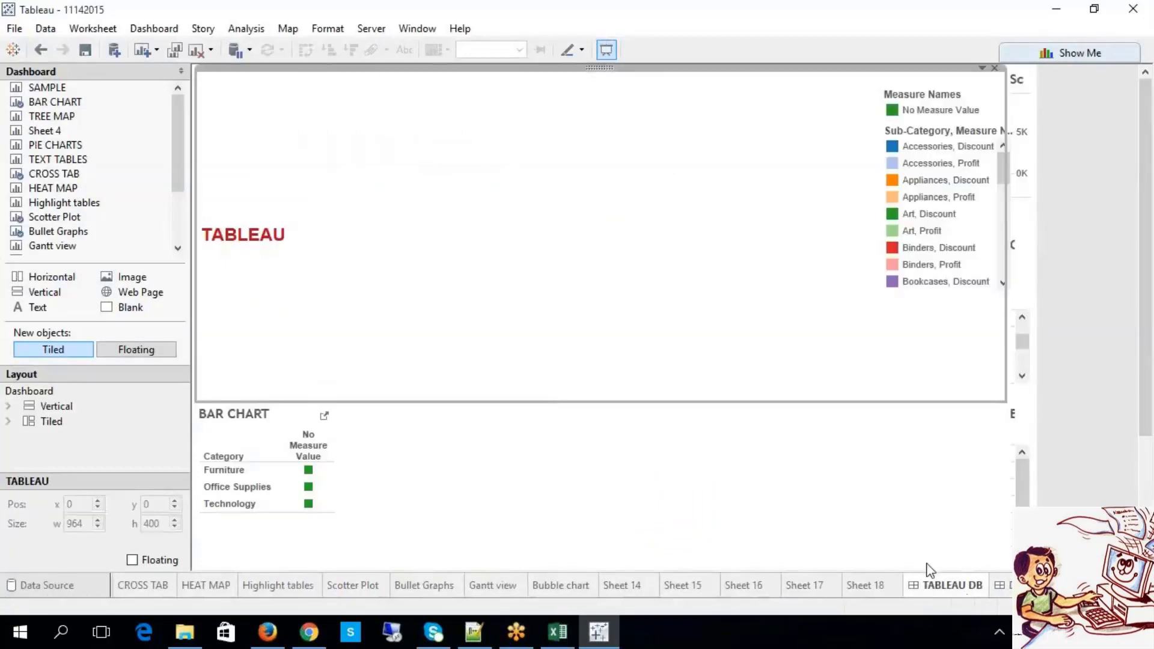